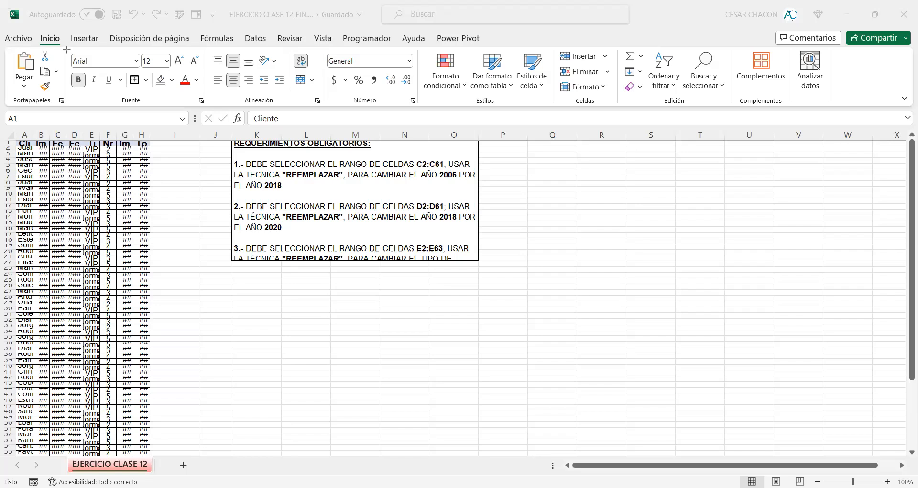
pyautogui.moveTo(66, 47); pyautogui.dragTo(1, 108)
pyautogui.moveTo(207, 50)
pyautogui.mouseDown()
pyautogui.moveTo(144, 91)
pyautogui.moveTo(65, 109)
pyautogui.mouseUp()
pyautogui.moveTo(325, 46)
pyautogui.mouseDown()
pyautogui.moveTo(294, 72)
pyautogui.moveTo(208, 109)
pyautogui.mouseUp()
pyautogui.moveTo(420, 47)
pyautogui.mouseDown()
pyautogui.moveTo(402, 67)
pyautogui.moveTo(316, 109)
pyautogui.mouseUp()
pyautogui.moveTo(620, 46); pyautogui.dragTo(551, 110)
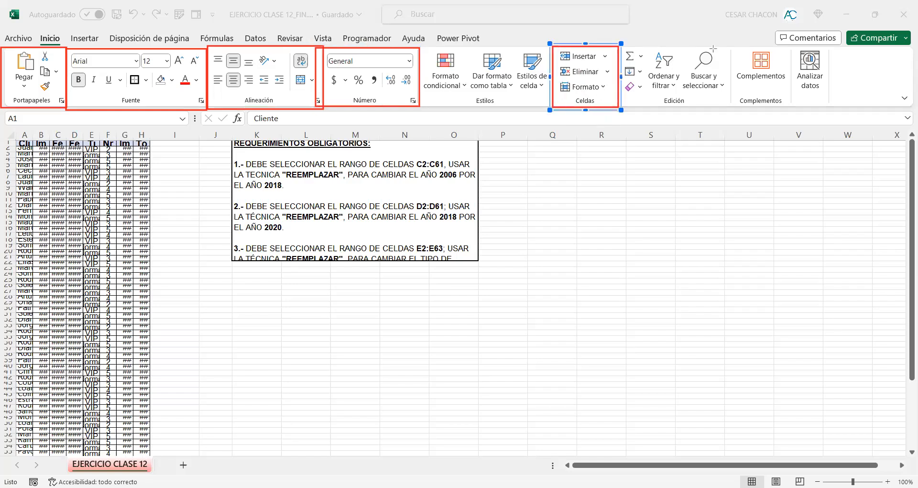
pyautogui.moveTo(731, 45)
pyautogui.mouseDown()
pyautogui.moveTo(665, 106)
pyautogui.moveTo(617, 110)
pyautogui.mouseUp()
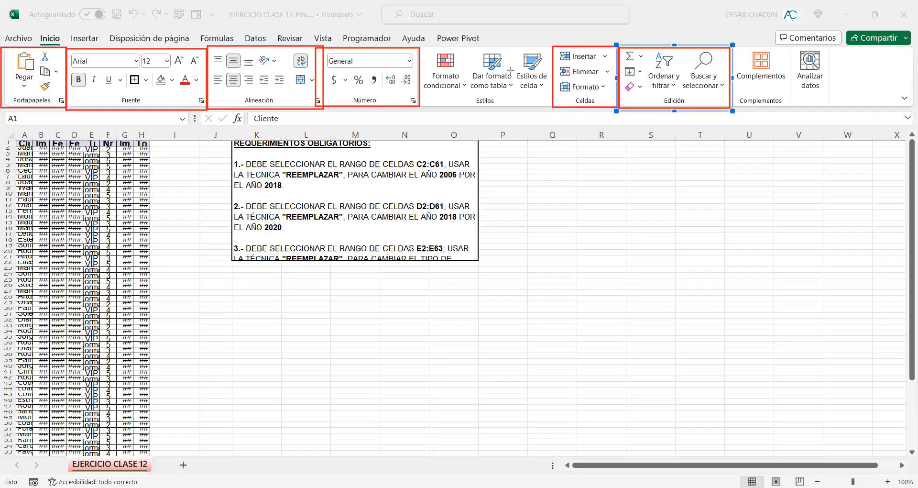
pyautogui.moveTo(420, 46)
pyautogui.mouseDown()
pyautogui.moveTo(475, 102)
pyautogui.moveTo(469, 107)
pyautogui.mouseUp()
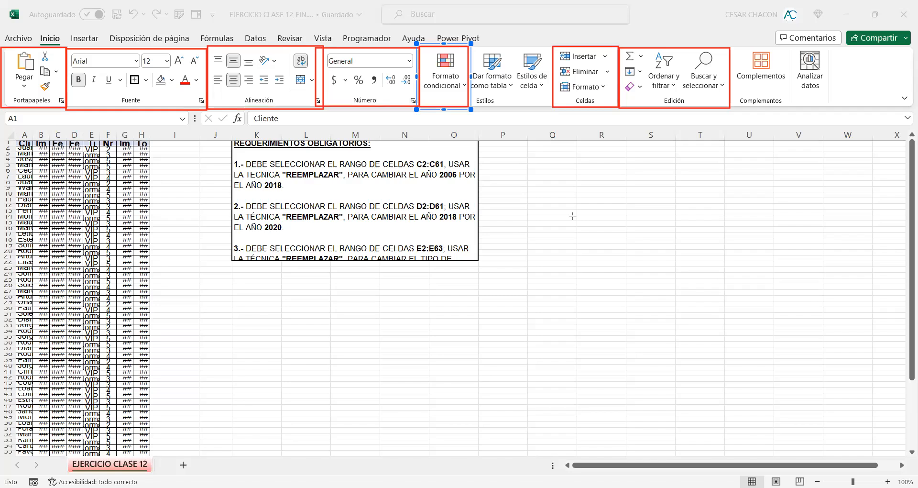
pyautogui.moveTo(573, 216); pyautogui.dragTo(458, 109)
pyautogui.click(664, 179)
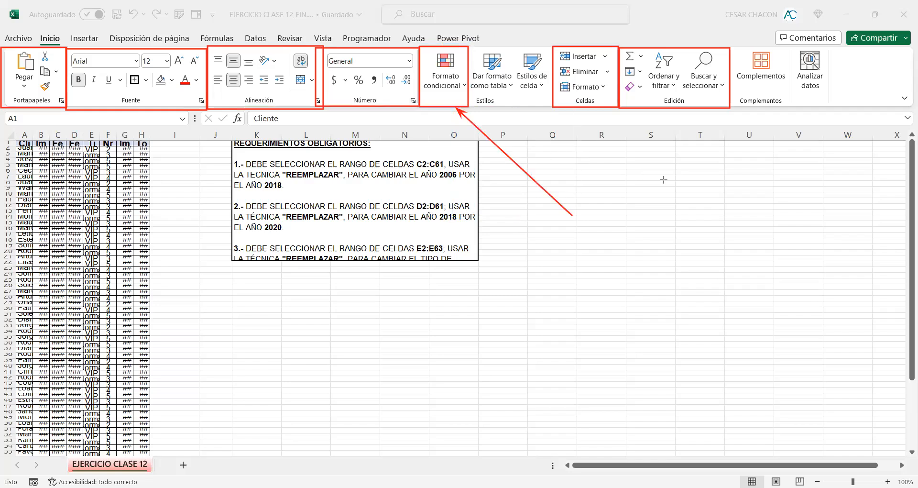
pyautogui.moveTo(717, 14); pyautogui.dragTo(675, 46)
pyautogui.click(682, 150)
# Step: Examine the available editing options for fill, AutoSum, clear, sort and filter, and find and select
pyautogui.click(640, 72)
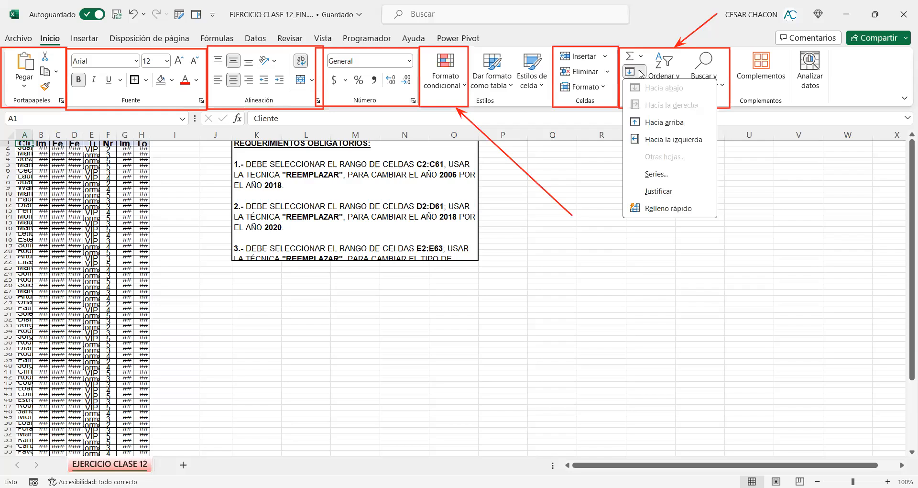
pyautogui.click(641, 60)
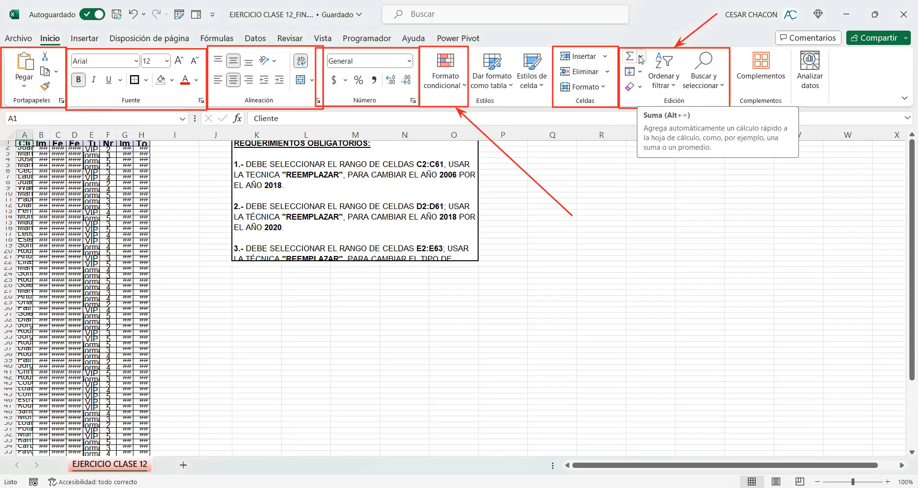
pyautogui.click(641, 59)
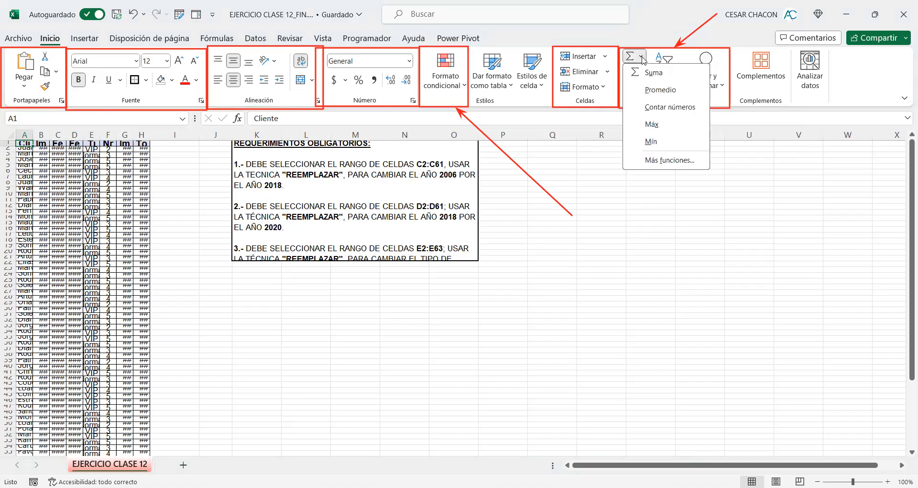
pyautogui.click(643, 60)
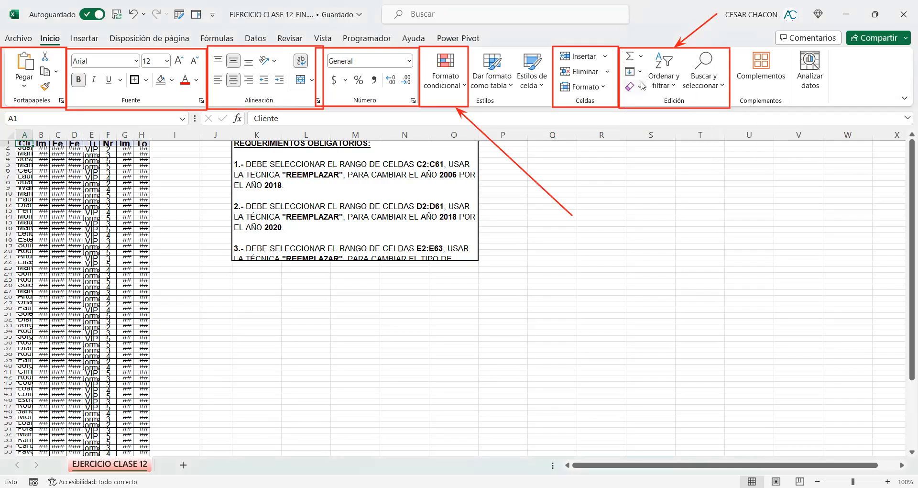
pyautogui.click(641, 86)
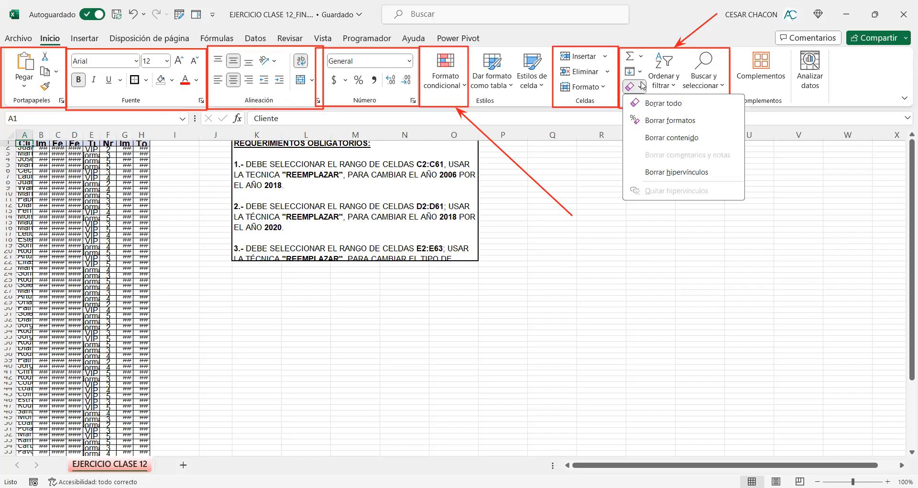
pyautogui.click(668, 88)
pyautogui.click(669, 88)
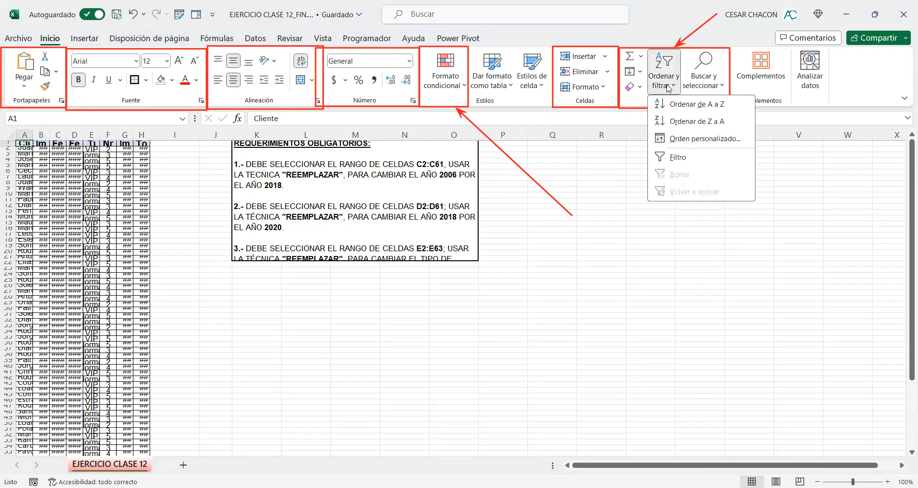
pyautogui.click(704, 91)
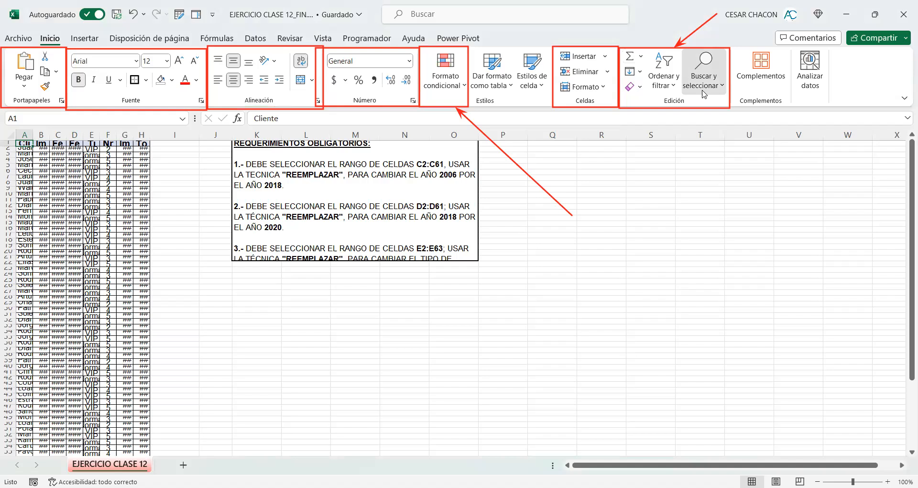
pyautogui.click(705, 92)
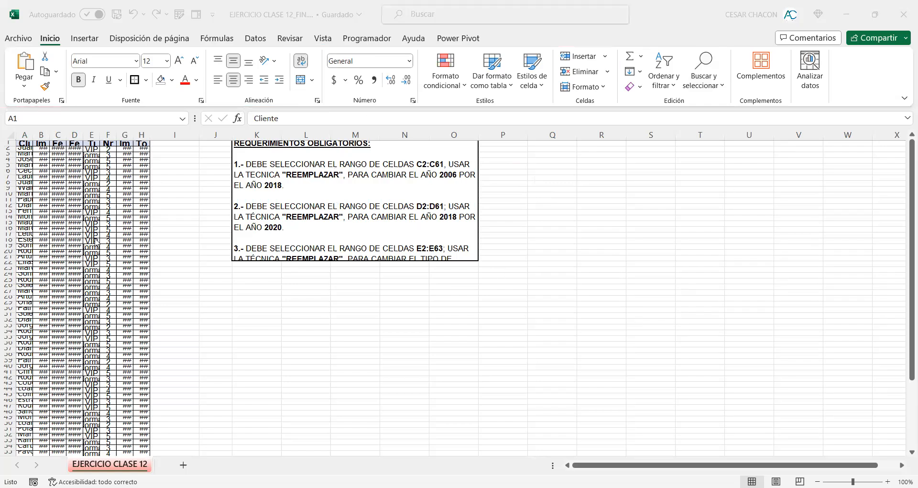
# Step: Autofit the widths of columns A to H to show the client table's full contents
pyautogui.click(158, 213)
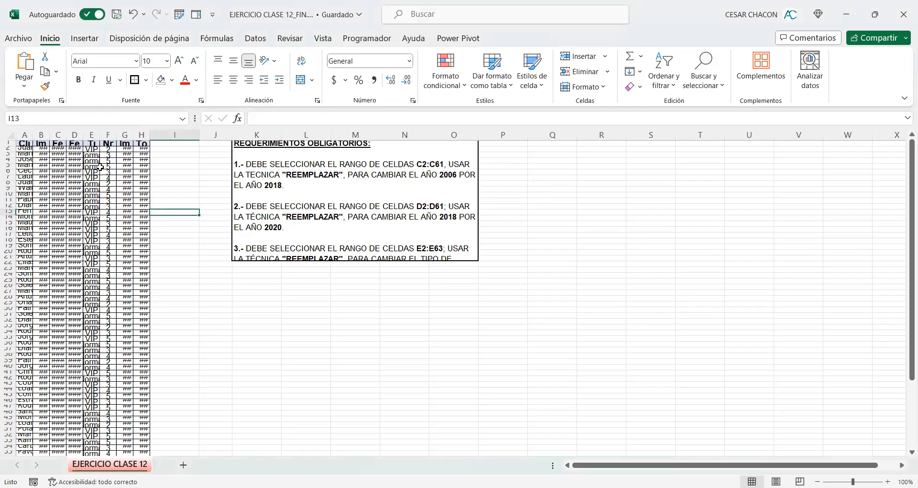
pyautogui.click(24, 135)
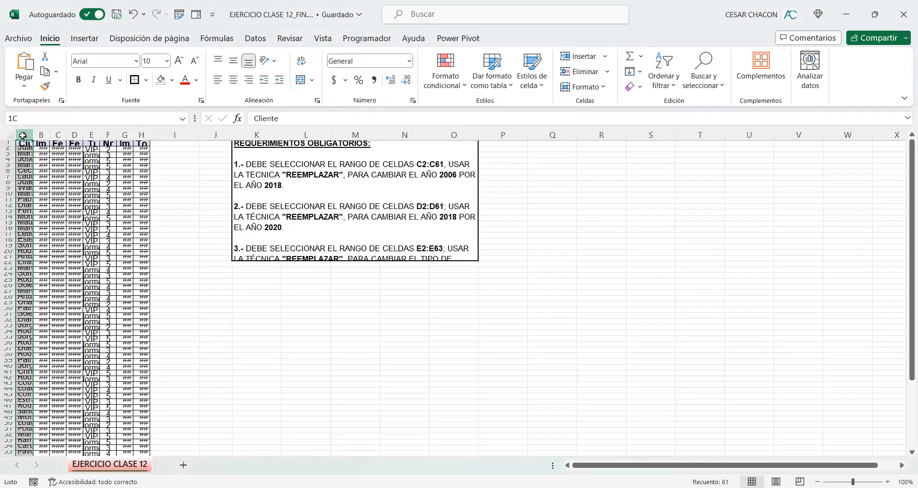
pyautogui.moveTo(140, 139); pyautogui.dragTo(142, 136)
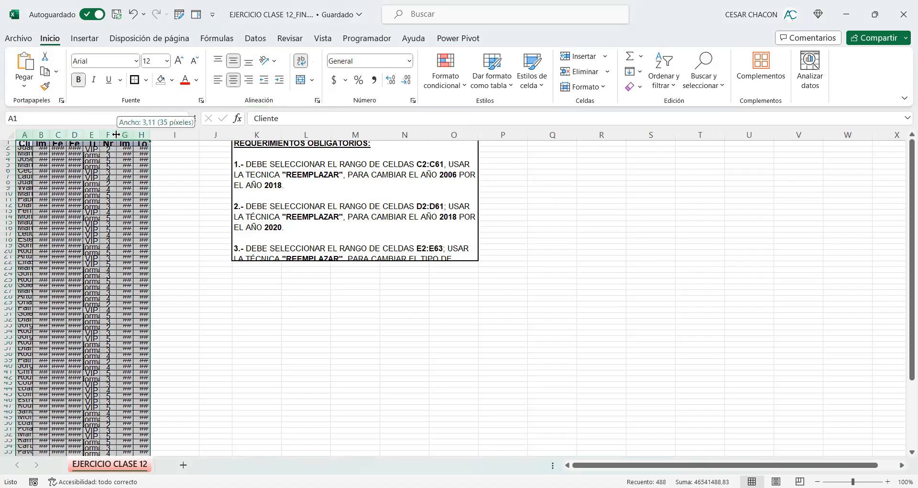
pyautogui.doubleClick(133, 135)
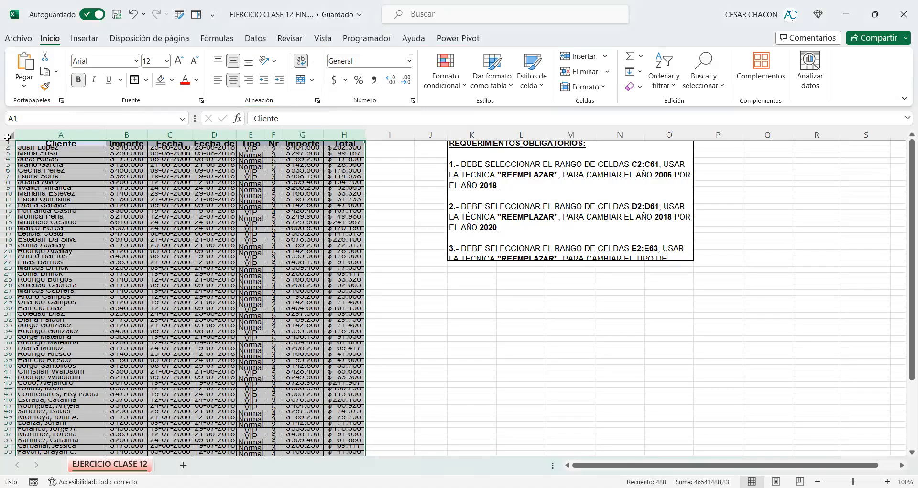
# Step: Autofit the heights of all the client table's rows, starting from row 1
pyautogui.click(7, 142)
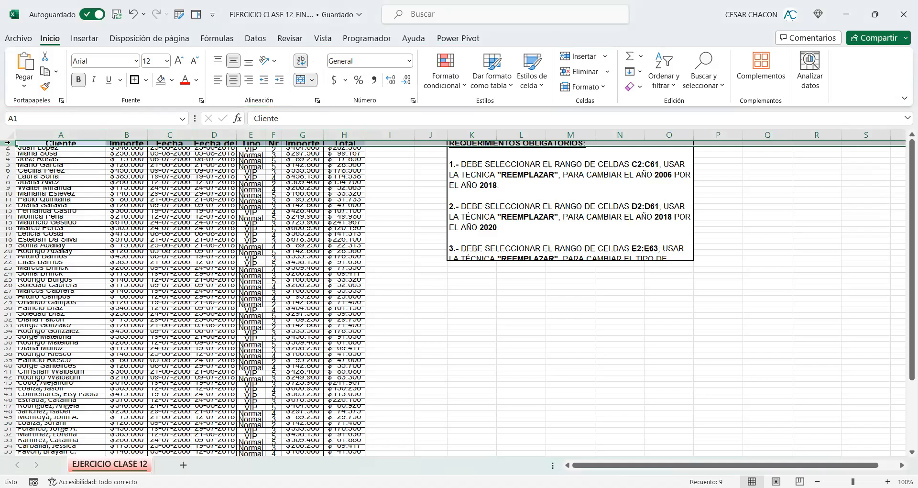
pyautogui.moveTo(8, 142); pyautogui.dragTo(7, 456)
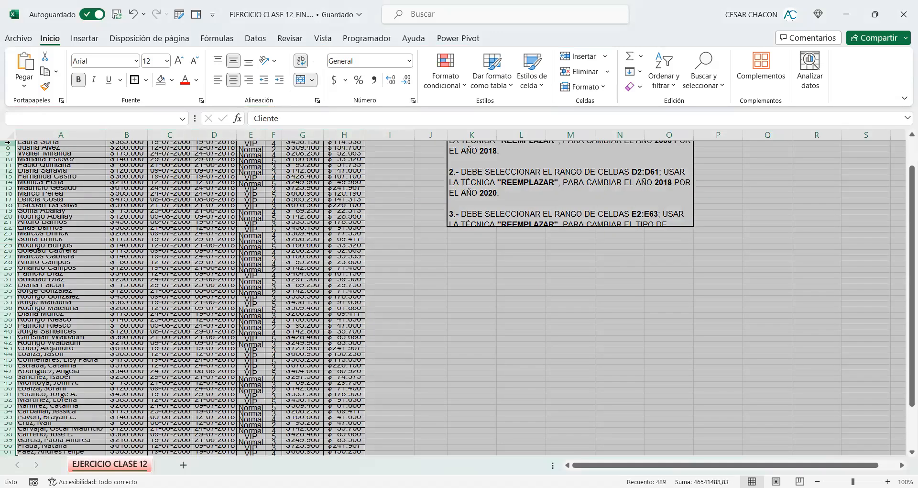
pyautogui.doubleClick(8, 222)
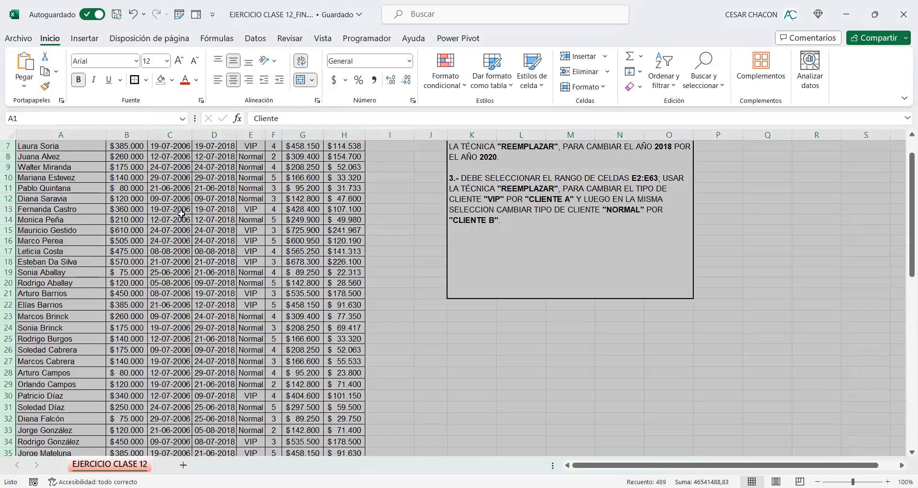
pyautogui.scroll(2, 175, 216)
pyautogui.click(83, 165)
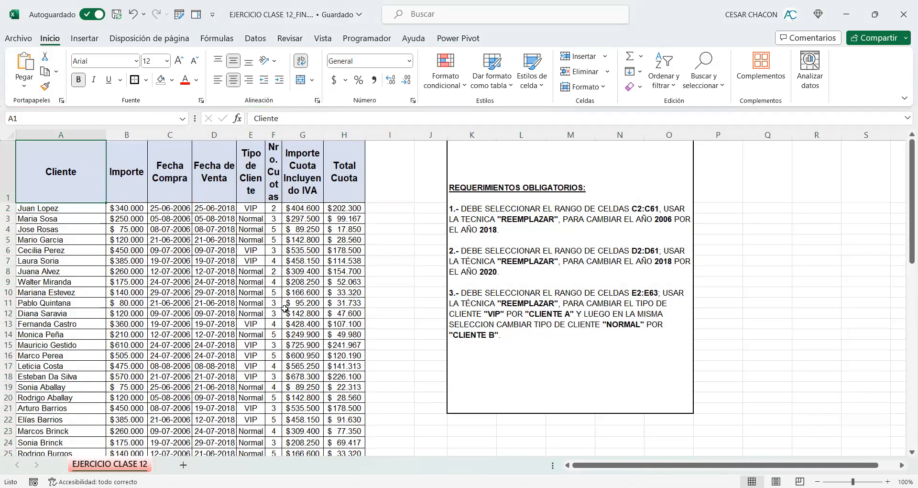
# Step: Turn off text wrapping for the header cells A1:H1
pyautogui.click(62, 135)
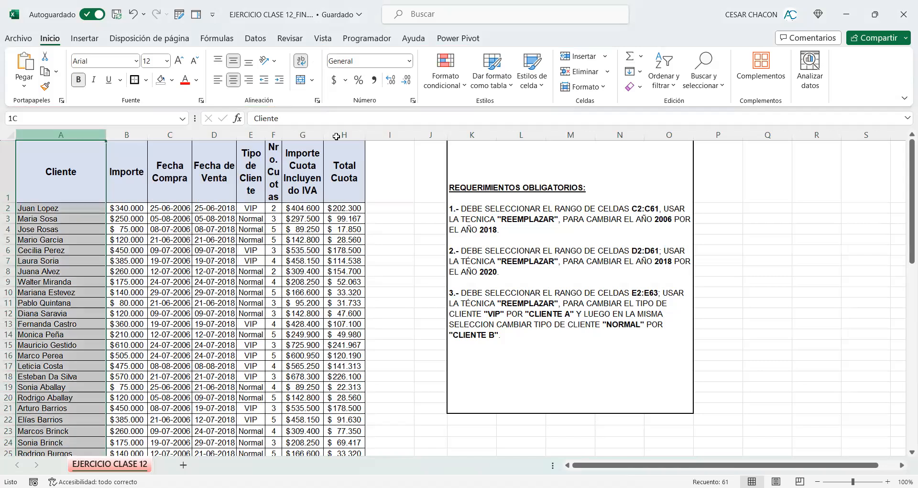
pyautogui.moveTo(336, 136); pyautogui.dragTo(337, 136)
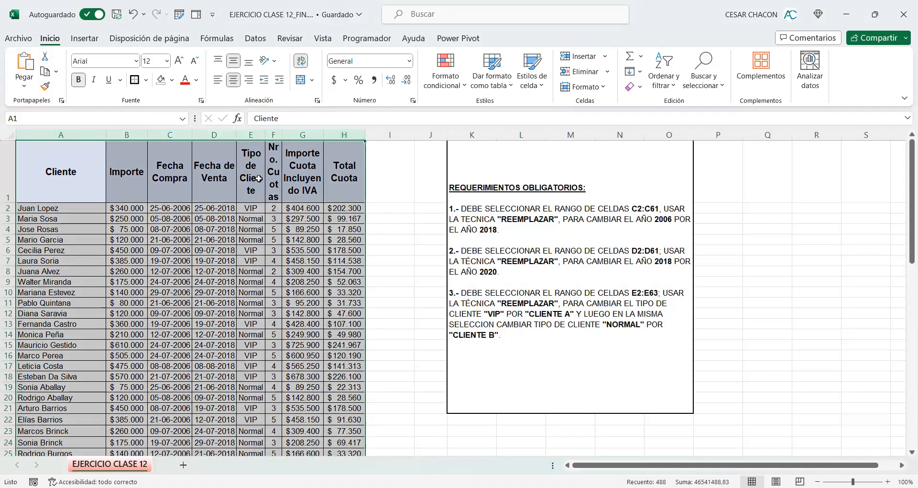
pyautogui.moveTo(84, 168); pyautogui.dragTo(338, 167)
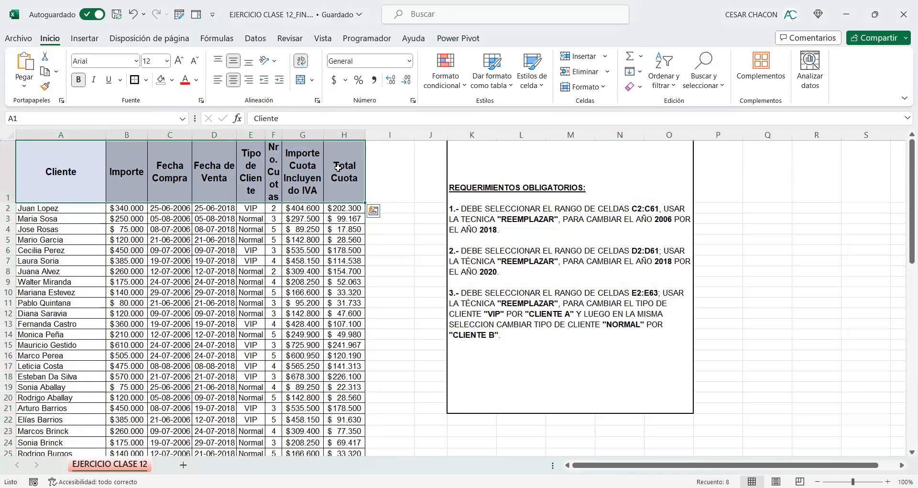
pyautogui.click(305, 65)
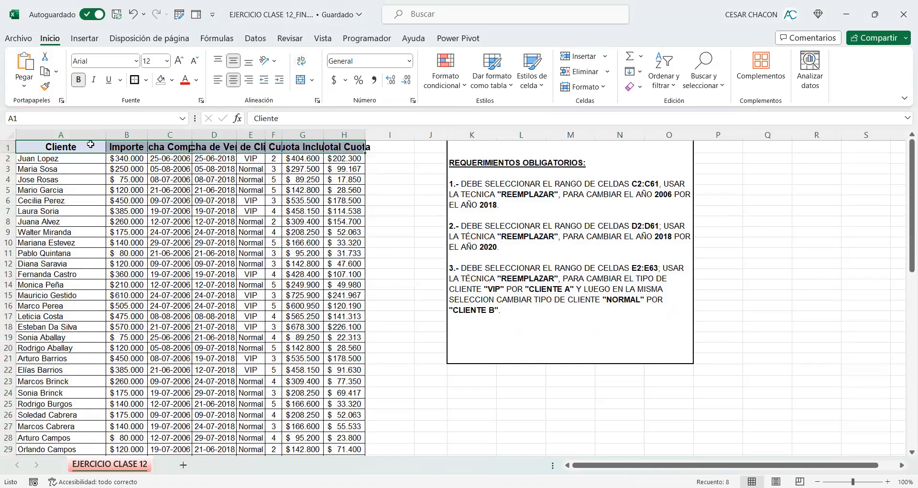
# Step: Autofit columns A to H so each header fits on a single line
pyautogui.click(109, 137)
pyautogui.hotkey('ctrl', 'shift', 'Right')
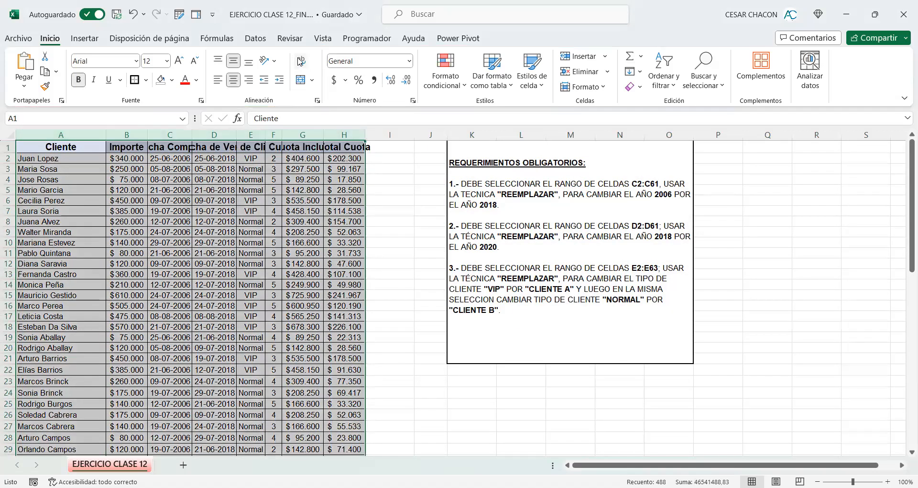
pyautogui.doubleClick(235, 134)
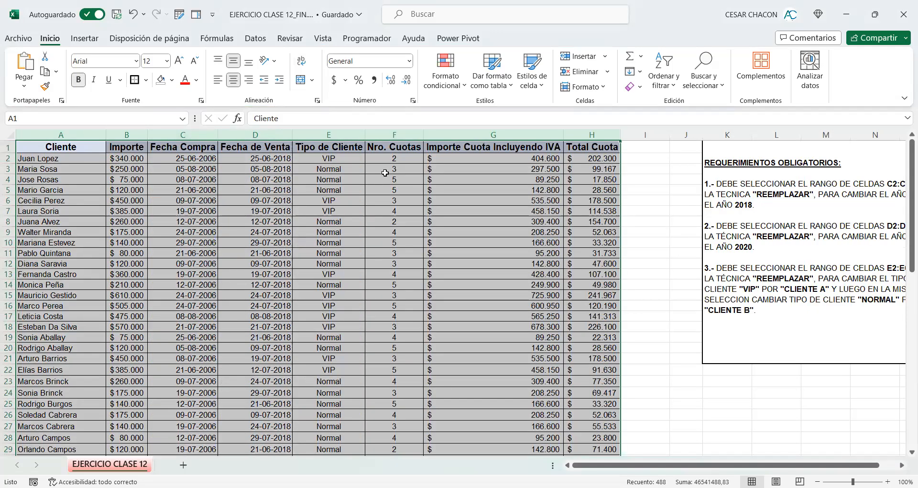
pyautogui.moveTo(586, 147); pyautogui.dragTo(62, 160)
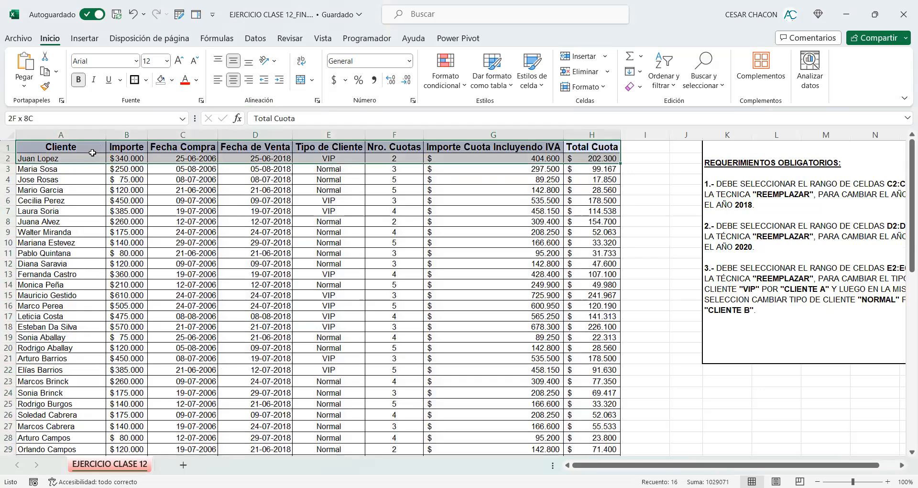
pyautogui.click(176, 148)
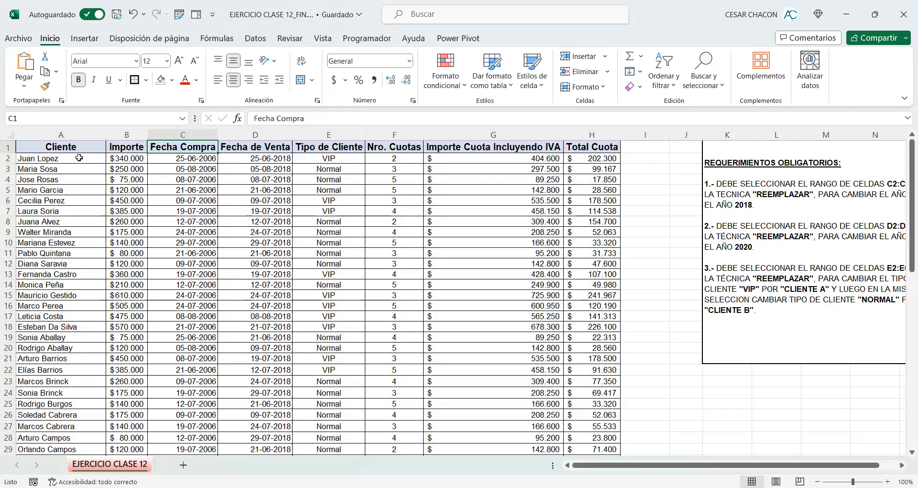
pyautogui.click(126, 135)
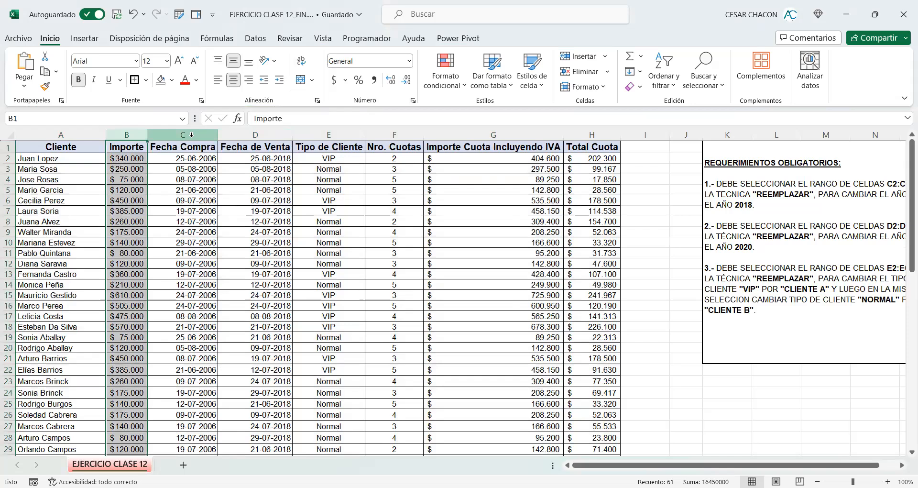
pyautogui.click(191, 135)
pyautogui.click(256, 134)
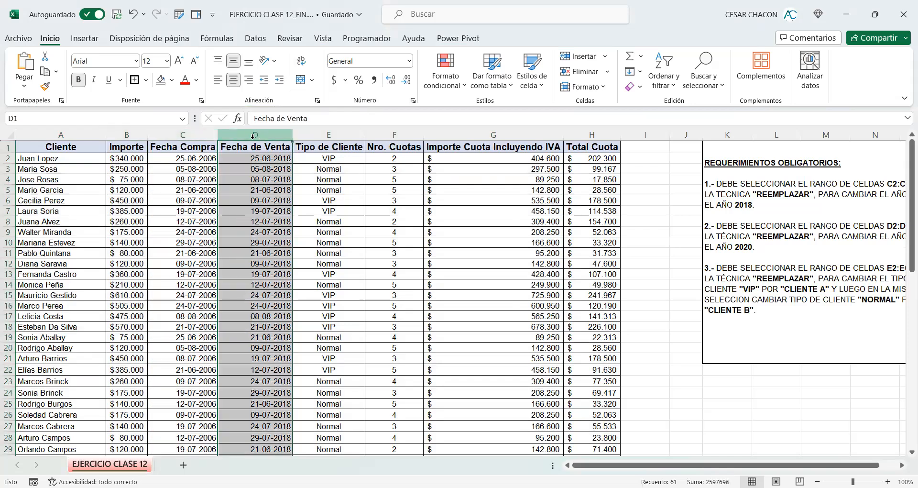
# Step: Apply the short date format (Fecha corta) to the Importe column
pyautogui.click(133, 135)
pyautogui.click(410, 61)
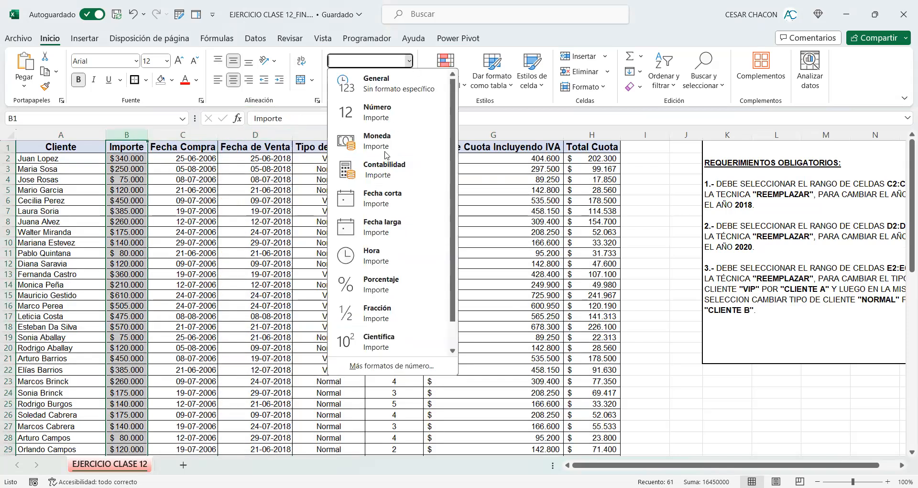
pyautogui.click(381, 191)
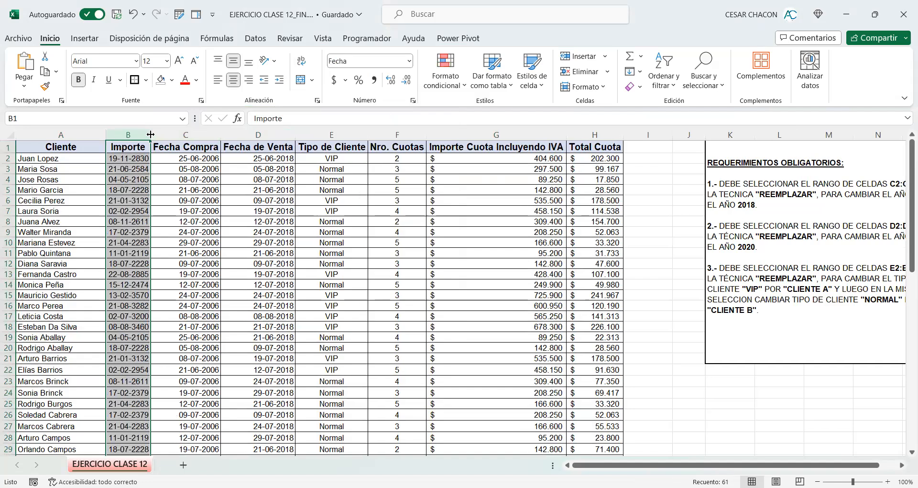
# Step: Widen the Importe column and apply the Contabilidad number format to it
pyautogui.moveTo(150, 134); pyautogui.dragTo(182, 135)
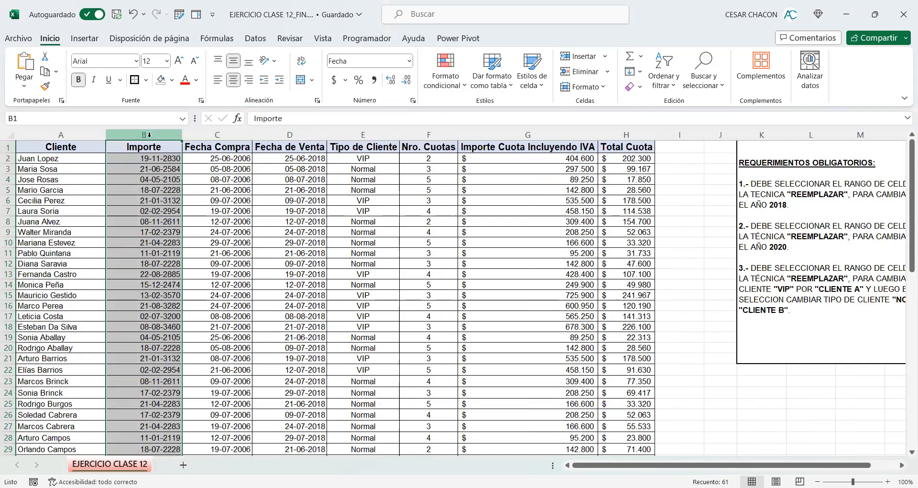
pyautogui.click(410, 61)
pyautogui.click(378, 164)
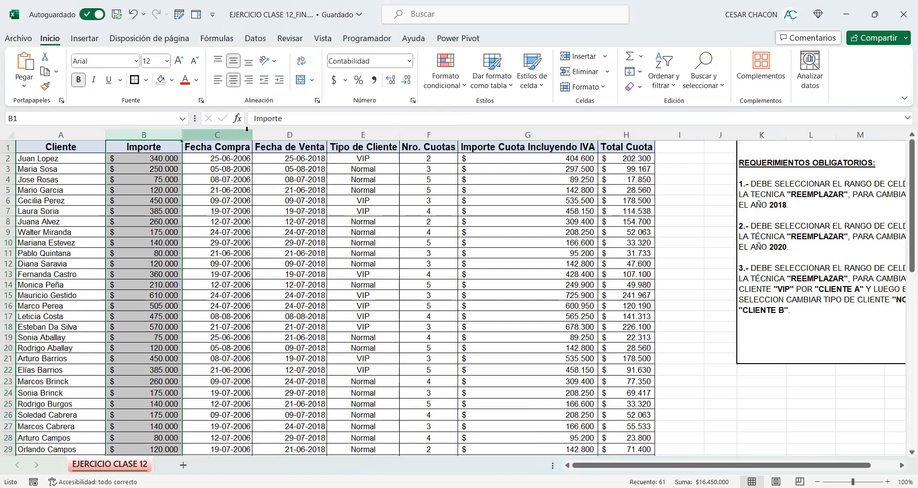
# Step: Apply the Número format to the Fecha Compra column
pyautogui.click(243, 134)
pyautogui.click(410, 61)
pyautogui.click(366, 107)
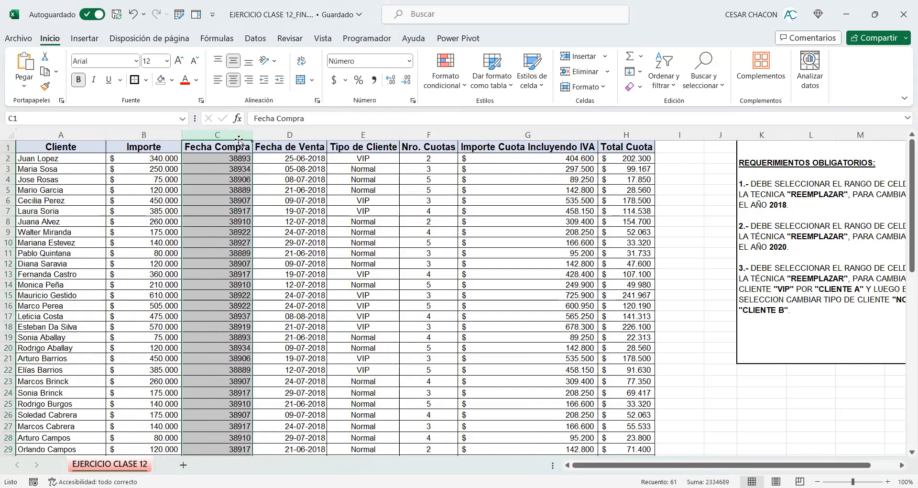
# Step: Apply the short date format (Fecha corta) to the Fecha Compra column
pyautogui.click(409, 62)
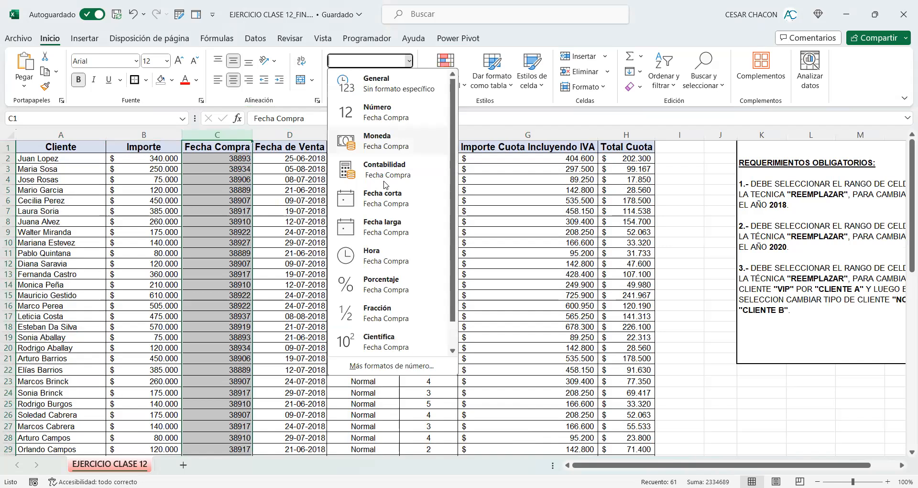
pyautogui.click(383, 197)
# Step: Switch the Fecha de Venta column to the long date format (Fecha larga) and back to the short one (Fecha corta)
pyautogui.click(290, 134)
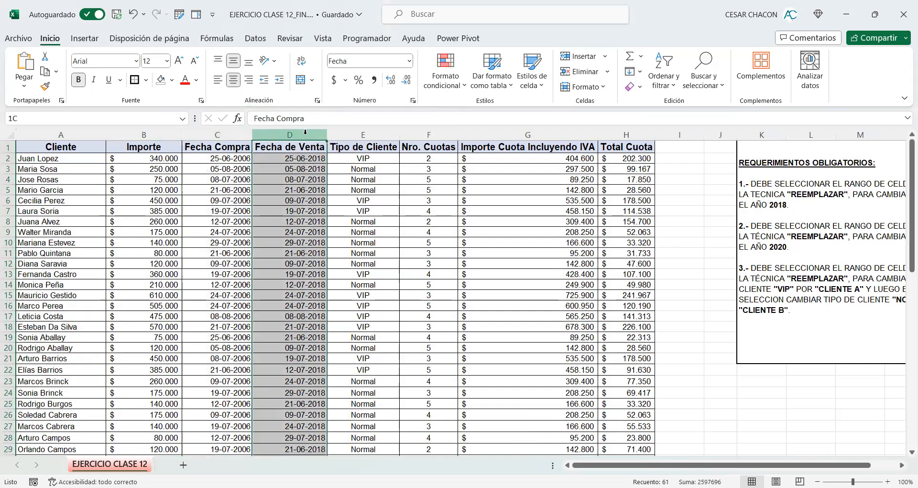
pyautogui.click(410, 62)
pyautogui.click(378, 223)
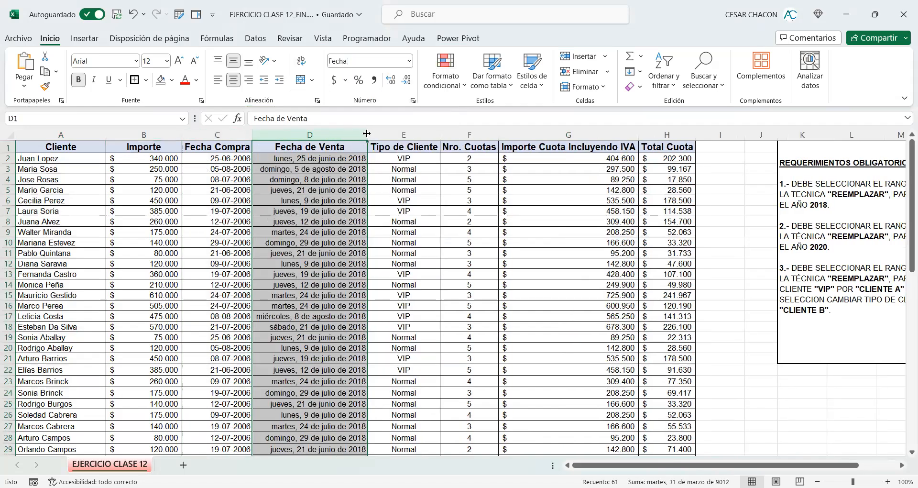
pyautogui.click(410, 62)
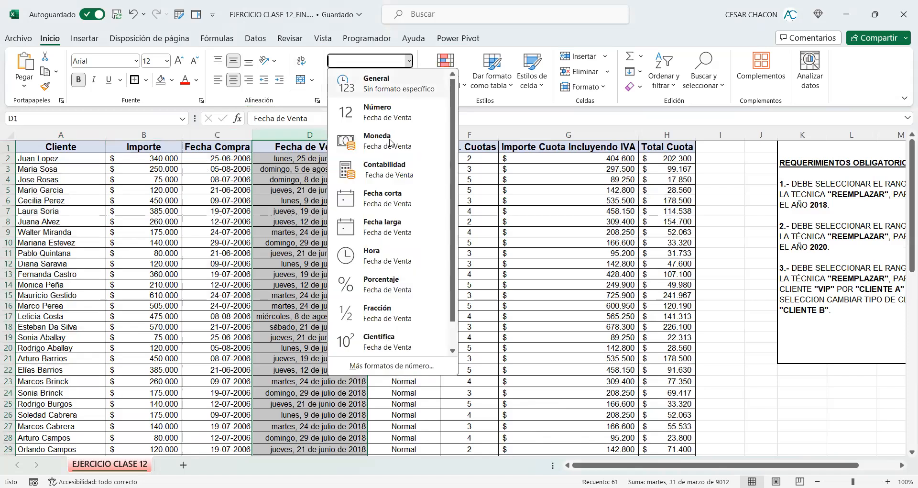
pyautogui.click(383, 197)
# Step: Try the Porcentaje format on the Nro. Cuotas column, and replace it with the Número format
pyautogui.click(406, 133)
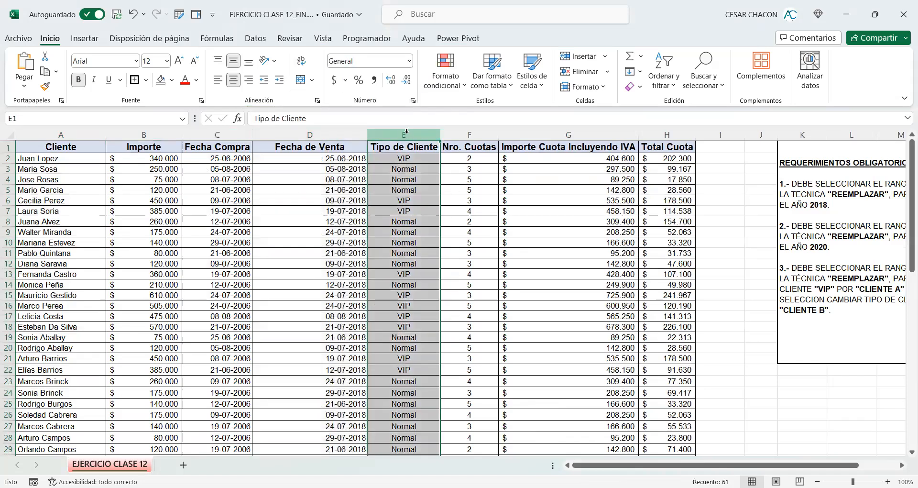
pyautogui.click(466, 135)
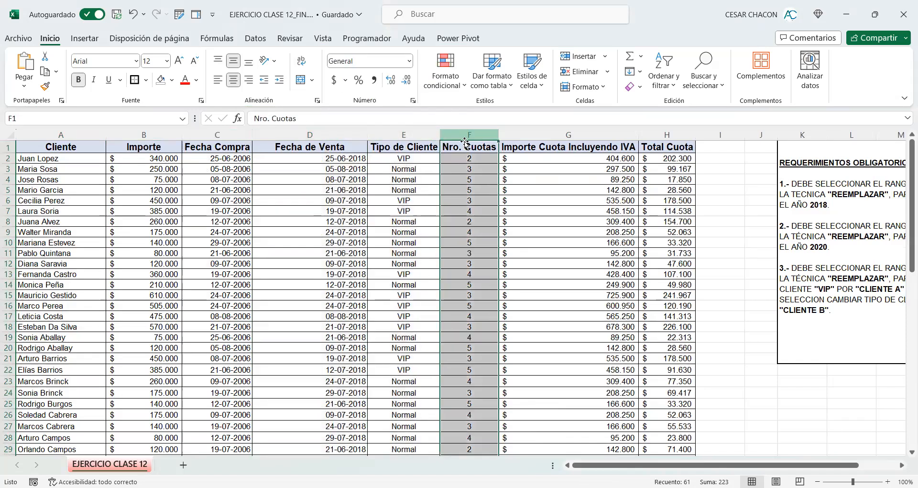
pyautogui.click(410, 62)
pyautogui.click(383, 283)
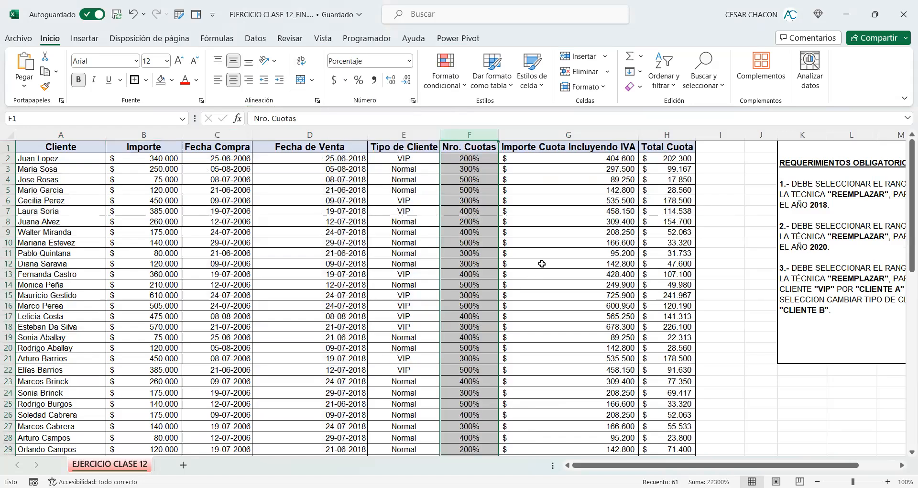
pyautogui.click(410, 61)
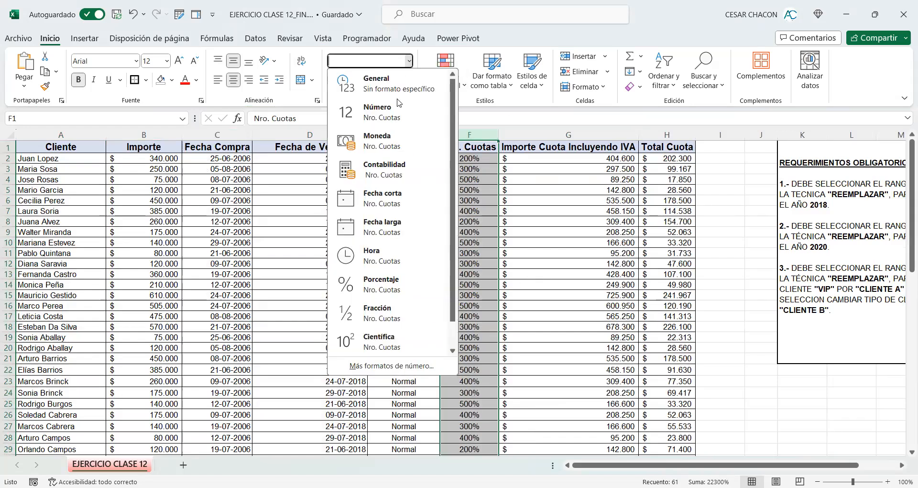
pyautogui.click(399, 110)
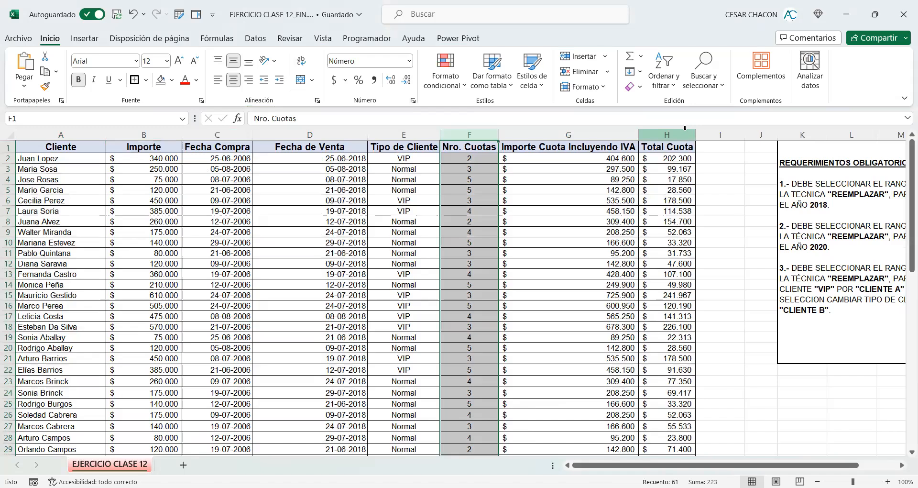
pyautogui.click(701, 144)
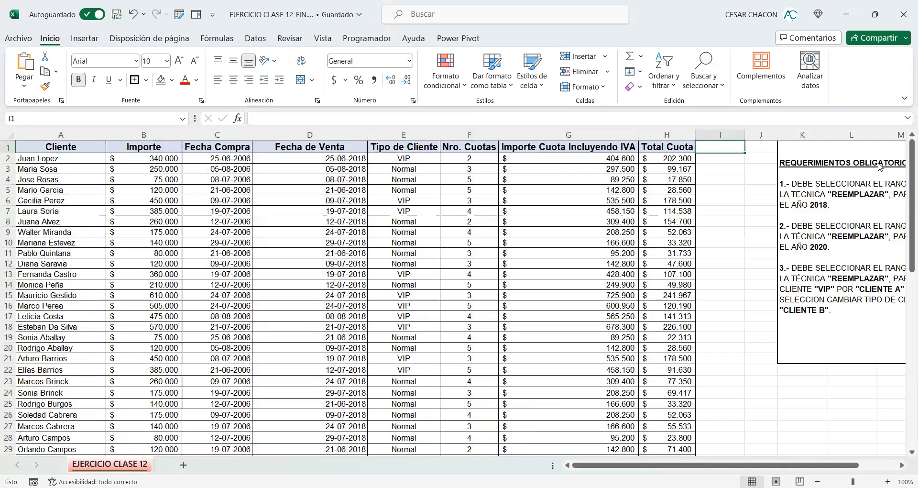
pyautogui.moveTo(615, 44); pyautogui.dragTo(733, 109)
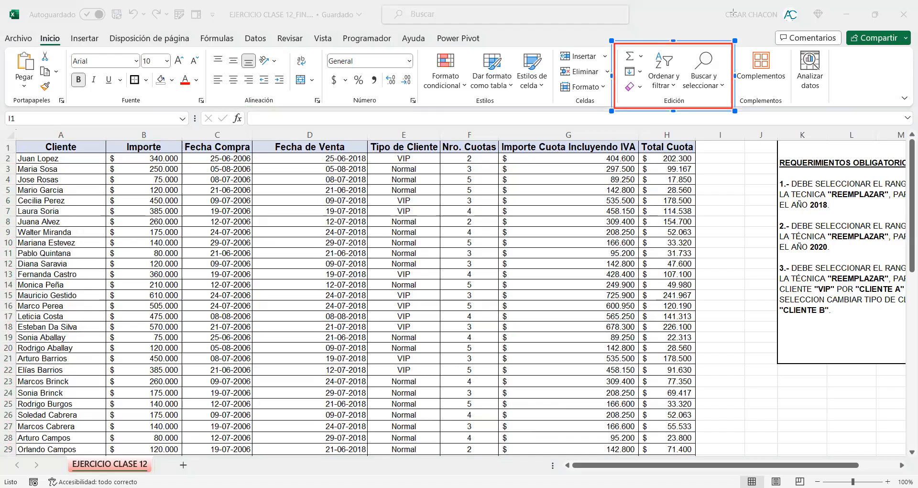
pyautogui.moveTo(539, 12); pyautogui.dragTo(550, 23)
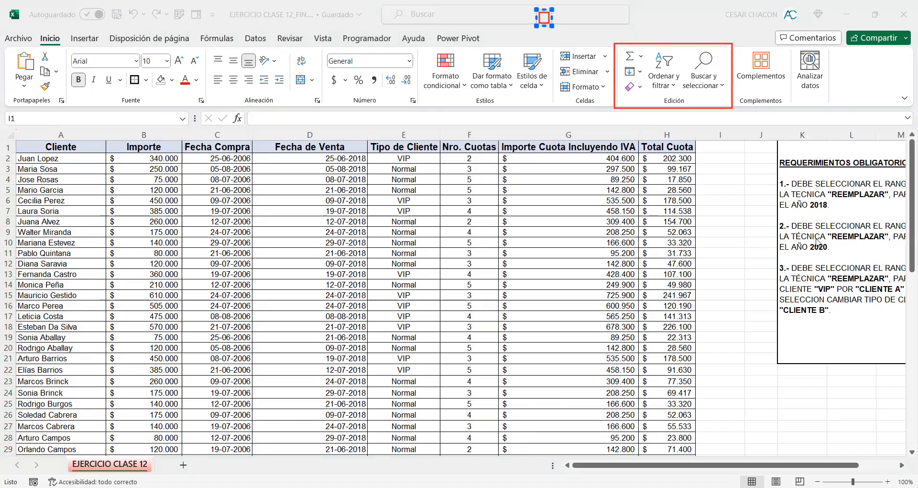
pyautogui.moveTo(544, 20); pyautogui.dragTo(616, 51)
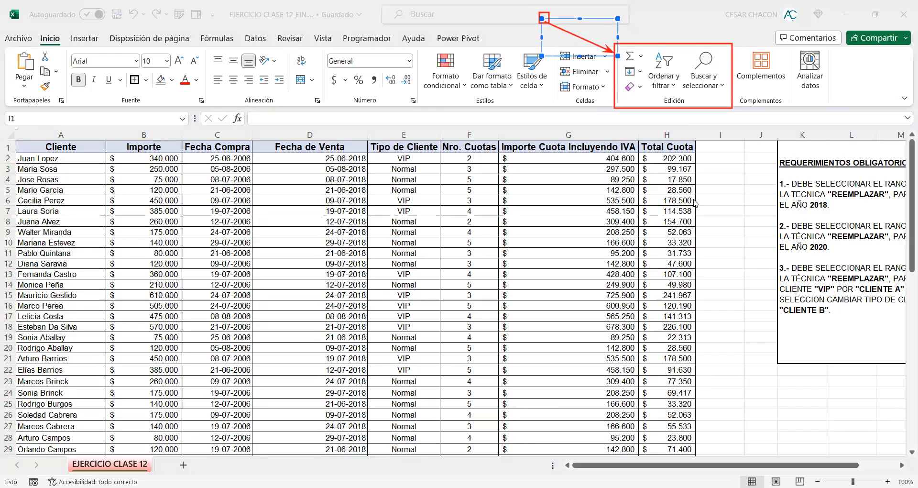
pyautogui.press('Escape')
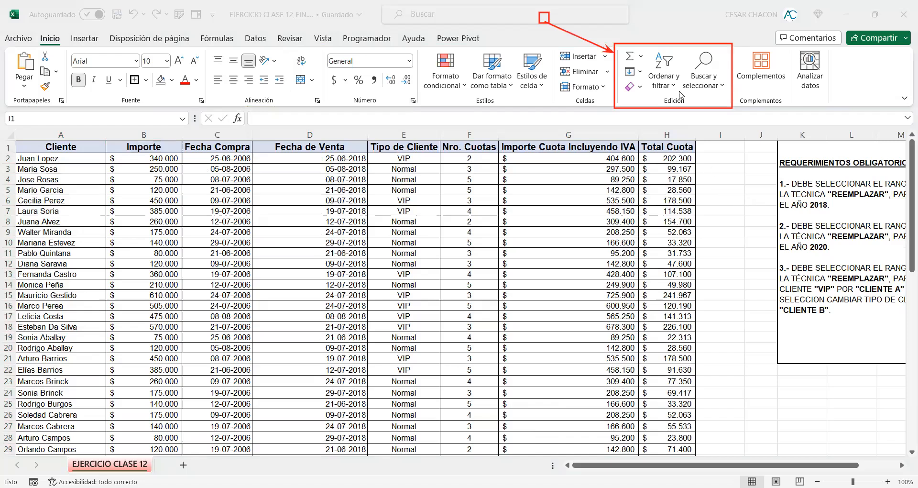
pyautogui.click(645, 58)
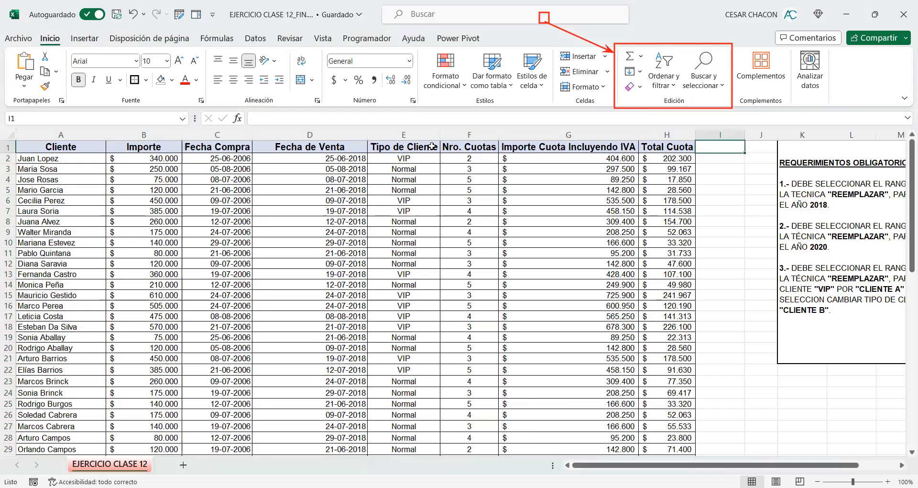
pyautogui.click(641, 57)
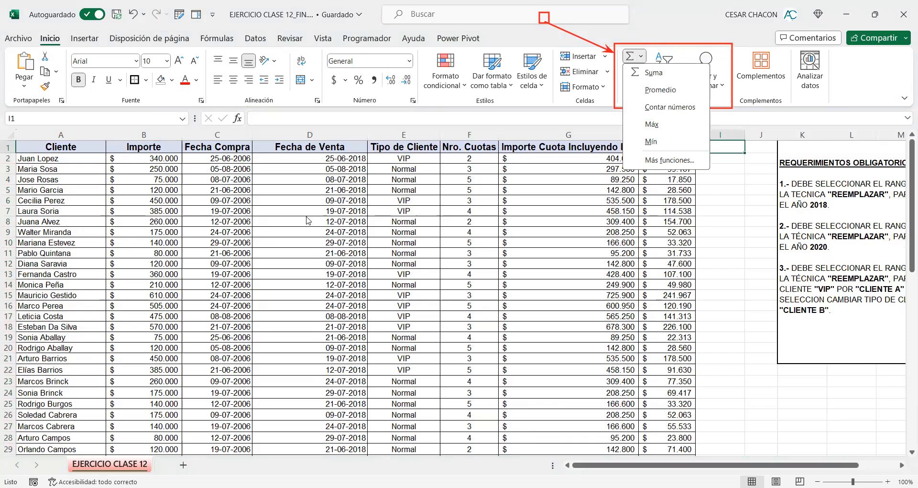
pyautogui.click(324, 137)
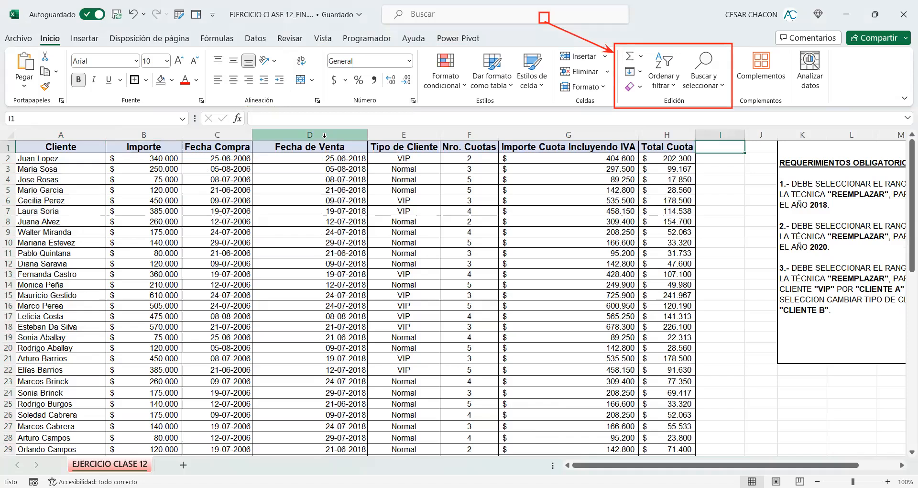
# Step: Fill cells A63:H63, below the last client record, with standard yellow
pyautogui.click(324, 135)
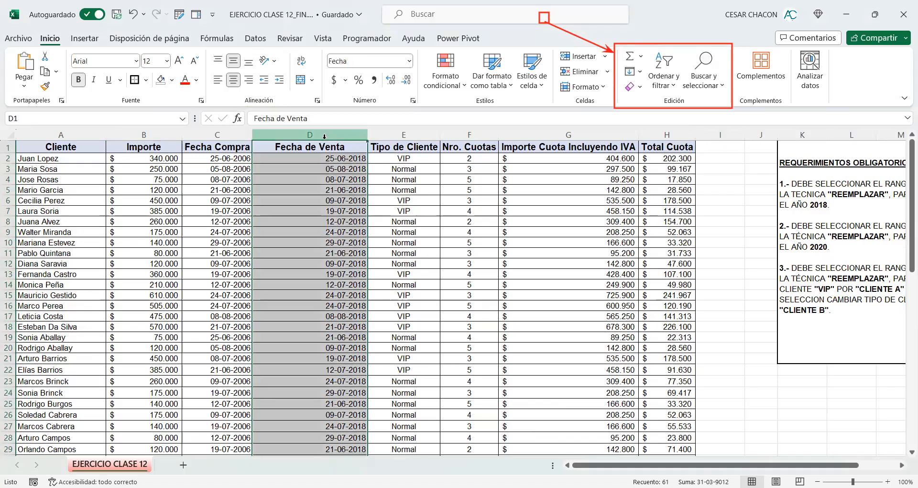
pyautogui.click(323, 148)
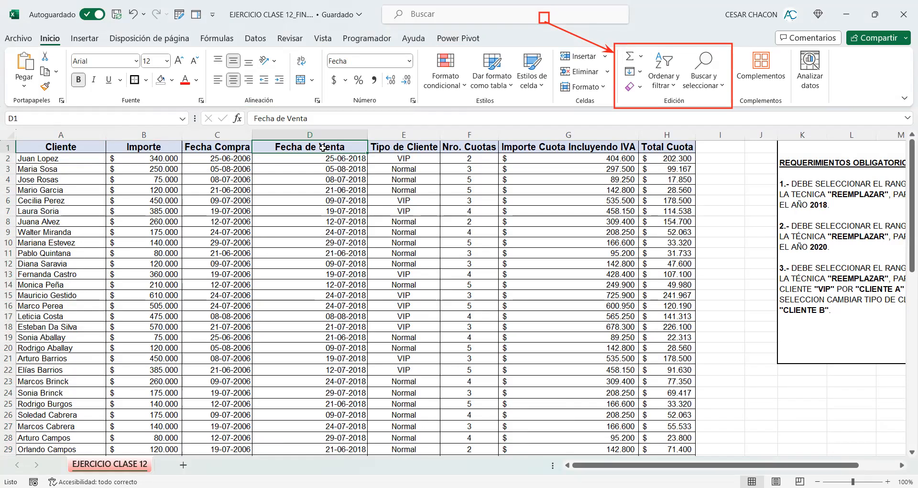
pyautogui.hotkey('ctrl', 'Down')
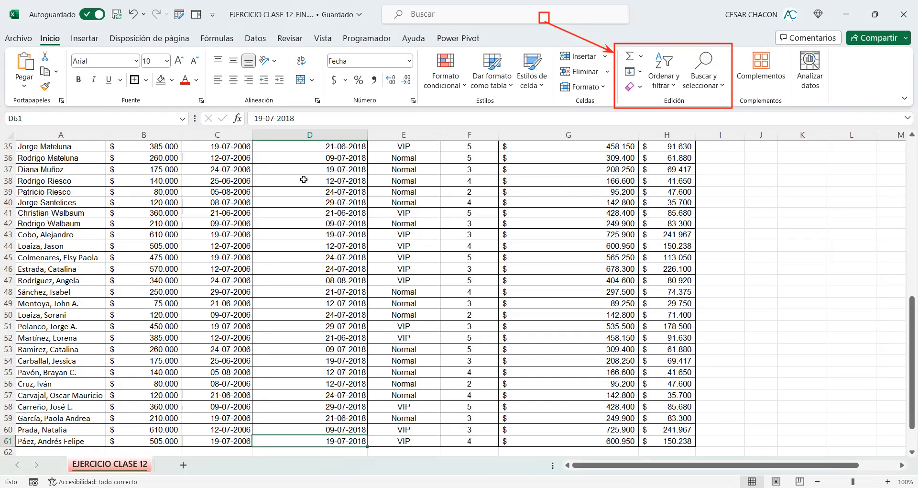
pyautogui.scroll(-2, 304, 179)
pyautogui.scroll(-3, 304, 180)
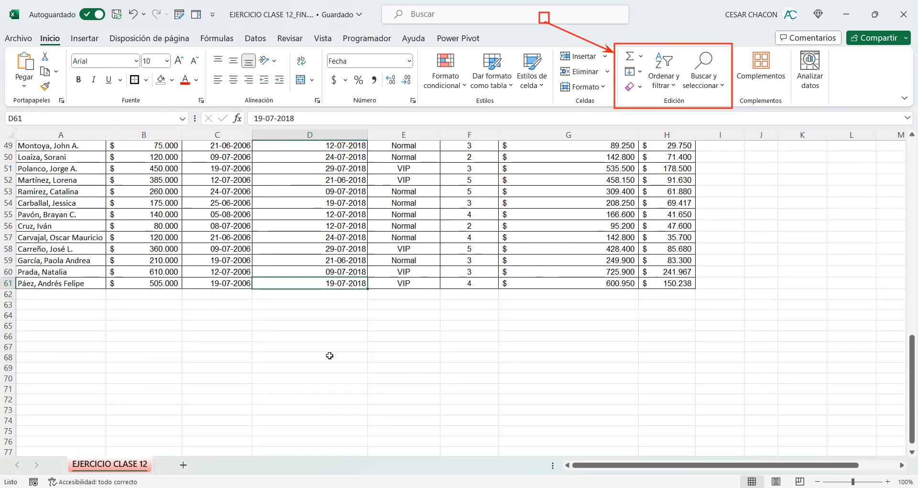
pyautogui.moveTo(39, 306); pyautogui.dragTo(674, 305)
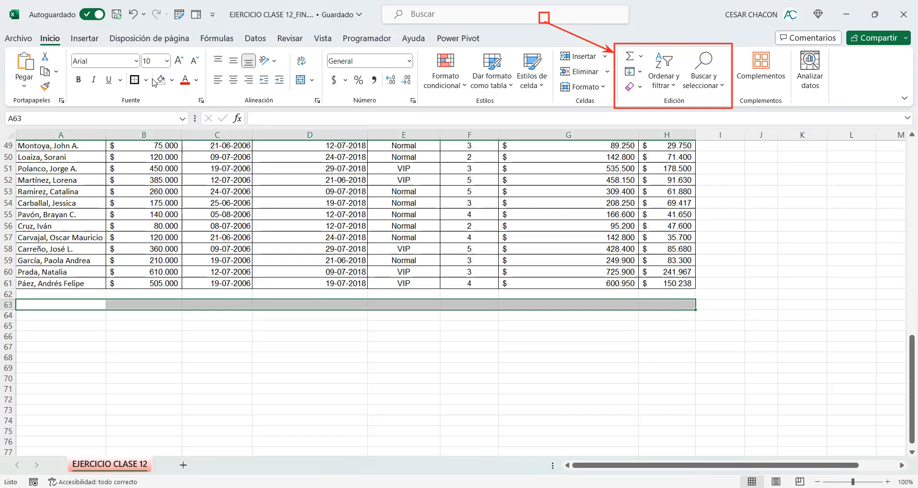
pyautogui.click(173, 81)
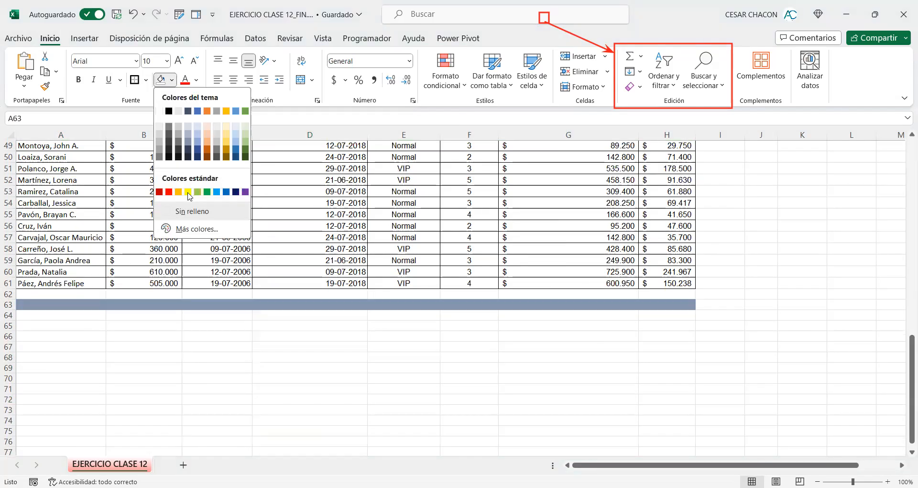
pyautogui.click(185, 189)
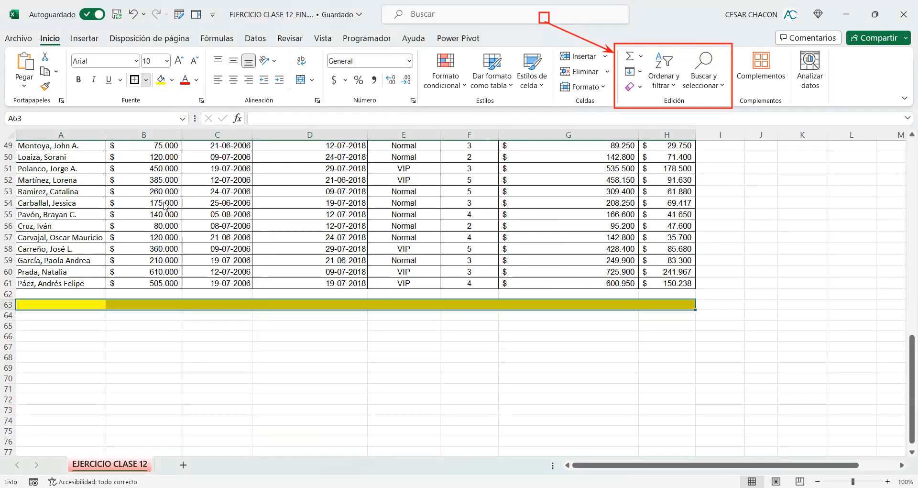
# Step: Give cells A63:H63 borders on every cell, bold text and a black font colour
pyautogui.click(146, 82)
pyautogui.click(166, 203)
pyautogui.click(78, 80)
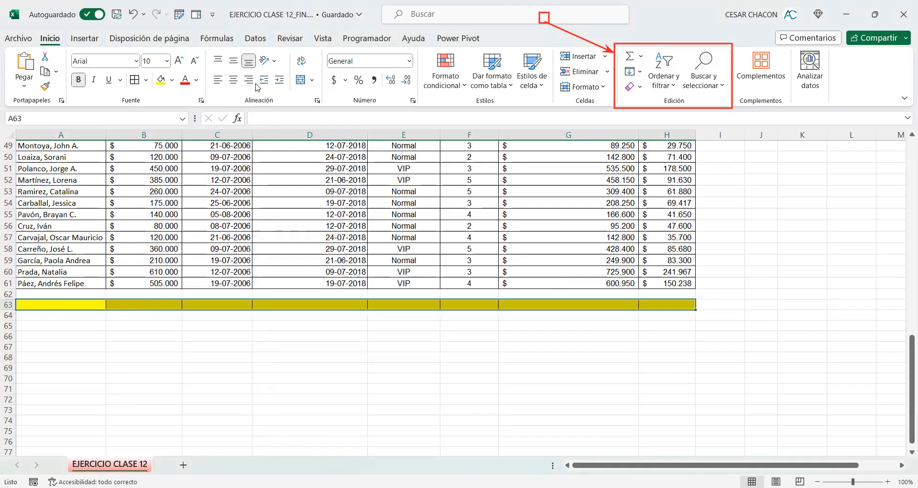
pyautogui.click(196, 80)
pyautogui.click(193, 174)
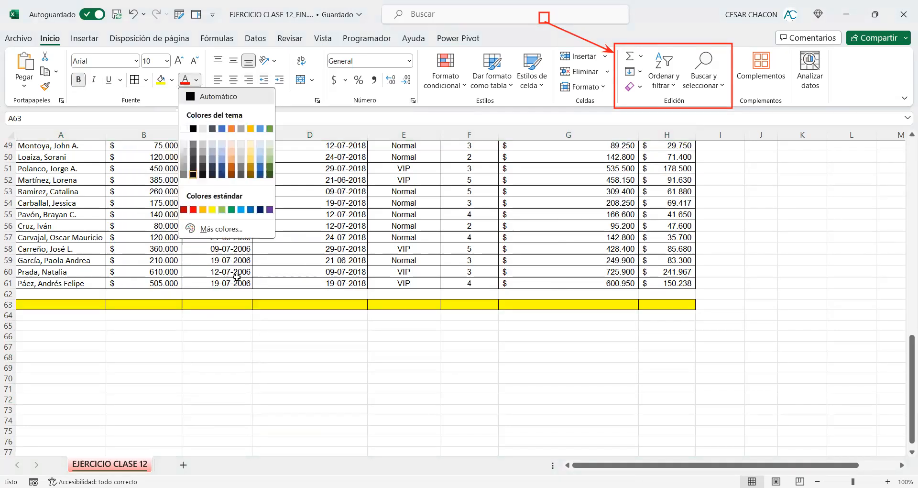
pyautogui.click(289, 306)
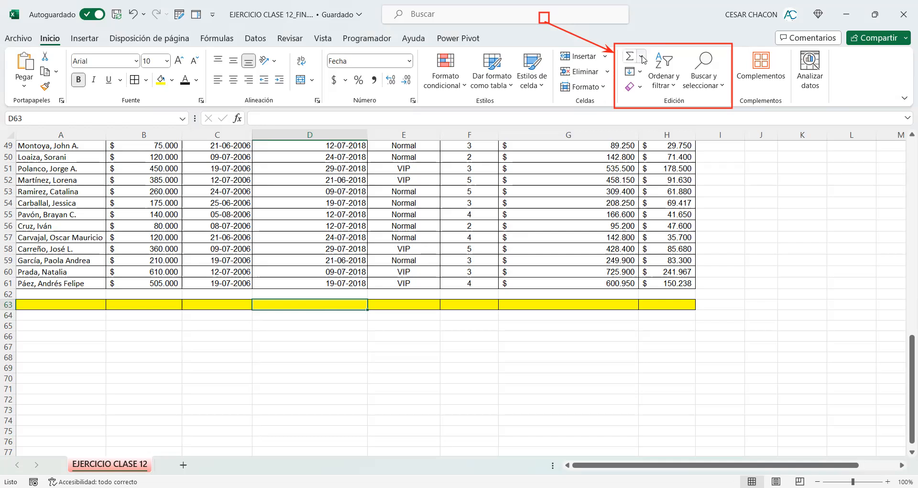
pyautogui.click(646, 124)
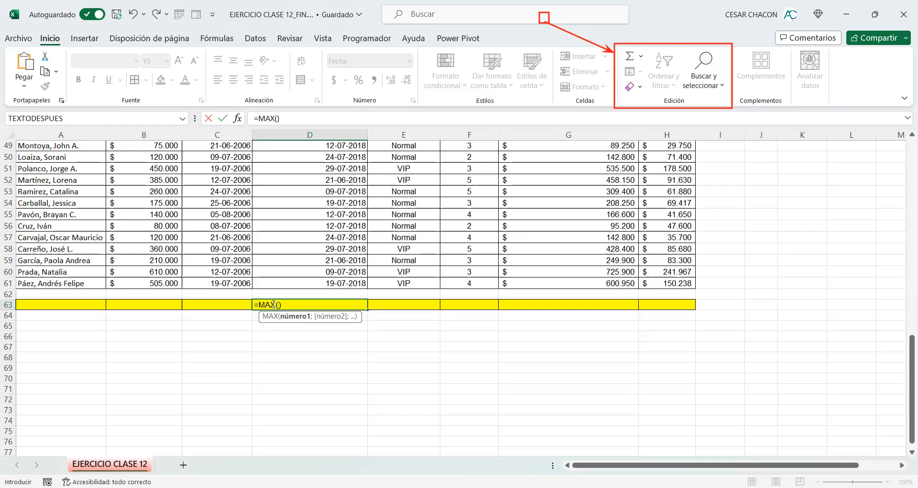
pyautogui.press('Escape')
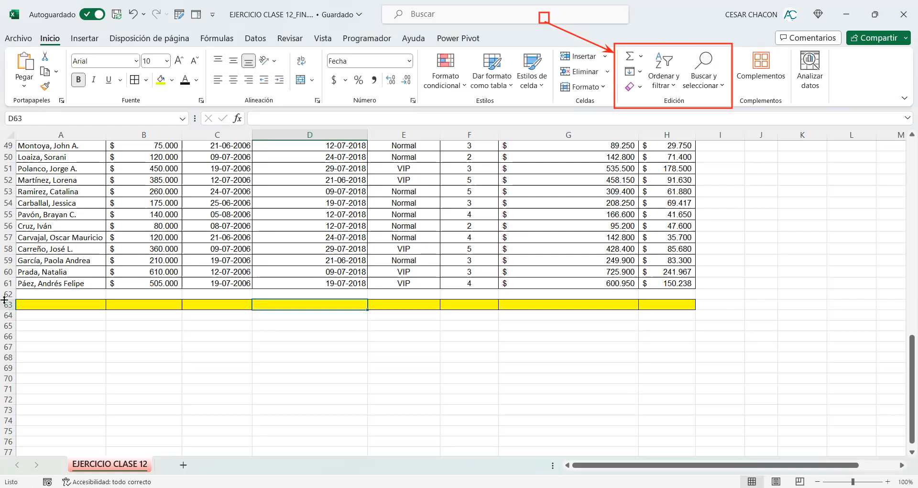
# Step: Delete the empty row 62 between the last client record and the yellow row
pyautogui.click(8, 294)
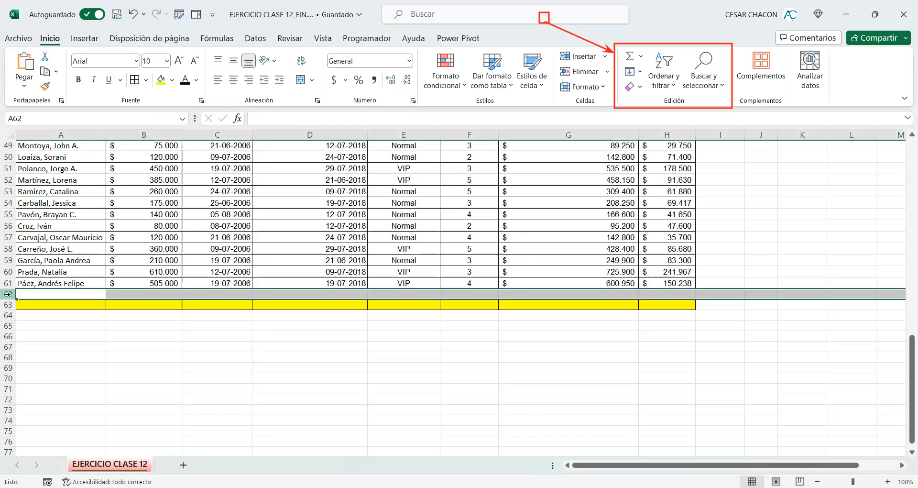
pyautogui.rightClick(8, 294)
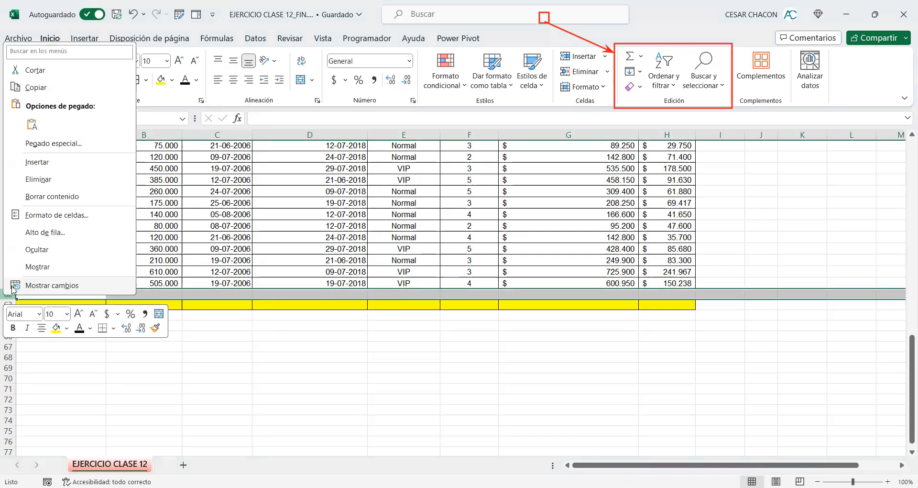
pyautogui.click(55, 184)
# Step: Insert a Máx function over the Fecha de Venta dates D2:D61 in cell D62 of the yellow row
pyautogui.click(301, 292)
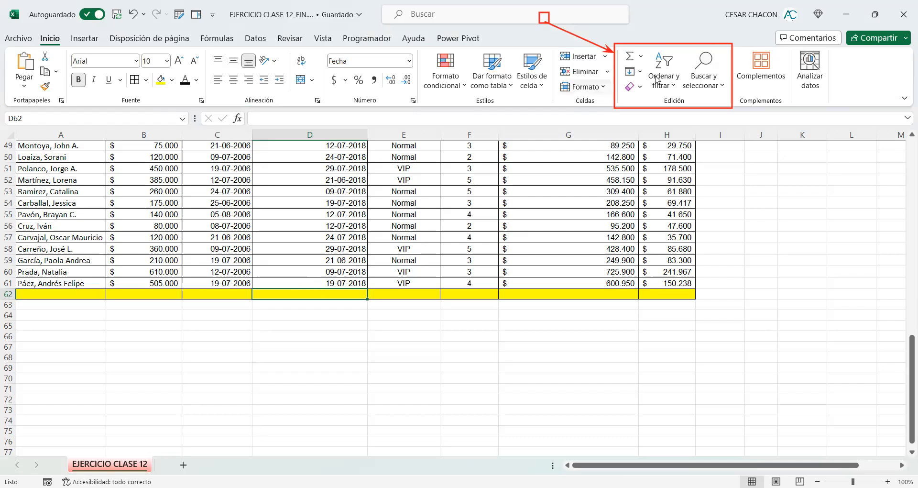
pyautogui.click(715, 89)
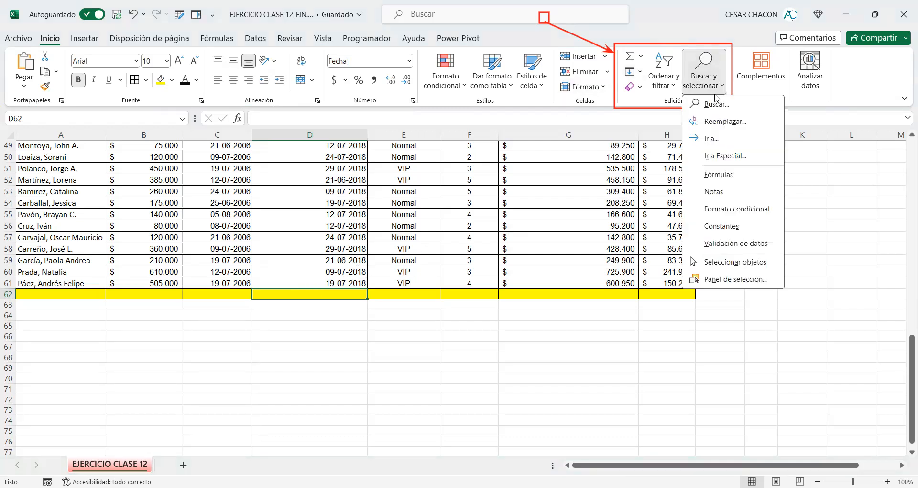
pyautogui.click(641, 57)
pyautogui.click(652, 124)
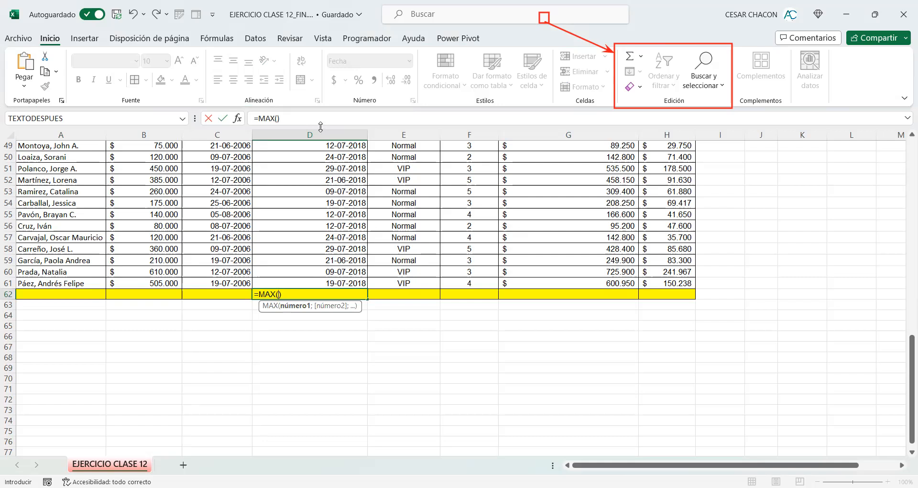
pyautogui.click(302, 283)
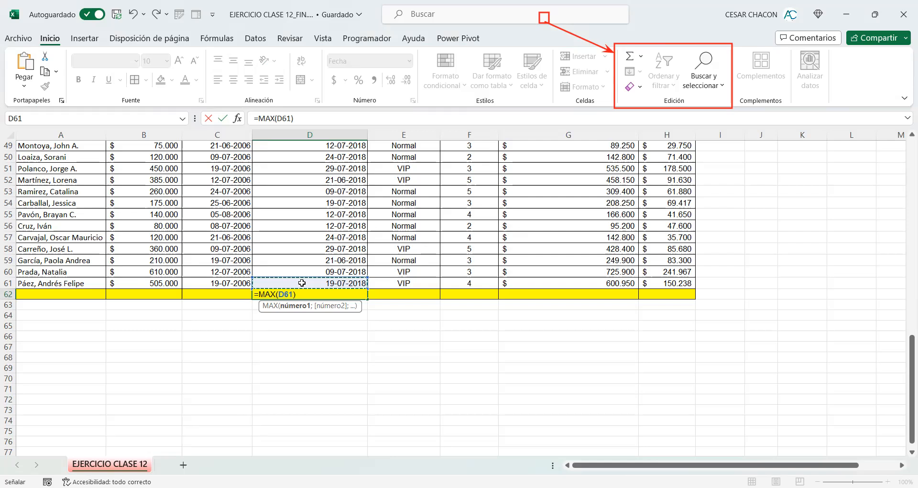
pyautogui.hotkey('ctrl', 'shift', 'Up')
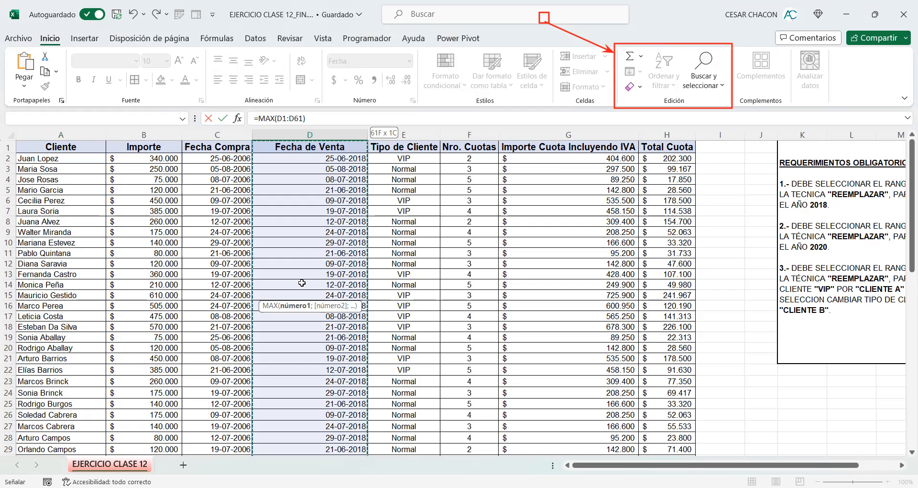
pyautogui.hotkey('shift', 'Down')
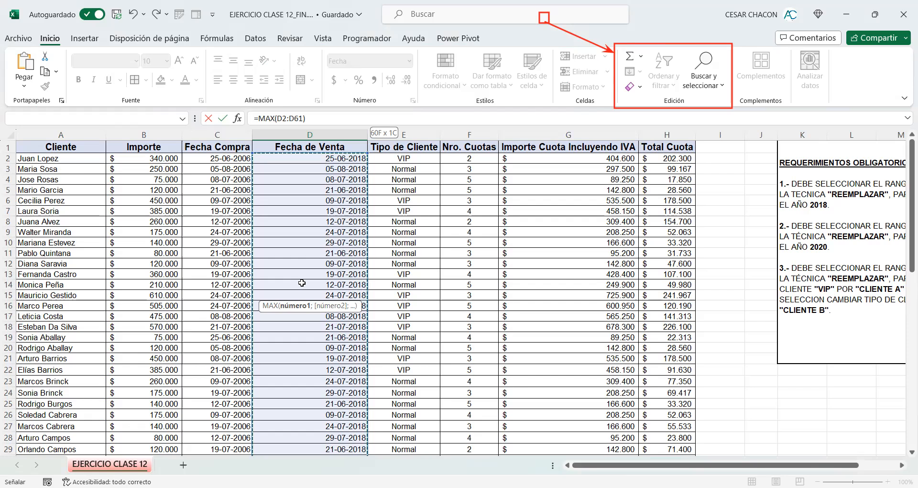
pyautogui.press('Return')
pyautogui.scroll(-4, 302, 282)
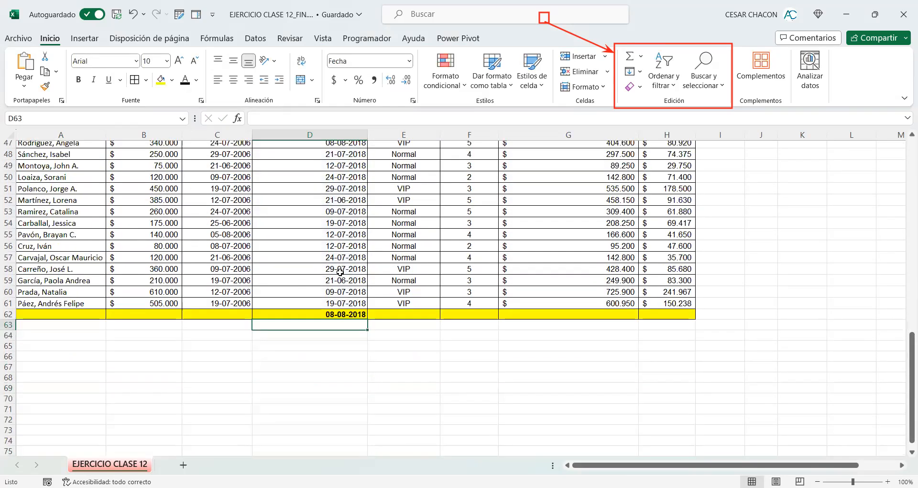
pyautogui.click(327, 316)
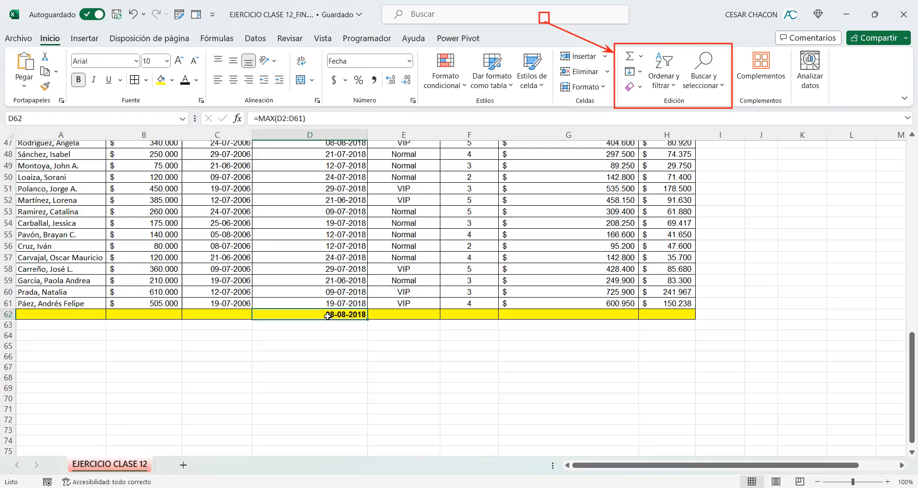
# Step: Insert a Mín function over the Fecha Compra dates C2:C61 in cell C62
pyautogui.click(240, 314)
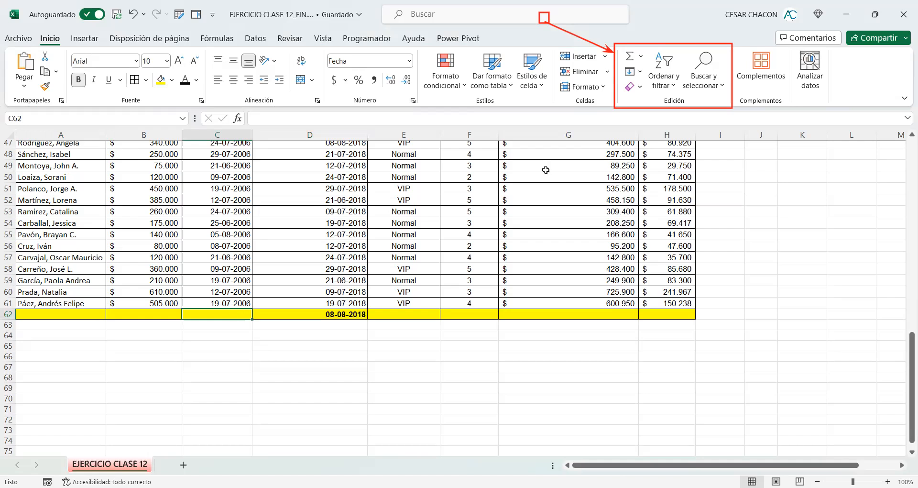
pyautogui.click(217, 135)
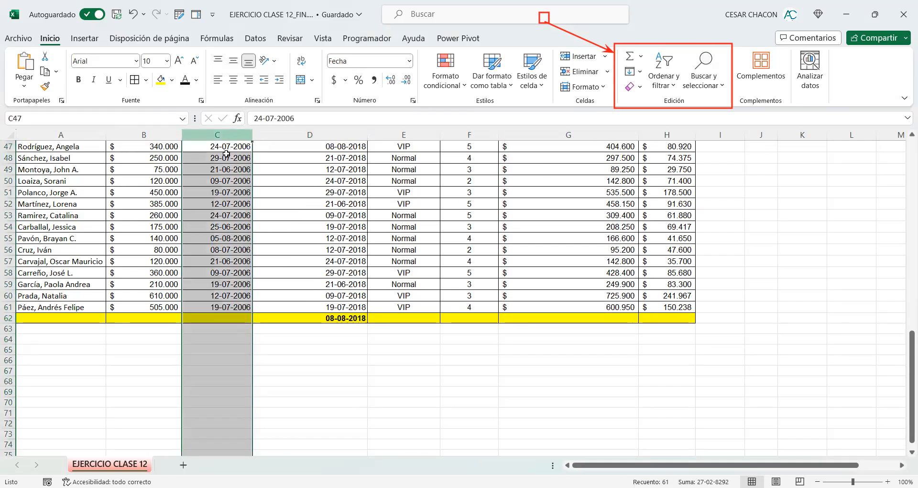
pyautogui.click(234, 318)
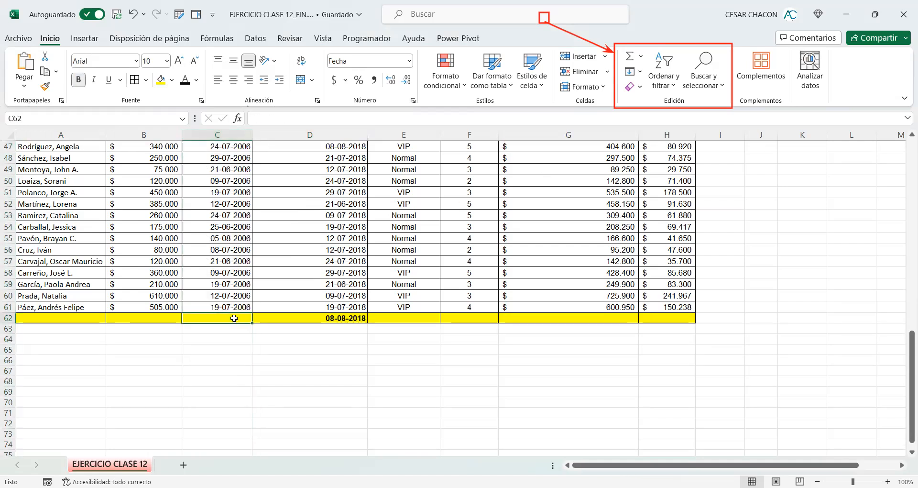
pyautogui.click(641, 57)
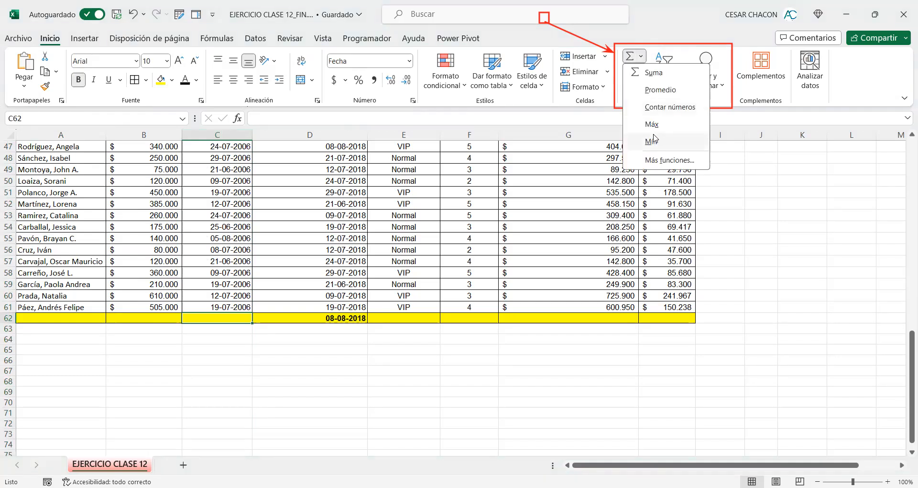
pyautogui.click(653, 140)
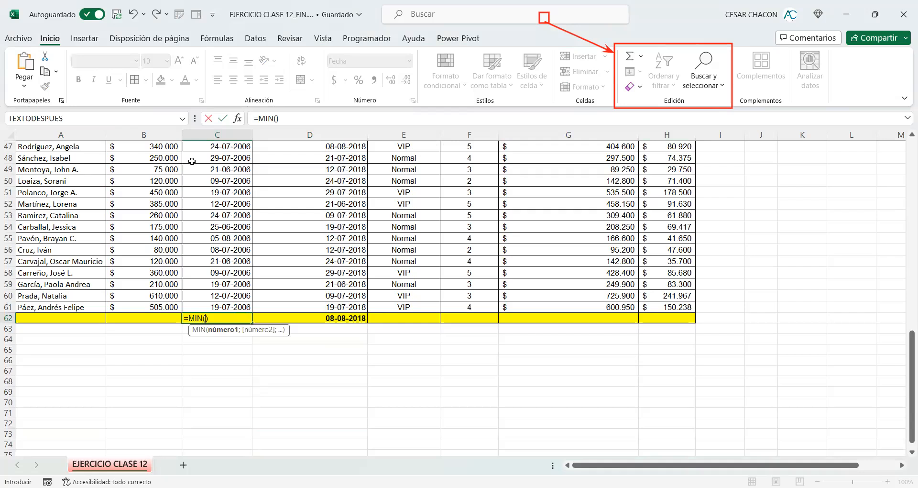
pyautogui.click(221, 308)
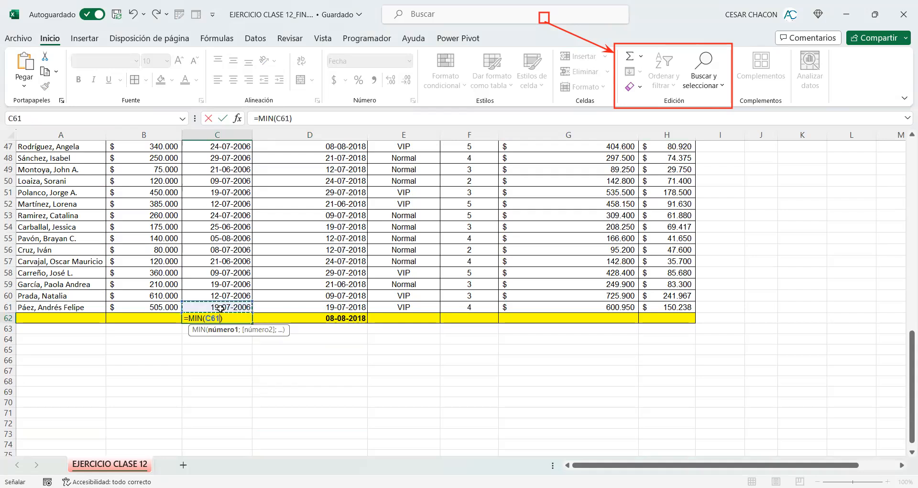
pyautogui.hotkey('ctrl', 'shift', 'Up')
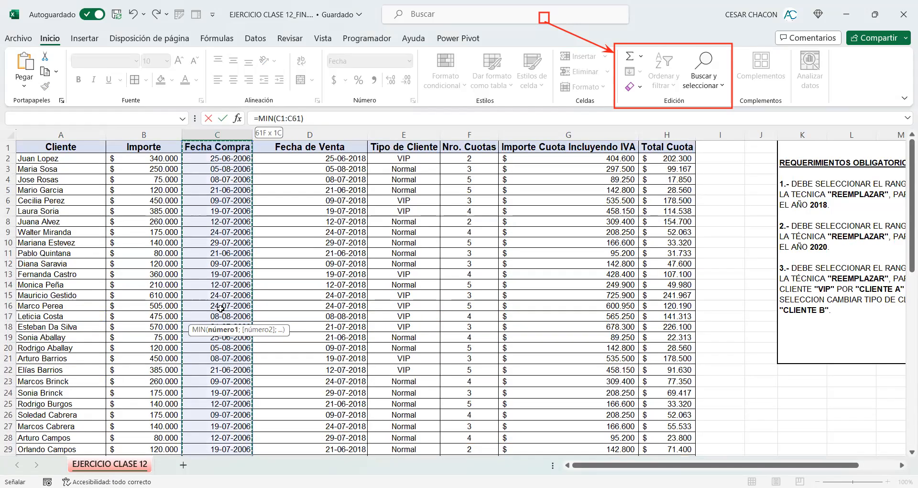
pyautogui.hotkey('shift', 'Down')
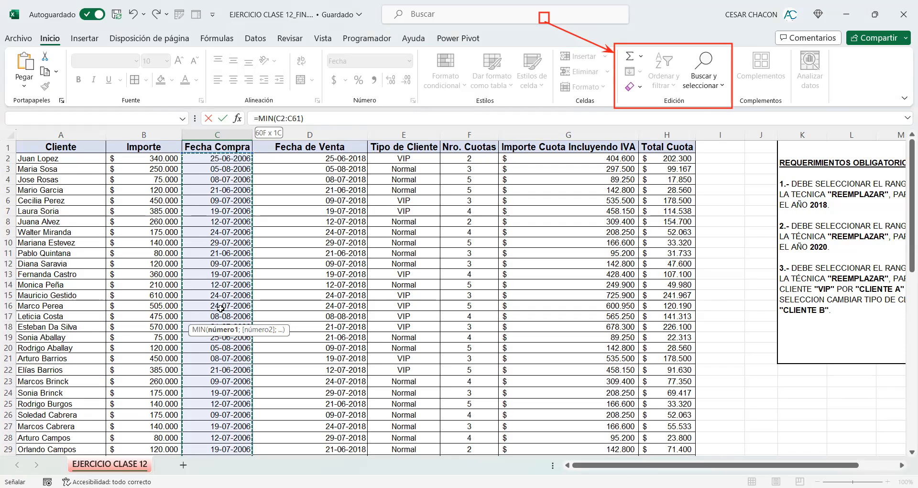
pyautogui.press('Return')
pyautogui.scroll(-3, 220, 308)
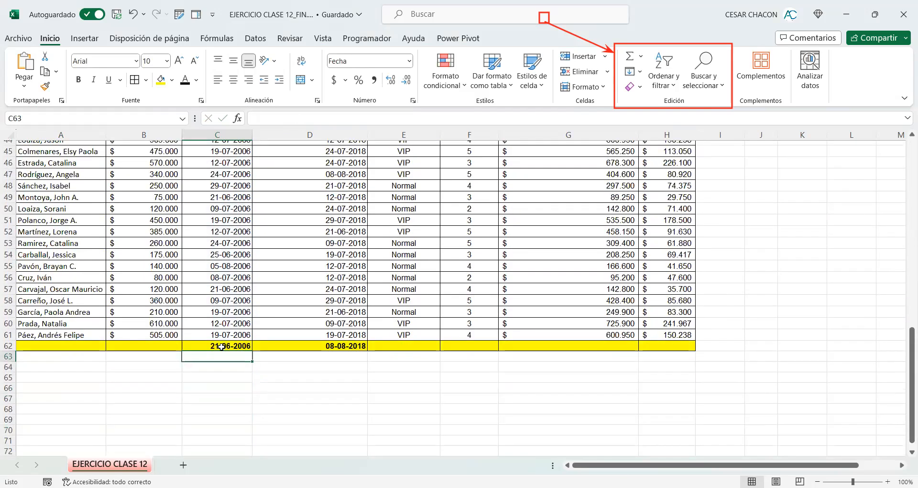
pyautogui.click(223, 345)
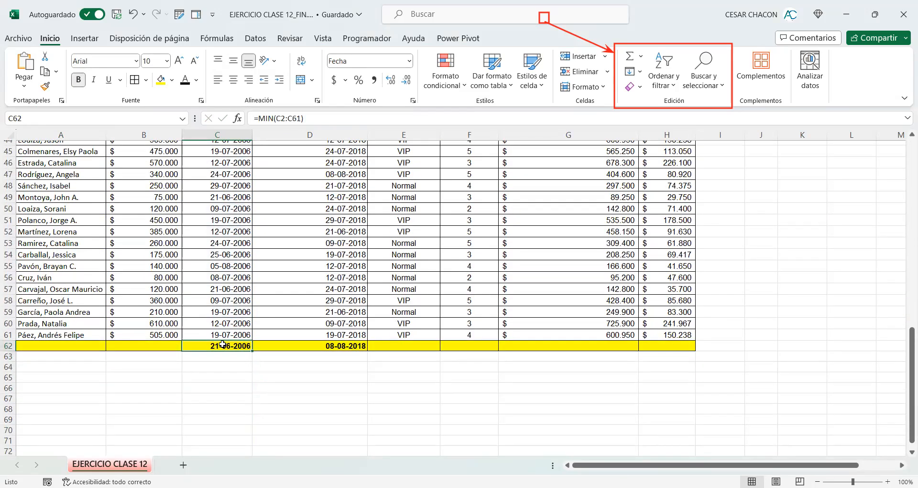
pyautogui.click(217, 135)
pyautogui.click(211, 353)
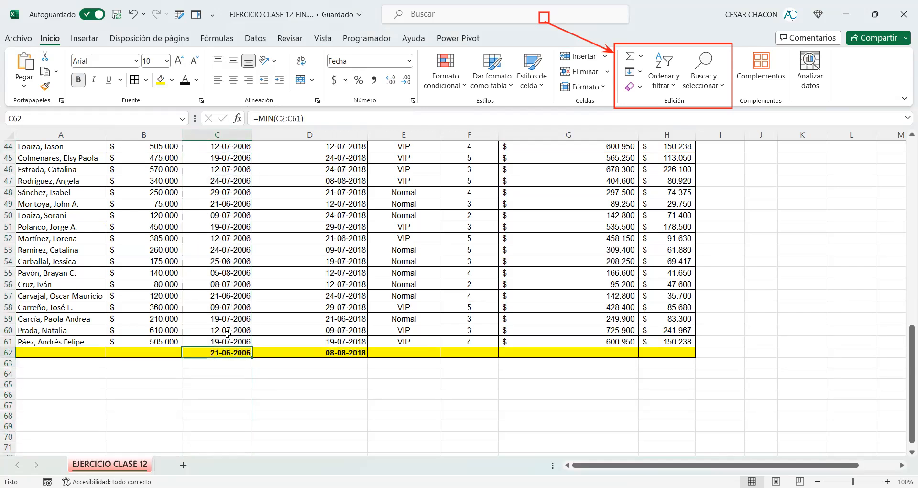
# Step: Total the Importe column in cell B62 with a Suma over B2:B61
pyautogui.click(162, 351)
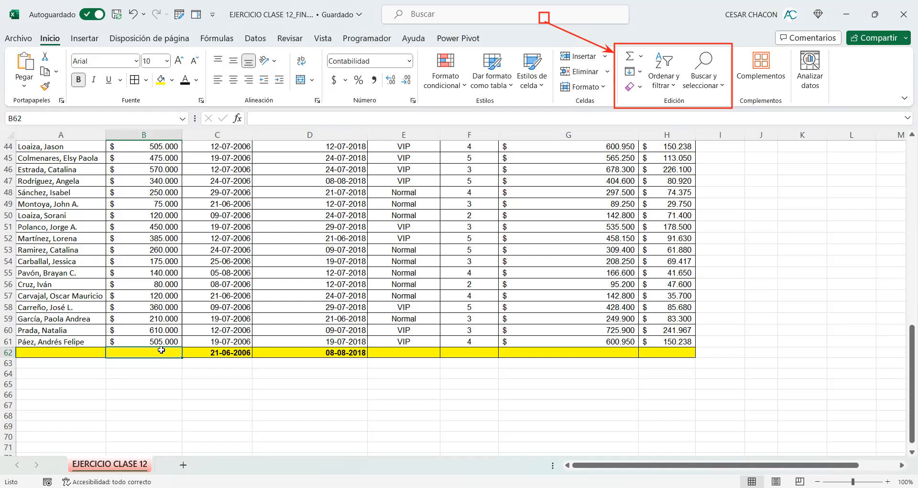
pyautogui.scroll(15, 161, 349)
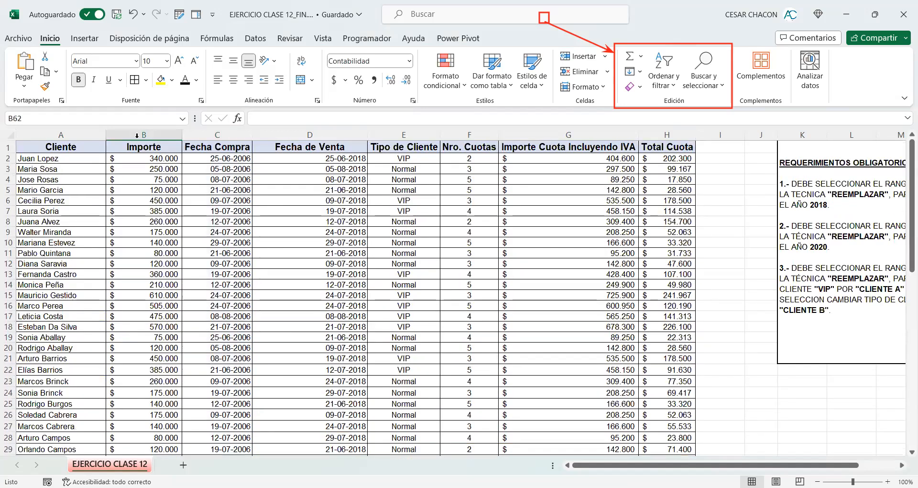
pyautogui.click(144, 134)
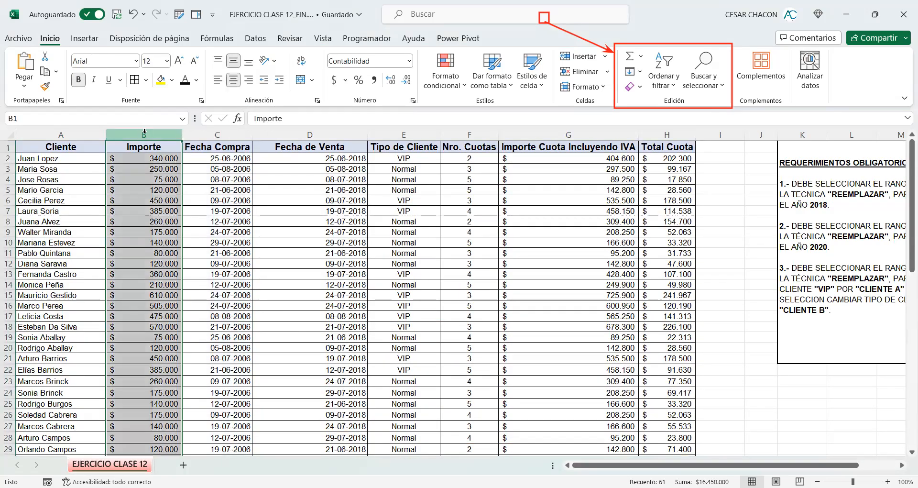
pyautogui.scroll(-16, 146, 161)
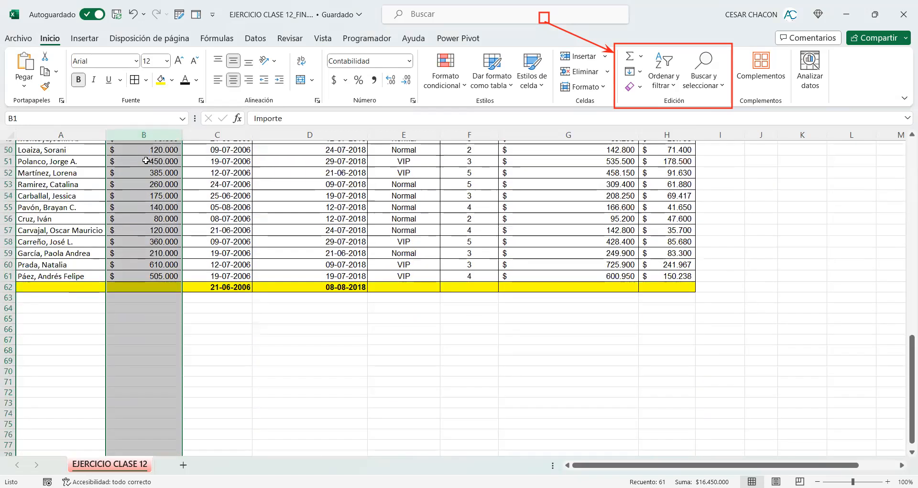
pyautogui.click(168, 287)
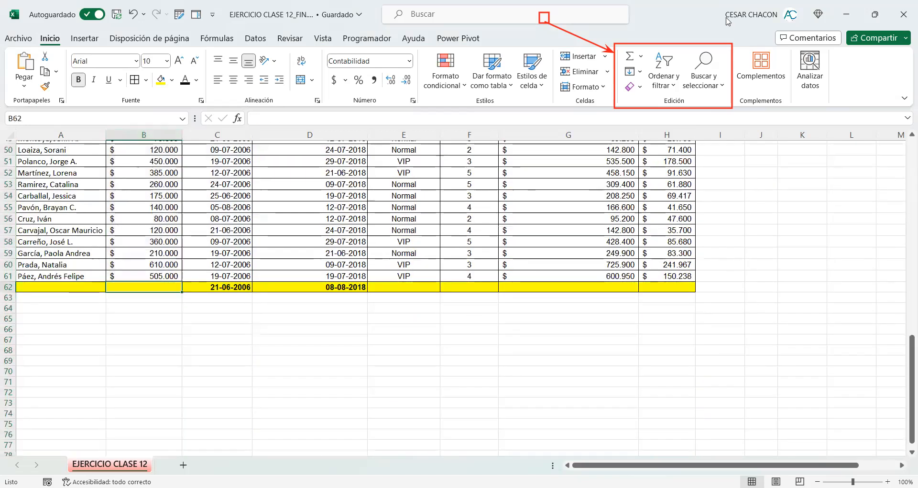
pyautogui.click(643, 57)
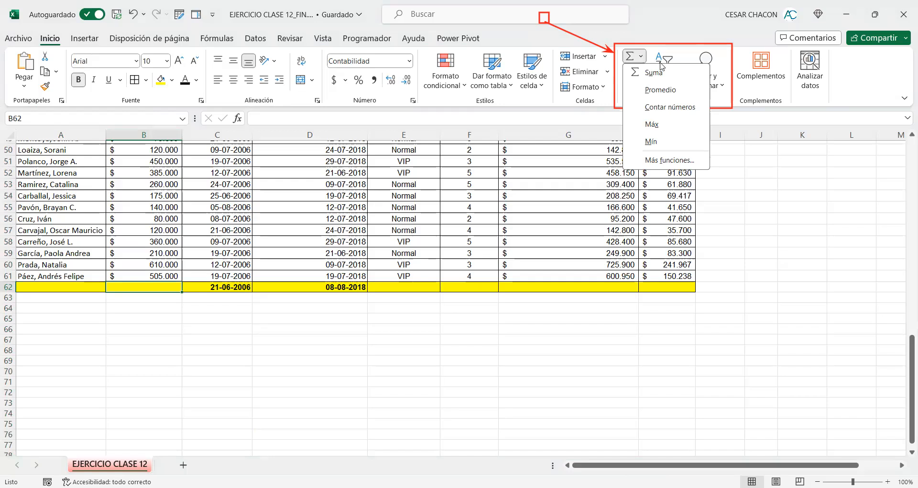
pyautogui.click(671, 73)
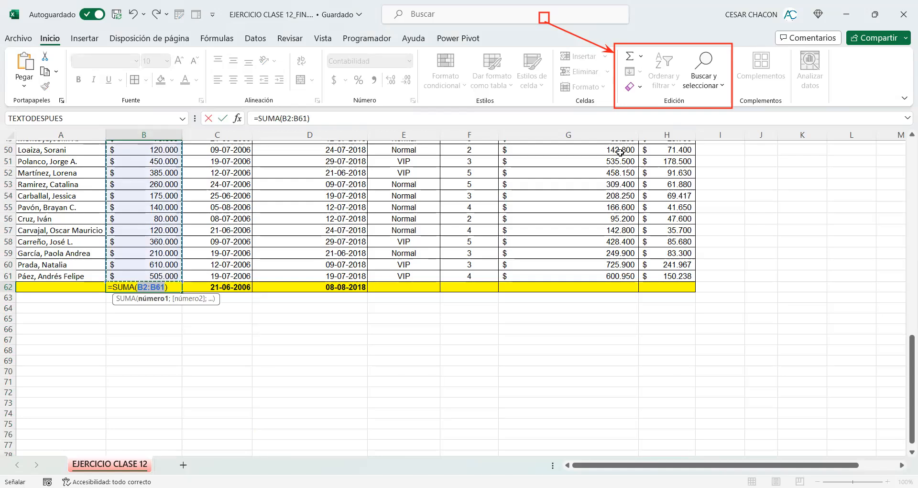
pyautogui.press('Return')
pyautogui.click(146, 286)
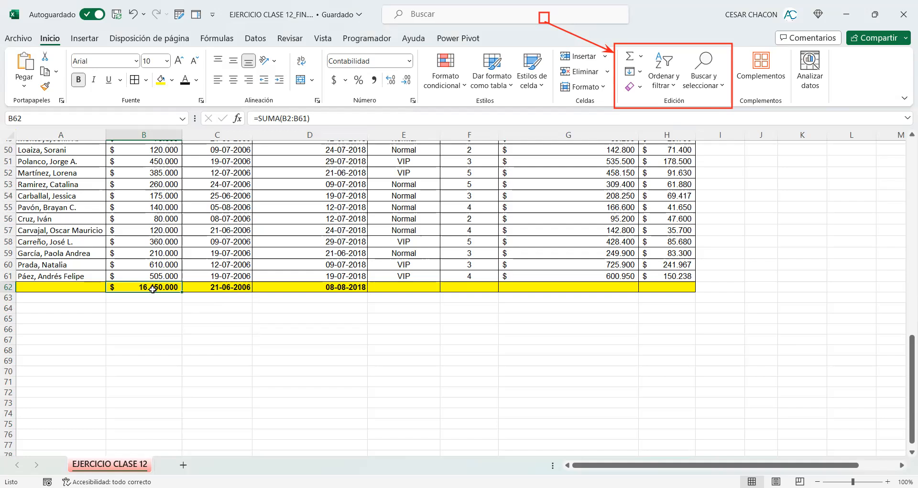
# Step: Try copying the Importe total formula from B62 into G62 and H62, and undo both pastes
pyautogui.hotkey('ctrl', 'c')
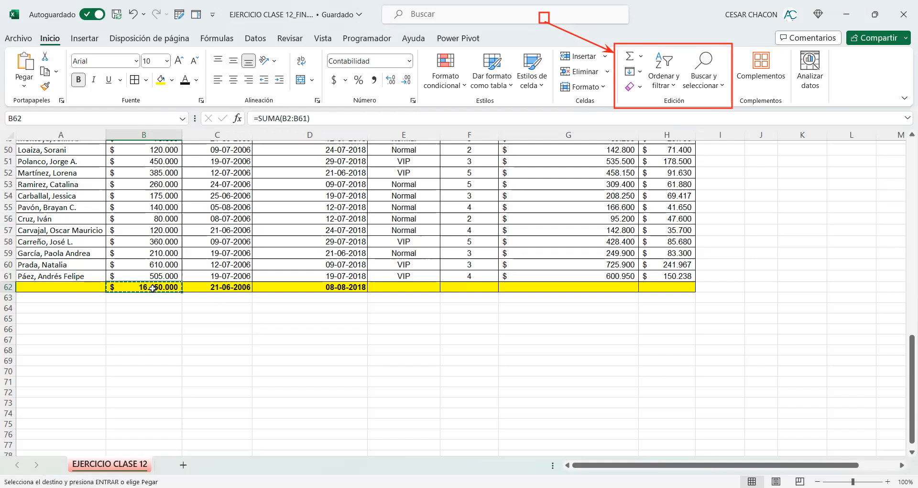
pyautogui.click(554, 287)
pyautogui.hotkey('ctrl', 'v')
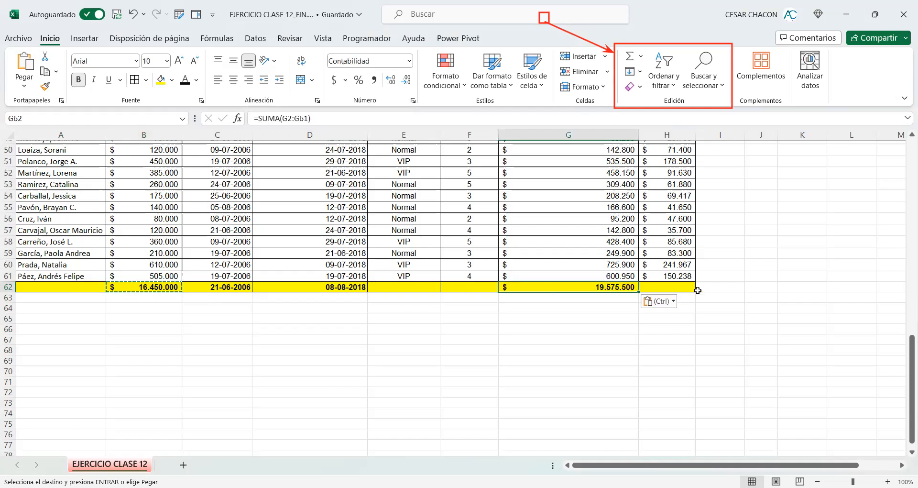
pyautogui.click(674, 287)
pyautogui.hotkey('ctrl', 'v')
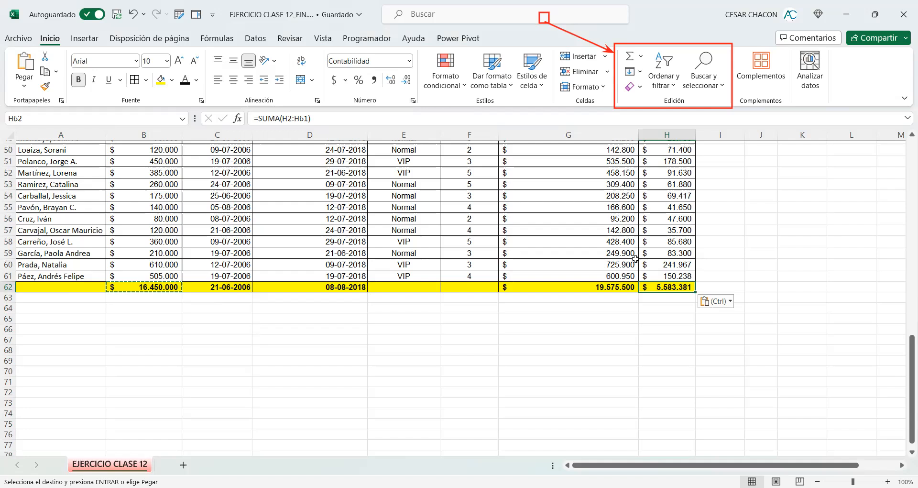
pyautogui.click(586, 286)
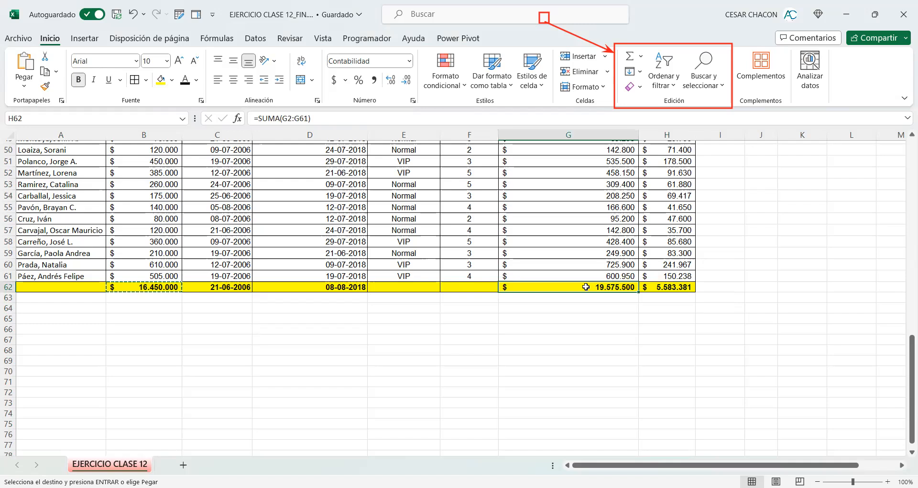
pyautogui.hotkey('ctrl', 'z')
# Step: Paste the Importe total formula from B62 into G62, below the Importe Cuota Incluyendo IVA column, using the standard paste option
pyautogui.click(159, 287)
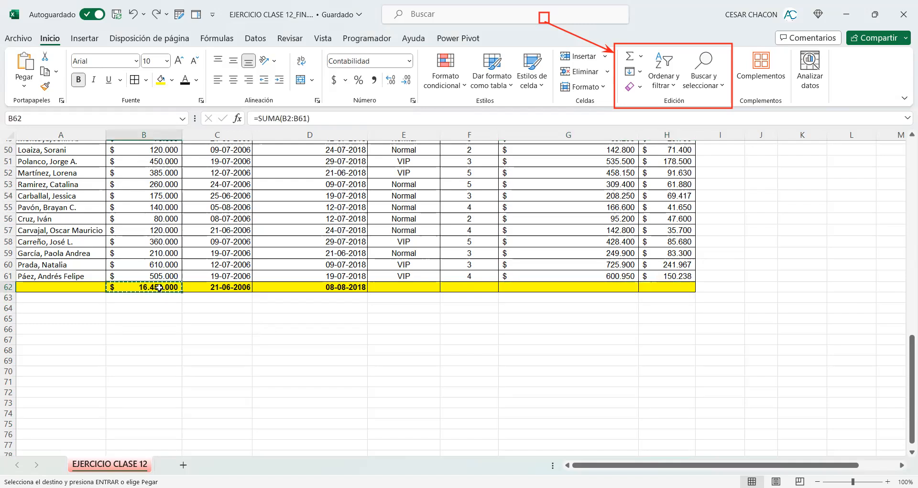
pyautogui.click(588, 286)
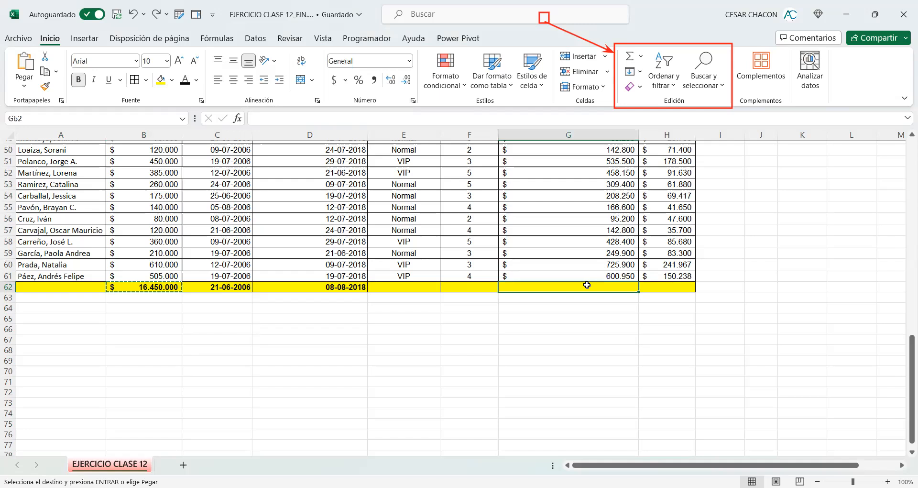
pyautogui.click(21, 92)
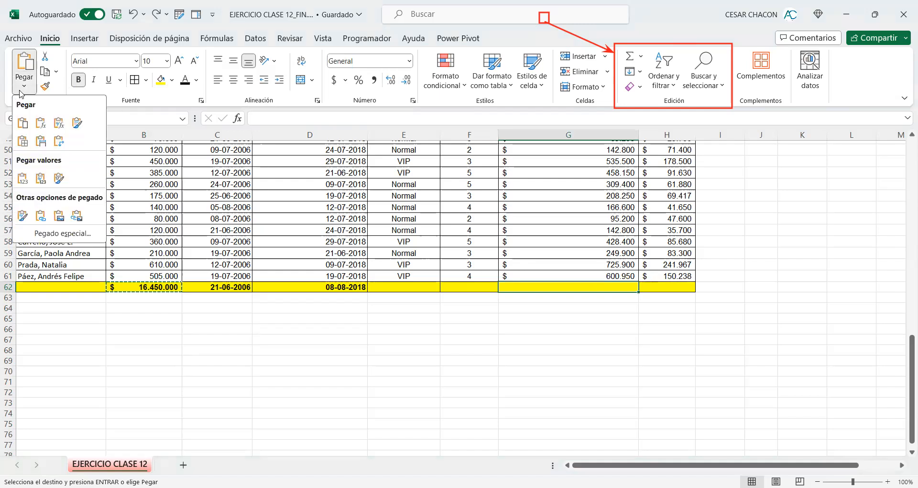
pyautogui.click(23, 122)
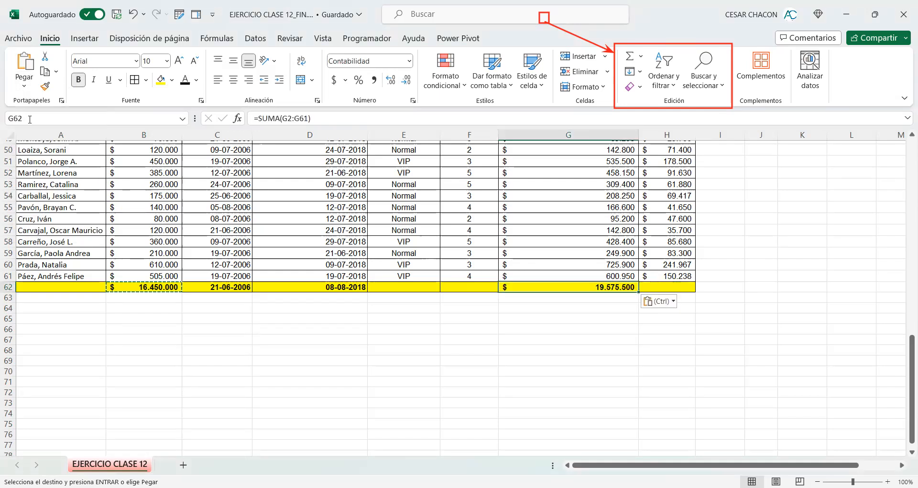
# Step: Try pasting the copied Importe total formula from B62 into H62, below the Total Cuota column
pyautogui.click(661, 286)
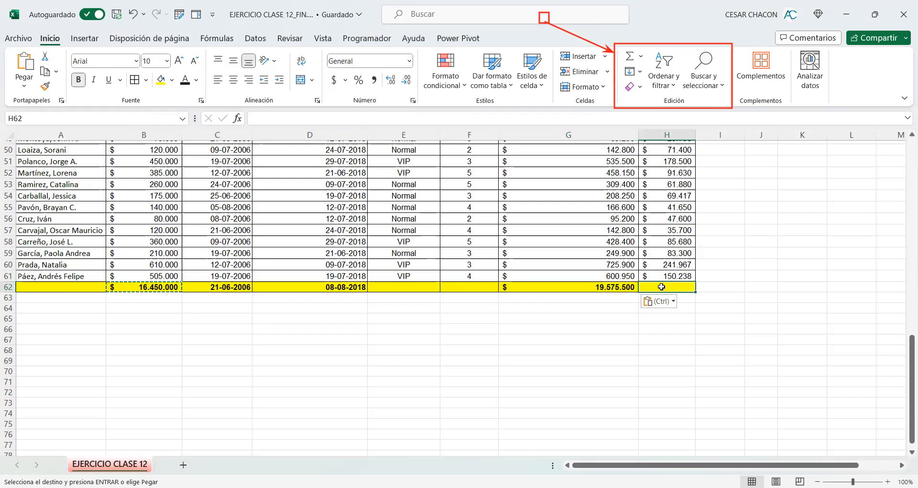
pyautogui.hotkey('ctrl', 'v')
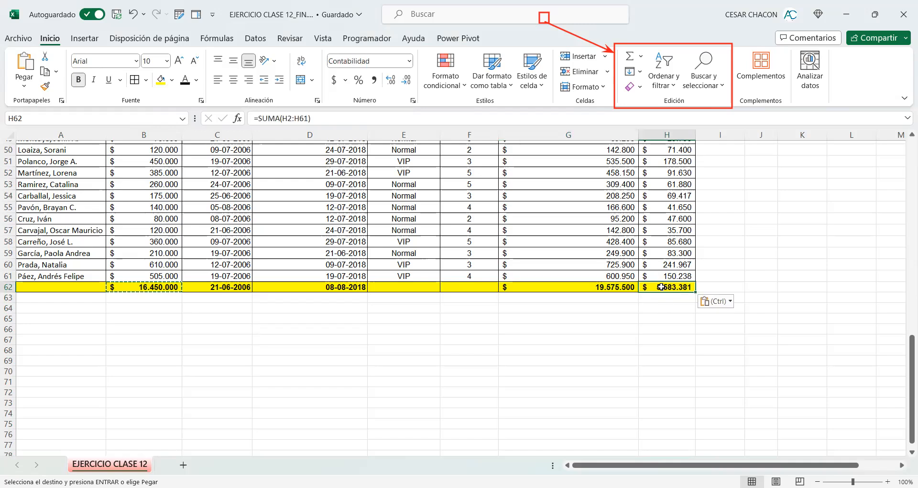
# Step: Review the Pegado especial options for G62 without applying any, and undo the last paste in H62
pyautogui.click(614, 287)
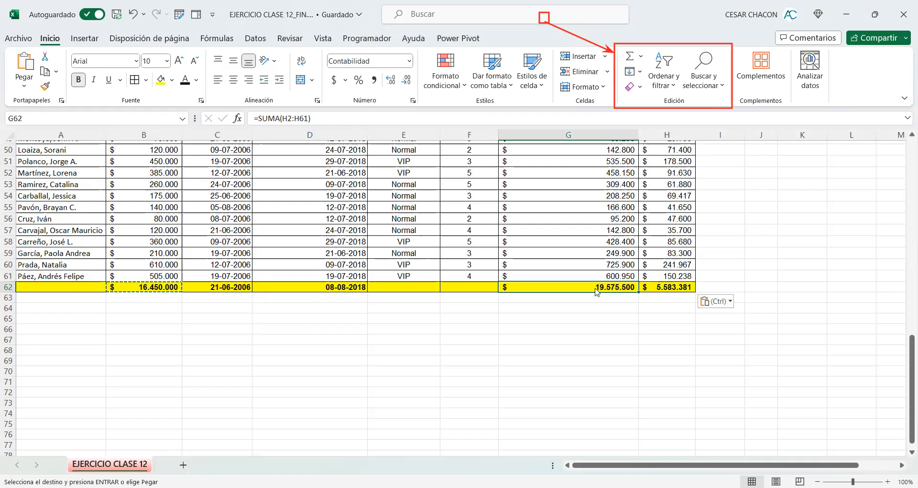
pyautogui.rightClick(597, 289)
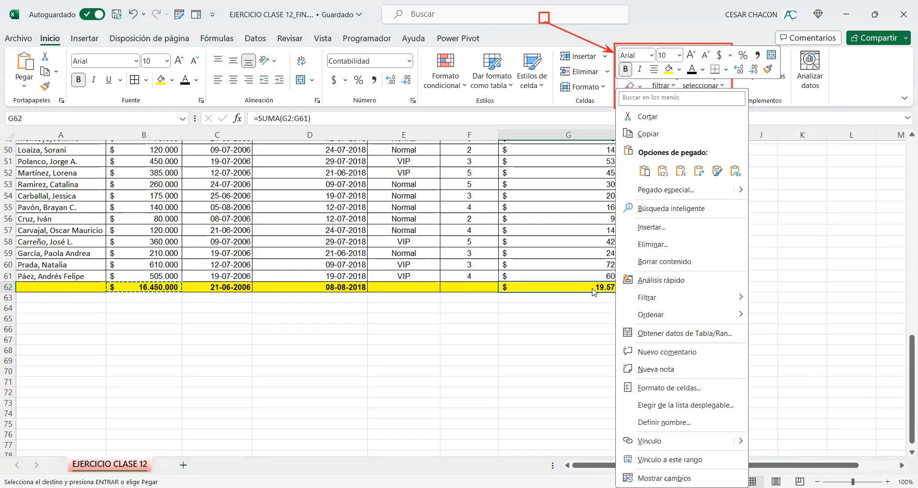
pyautogui.click(654, 190)
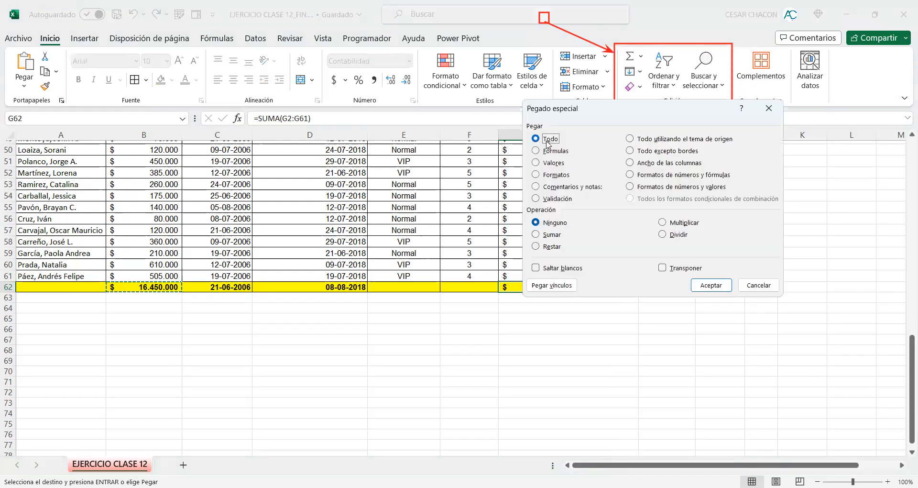
pyautogui.click(751, 286)
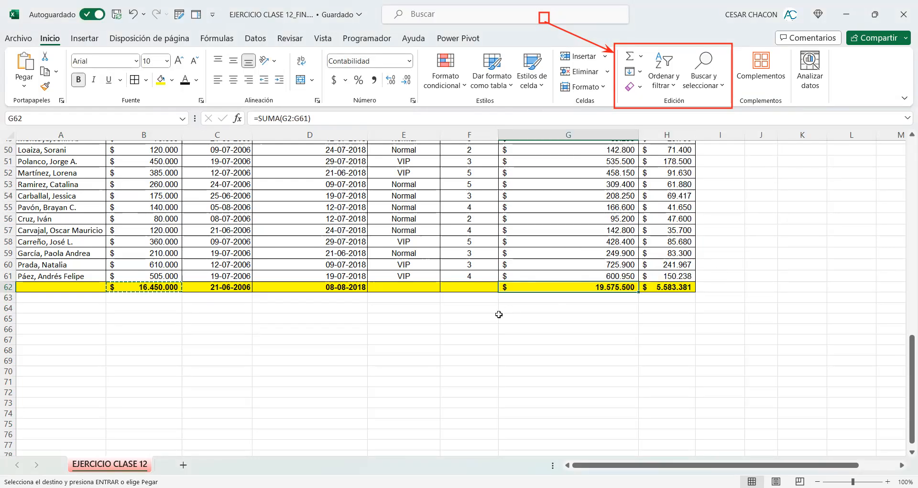
pyautogui.press('Escape')
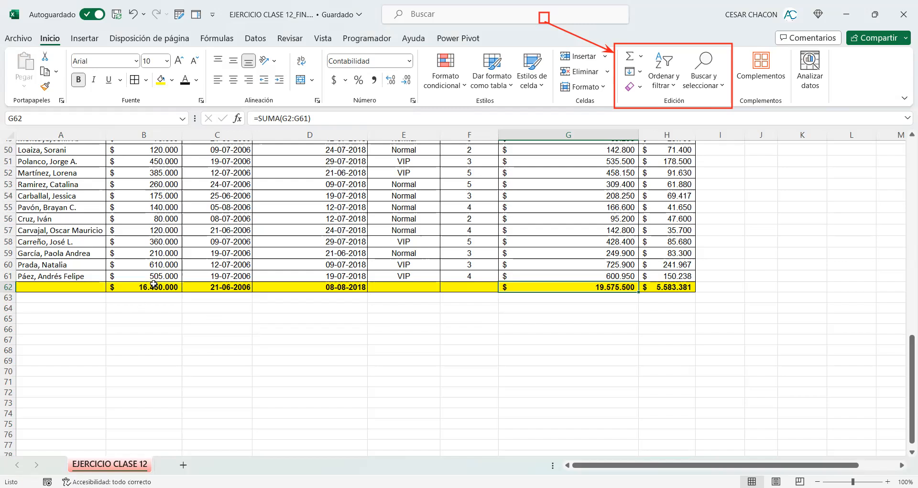
pyautogui.hotkey('ctrl', 'z')
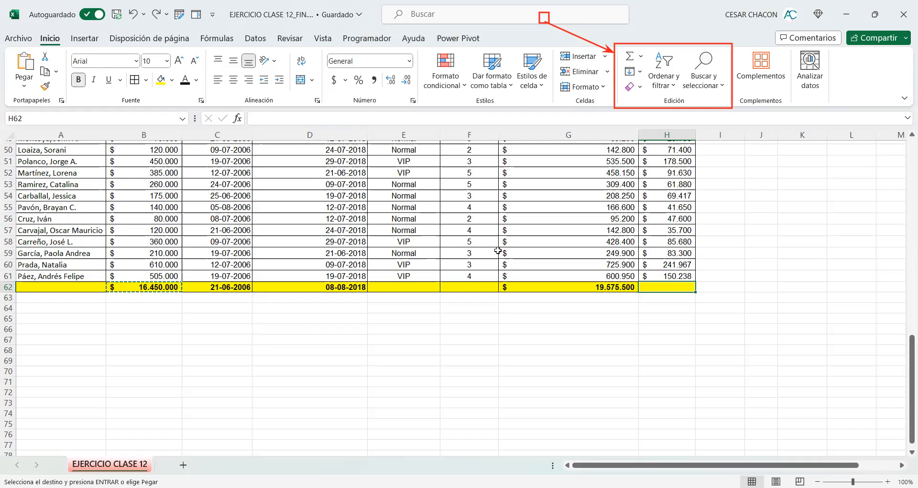
pyautogui.press('Escape')
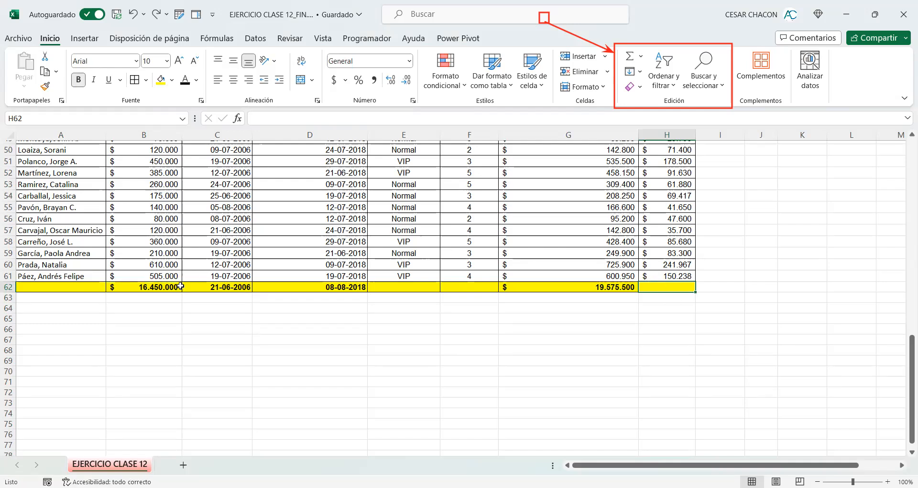
# Step: Copy the Importe total formula from B62 into H62 to total the Total Cuota column
pyautogui.click(146, 287)
pyautogui.hotkey('ctrl', 'c')
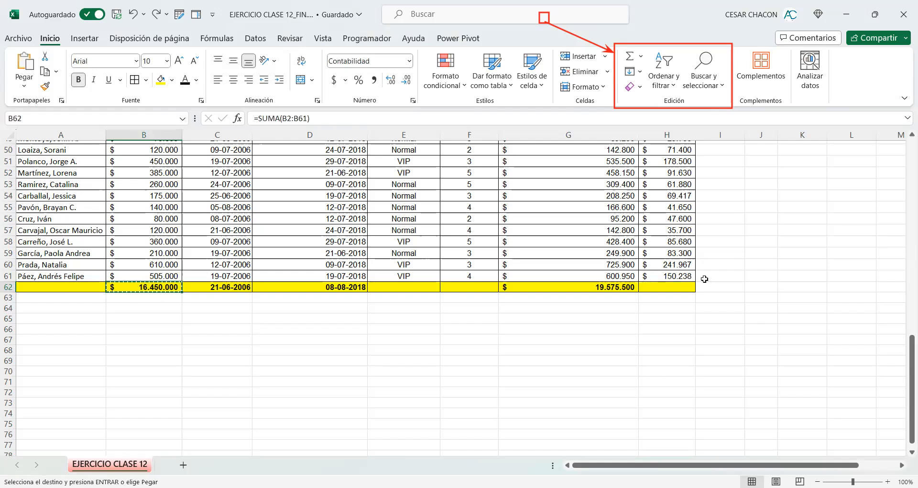
pyautogui.click(675, 286)
pyautogui.hotkey('ctrl', 'v')
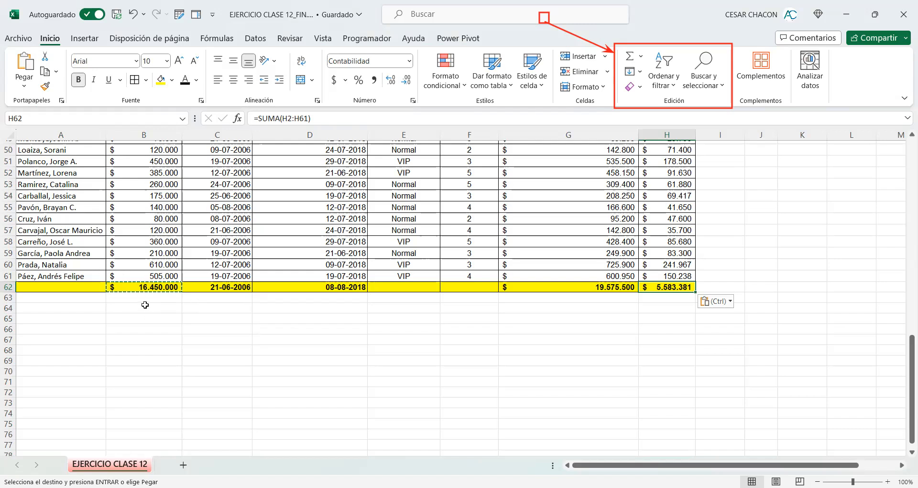
pyautogui.press('Escape')
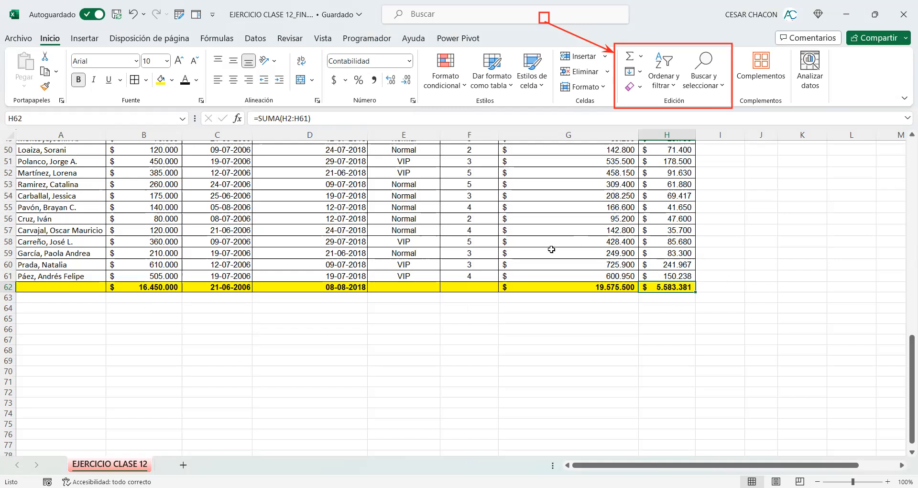
# Step: Insert a Contar números function over the Tipo de Cliente values E2:E61 in cell E62
pyautogui.click(421, 286)
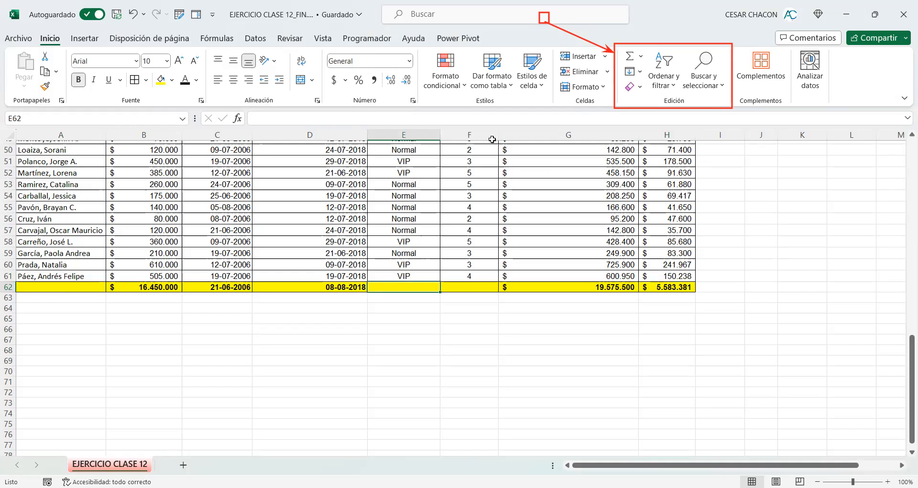
pyautogui.click(641, 56)
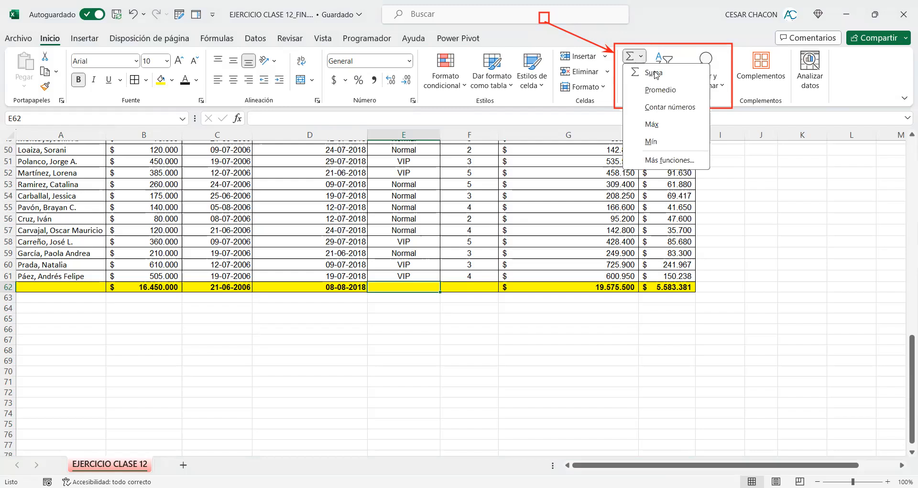
pyautogui.click(667, 107)
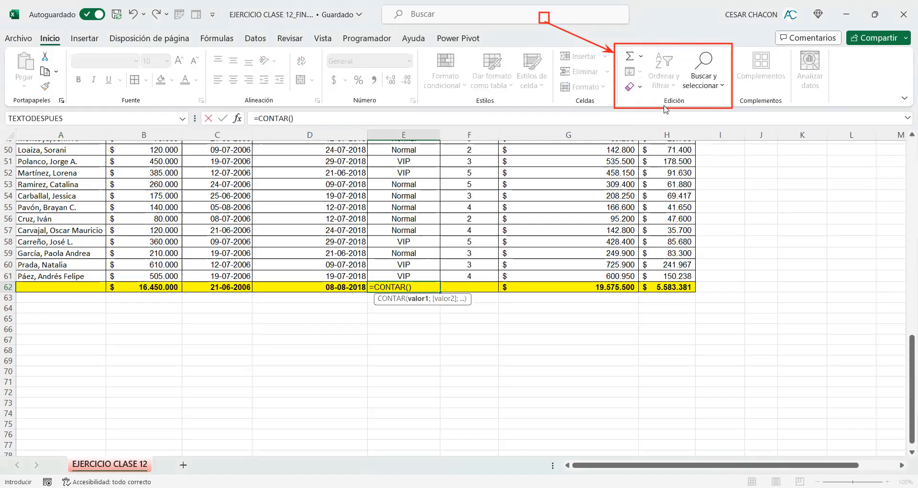
pyautogui.click(415, 275)
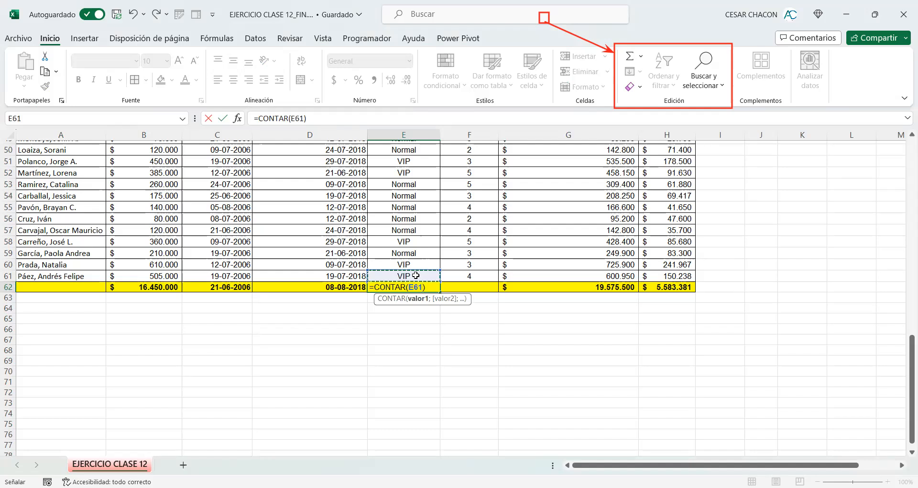
pyautogui.hotkey('ctrl', 'shift', 'Up')
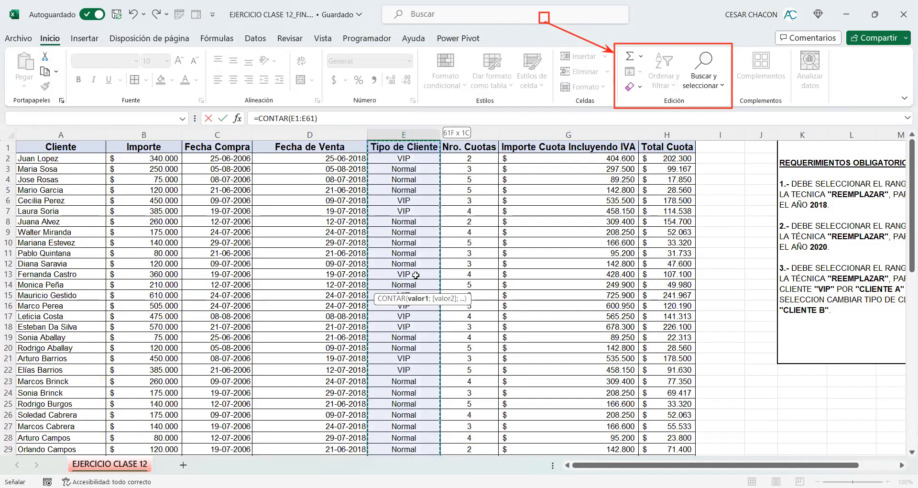
pyautogui.hotkey('shift', 'Down')
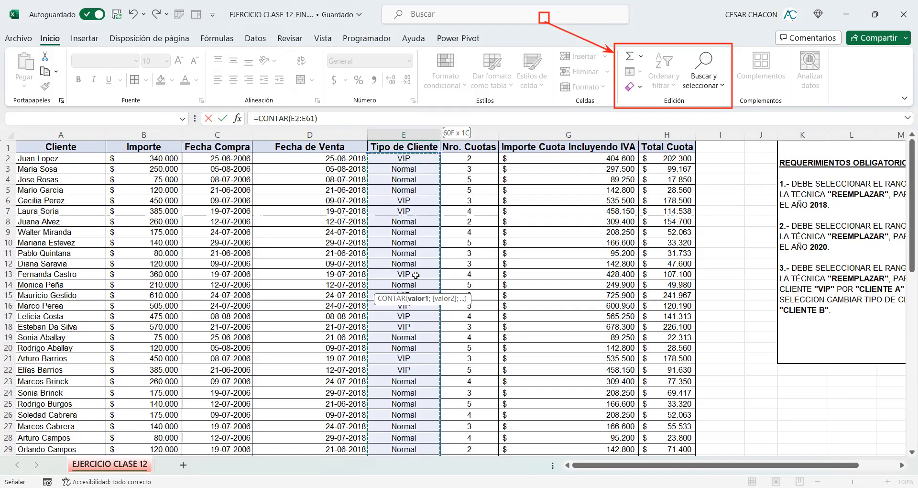
pyautogui.press('Return')
pyautogui.scroll(-5, 416, 275)
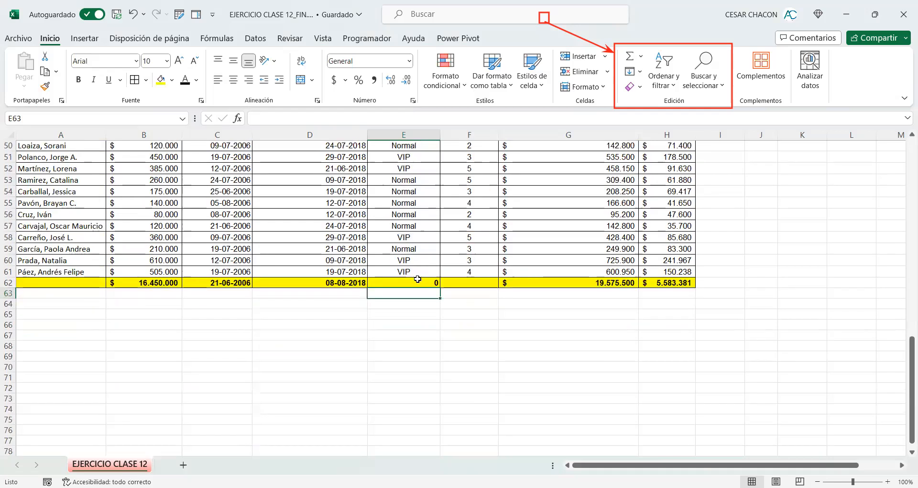
# Step: Copy the count formula from E62 into F62, below Nro. Cuotas, and clear the contents of E62
pyautogui.click(414, 283)
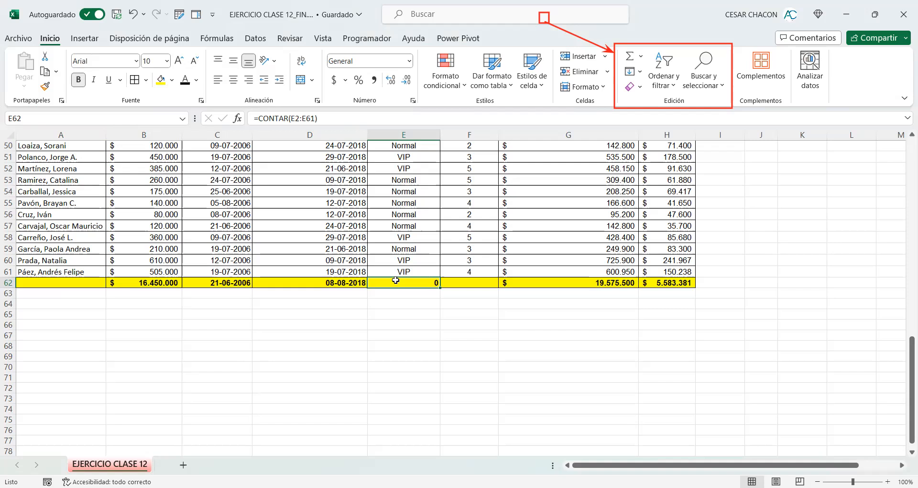
pyautogui.hotkey('ctrl', 'c')
pyautogui.click(472, 283)
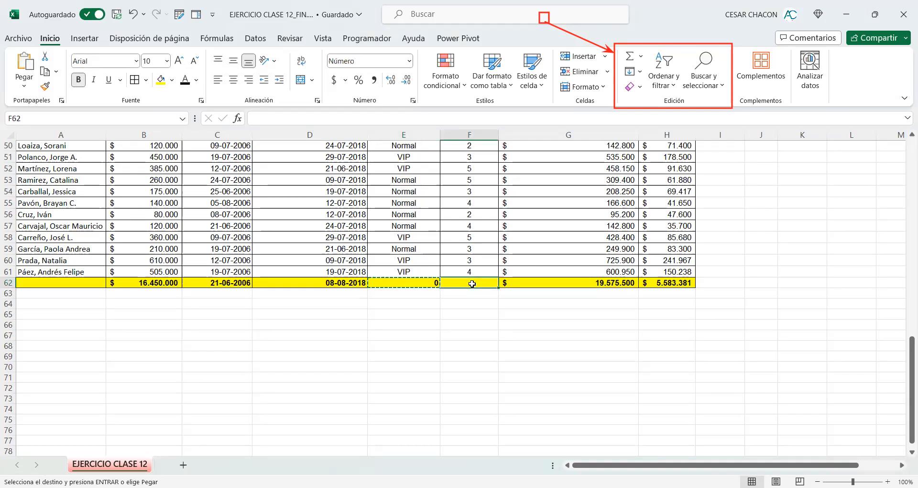
pyautogui.hotkey('ctrl', 'v')
pyautogui.click(431, 282)
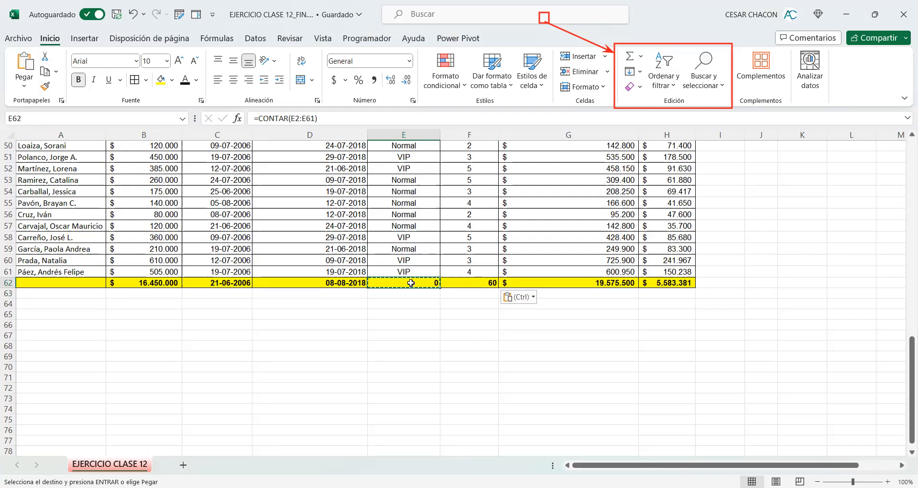
pyautogui.press('Escape')
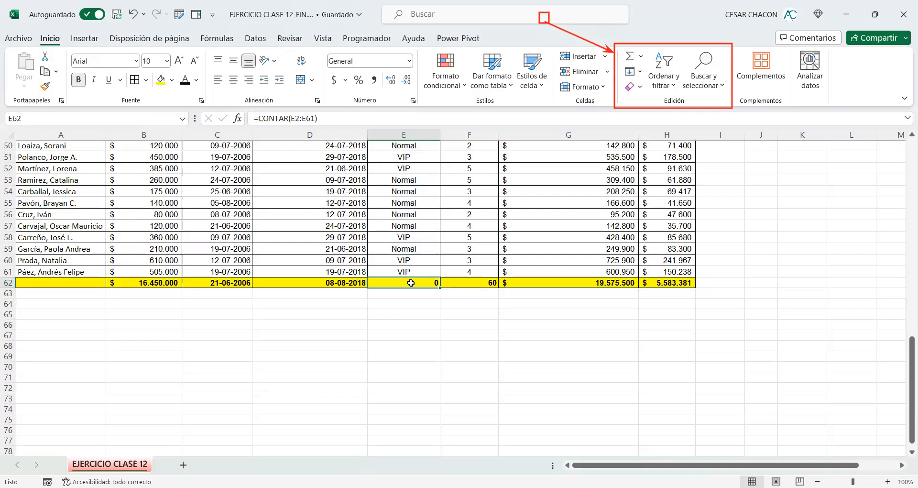
pyautogui.press('Delete')
# Step: Select the Nro. Cuotas values F2:F61 to compare their count with the result in F62
pyautogui.click(486, 282)
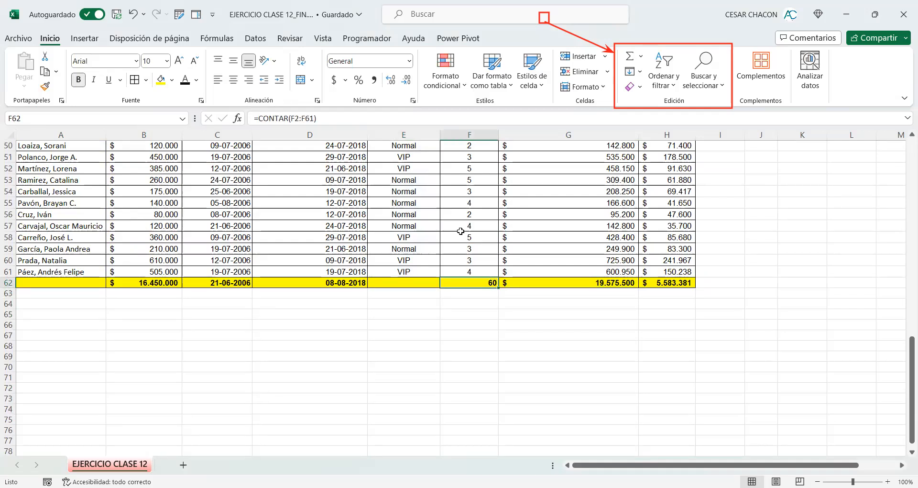
pyautogui.scroll(15, 473, 220)
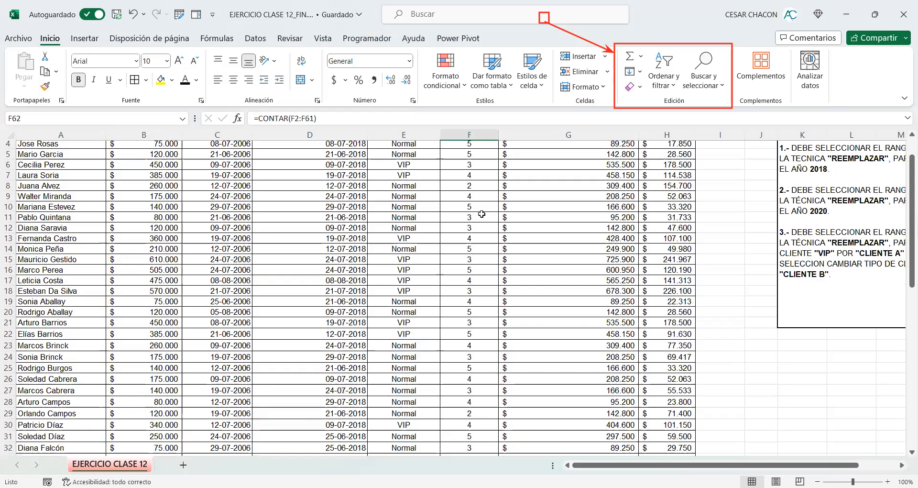
pyautogui.scroll(1, 482, 214)
pyautogui.moveTo(463, 158); pyautogui.dragTo(457, 372)
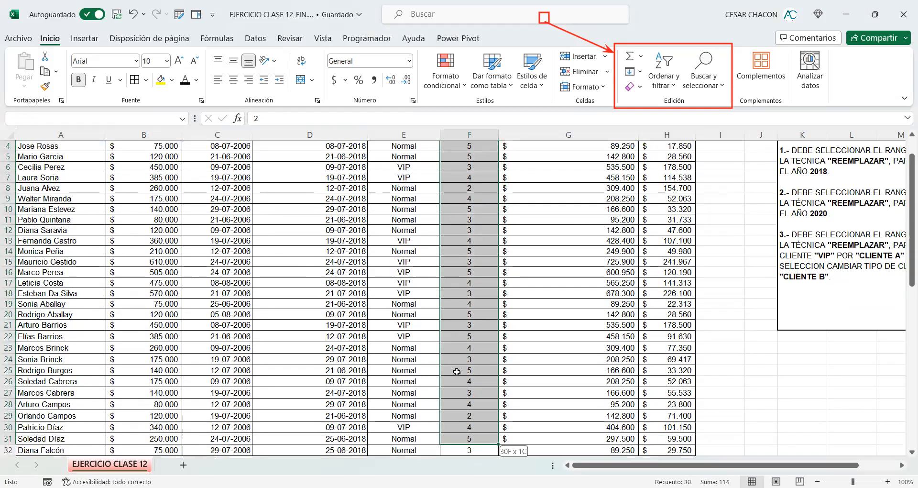
pyautogui.moveTo(469, 450); pyautogui.dragTo(471, 452)
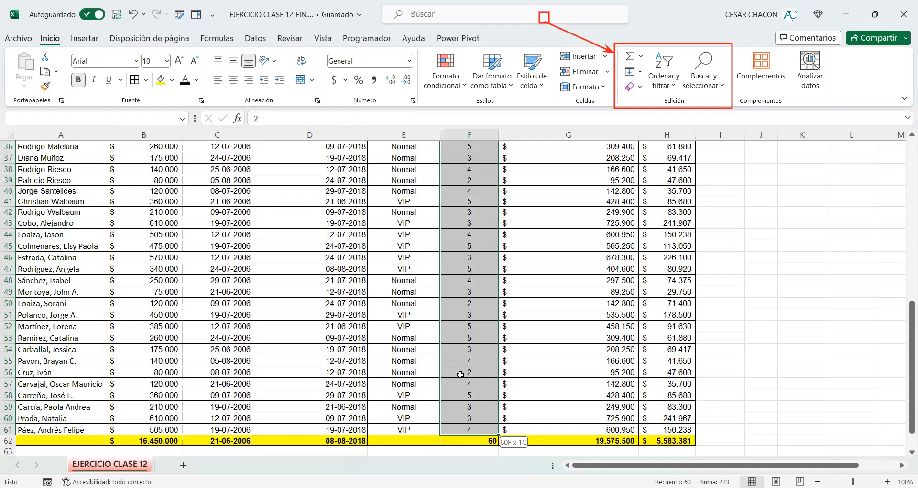
pyautogui.moveTo(461, 363); pyautogui.dragTo(459, 380)
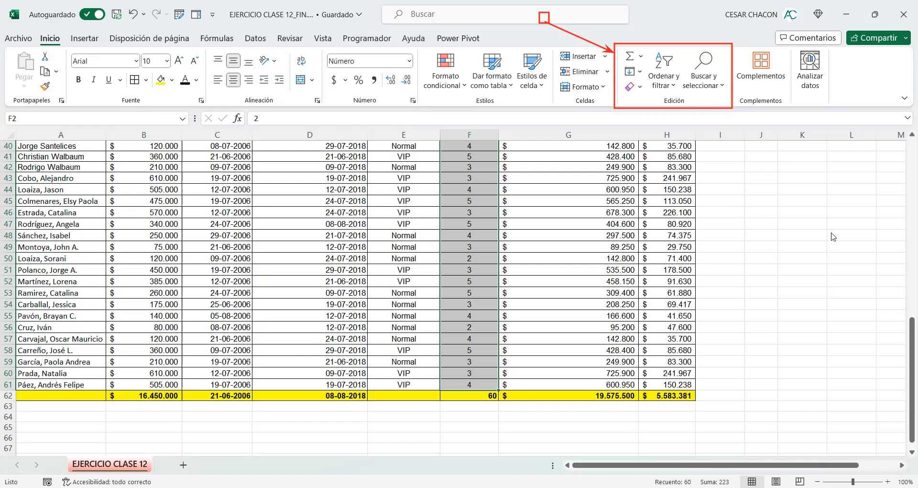
pyautogui.moveTo(731, 345); pyautogui.dragTo(685, 481)
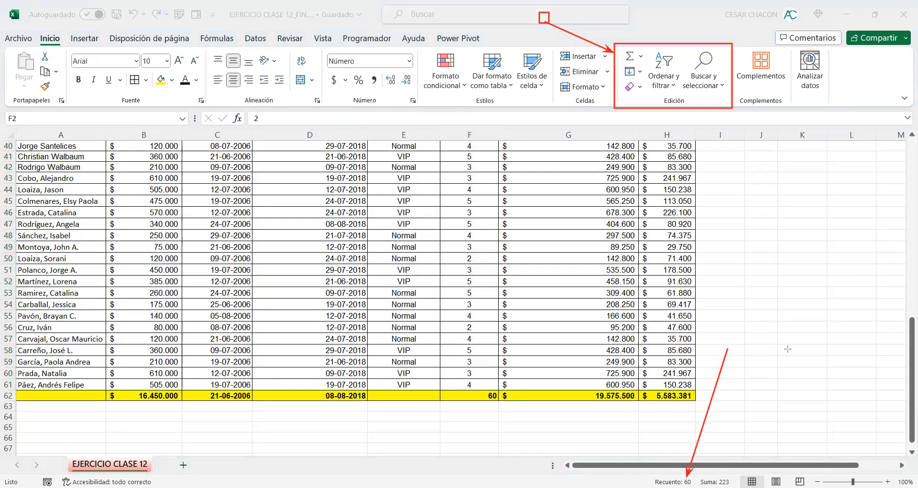
pyautogui.click(789, 348)
pyautogui.moveTo(418, 433); pyautogui.dragTo(482, 401)
pyautogui.click(739, 287)
pyautogui.moveTo(302, 445)
pyautogui.mouseDown()
pyautogui.moveTo(377, 408)
pyautogui.moveTo(420, 339)
pyautogui.moveTo(419, 260)
pyautogui.mouseUp()
pyautogui.click(446, 404)
pyautogui.hotkey('ctrl', 'z')
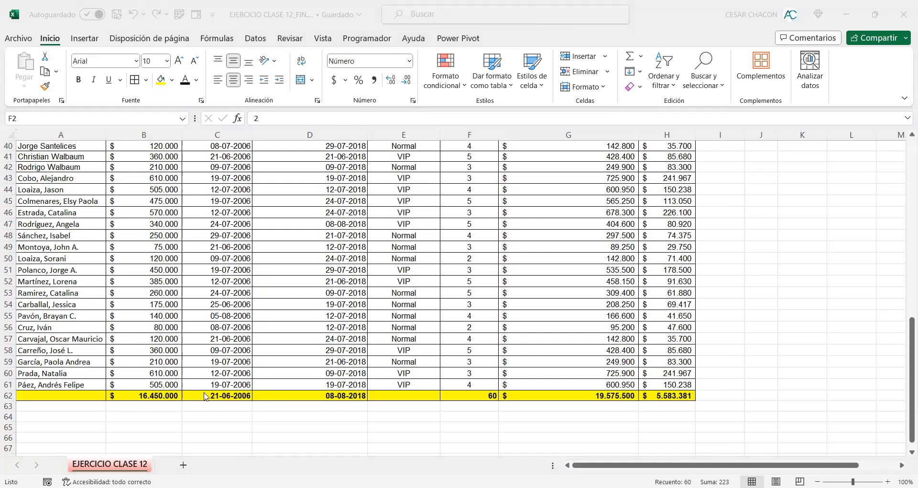
# Step: Replace the count in F62 with a Promedio function over the Nro. Cuotas values F2:F61
pyautogui.click(464, 395)
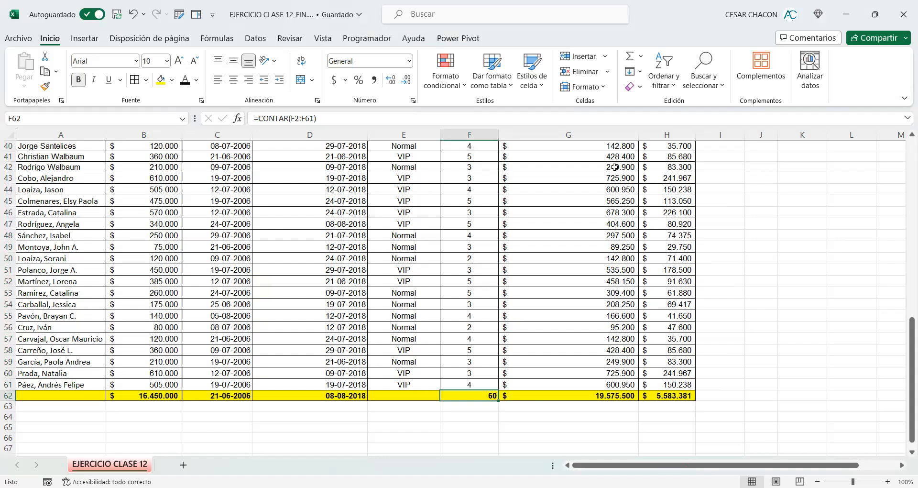
pyautogui.click(641, 57)
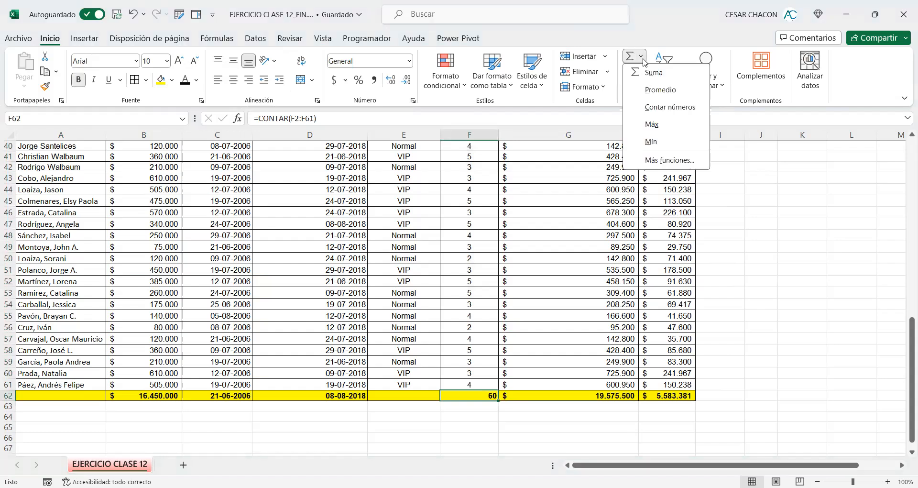
pyautogui.click(672, 97)
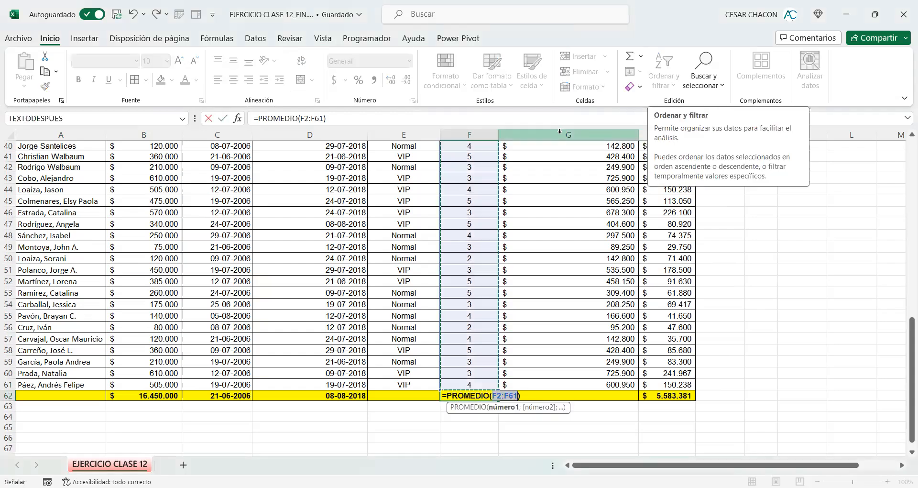
pyautogui.scroll(6, 481, 261)
pyautogui.scroll(7, 483, 262)
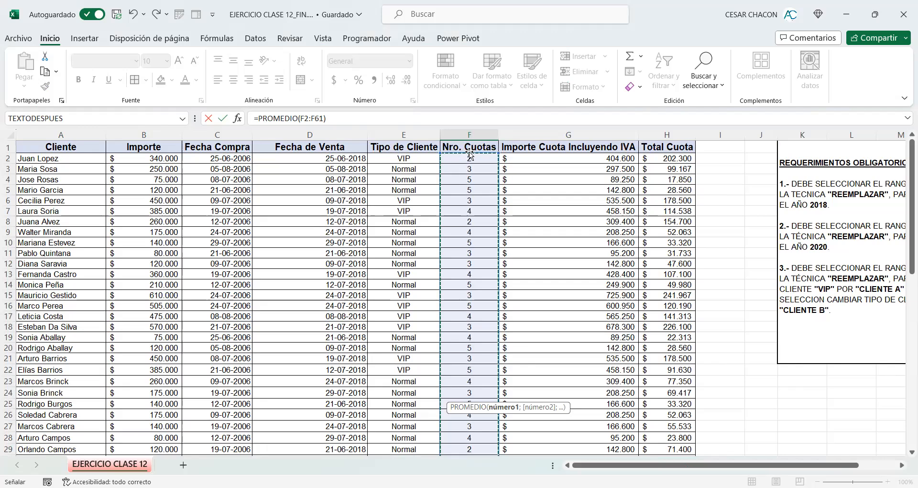
pyautogui.scroll(-11, 463, 159)
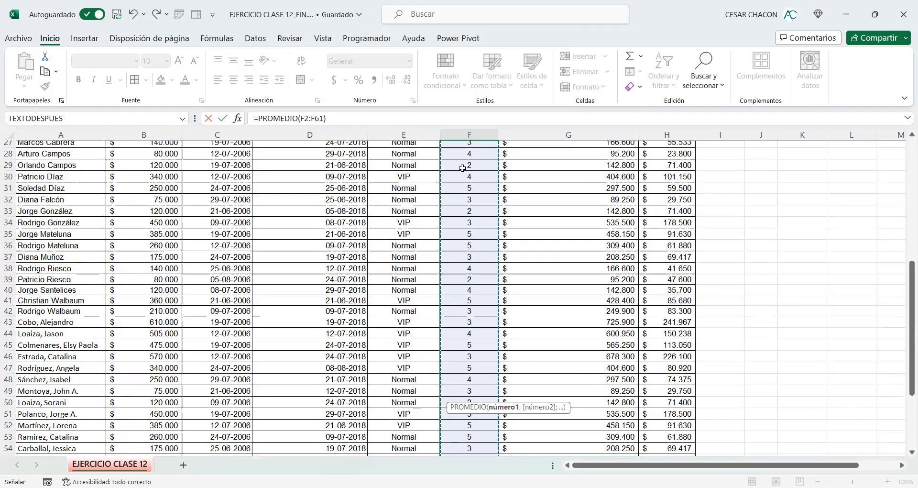
pyautogui.scroll(-1, 36, 316)
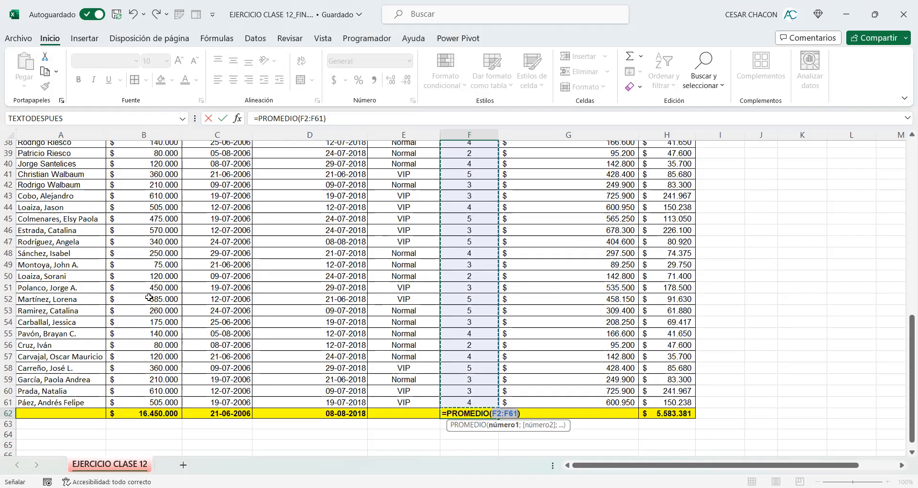
pyautogui.press('Return')
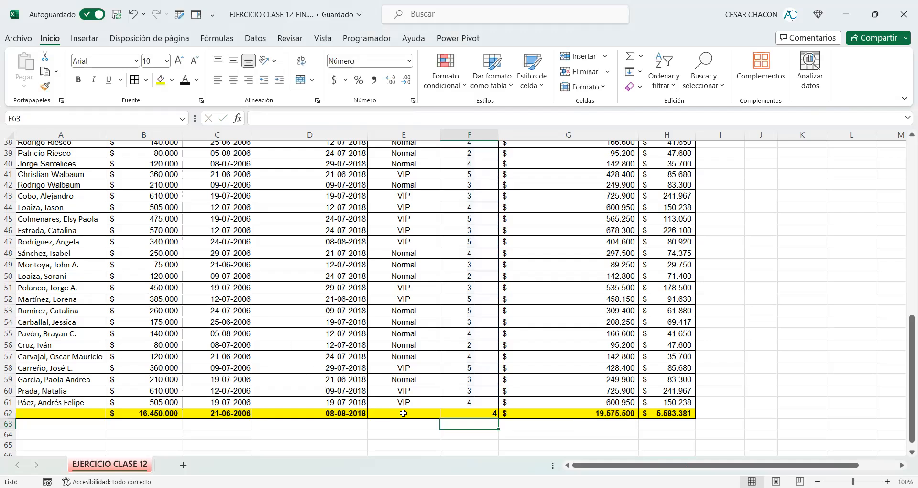
# Step: Format the average in F62 to show one decimal and centre it horizontally and vertically
pyautogui.click(478, 410)
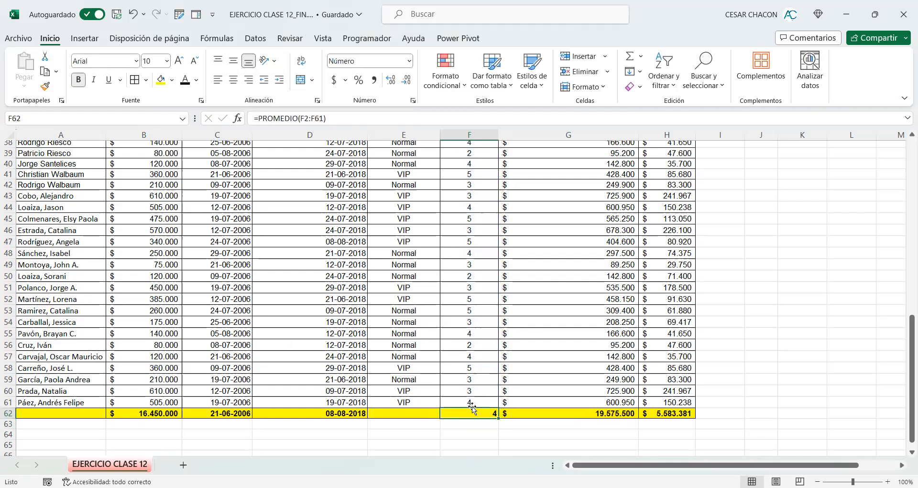
pyautogui.click(391, 80)
pyautogui.click(391, 81)
pyautogui.click(392, 84)
pyautogui.click(407, 82)
pyautogui.click(407, 81)
pyautogui.click(233, 80)
pyautogui.click(234, 61)
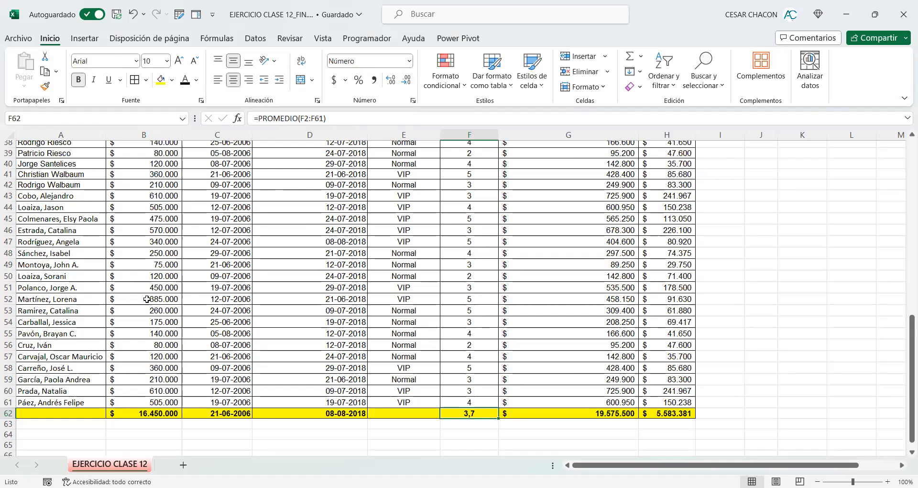
pyautogui.click(640, 57)
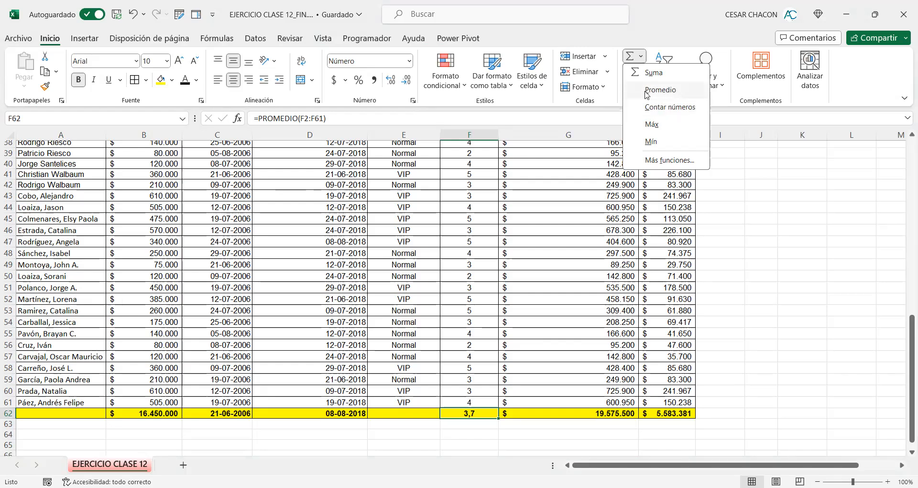
pyautogui.click(764, 203)
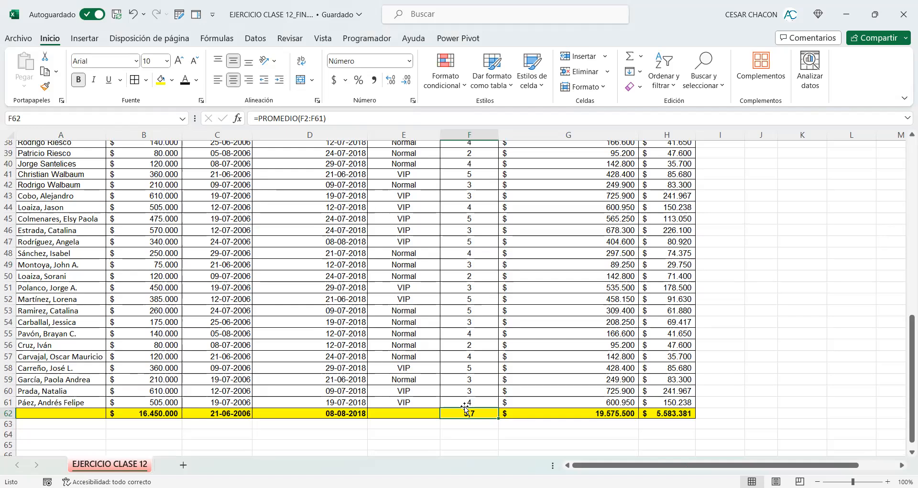
# Step: Compare the total formulas in G62 and B62 and examine the Importe range that the B62 formula covers
pyautogui.click(572, 412)
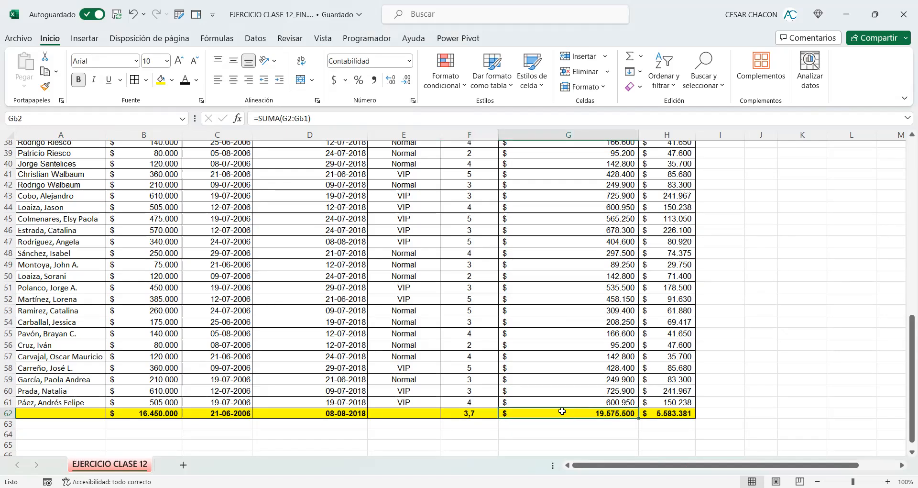
pyautogui.click(176, 413)
pyautogui.click(530, 412)
pyautogui.click(138, 412)
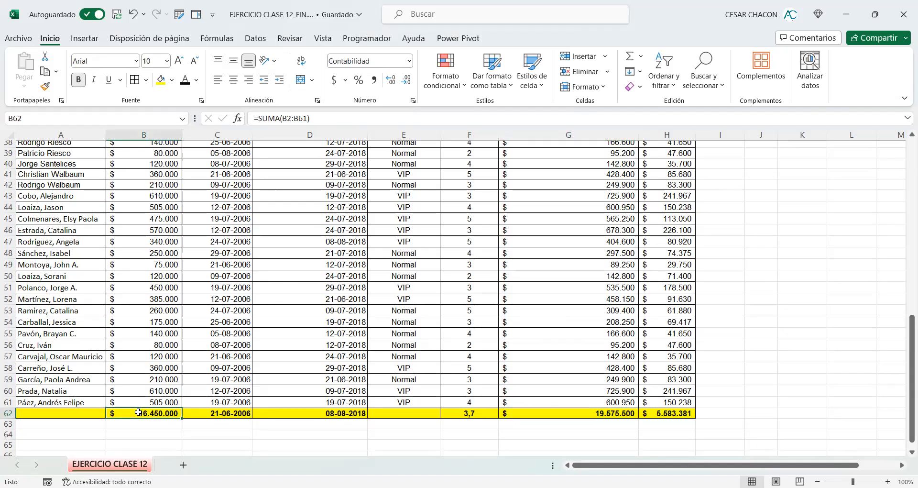
pyautogui.press('F2')
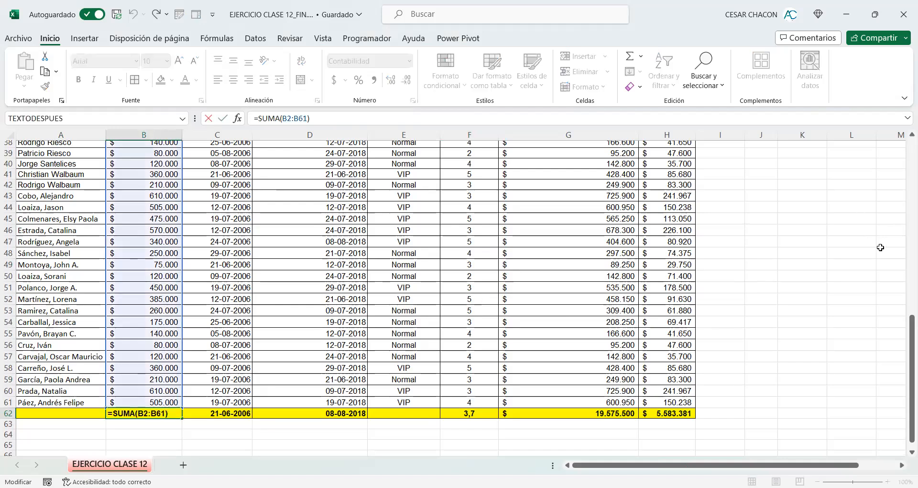
pyautogui.click(879, 117)
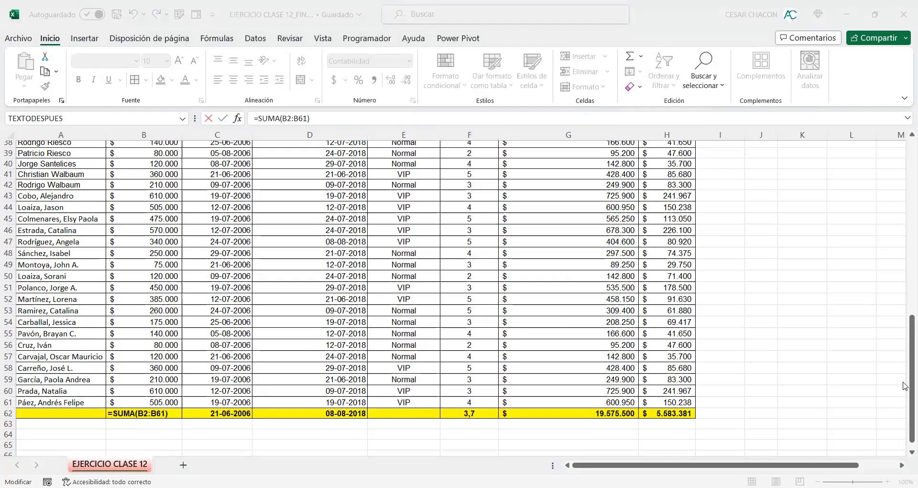
pyautogui.moveTo(904, 386); pyautogui.dragTo(904, 206)
pyautogui.moveTo(904, 175); pyautogui.dragTo(904, 363)
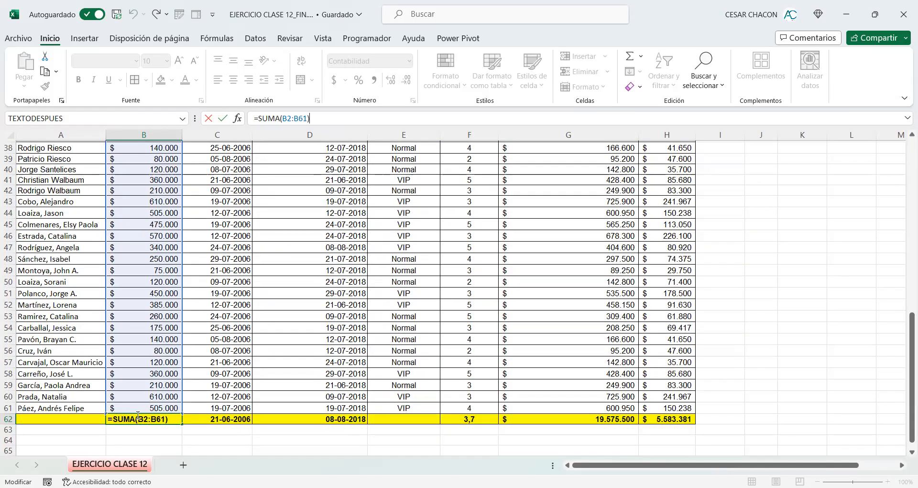
# Step: Inspect the G62 total formula and the Importe Cuota Incluyendo IVA range it references, up to the column header
pyautogui.click(572, 422)
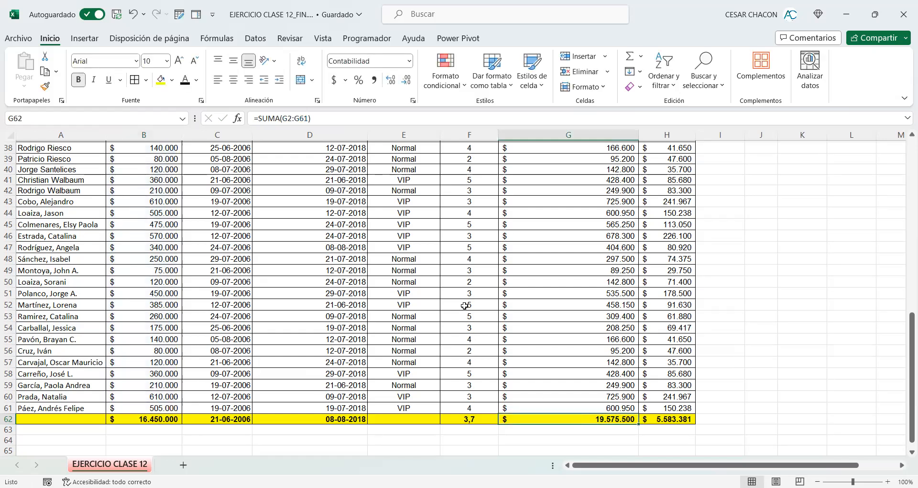
pyautogui.click(569, 135)
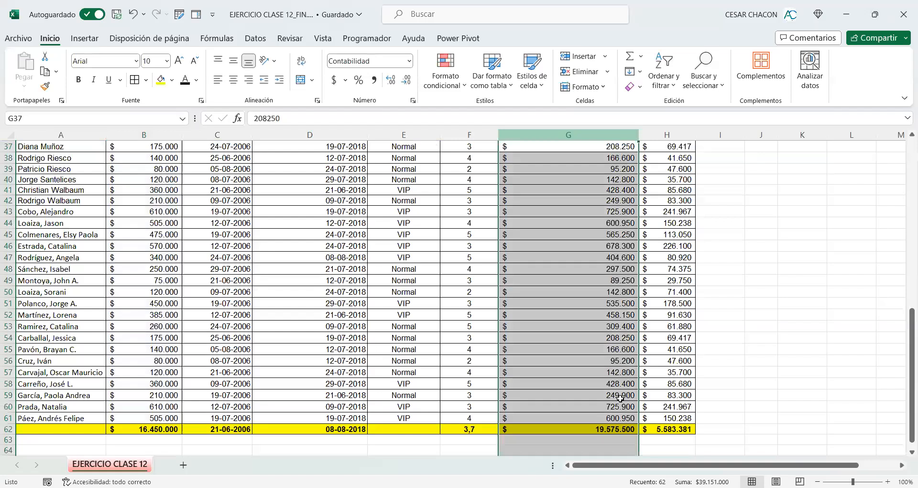
pyautogui.click(601, 428)
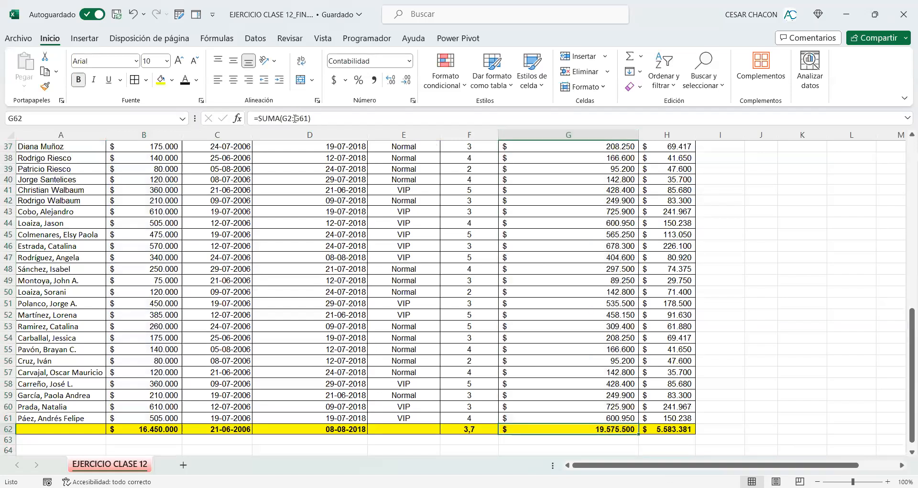
pyautogui.click(275, 118)
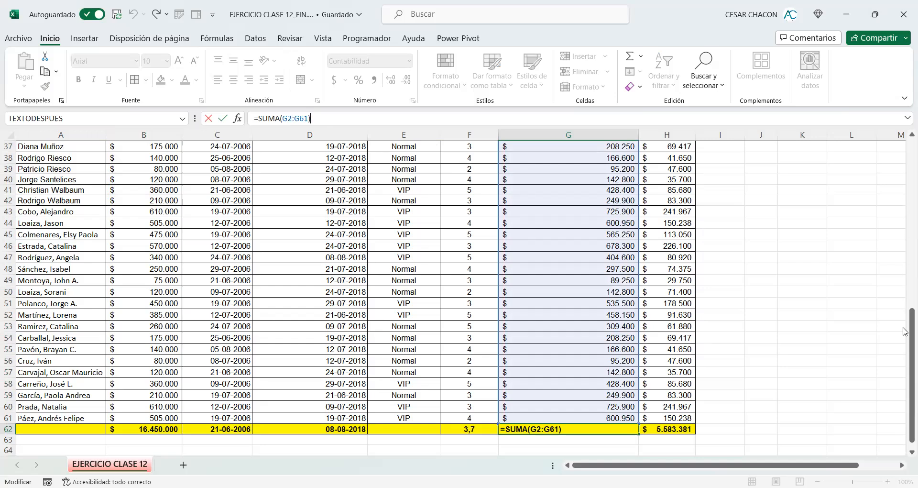
pyautogui.scroll(12, 904, 329)
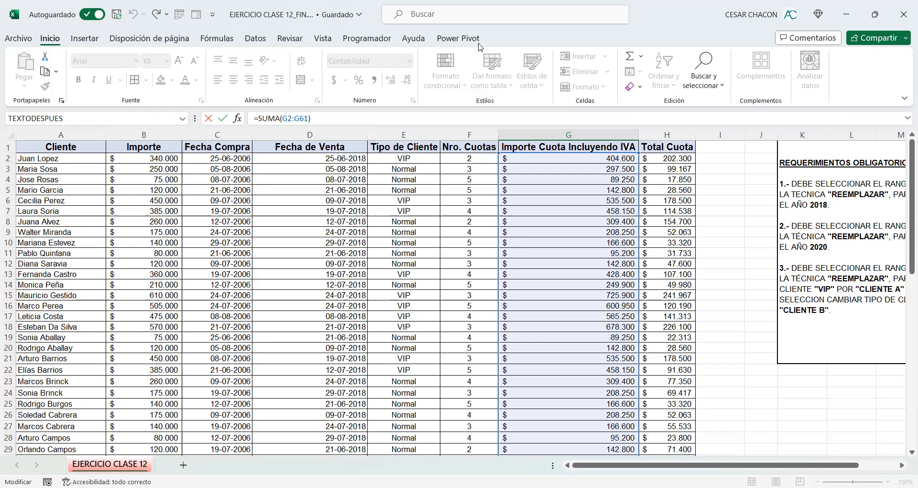
# Step: Annotate the screen with a red box around the Importe values and red arrows linking them to the Importe Cuota Incluyendo IVA column
pyautogui.moveTo(105, 152); pyautogui.dragTo(183, 456)
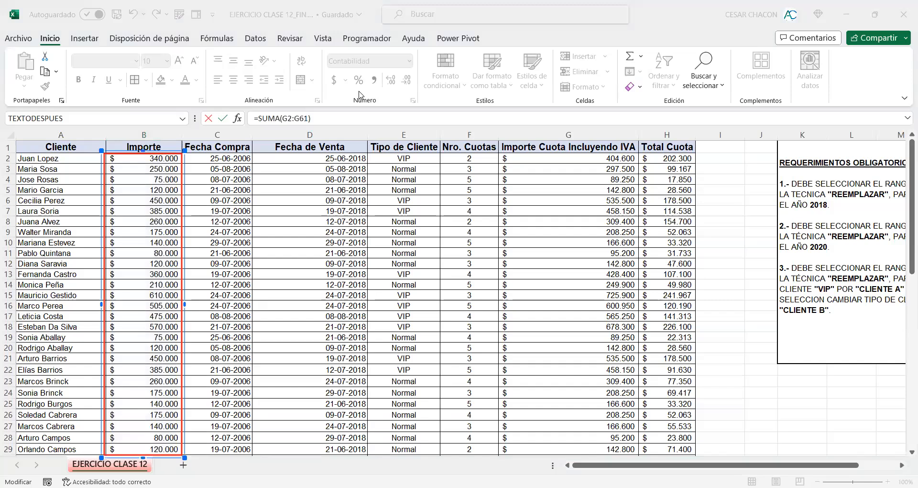
pyautogui.moveTo(236, 128); pyautogui.dragTo(133, 263)
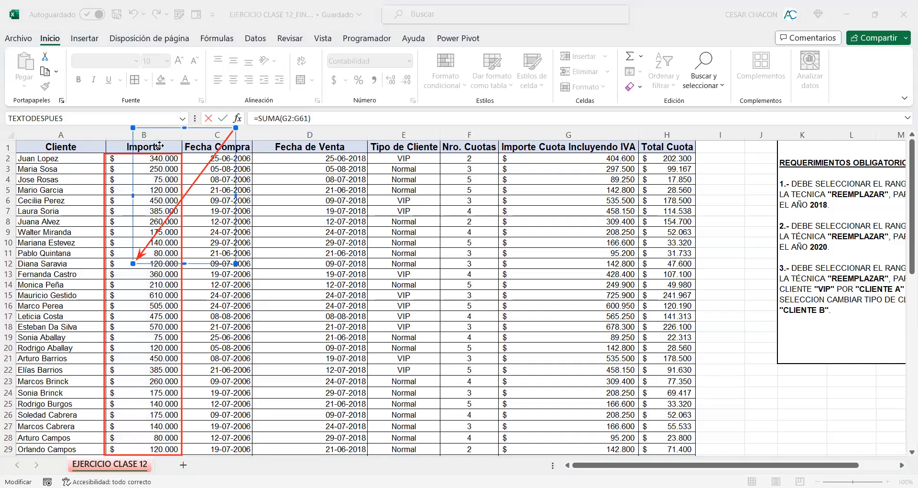
pyautogui.click(130, 156)
pyautogui.moveTo(131, 157)
pyautogui.mouseDown()
pyautogui.moveTo(132, 101)
pyautogui.moveTo(566, 106)
pyautogui.moveTo(567, 139)
pyautogui.mouseUp()
pyautogui.click(566, 109)
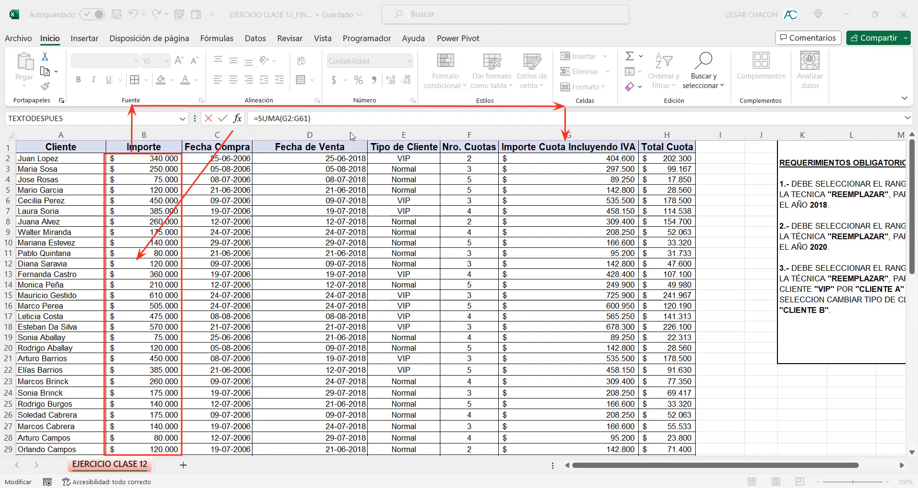
# Step: Shade the Importe Cuota Incluyendo IVA values in blue and mark the formula =SUMA(G2:G61) with a blue box and arrow
pyautogui.moveTo(498, 154); pyautogui.dragTo(641, 455)
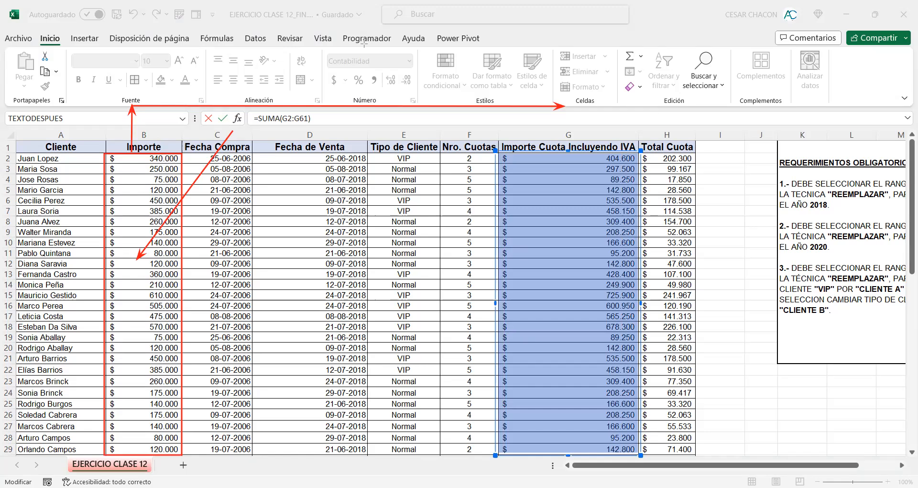
pyautogui.moveTo(246, 106); pyautogui.dragTo(321, 132)
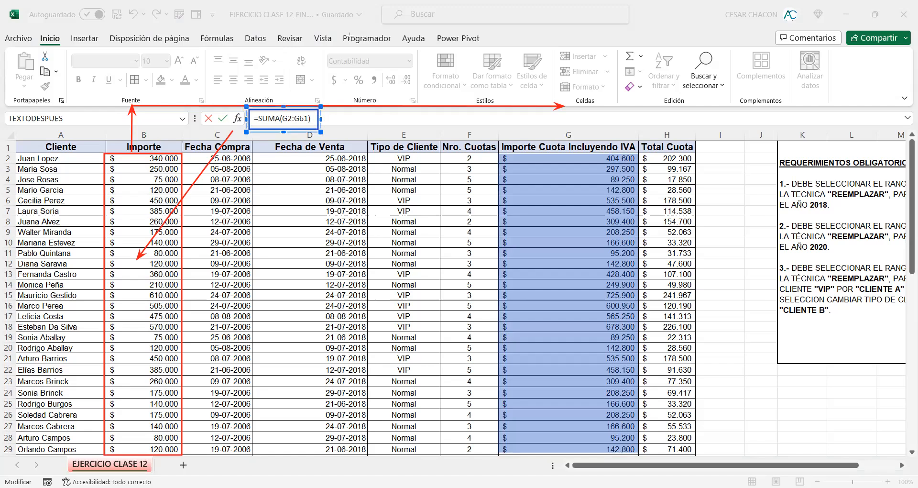
pyautogui.moveTo(321, 120); pyautogui.dragTo(470, 120)
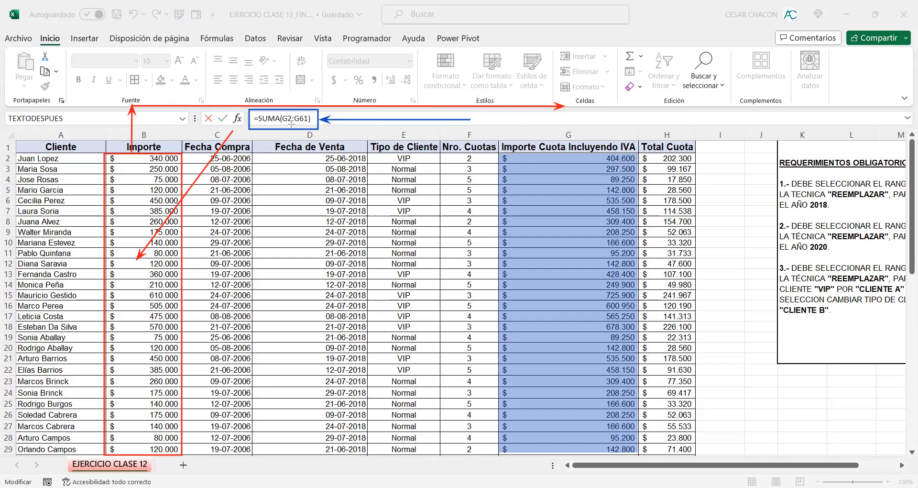
# Step: Add blue annotation arrows pointing to the range, function name and equals sign of the formula, and to the column B heading
pyautogui.moveTo(294, 170); pyautogui.dragTo(291, 122)
pyautogui.moveTo(267, 174); pyautogui.dragTo(267, 120)
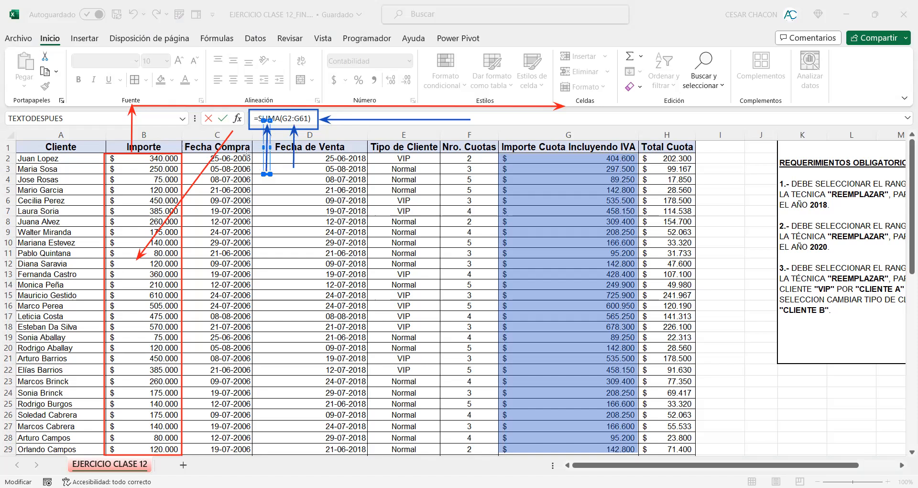
pyautogui.moveTo(254, 171); pyautogui.dragTo(254, 123)
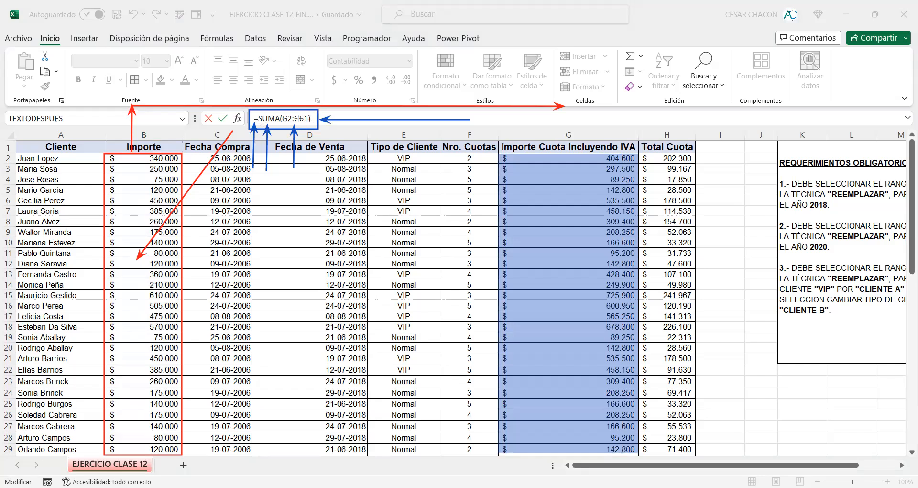
pyautogui.click(392, 38)
pyautogui.moveTo(205, 86); pyautogui.dragTo(147, 134)
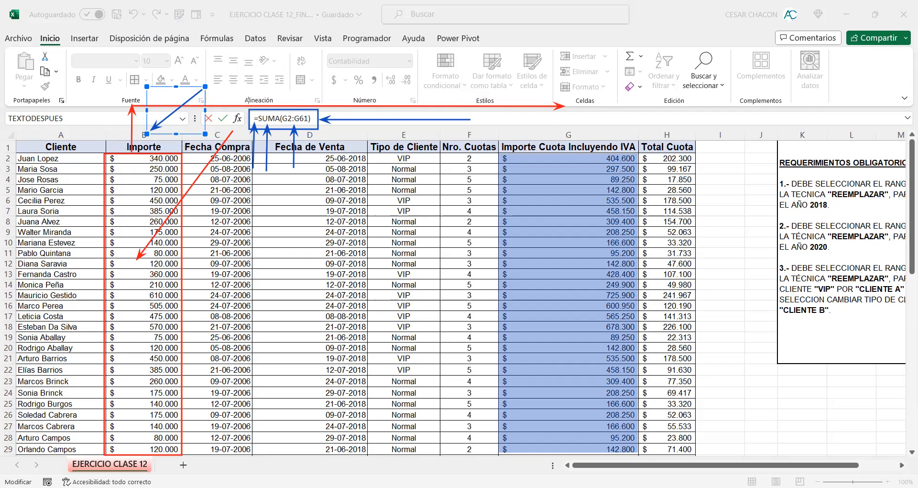
# Step: Add the text annotation =SUMA($G$2:$G$61) beside the marked formula to show its absolute-reference version
pyautogui.click(248, 101)
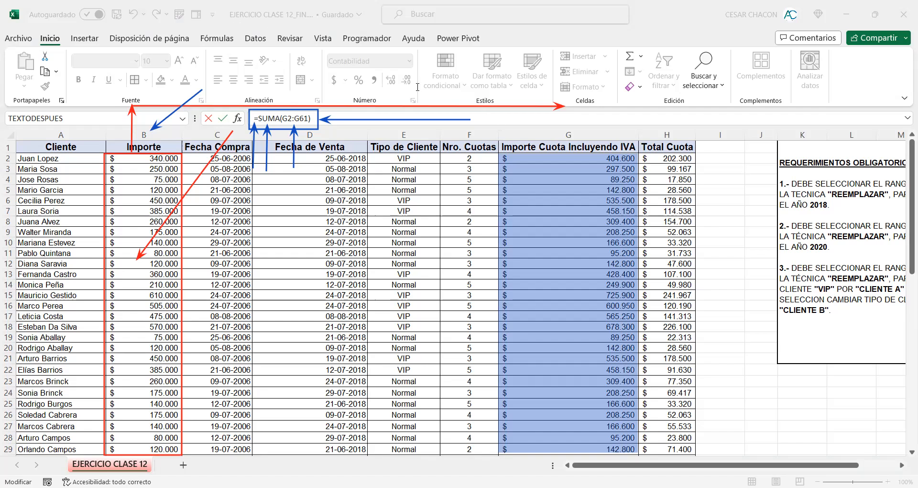
pyautogui.click(482, 119)
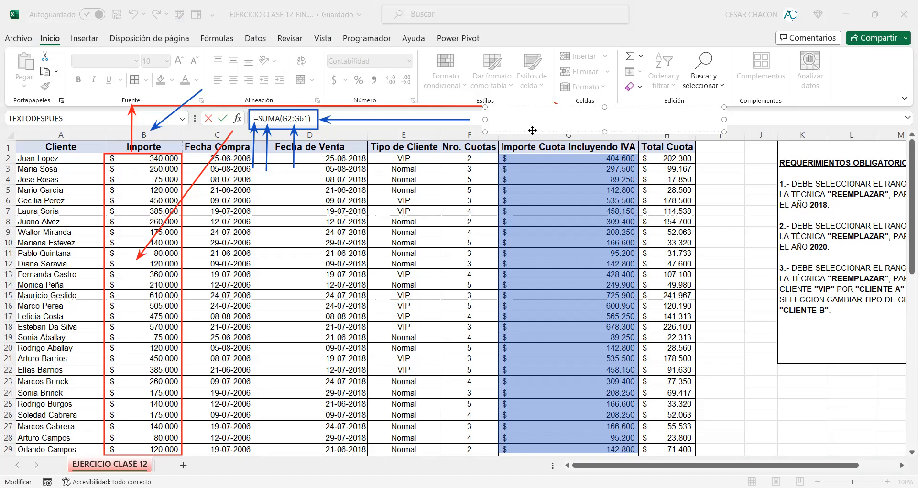
pyautogui.write('=SUMA(')
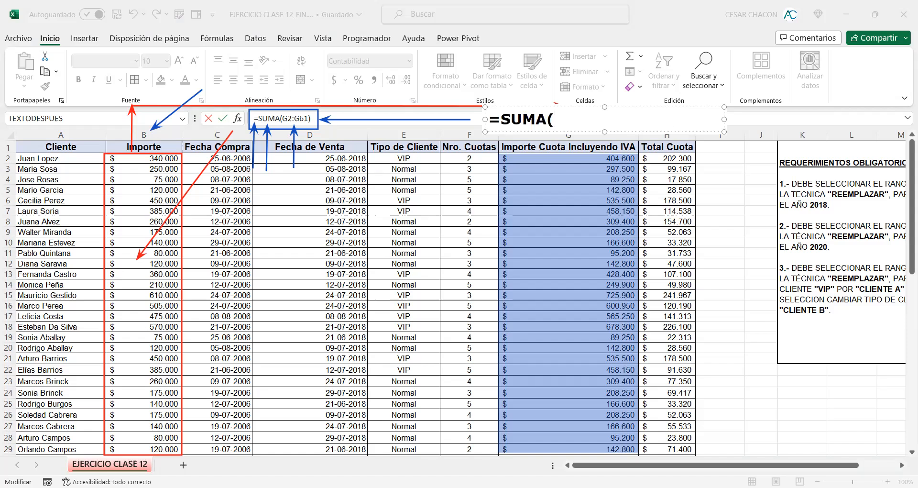
pyautogui.write('$G$2:$g')
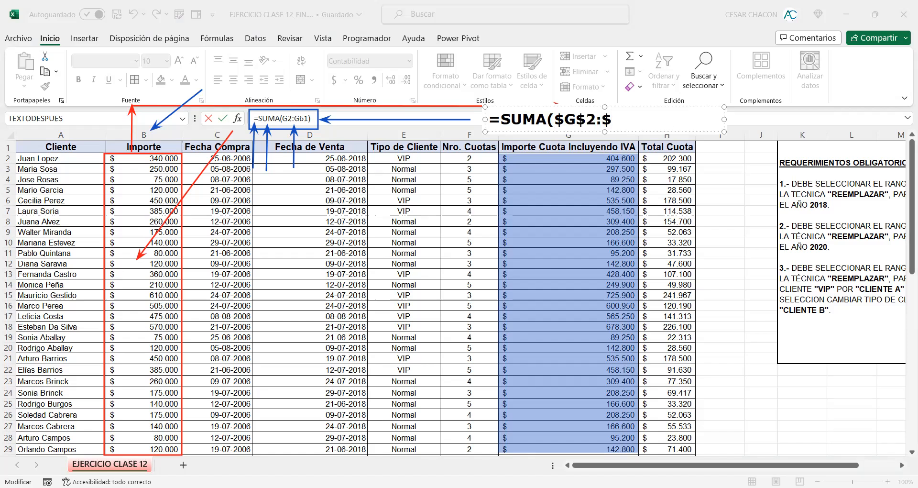
pyautogui.press('BackSpace')
pyautogui.write('G$61)')
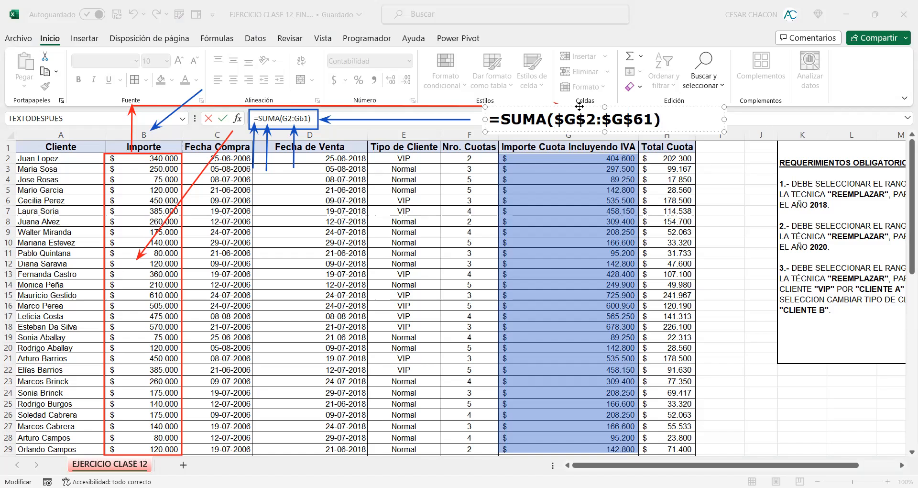
# Step: Frame the =SUMA($G$2:$G$61) text annotation with a red box and point a red arrow at it
pyautogui.click(659, 116)
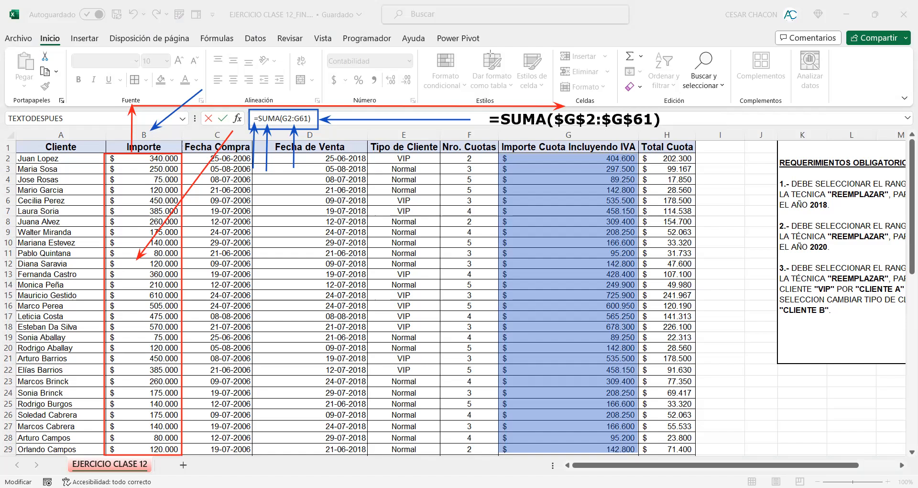
pyautogui.click(482, 109)
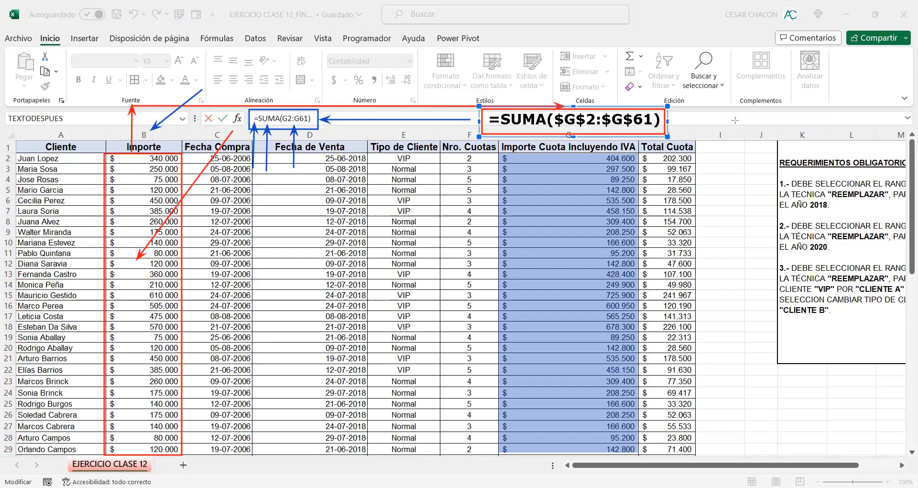
pyautogui.moveTo(793, 119); pyautogui.dragTo(671, 119)
pyautogui.hotkey('ctrl', 'z')
pyautogui.hotkey('ctrl', 'y')
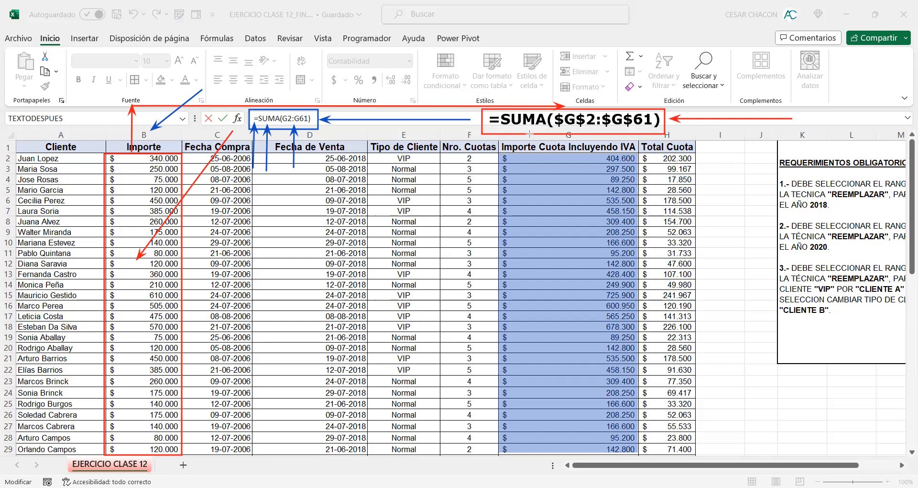
# Step: Add five red arrows down the shaded Importe Cuota Incluyendo IVA values, then clear all screen annotations
pyautogui.moveTo(615, 148); pyautogui.dragTo(560, 186)
pyautogui.moveTo(617, 238); pyautogui.dragTo(562, 270)
pyautogui.moveTo(629, 282); pyautogui.dragTo(567, 326)
pyautogui.moveTo(628, 354); pyautogui.dragTo(567, 393)
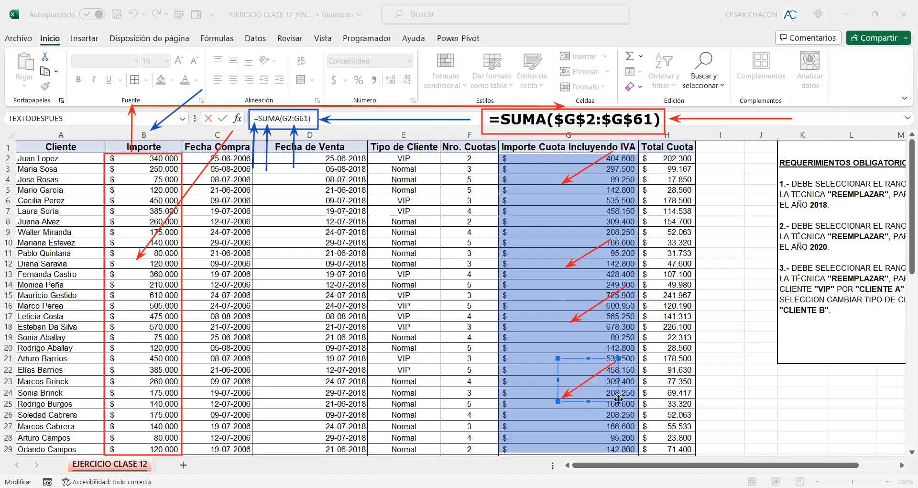
pyautogui.moveTo(628, 402); pyautogui.dragTo(576, 431)
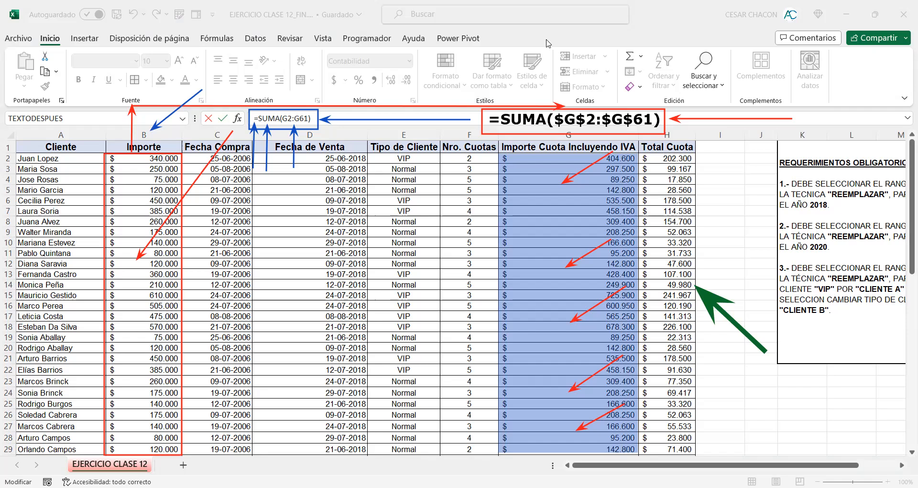
pyautogui.press('Escape')
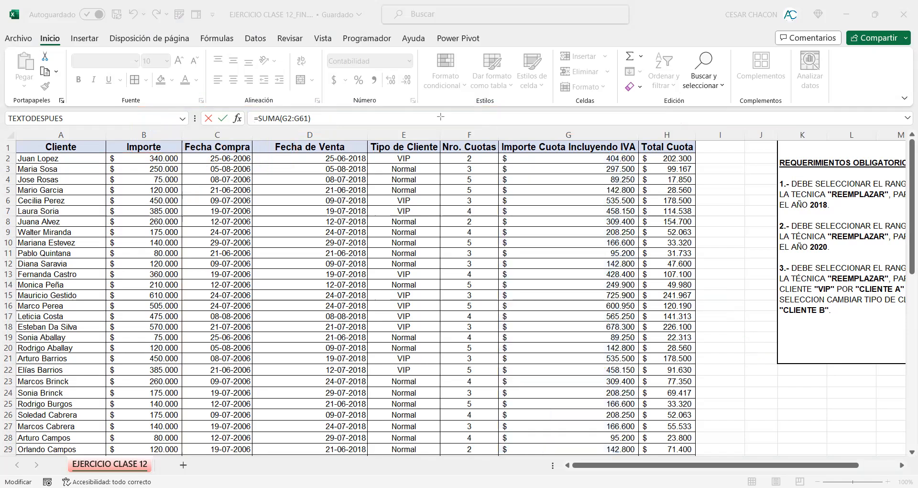
# Step: Make the range in the G62 total absolute so the formula reads =SUMA($G$2:$G$61)
pyautogui.scroll(-14, 605, 314)
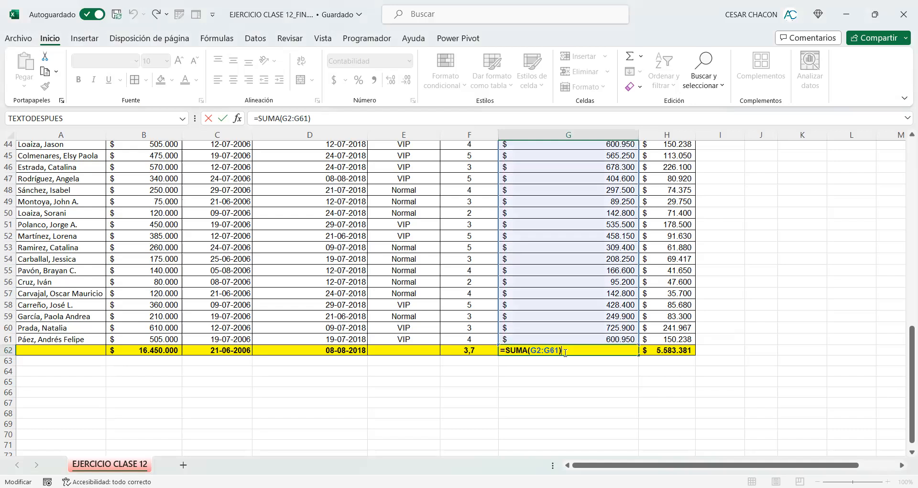
pyautogui.press('Return')
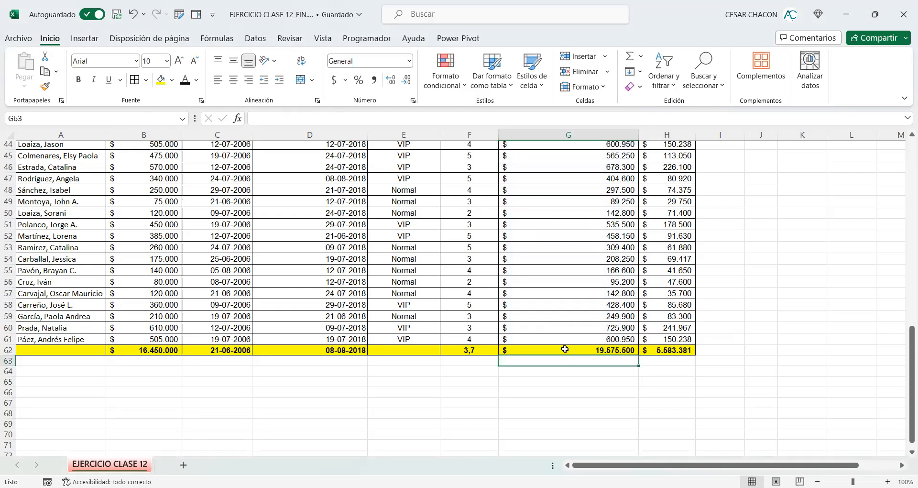
pyautogui.click(565, 350)
pyautogui.moveTo(309, 118); pyautogui.dragTo(285, 116)
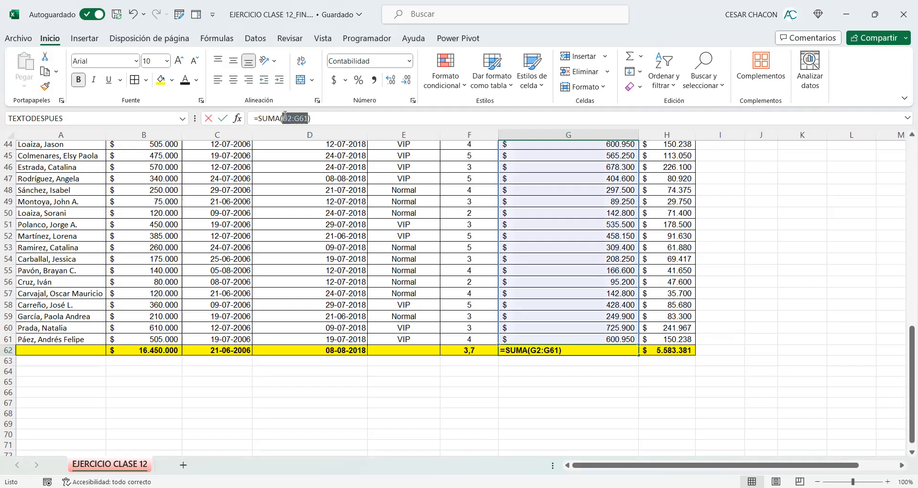
pyautogui.press('F4')
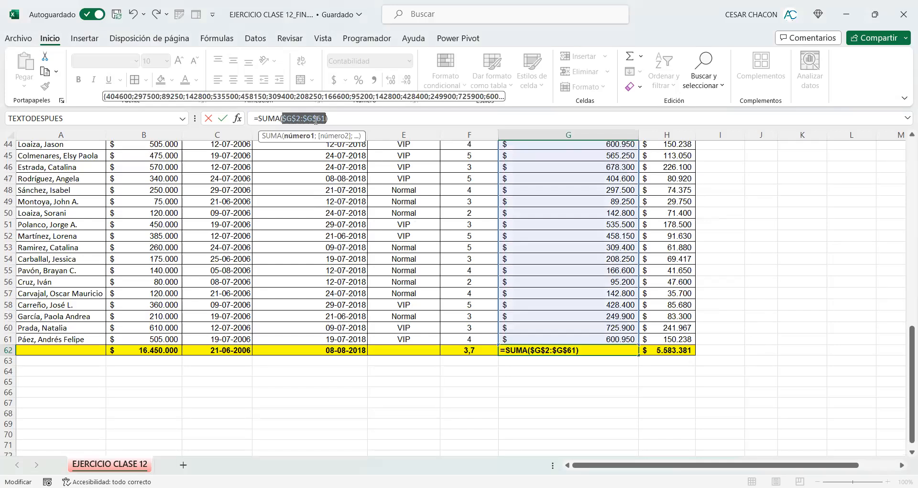
pyautogui.press('Return')
# Step: Copy the G62 total into H62 and widen column H slightly
pyautogui.click(592, 357)
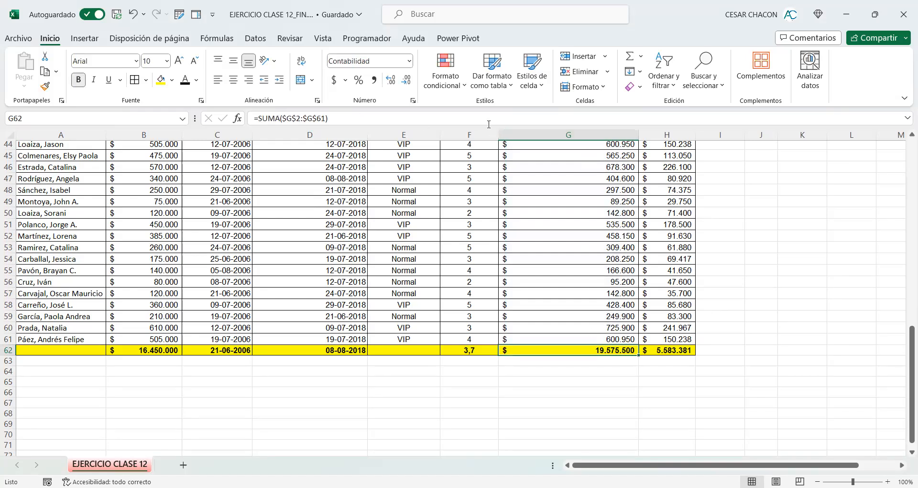
pyautogui.click(522, 132)
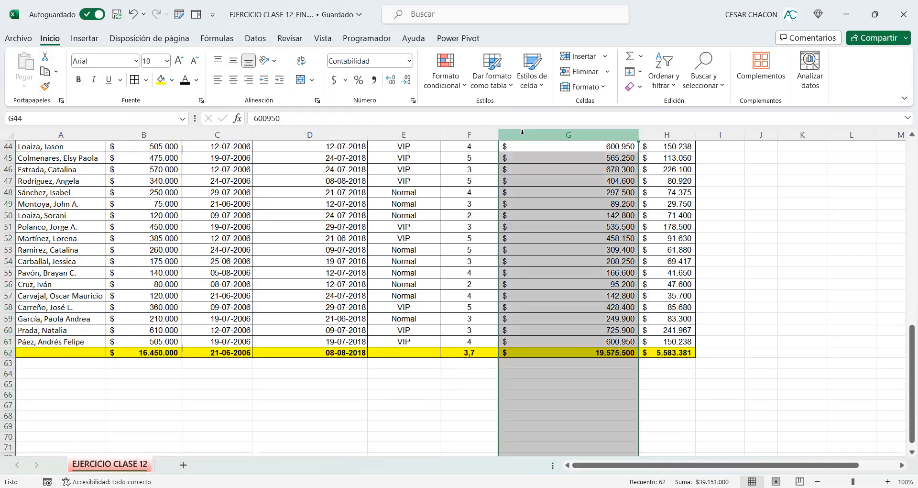
pyautogui.click(570, 352)
pyautogui.hotkey('ctrl', 'c')
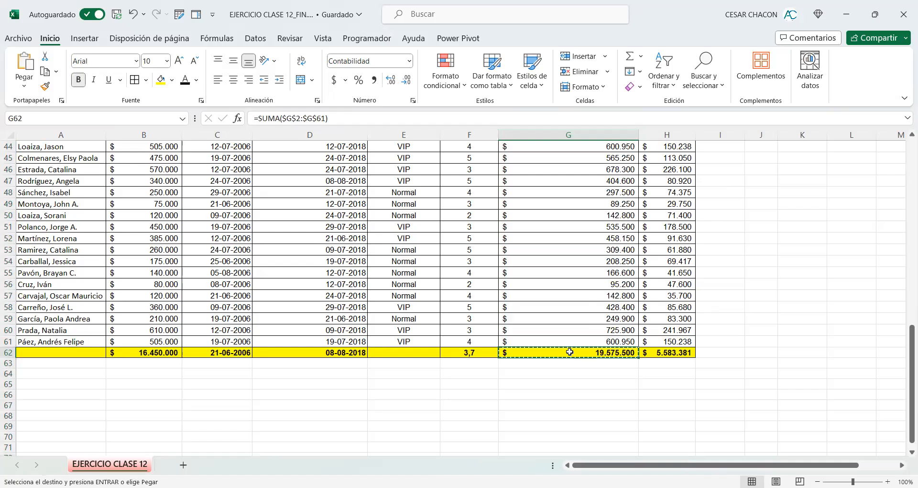
pyautogui.click(665, 353)
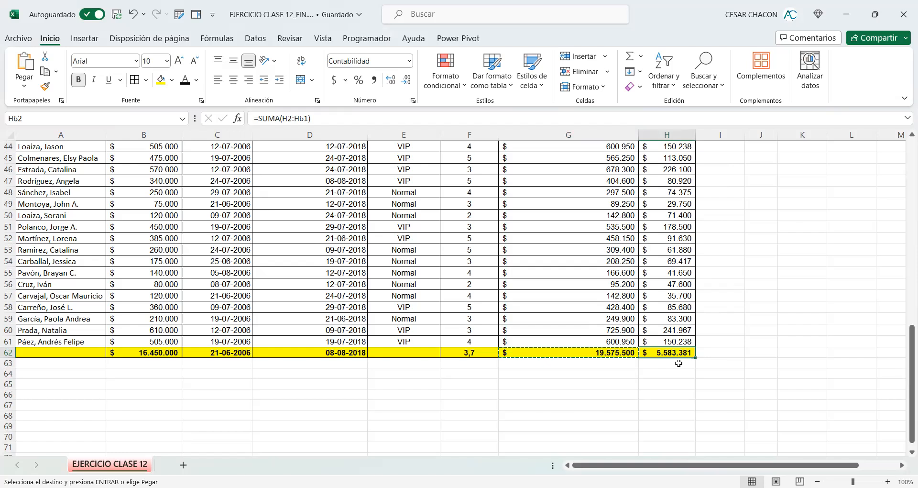
pyautogui.hotkey('ctrl', 'v')
pyautogui.moveTo(696, 134); pyautogui.dragTo(707, 134)
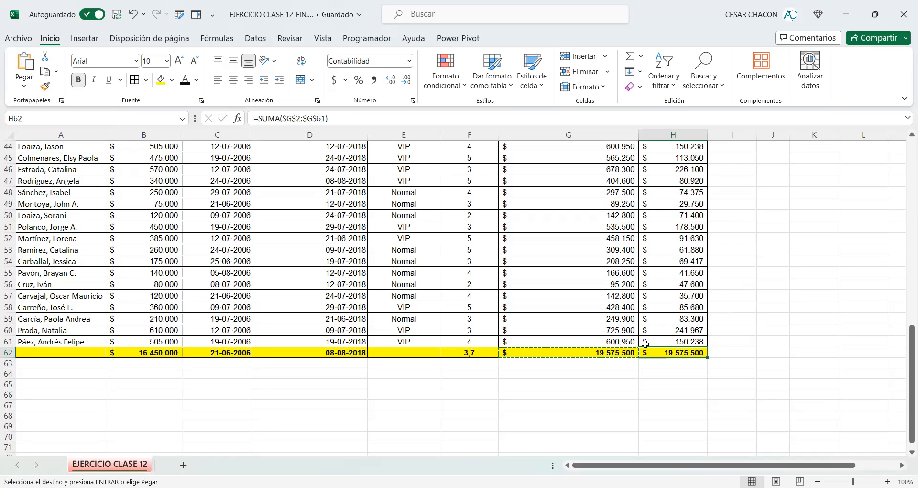
pyautogui.press('Escape')
# Step: Annotate cell G62 with a green box, a green arrow pointing to it, and another linking it to its formula
pyautogui.click(607, 353)
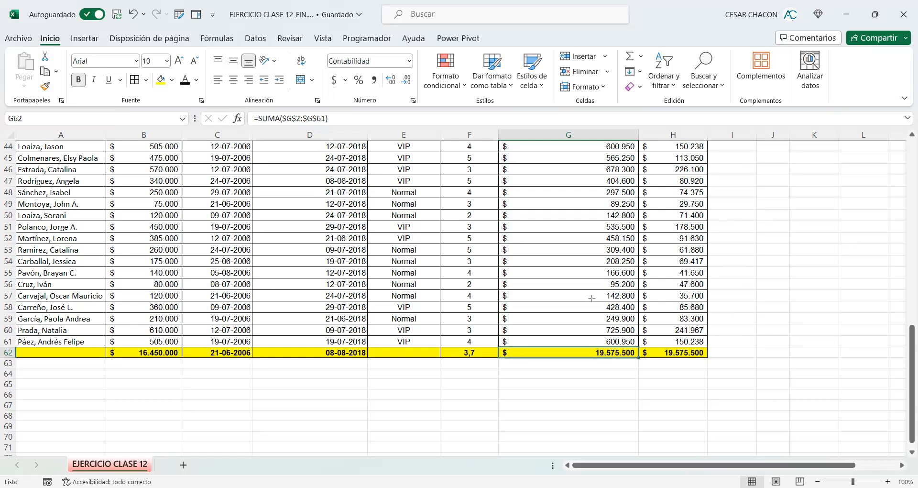
pyautogui.moveTo(496, 343); pyautogui.dragTo(644, 365)
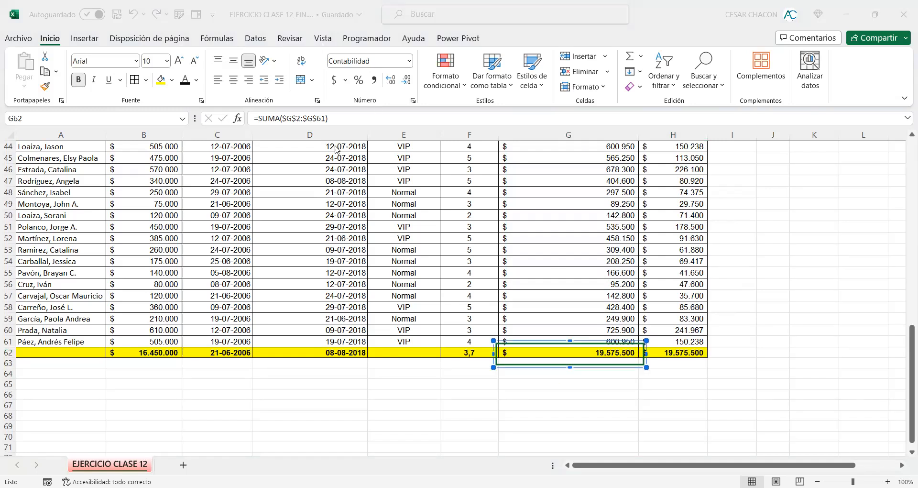
pyautogui.moveTo(460, 401); pyautogui.dragTo(504, 366)
pyautogui.moveTo(538, 342)
pyautogui.mouseDown()
pyautogui.moveTo(365, 165)
pyautogui.moveTo(306, 126)
pyautogui.mouseUp()
pyautogui.click(319, 181)
pyautogui.click(336, 428)
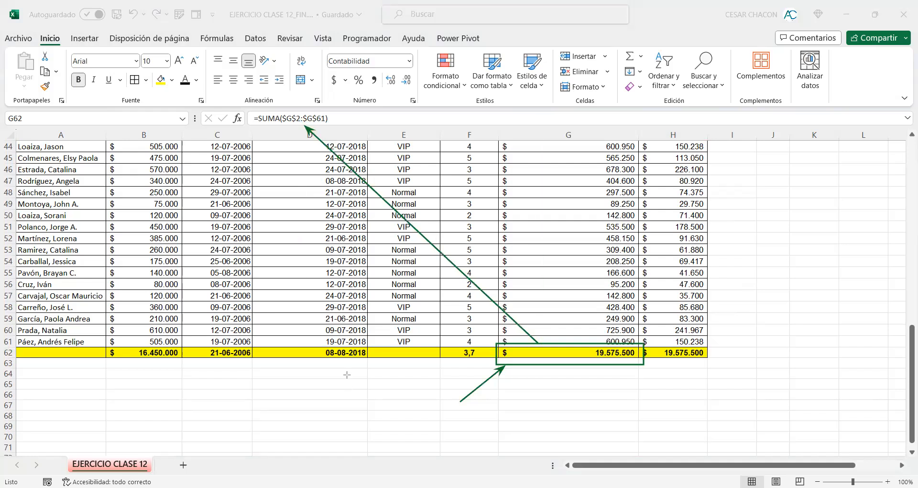
# Step: Examine the G62 formula and the range it references without changing it
pyautogui.click(577, 355)
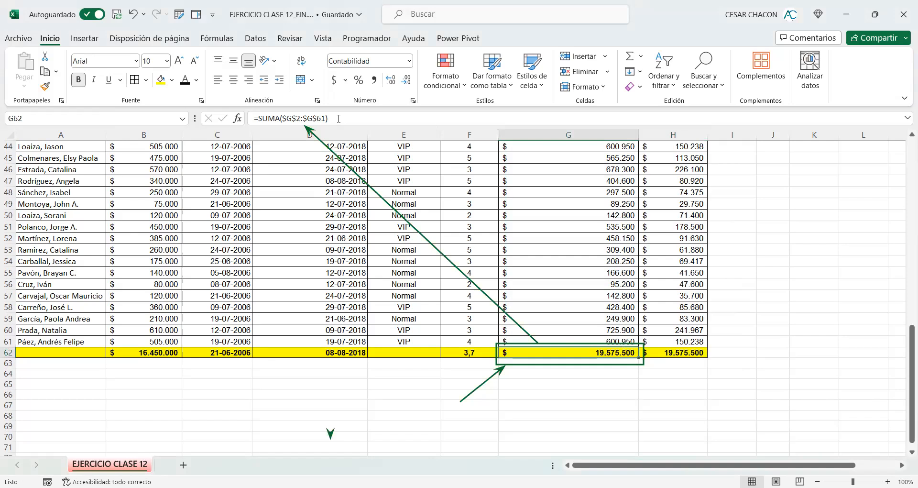
pyautogui.click(339, 119)
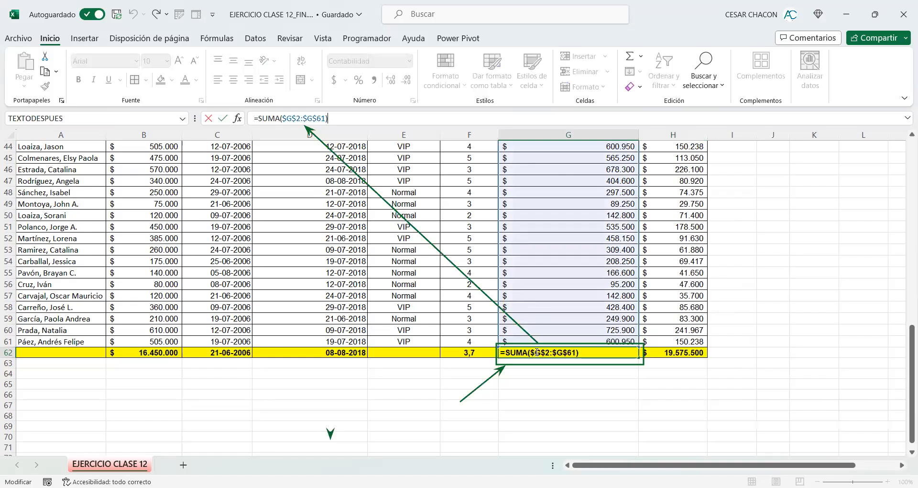
pyautogui.press('Return')
# Step: Annotate cell H62 with a green box, a green arrow pointing to it, and another linking it to its formula
pyautogui.click(673, 352)
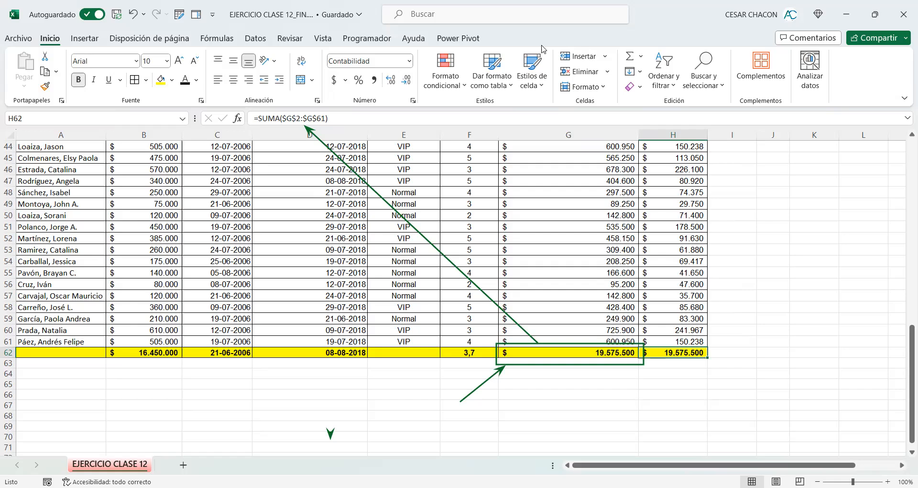
pyautogui.moveTo(636, 344); pyautogui.dragTo(714, 366)
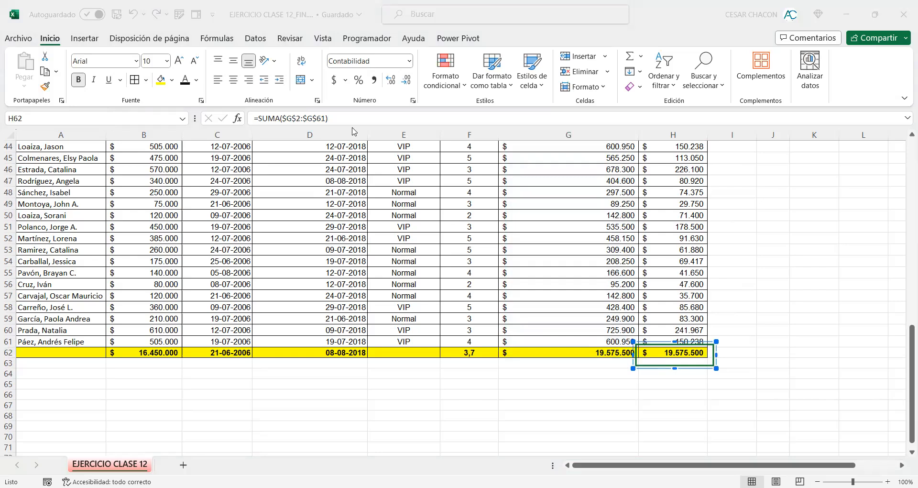
pyautogui.moveTo(564, 425)
pyautogui.mouseDown()
pyautogui.moveTo(637, 367)
pyautogui.moveTo(279, 120)
pyautogui.moveTo(306, 124)
pyautogui.moveTo(298, 124)
pyautogui.mouseUp()
pyautogui.click(670, 356)
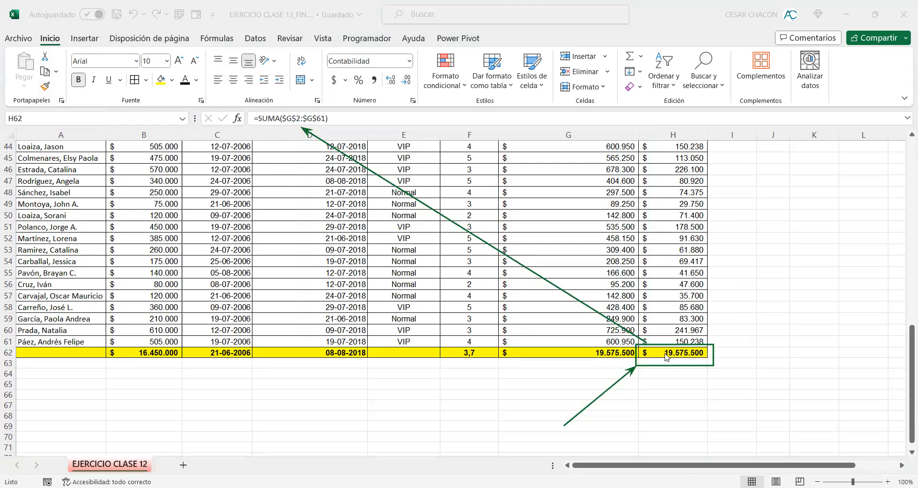
# Step: Open the H62 formula and mark its absolute references with green arrows, then clear the annotations
pyautogui.doubleClick(663, 353)
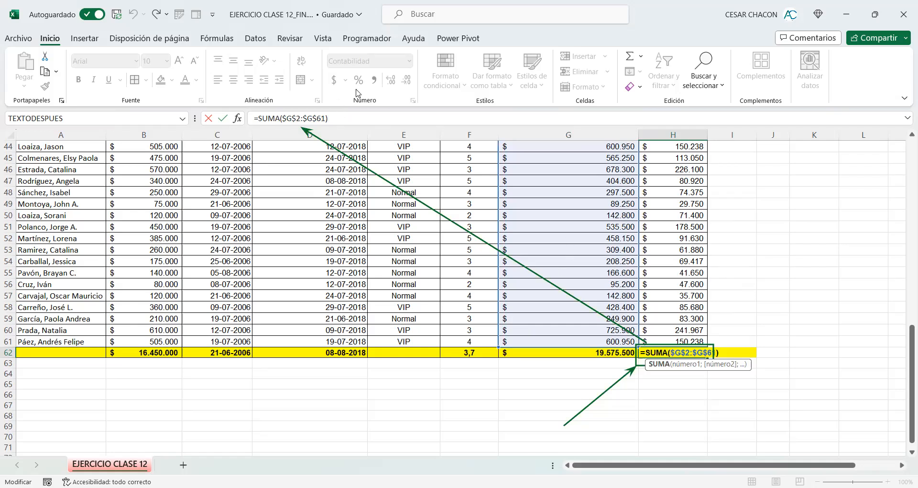
pyautogui.moveTo(299, 82)
pyautogui.mouseDown()
pyautogui.moveTo(286, 110)
pyautogui.moveTo(302, 114)
pyautogui.mouseUp()
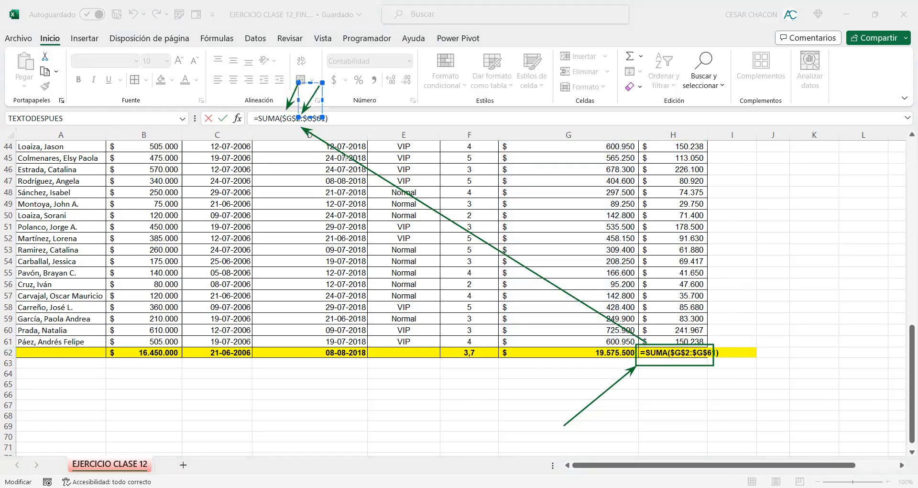
pyautogui.moveTo(371, 155); pyautogui.dragTo(320, 126)
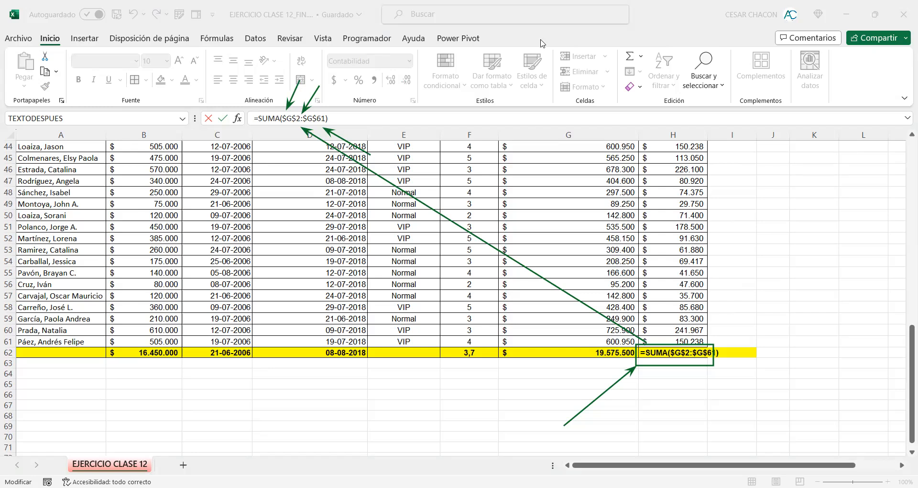
pyautogui.press('Escape')
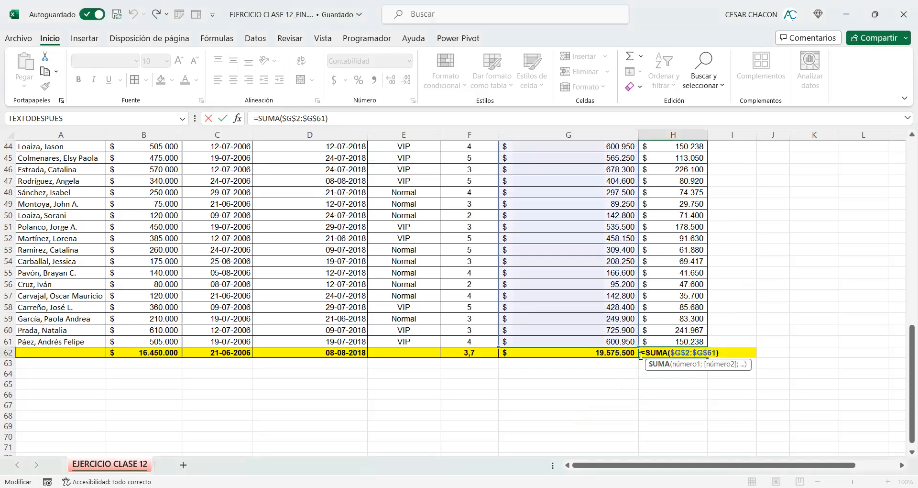
# Step: Shift the range of the H62 total to column H so the formula reads =SUMA($H$2:$H$61)
pyautogui.press('Escape')
pyautogui.click(327, 118)
pyautogui.moveTo(326, 118); pyautogui.dragTo(282, 114)
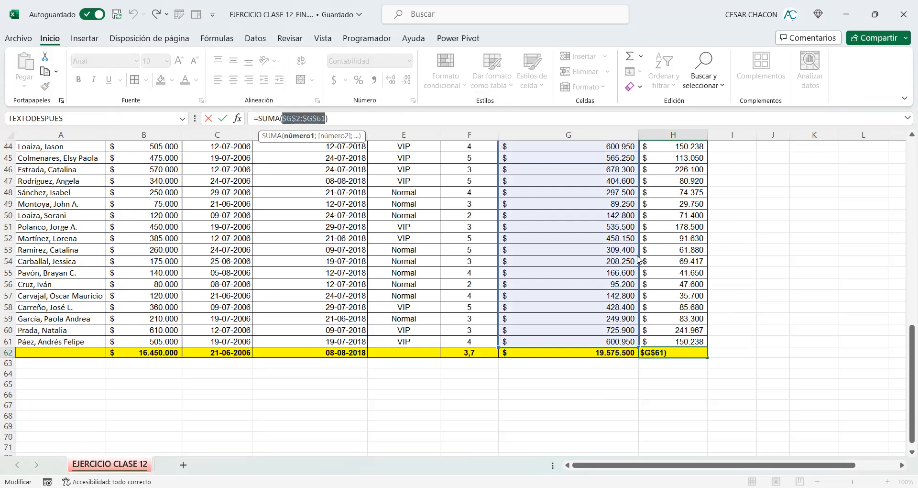
pyautogui.moveTo(638, 259); pyautogui.dragTo(652, 259)
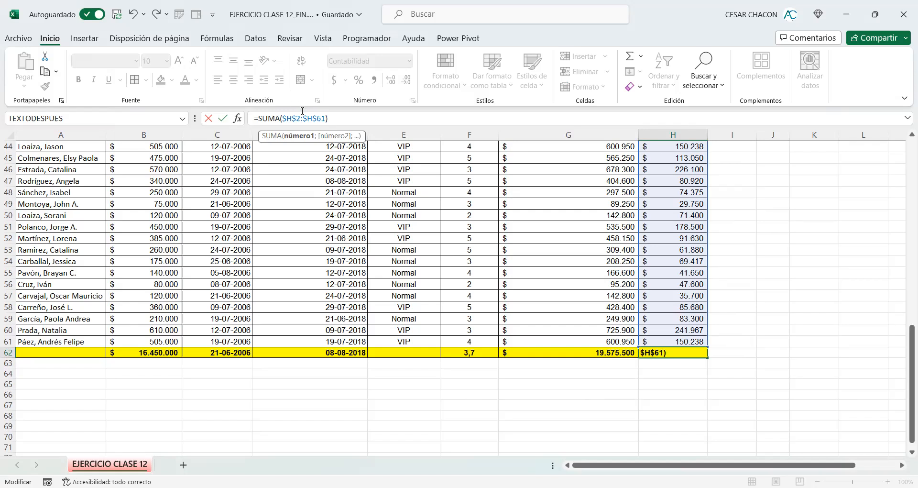
pyautogui.moveTo(640, 254); pyautogui.dragTo(554, 253)
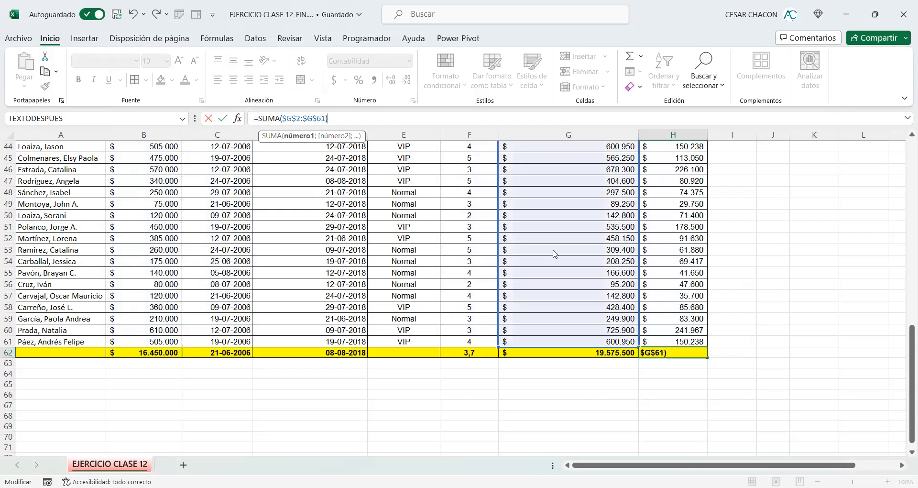
pyautogui.moveTo(623, 259); pyautogui.dragTo(660, 260)
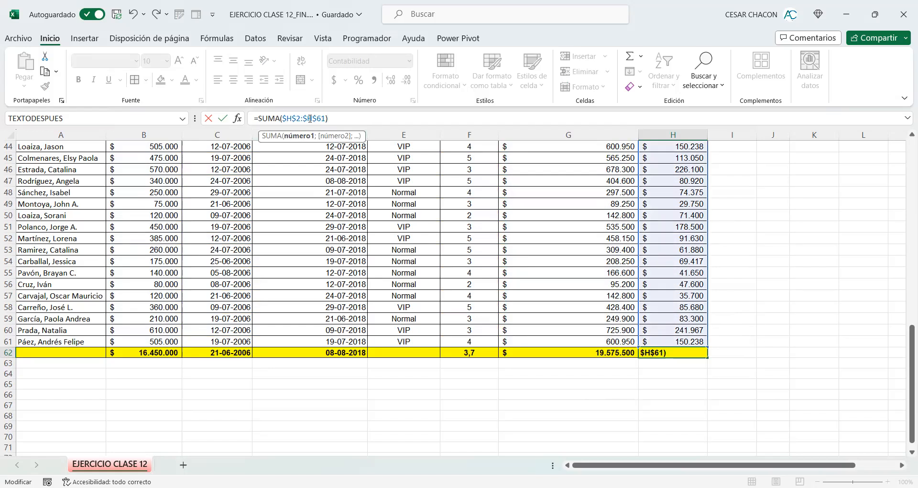
pyautogui.press('Return')
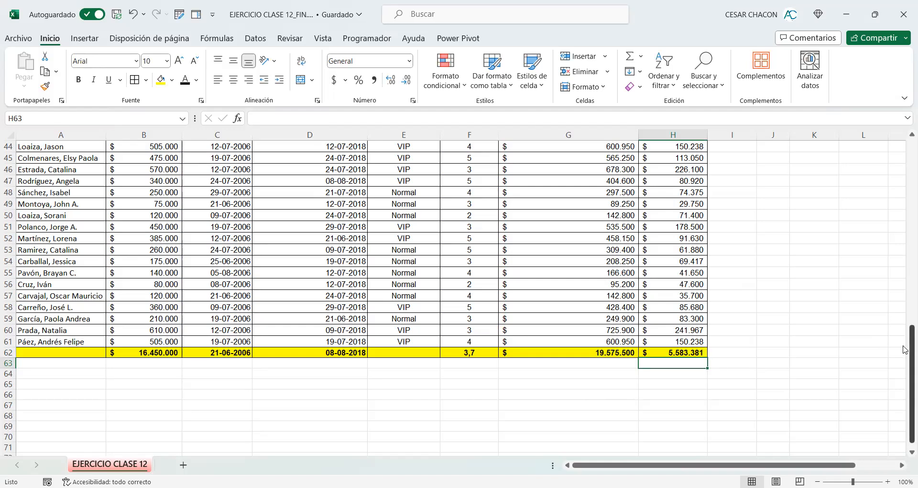
pyautogui.moveTo(905, 352); pyautogui.dragTo(681, 201)
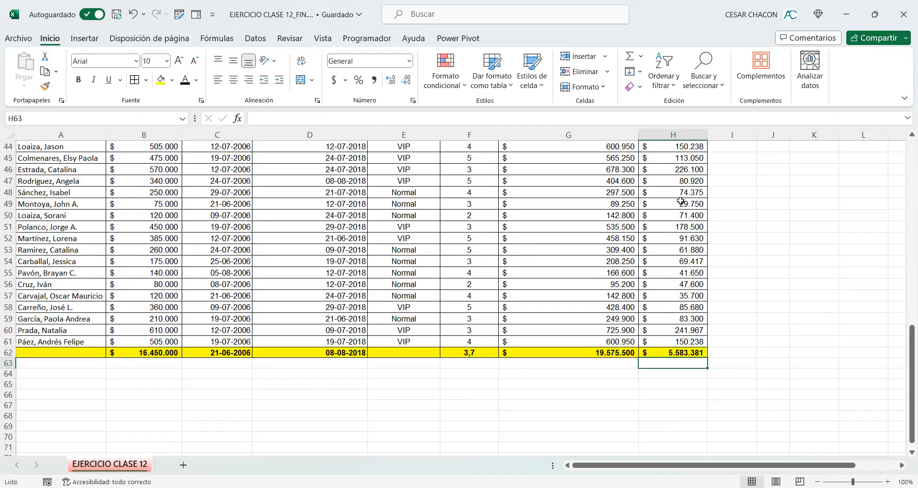
pyautogui.moveTo(906, 341); pyautogui.dragTo(905, 143)
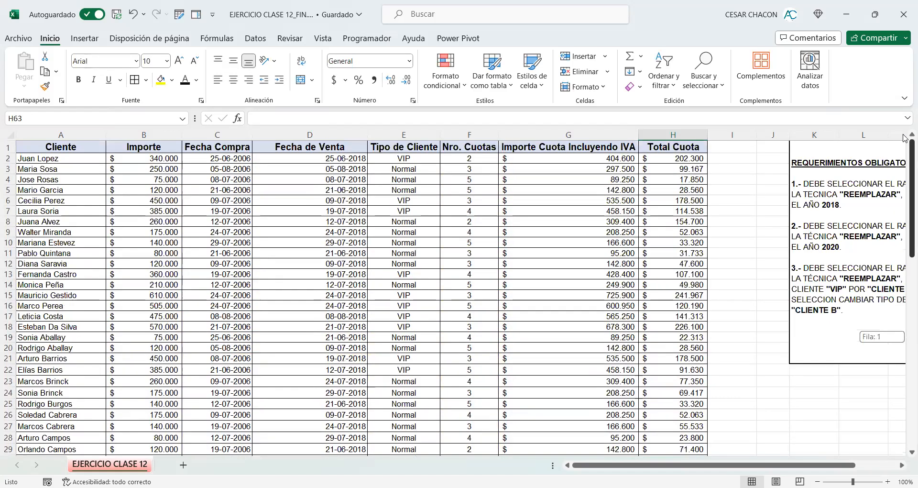
pyautogui.click(641, 57)
pyautogui.click(641, 60)
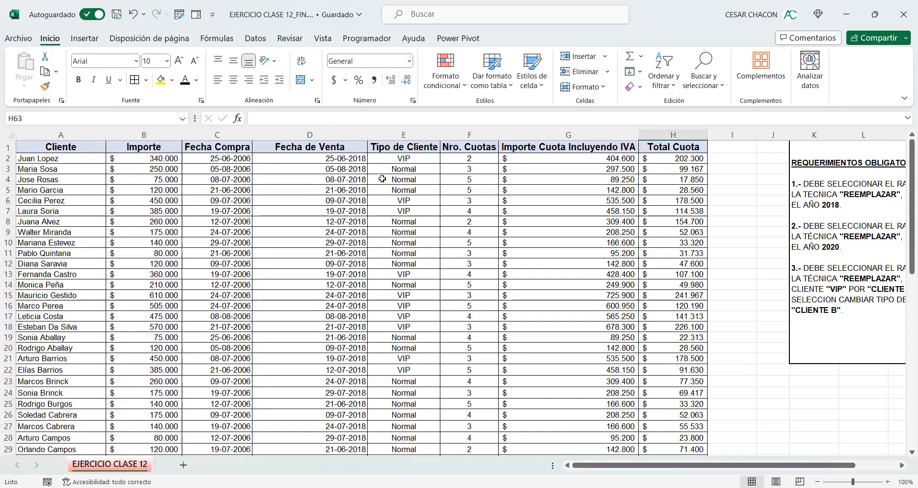
# Step: Clear everything, contents and formats, from the client table A1:H62, and undo the clearing
pyautogui.click(49, 136)
pyautogui.click(49, 143)
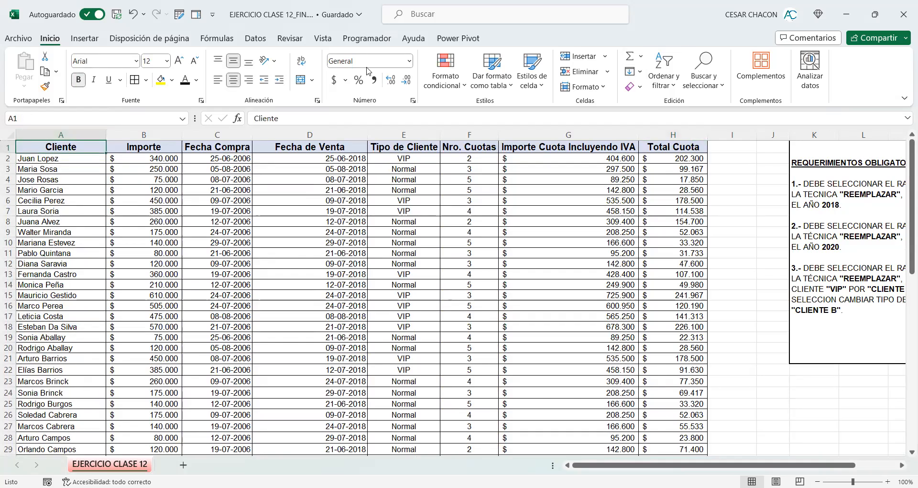
pyautogui.click(641, 86)
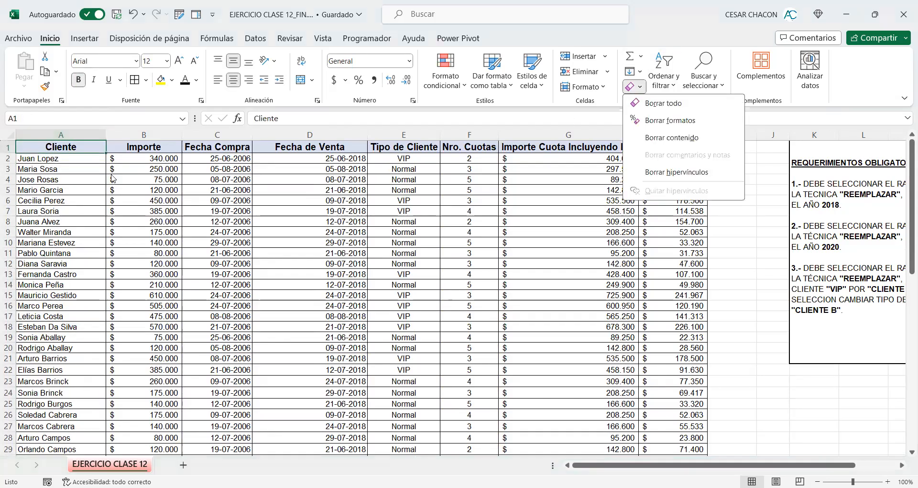
pyautogui.click(56, 145)
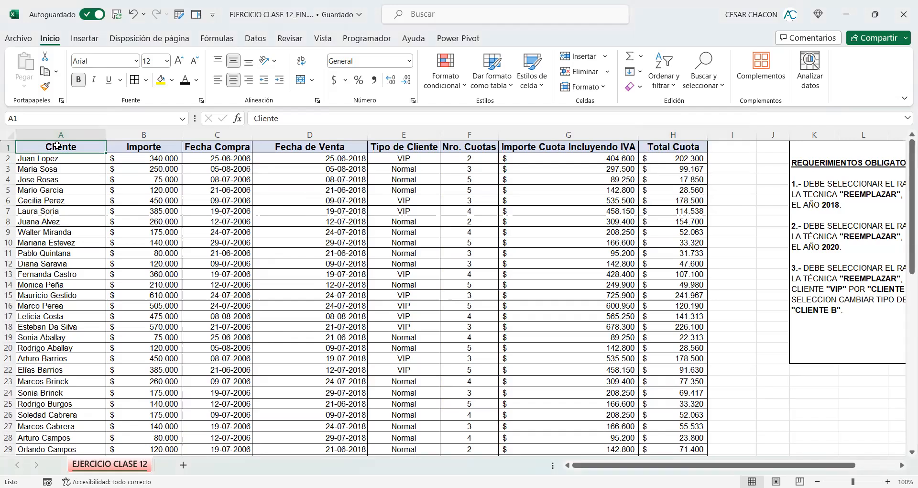
pyautogui.hotkey('ctrl', 'shift', 'End')
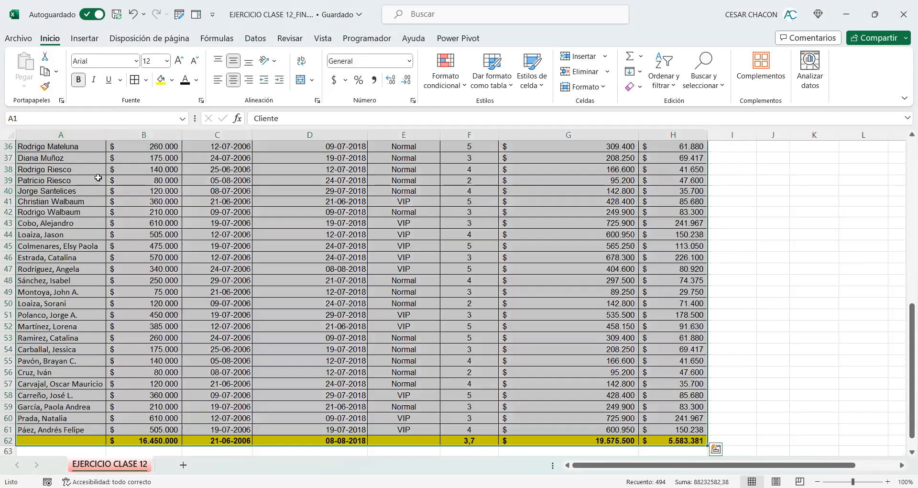
pyautogui.scroll(12, 304, 243)
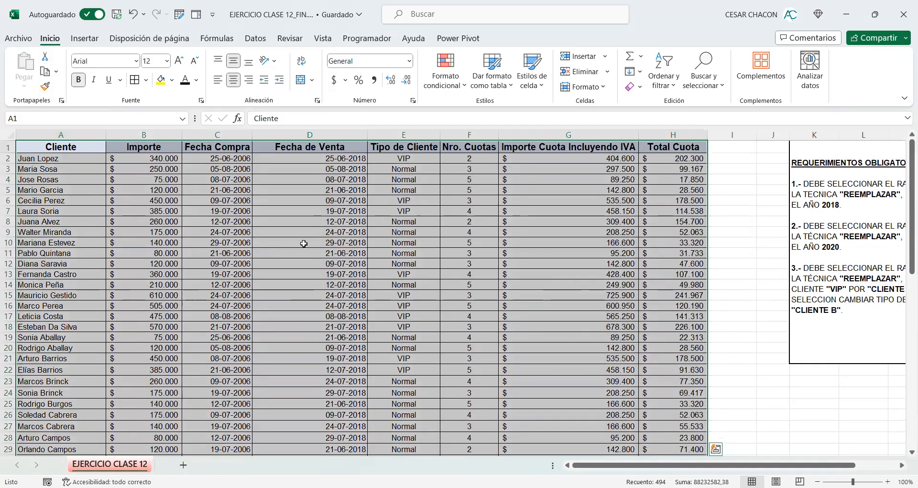
pyautogui.click(643, 91)
pyautogui.click(659, 102)
pyautogui.scroll(-5, 530, 359)
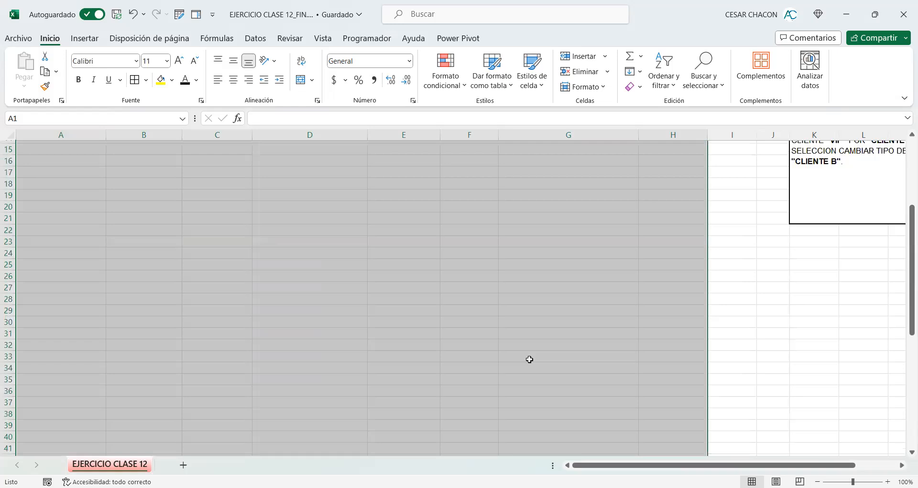
pyautogui.scroll(-10, 531, 357)
pyautogui.scroll(15, 526, 311)
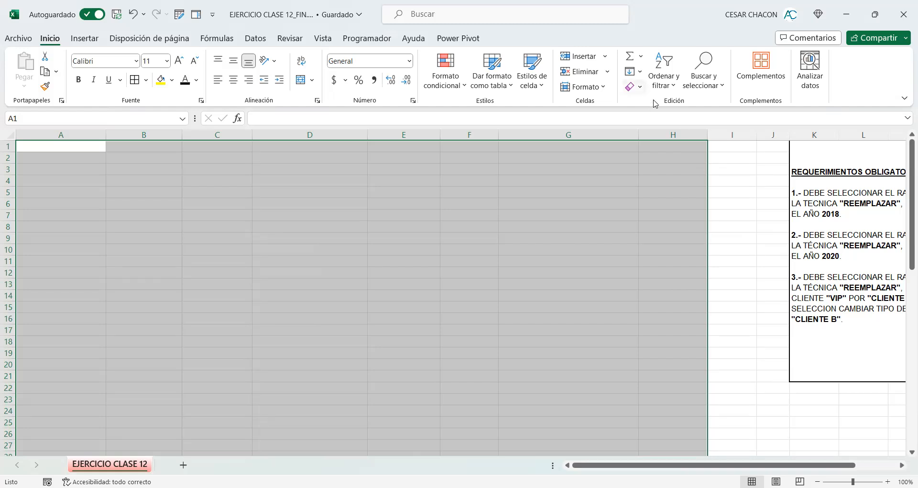
pyautogui.click(643, 88)
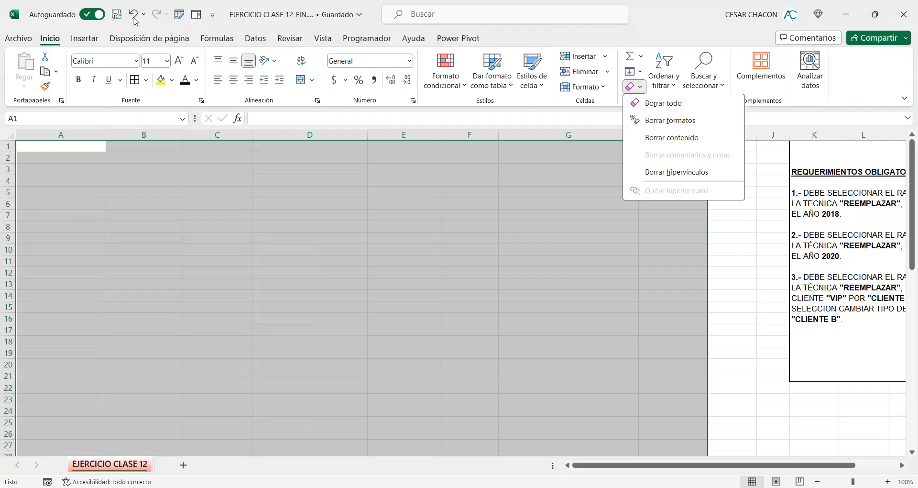
pyautogui.hotkey('ctrl', 'z')
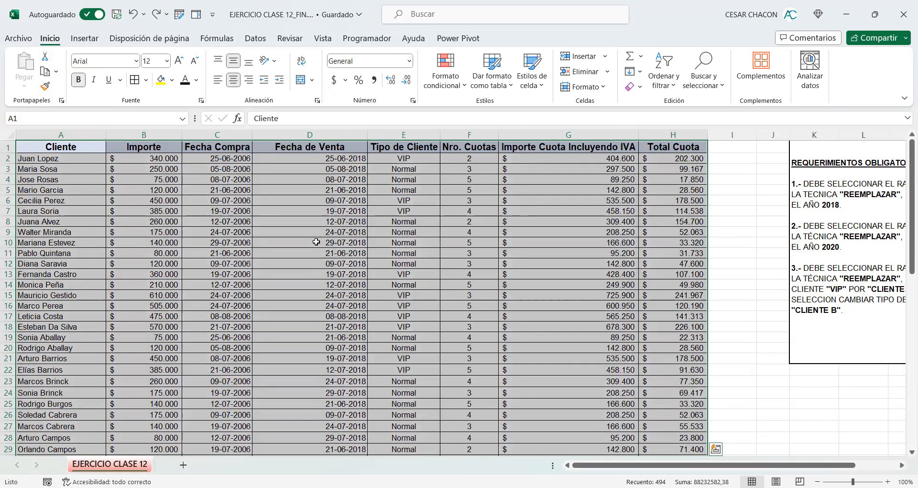
# Step: Clear only the formats of the client table, and undo that change
pyautogui.click(641, 90)
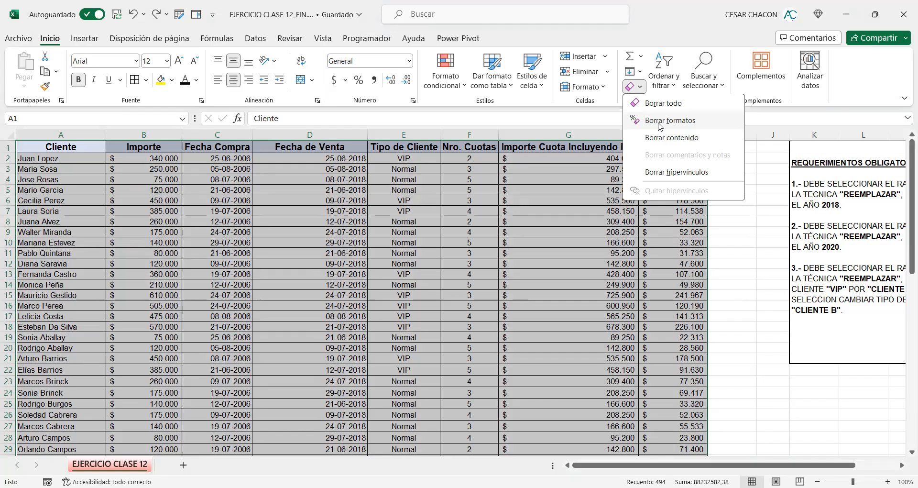
pyautogui.click(658, 123)
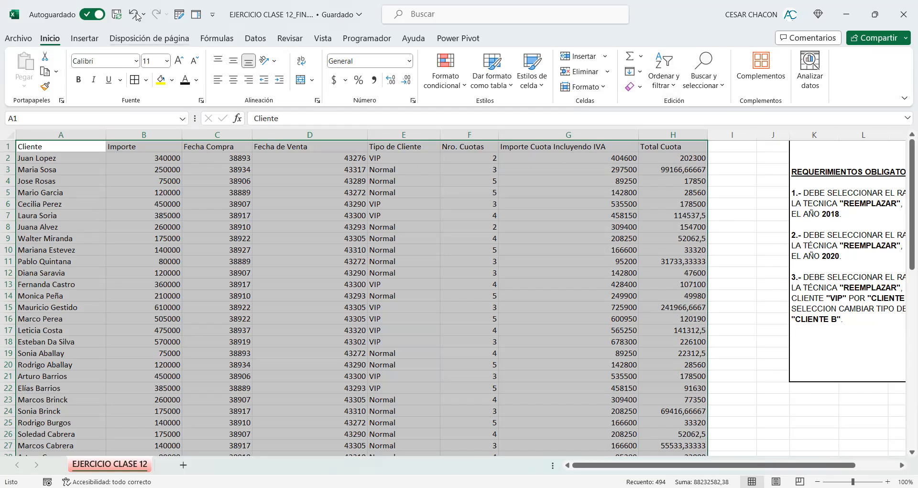
pyautogui.hotkey('ctrl', 'z')
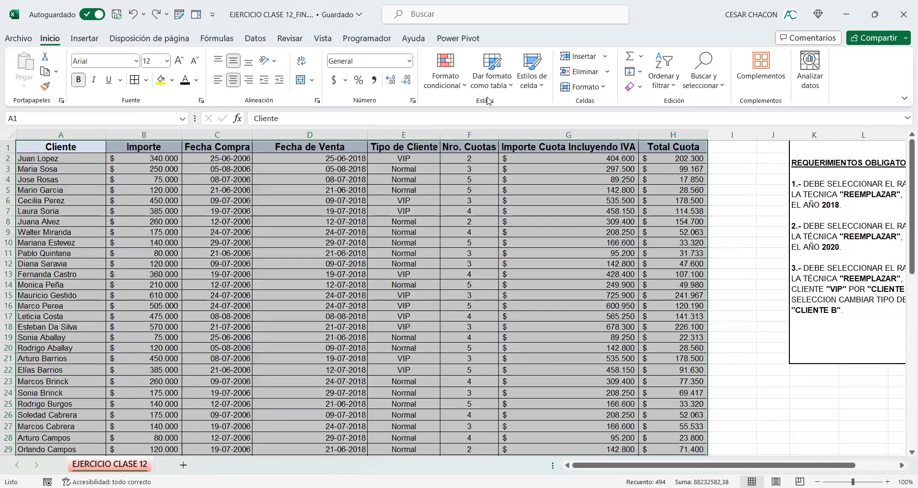
# Step: Clear only the contents of the client table while keeping its formats, and undo the deletion
pyautogui.click(640, 87)
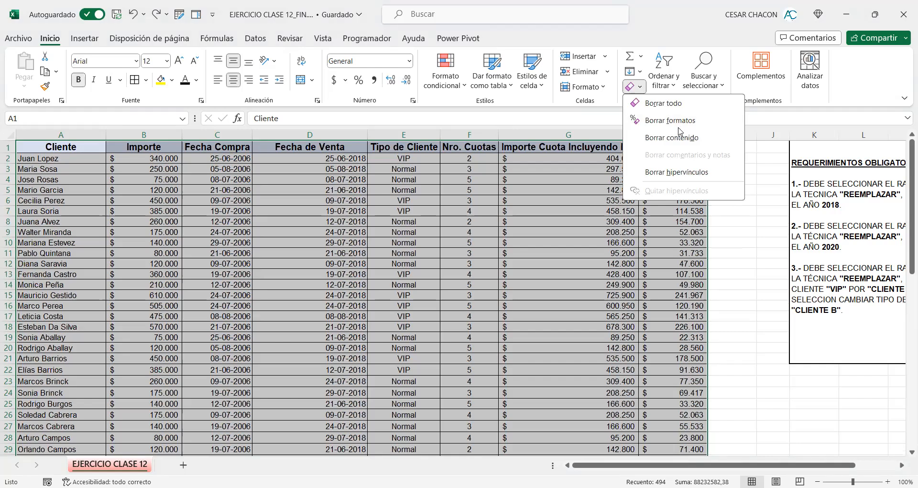
pyautogui.click(672, 138)
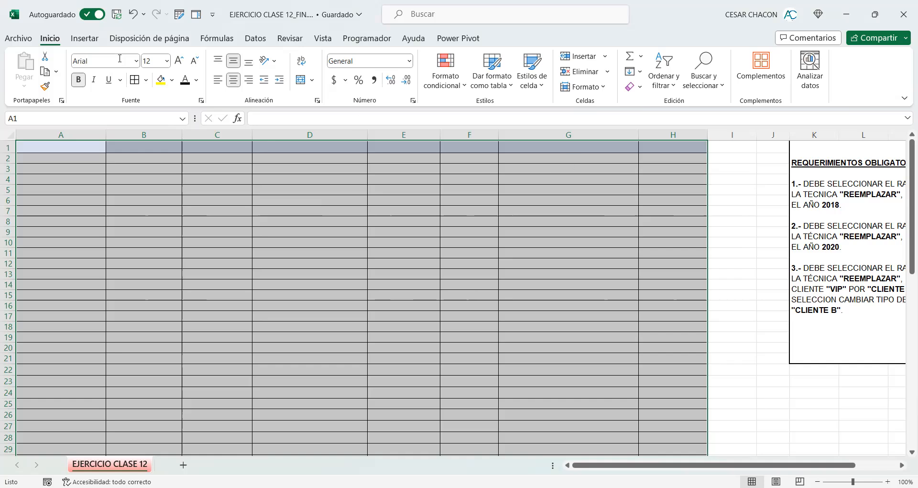
pyautogui.click(133, 15)
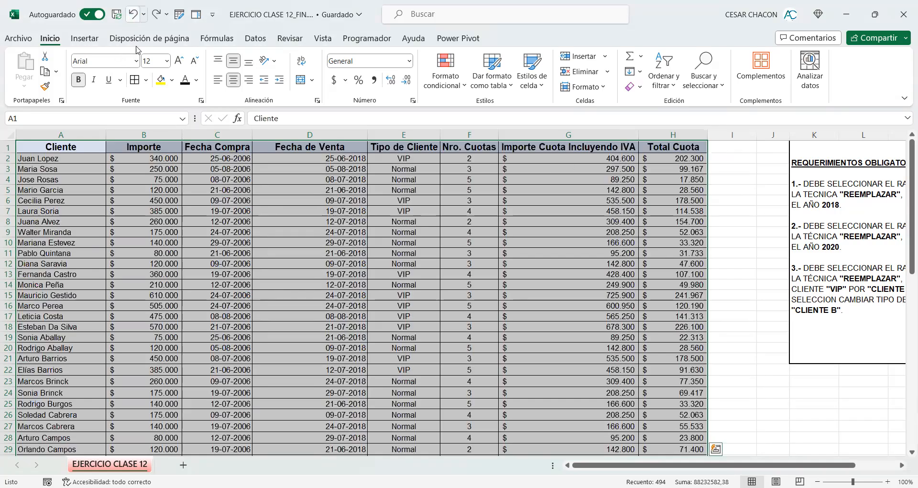
pyautogui.click(640, 86)
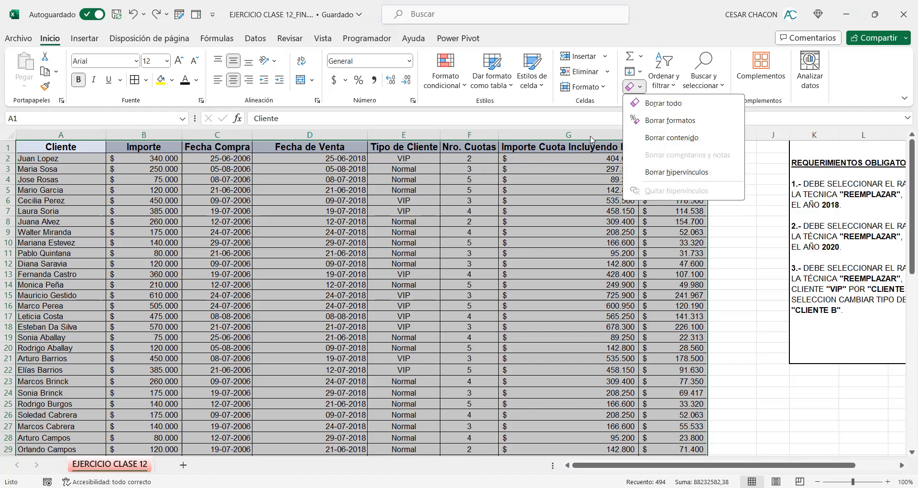
pyautogui.click(639, 86)
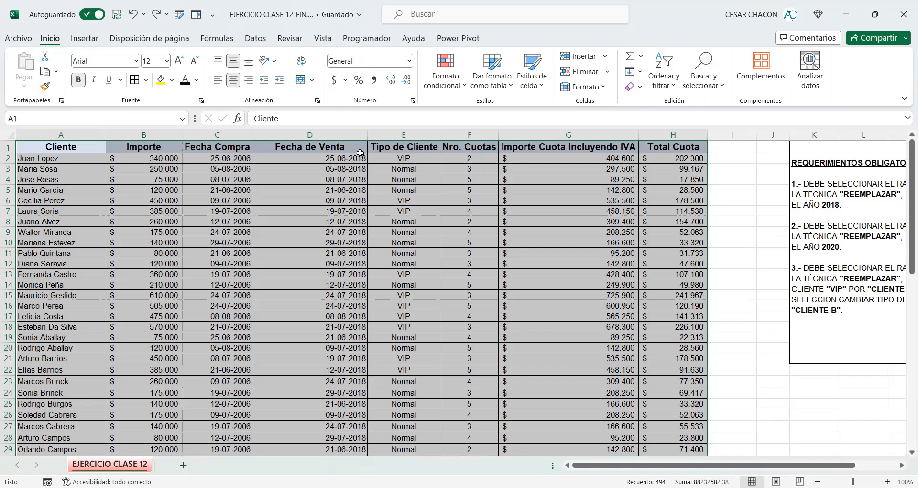
pyautogui.click(316, 166)
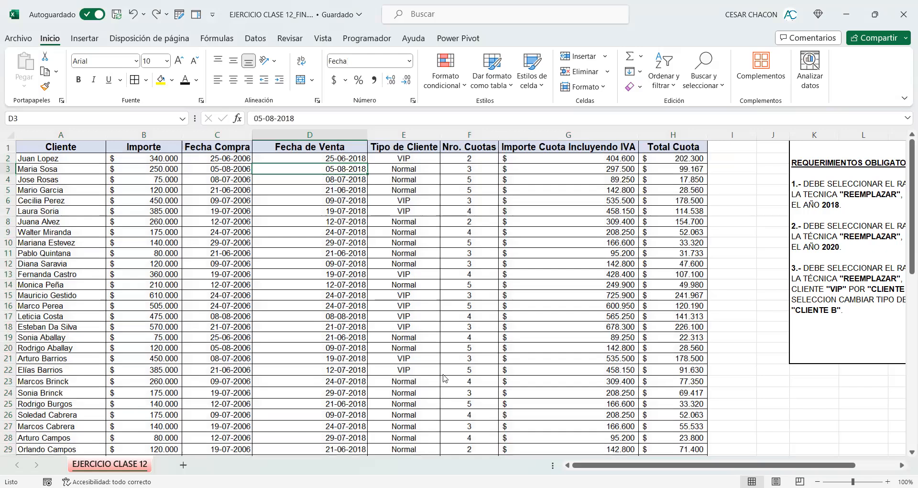
pyautogui.click(672, 87)
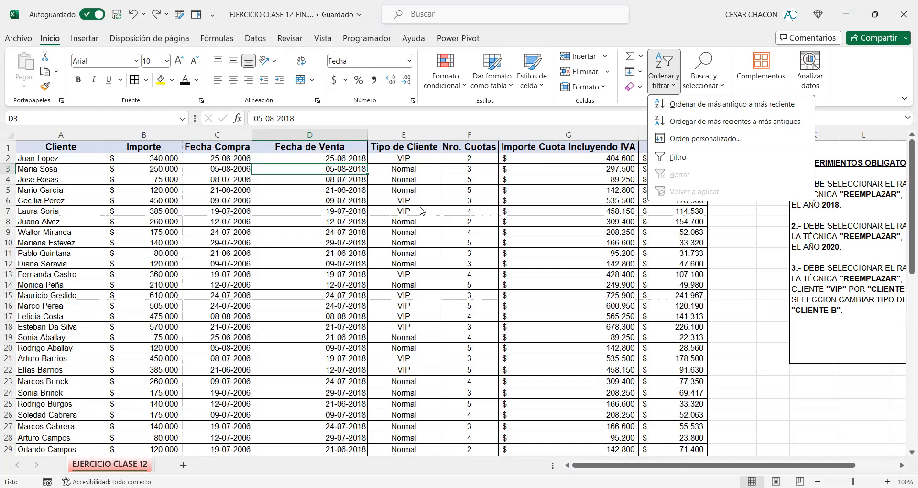
pyautogui.click(413, 165)
# Step: Select the Tipo de Cliente column and start an A to Z sort on it
pyautogui.click(414, 136)
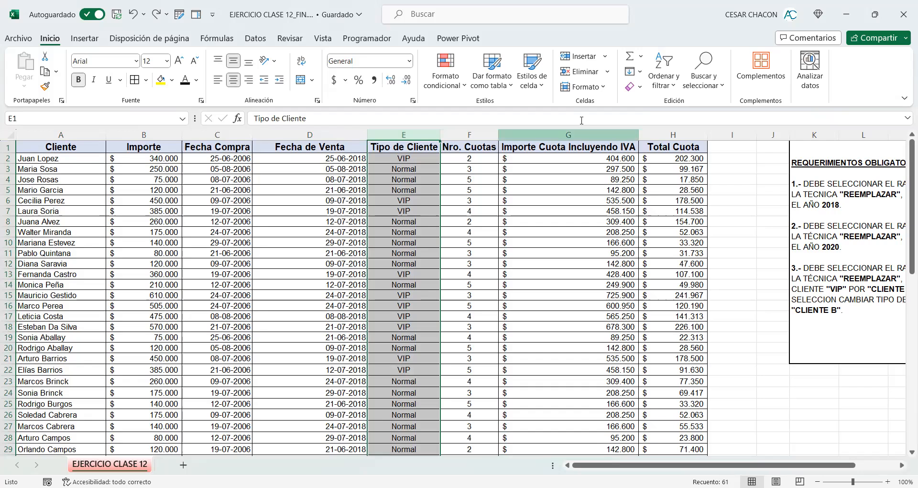
pyautogui.click(669, 92)
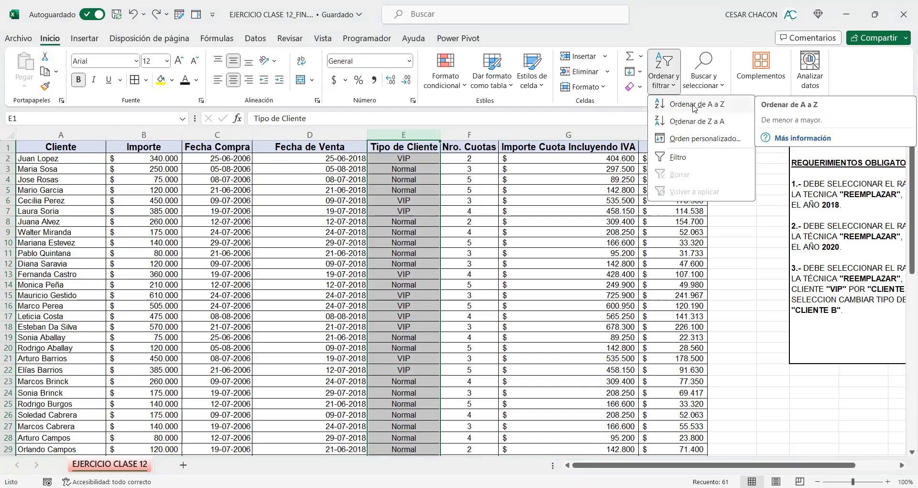
pyautogui.click(694, 105)
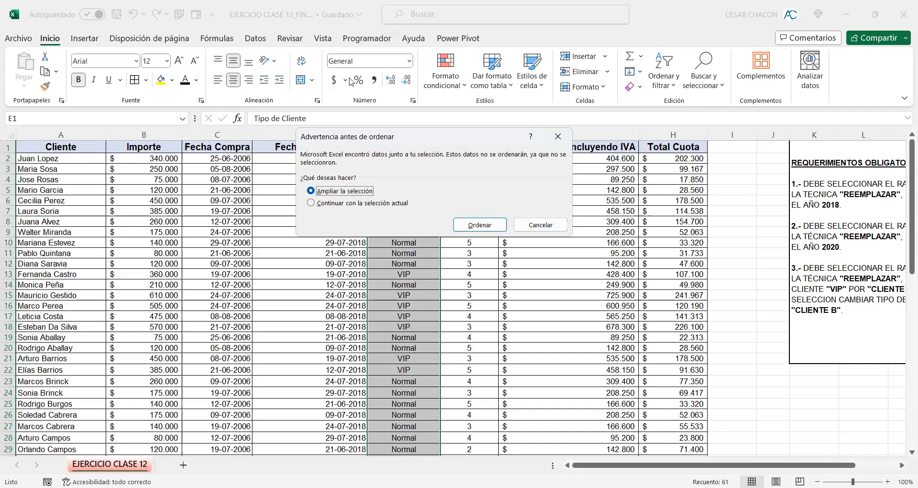
# Step: Annotate columns A–D and F–H with green boxes and arrows, and add green arrows leading to the Tipo de Cliente column
pyautogui.press('super+shift+s')
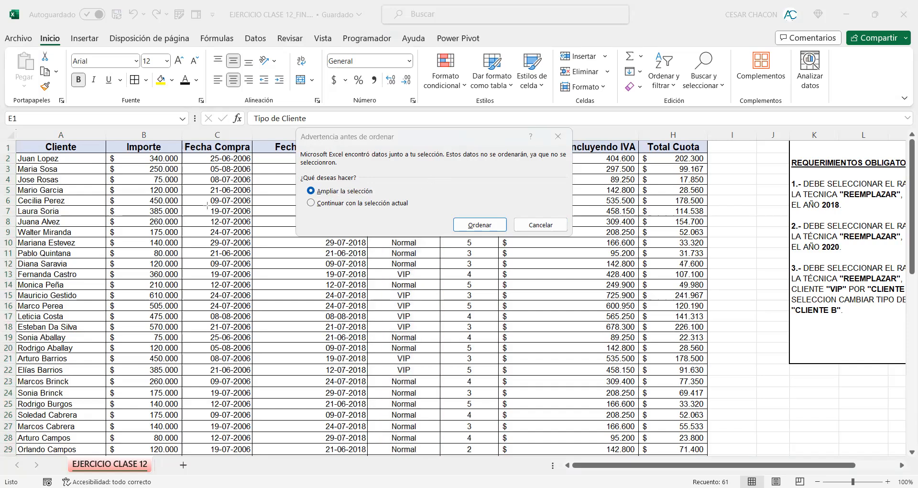
pyautogui.moveTo(15, 139); pyautogui.dragTo(369, 445)
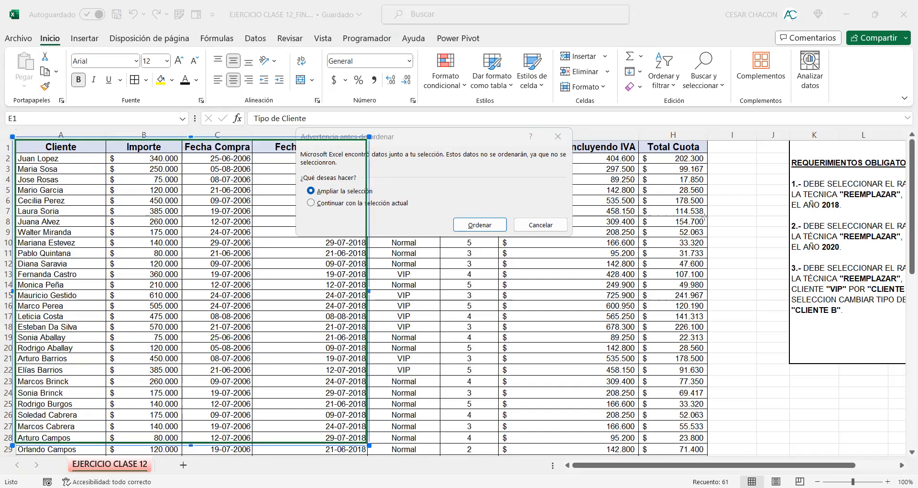
pyautogui.moveTo(708, 141); pyautogui.dragTo(437, 446)
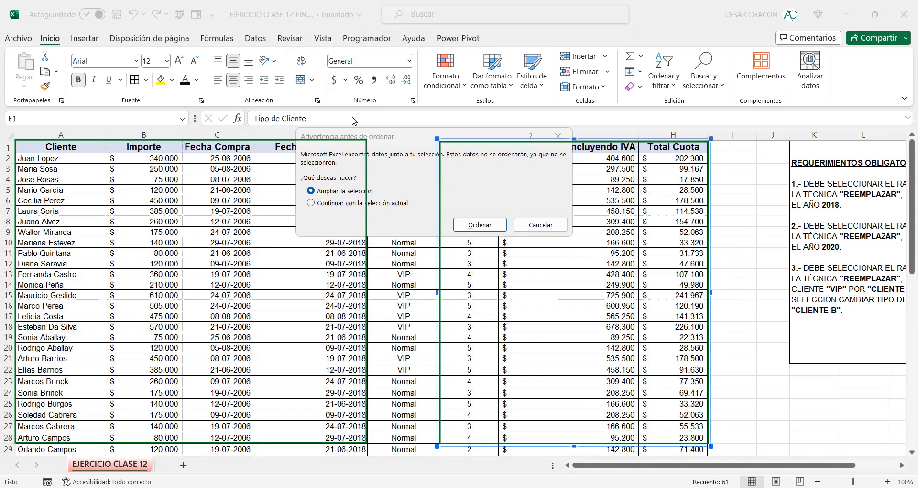
pyautogui.moveTo(263, 209)
pyautogui.mouseDown()
pyautogui.moveTo(196, 283)
pyautogui.moveTo(171, 285)
pyautogui.mouseUp()
pyautogui.moveTo(674, 175); pyautogui.dragTo(564, 278)
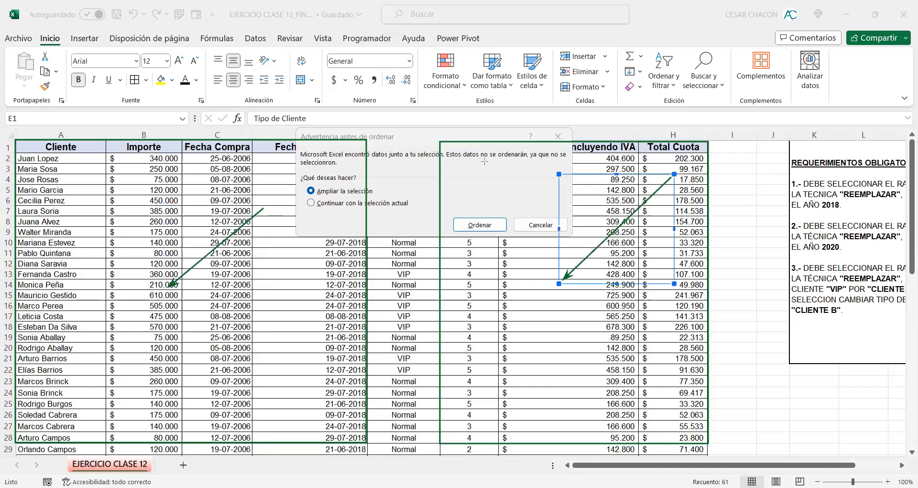
pyautogui.moveTo(544, 80)
pyautogui.mouseDown()
pyautogui.moveTo(354, 81)
pyautogui.moveTo(392, 79)
pyautogui.moveTo(391, 158)
pyautogui.mouseUp()
pyautogui.hotkey('ctrl', 'z')
pyautogui.hotkey('ctrl', 'y')
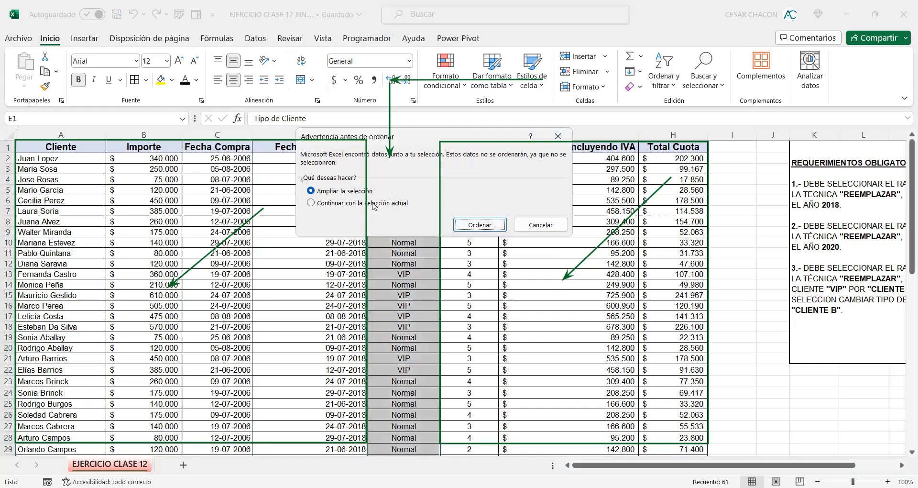
# Step: Sort only the current selection, without the neighbouring columns, and undo the sort
pyautogui.click(313, 204)
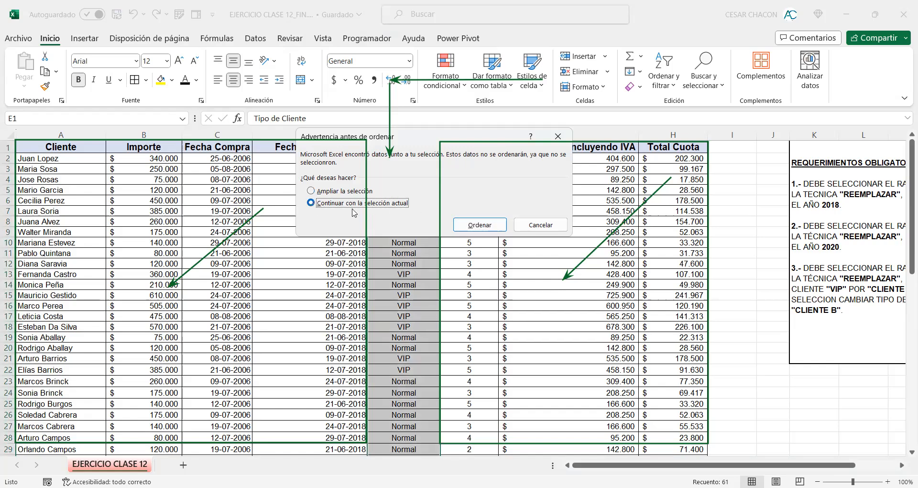
pyautogui.click(480, 225)
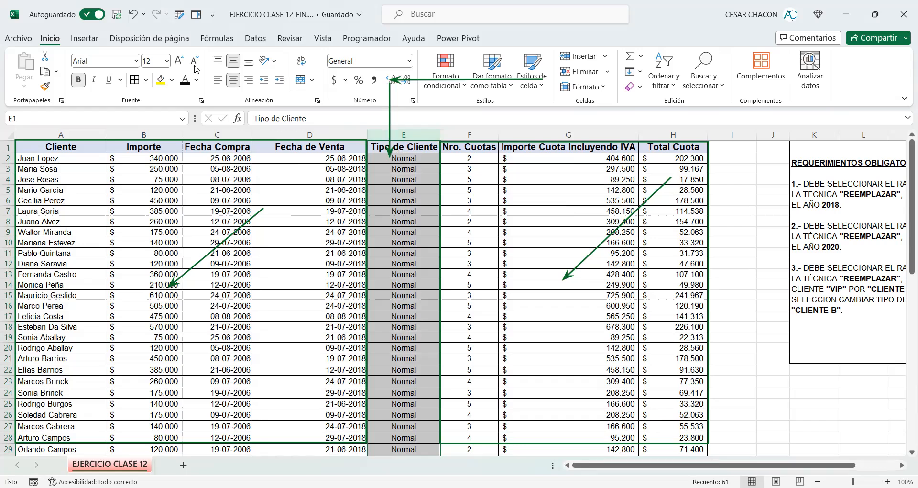
pyautogui.click(133, 19)
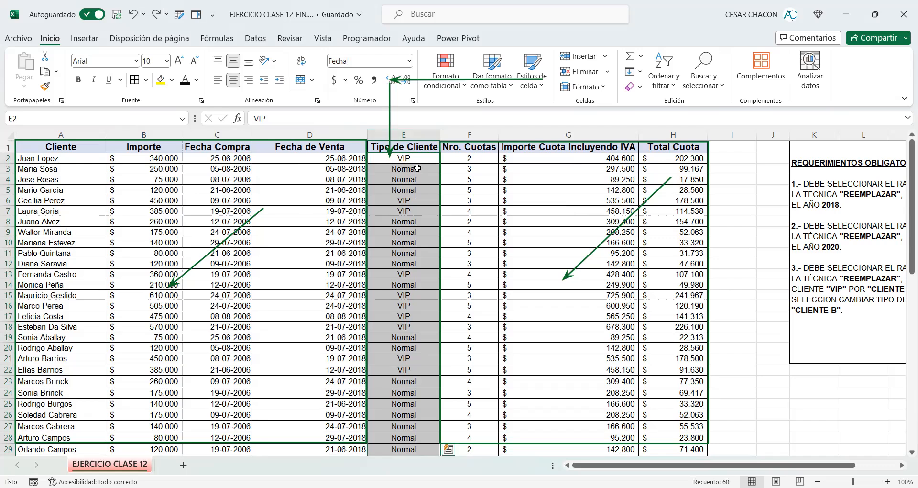
# Step: Sort the table from A to Z by Tipo de Cliente, expanding the selection to the neighbouring columns
pyautogui.click(409, 135)
pyautogui.click(665, 79)
pyautogui.click(683, 104)
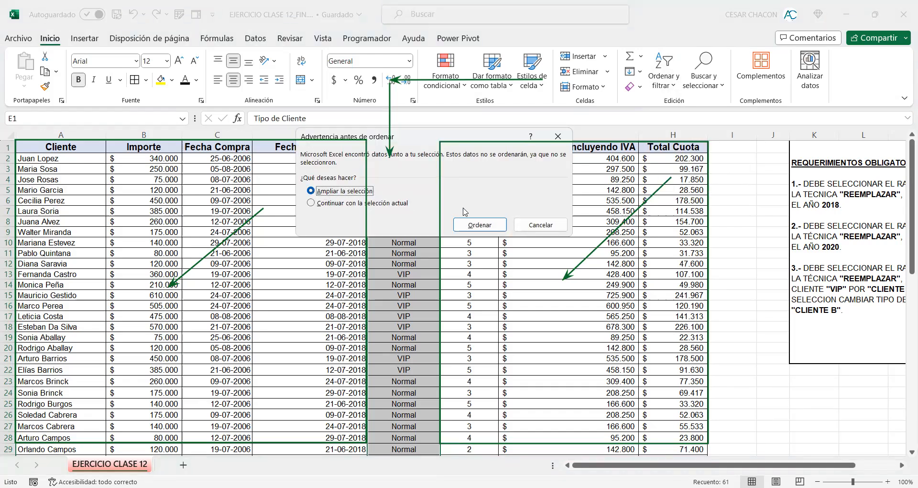
pyautogui.click(472, 221)
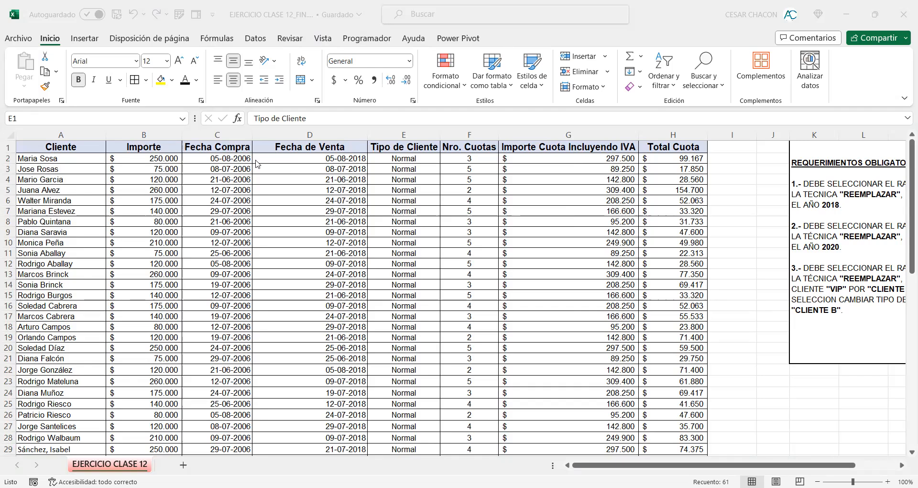
# Step: Sort the table from largest to smallest by Nro. Cuotas, expanding the selection to the neighbouring columns, and undo the sort
pyautogui.keyDown('shift'); pyautogui.click(466, 136); pyautogui.keyUp('shift')
pyautogui.click(465, 135)
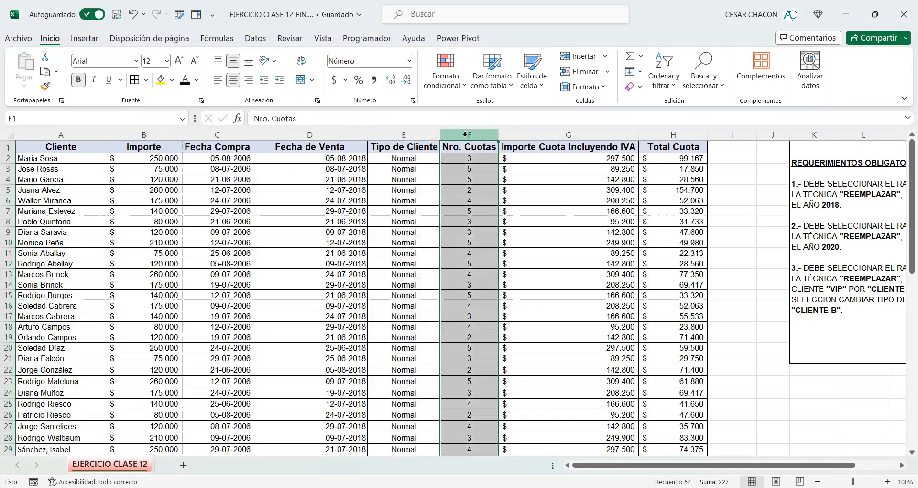
pyautogui.click(661, 86)
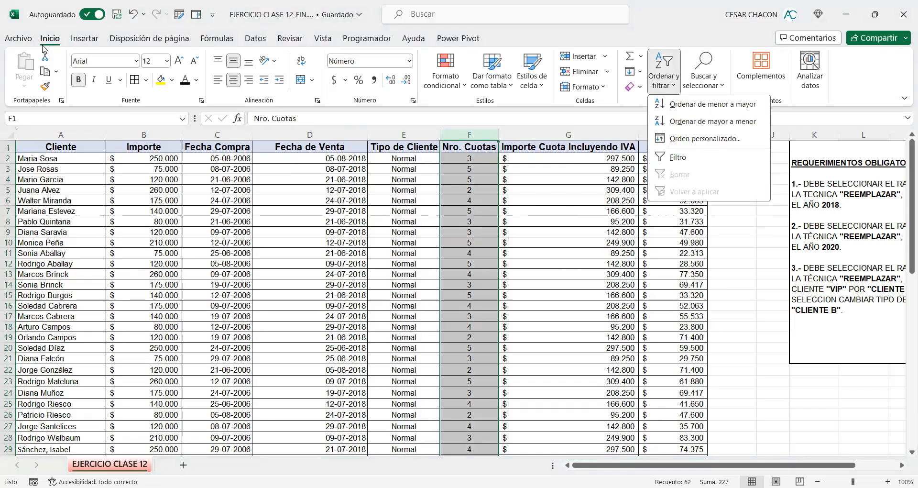
pyautogui.click(709, 122)
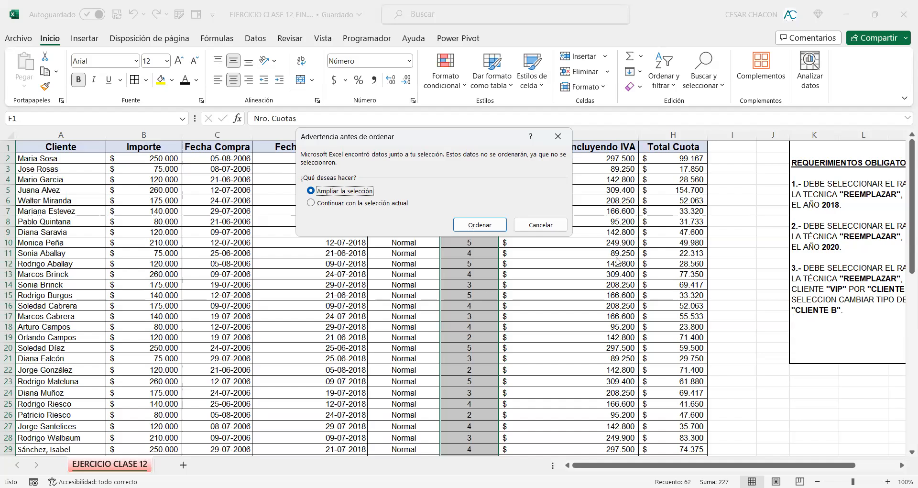
pyautogui.click(497, 224)
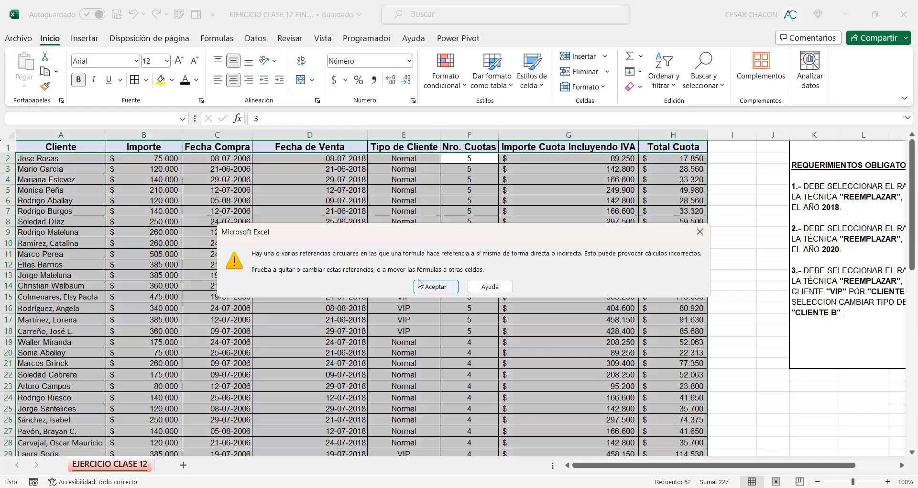
pyautogui.click(419, 285)
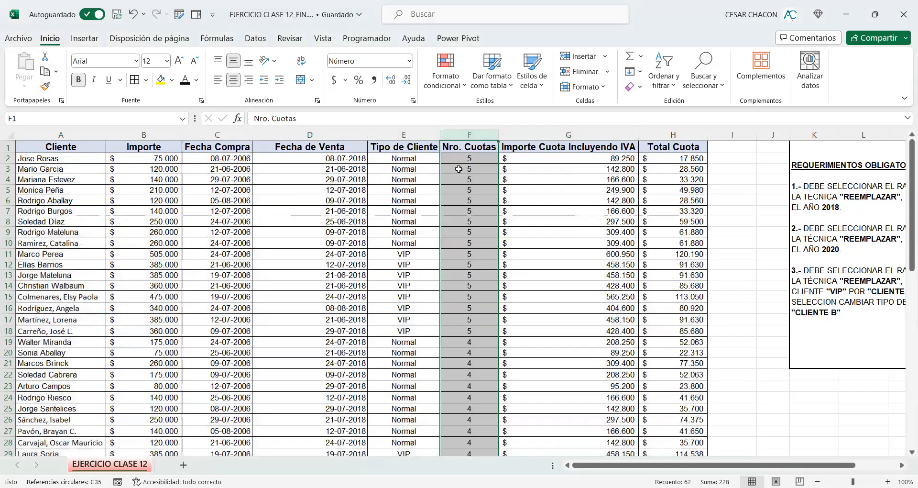
pyautogui.scroll(-8, 460, 168)
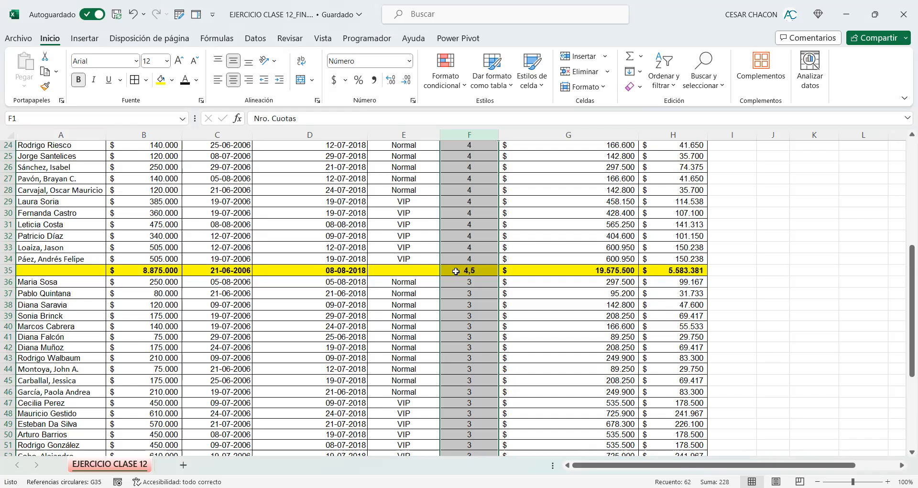
pyautogui.hotkey('ctrl', 'z')
pyautogui.scroll(-11, 449, 287)
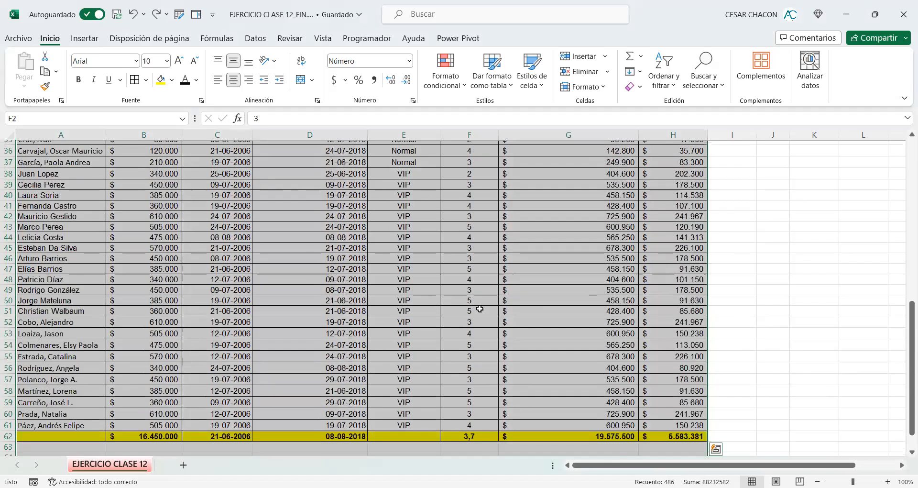
pyautogui.scroll(-4, 480, 309)
pyautogui.click(480, 309)
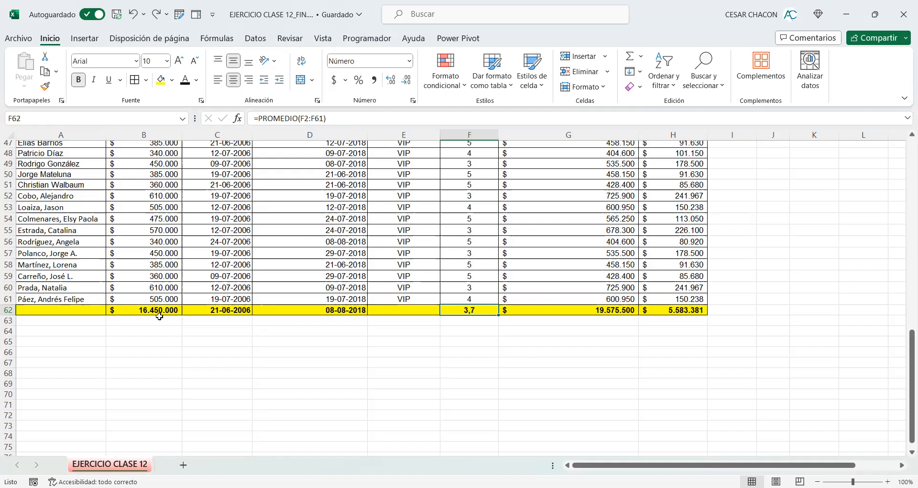
pyautogui.scroll(15, 380, 319)
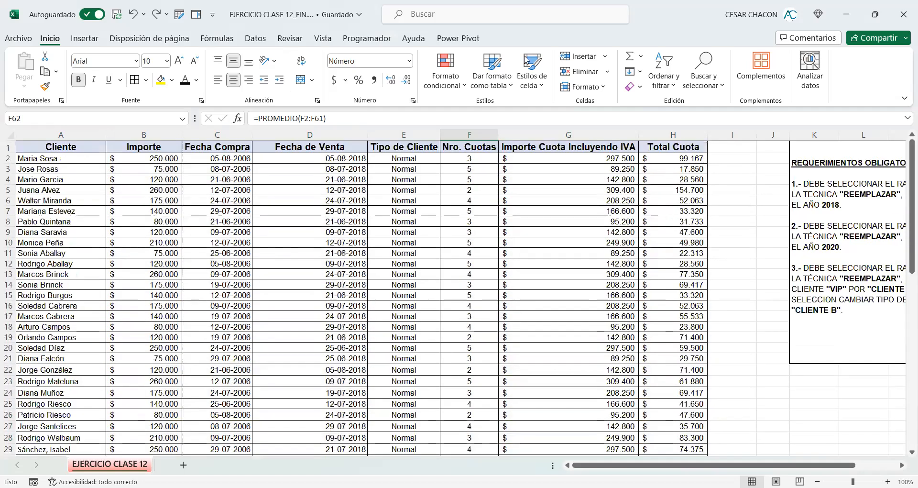
pyautogui.click(473, 142)
pyautogui.hotkey('ctrl', 'shift', 'Down')
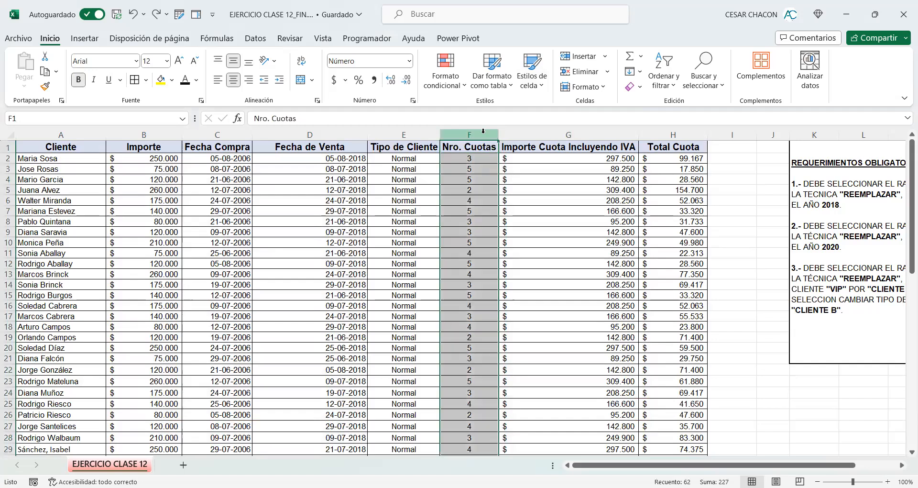
pyautogui.click(661, 82)
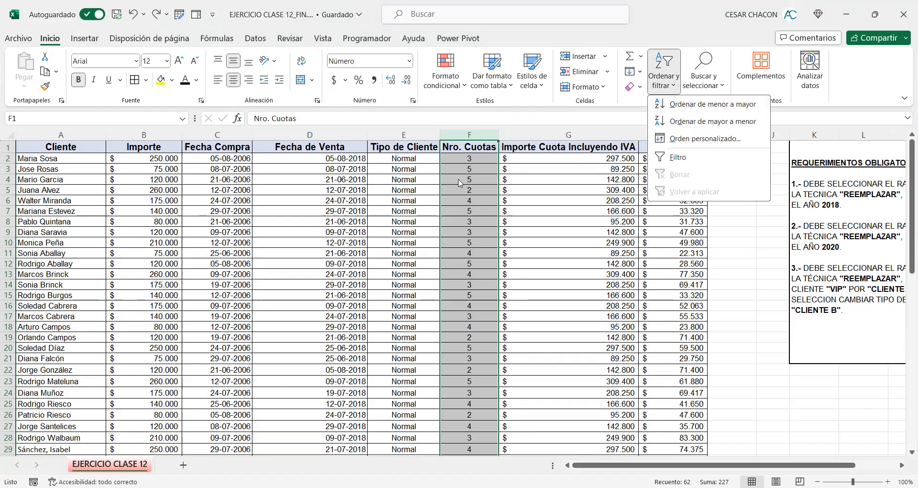
# Step: Select Nro. Cuotas without the totals cell, sort from smallest to largest with the selection expanded, and undo the sort
pyautogui.click(472, 148)
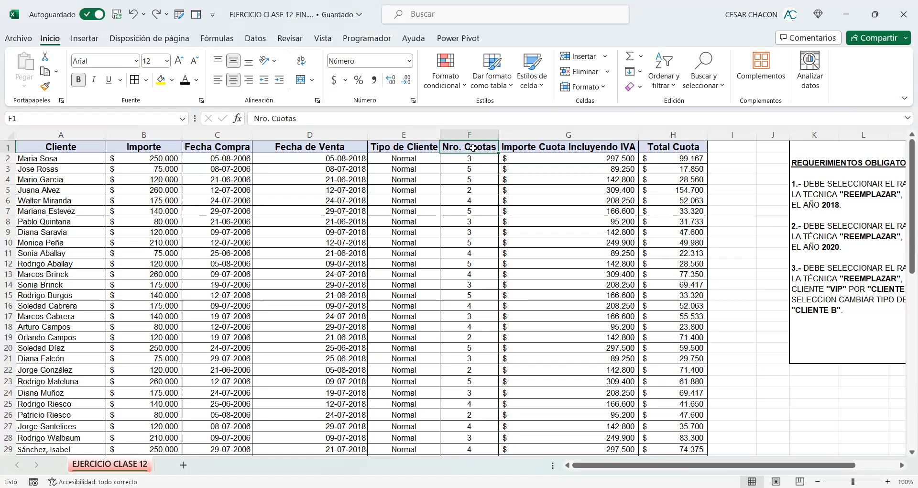
pyautogui.hotkey('ctrl', 'shift', 'Down')
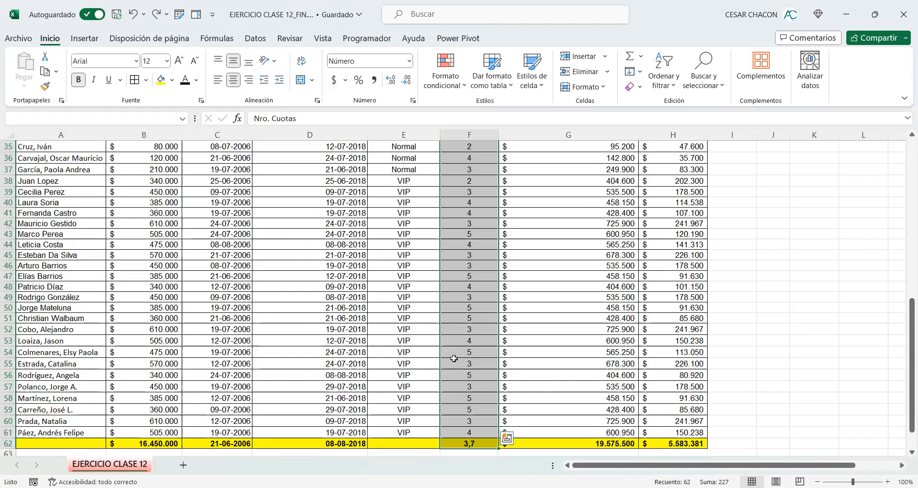
pyautogui.scroll(-4, 467, 324)
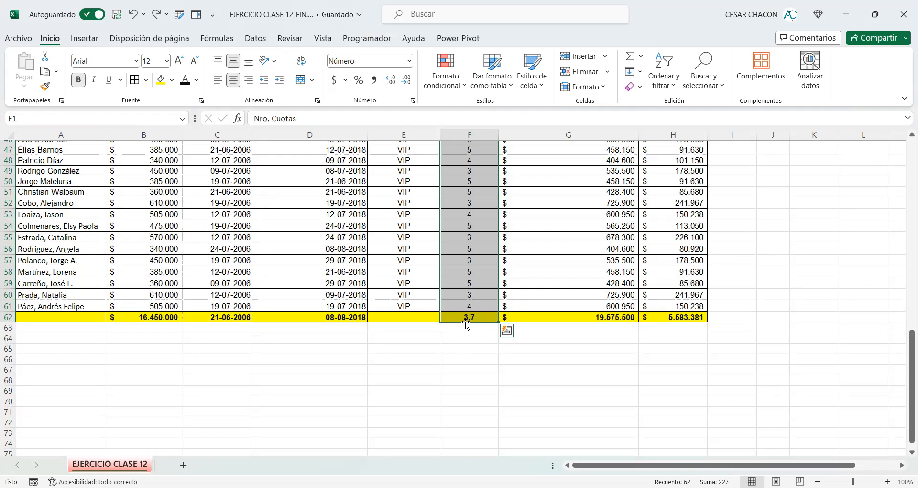
pyautogui.keyDown('ctrl'); pyautogui.click(468, 318); pyautogui.keyUp('ctrl')
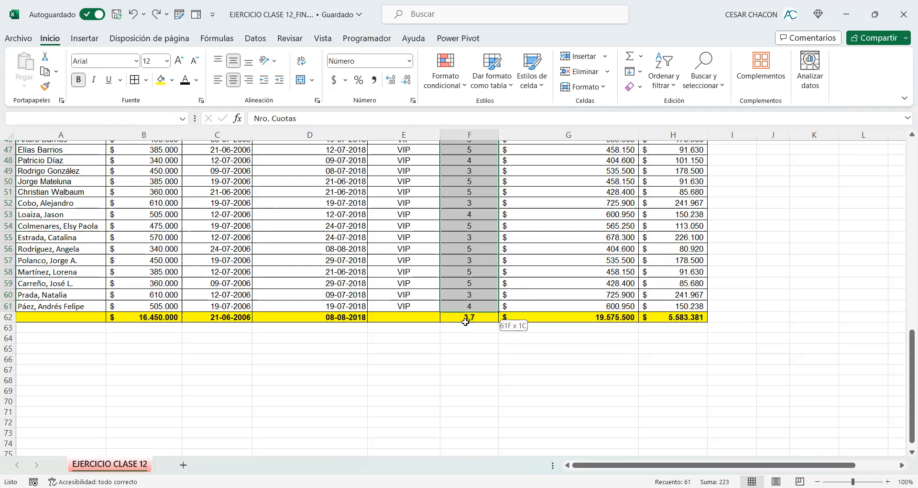
pyautogui.moveTo(905, 436); pyautogui.dragTo(906, 241)
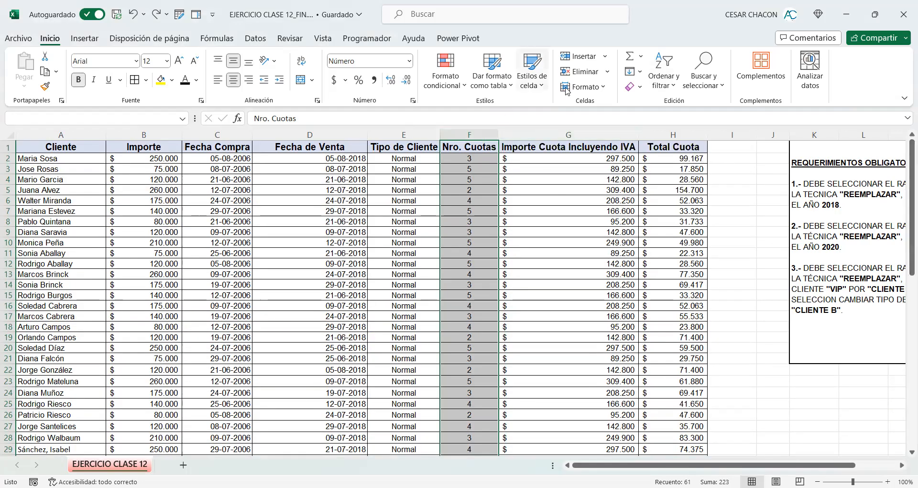
pyautogui.click(658, 86)
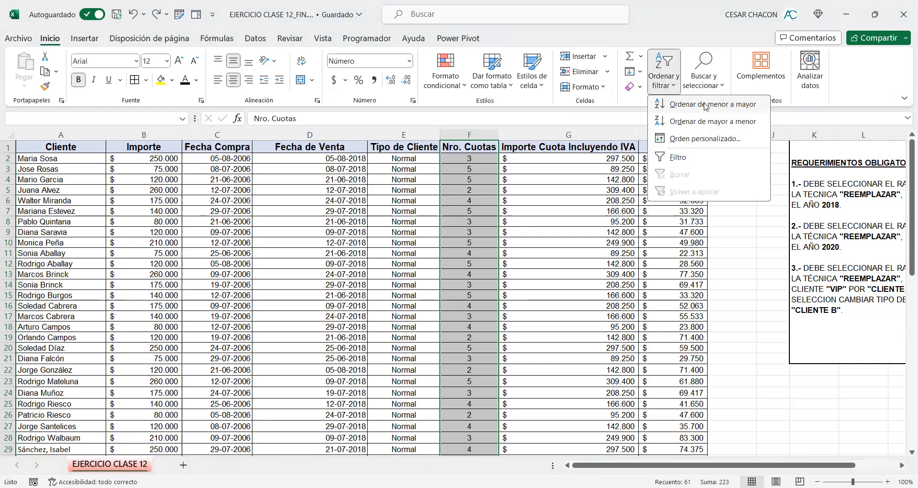
pyautogui.click(705, 104)
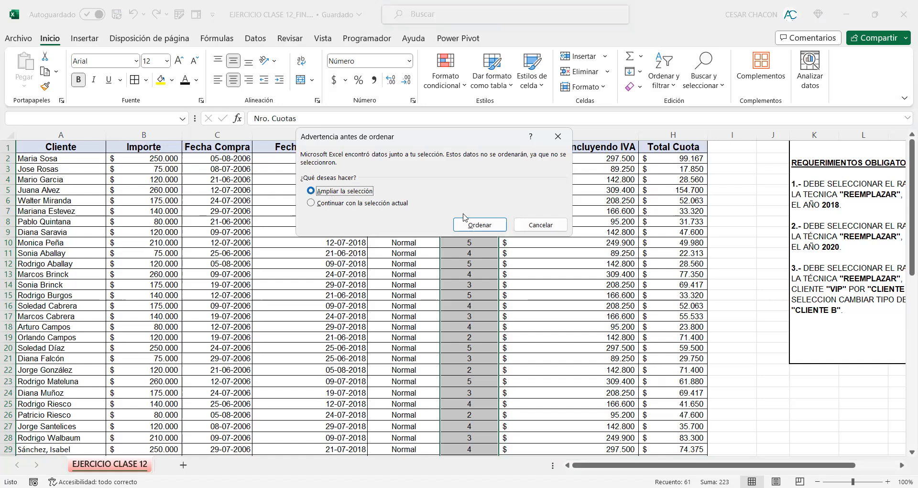
pyautogui.click(480, 225)
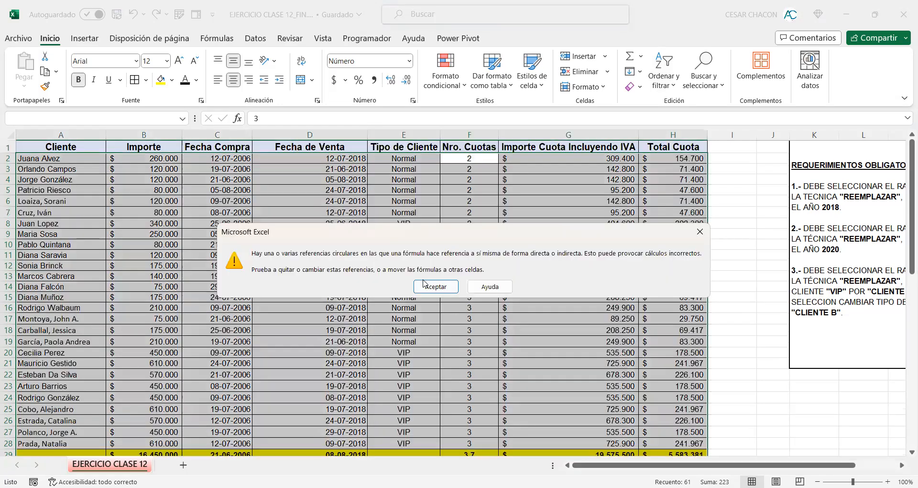
pyautogui.click(424, 286)
pyautogui.scroll(-7, 304, 256)
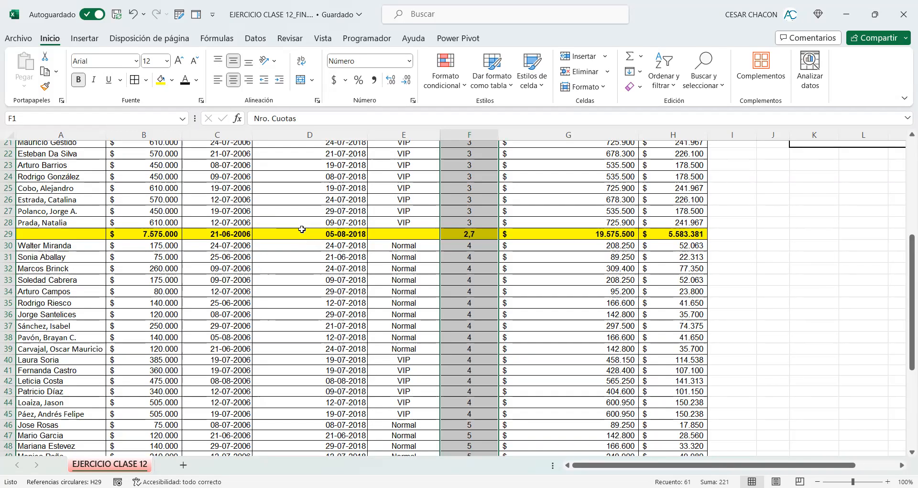
pyautogui.hotkey('ctrl', 'z')
# Step: Insert a blank row without formatting above the yellow totals row to separate it from the table, and select its cells A62:H62
pyautogui.scroll(-10, 304, 231)
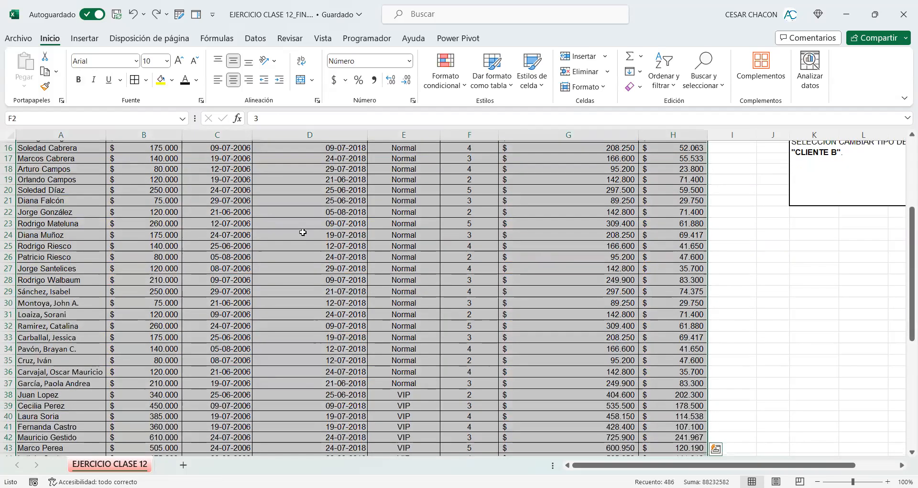
pyautogui.scroll(-8, 334, 229)
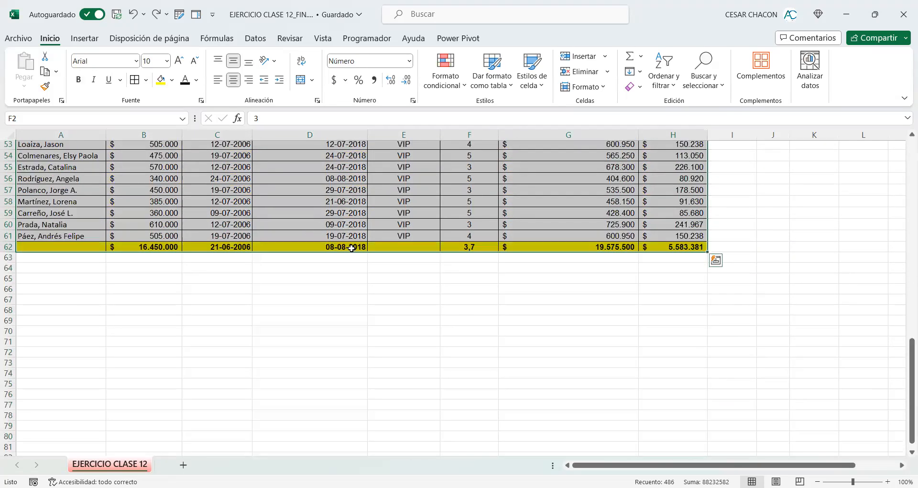
pyautogui.click(352, 260)
pyautogui.click(353, 245)
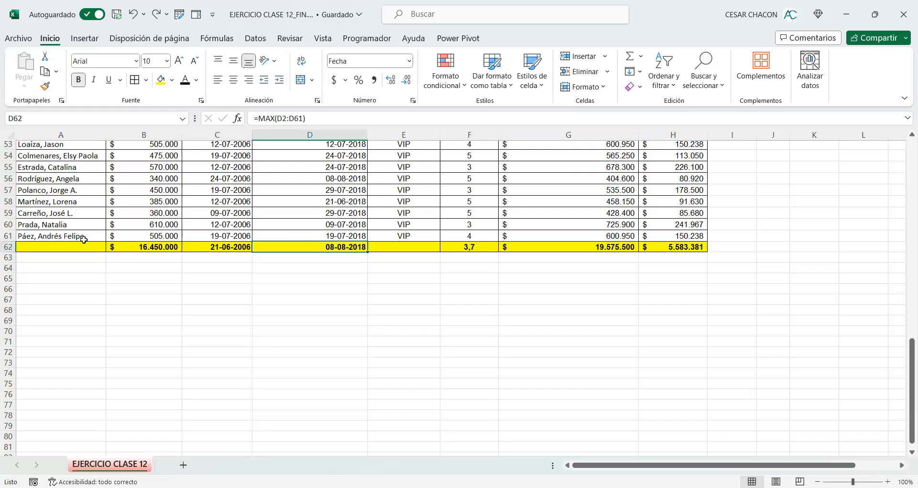
pyautogui.click(8, 246)
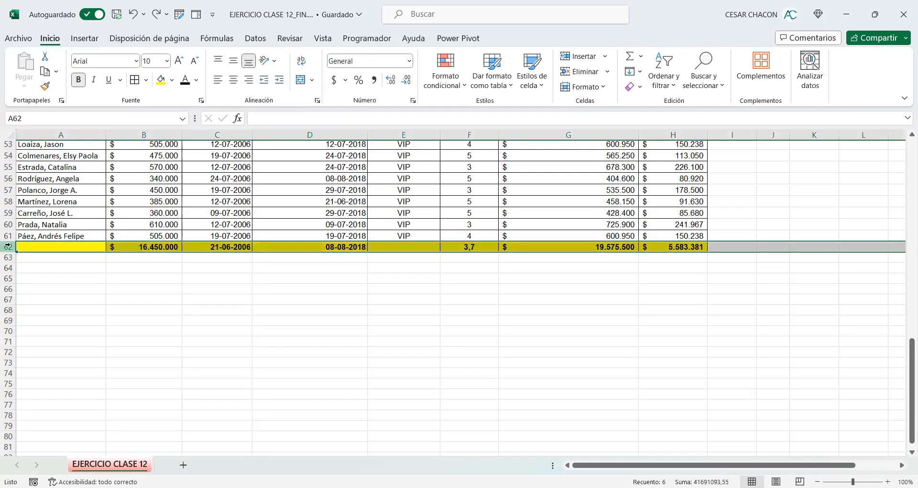
pyautogui.rightClick(8, 246)
pyautogui.click(51, 353)
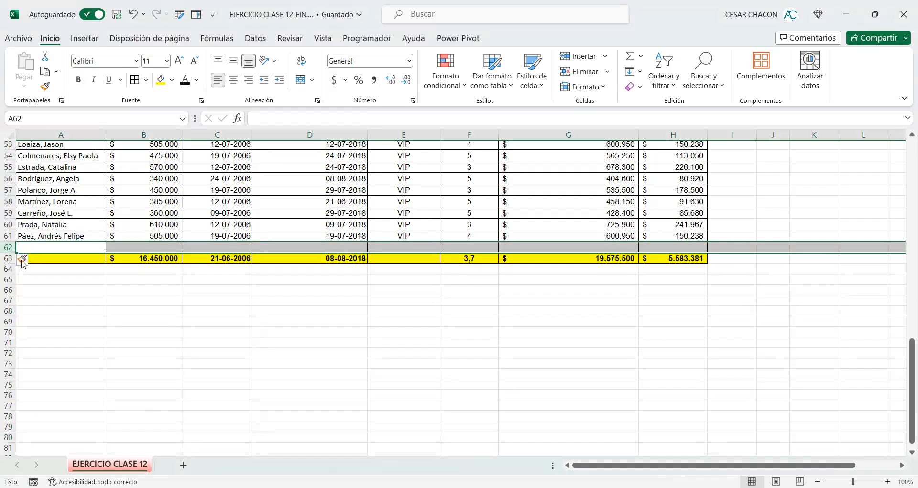
pyautogui.click(22, 259)
pyautogui.click(41, 302)
pyautogui.click(60, 246)
pyautogui.moveTo(60, 245); pyautogui.dragTo(693, 249)
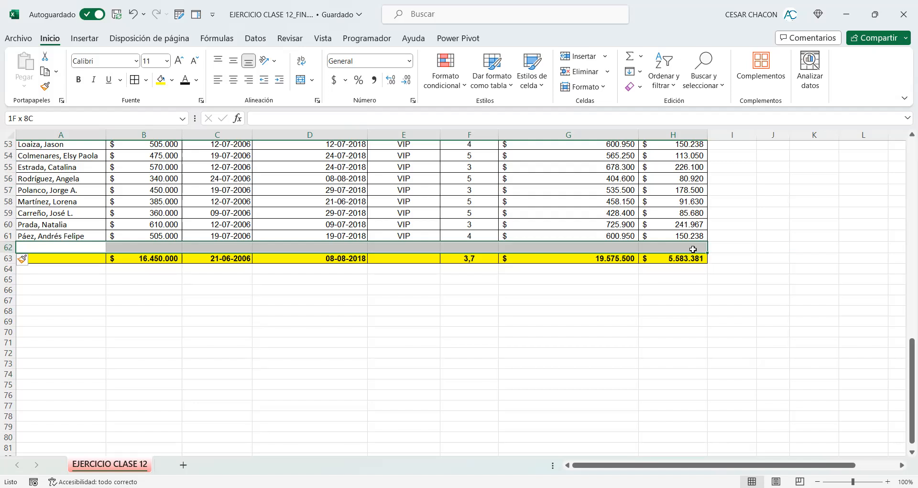
pyautogui.moveTo(694, 249); pyautogui.dragTo(694, 250)
# Step: Sort the table from smallest to largest by Nro. Cuotas (F1:F61), expanding the selection, and review the sorted rows
pyautogui.click(469, 237)
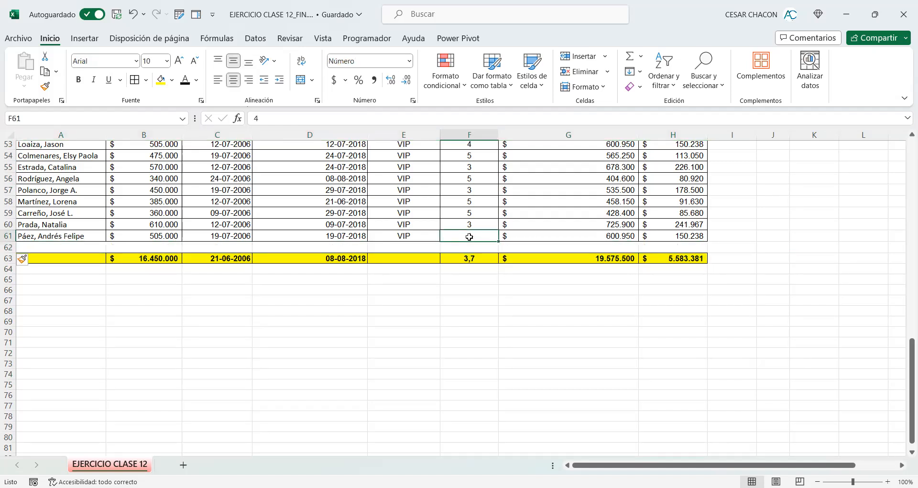
pyautogui.hotkey('ctrl', 'shift', 'Up')
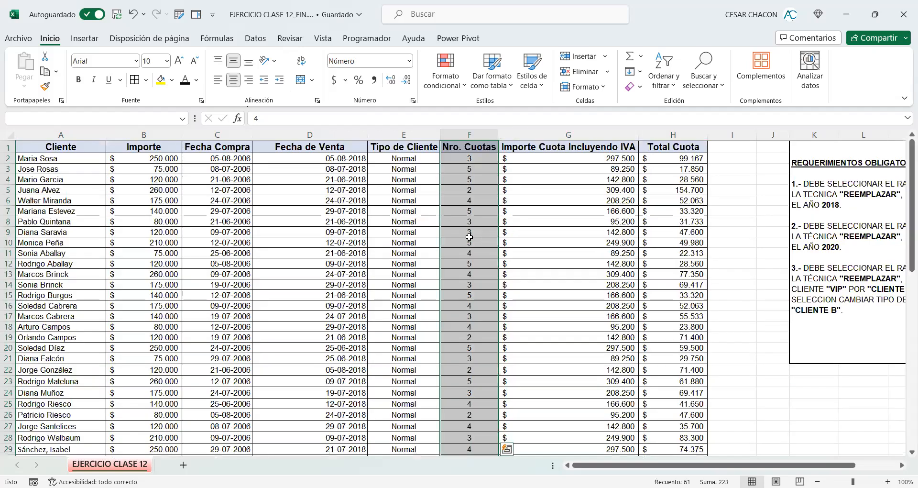
pyautogui.click(664, 86)
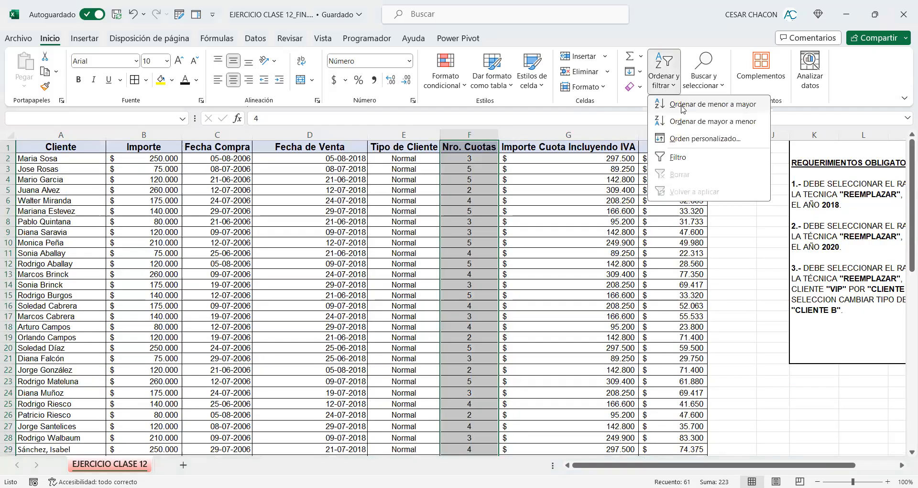
pyautogui.click(683, 105)
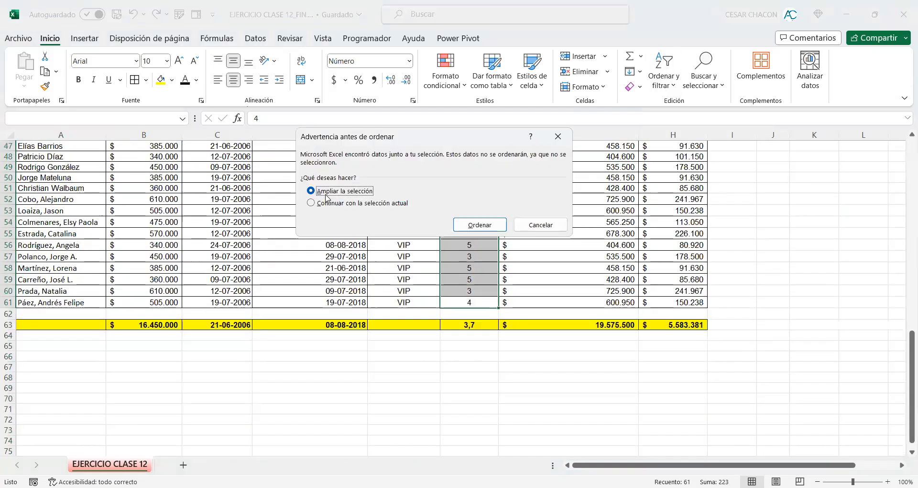
pyautogui.click(480, 225)
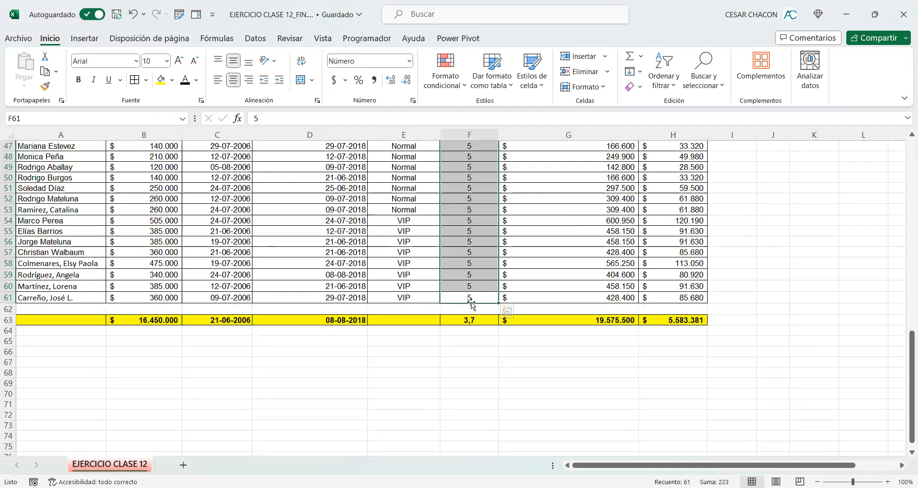
pyautogui.scroll(15, 449, 287)
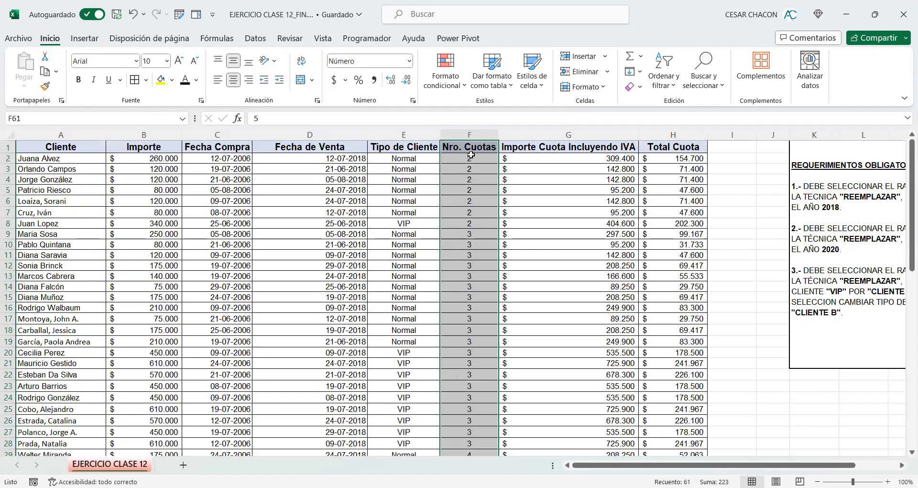
pyautogui.scroll(-9, 467, 244)
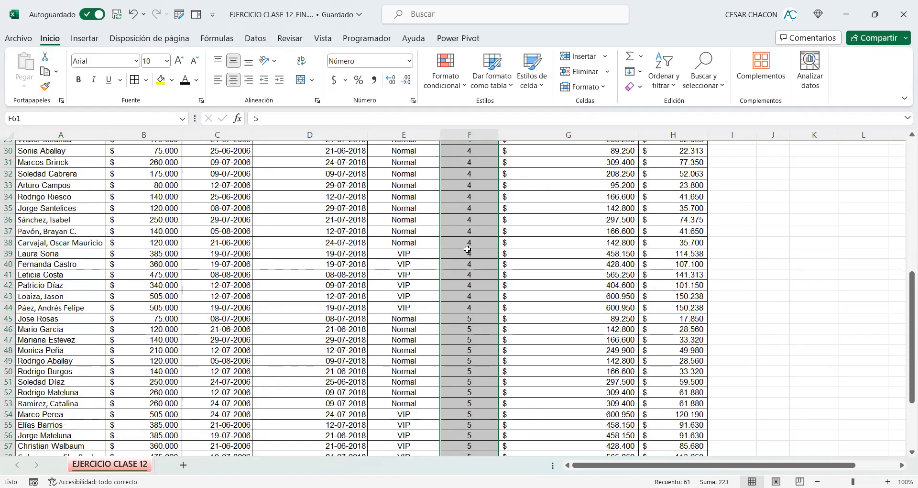
pyautogui.scroll(9, 468, 249)
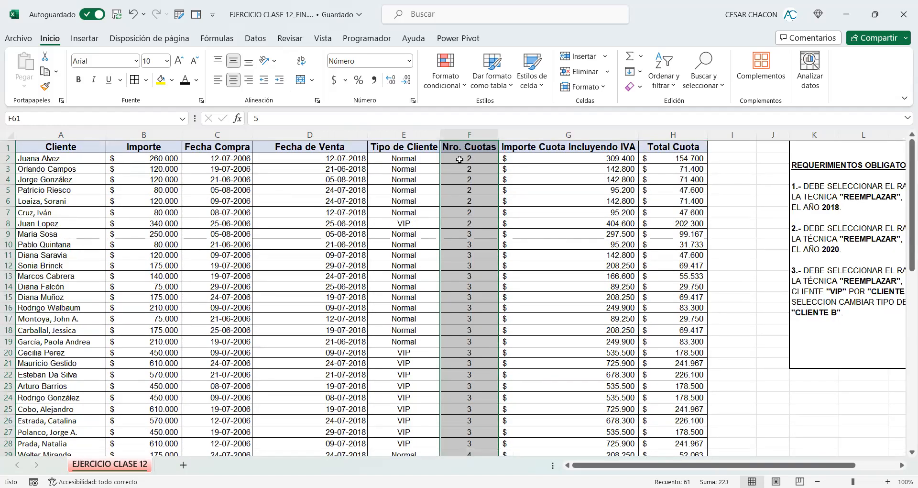
pyautogui.scroll(-9, 460, 160)
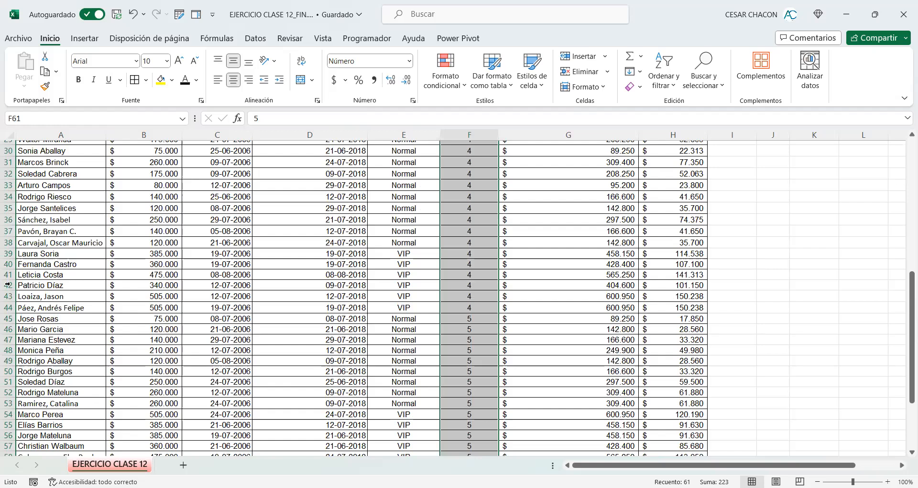
# Step: Examine the end of the sorted table, comparing blank row 62 with the yellow totals row 63 kept apart from the data
pyautogui.scroll(-7, 7, 285)
pyautogui.click(7, 282)
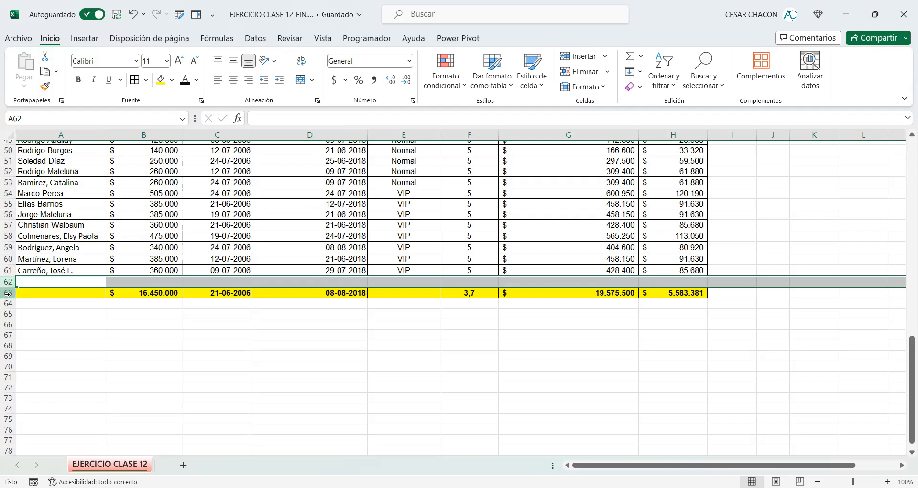
pyautogui.click(7, 293)
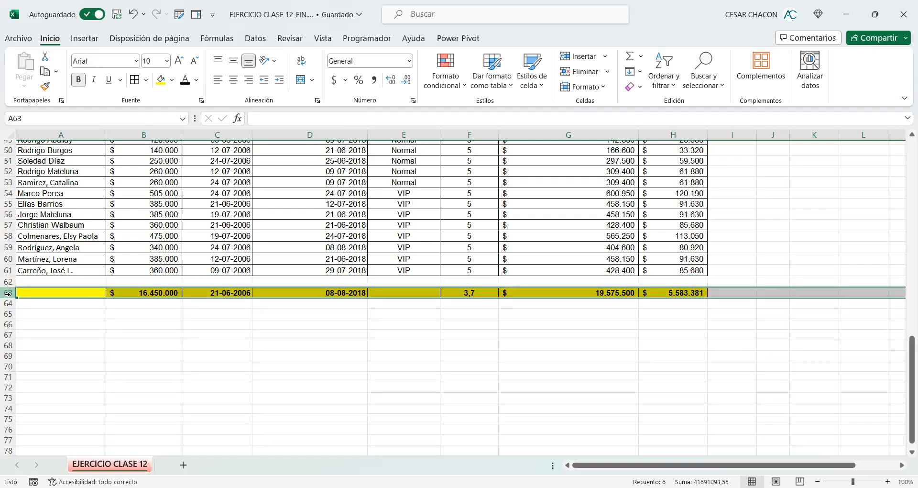
pyautogui.click(458, 269)
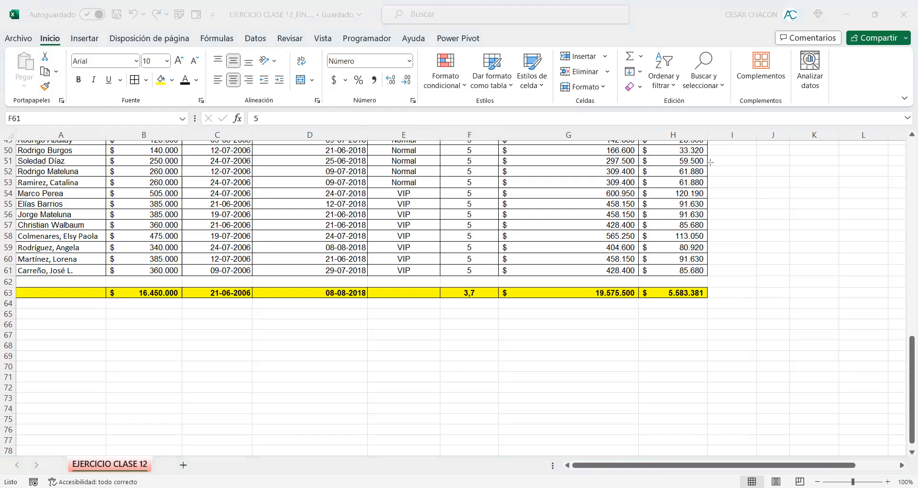
pyautogui.moveTo(707, 151); pyautogui.dragTo(708, 272)
pyautogui.click(77, 280)
pyautogui.click(162, 279)
pyautogui.click(322, 278)
pyautogui.click(419, 280)
pyautogui.click(532, 281)
pyautogui.click(673, 280)
pyautogui.scroll(16, 316, 149)
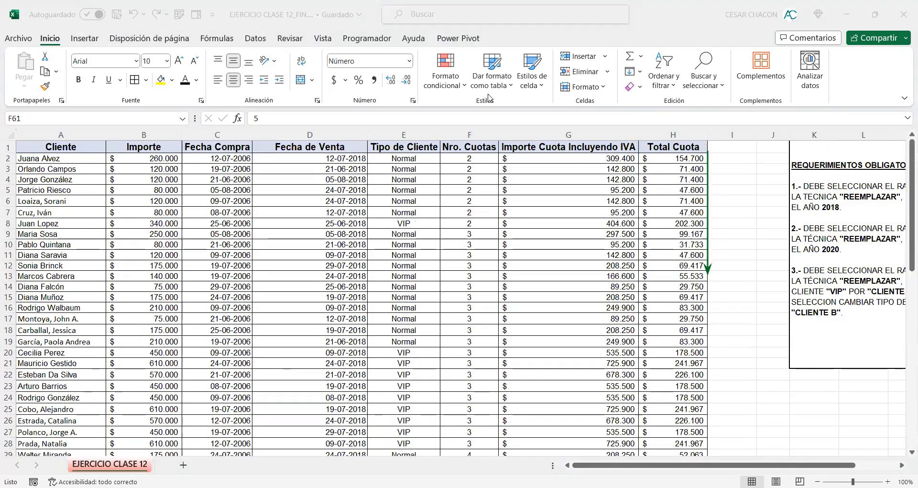
# Step: Select the Importe column from B61 up to its header B1, excluding the totals cell, and open the sort options
pyautogui.click(666, 91)
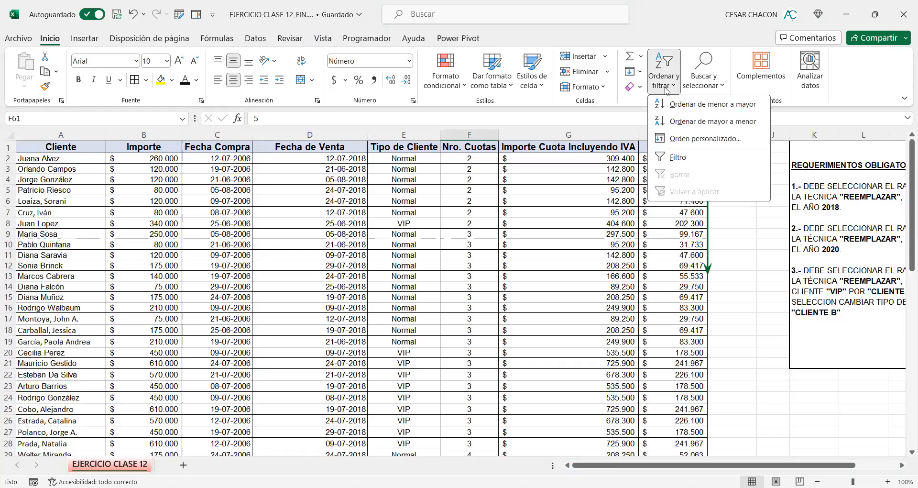
pyautogui.click(460, 202)
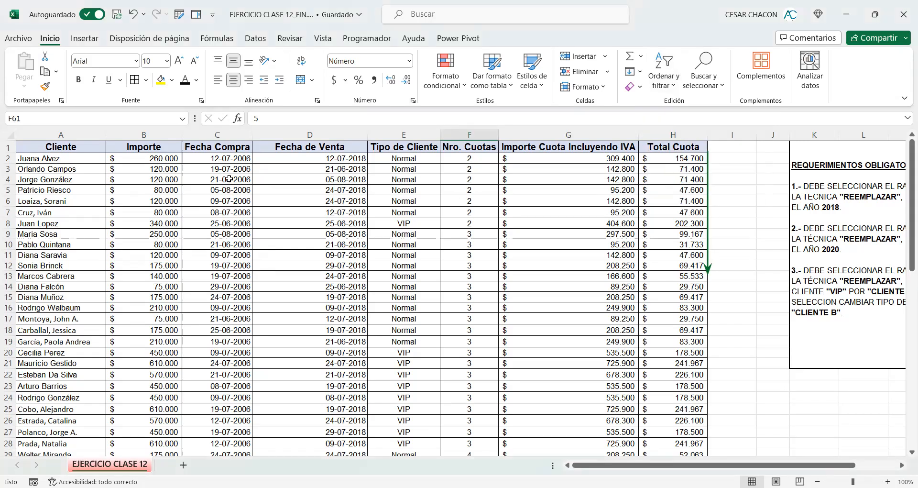
pyautogui.click(166, 146)
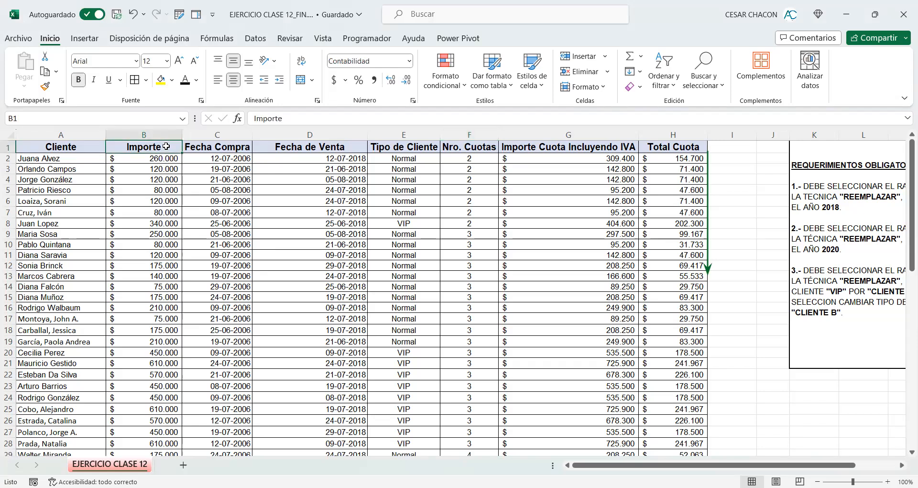
pyautogui.hotkey('ctrl', 'shift', 'Down')
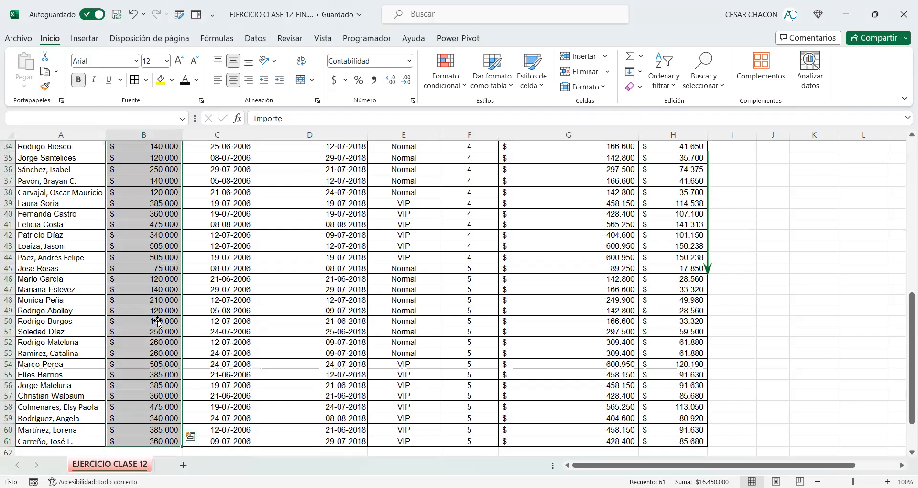
pyautogui.scroll(-4, 158, 322)
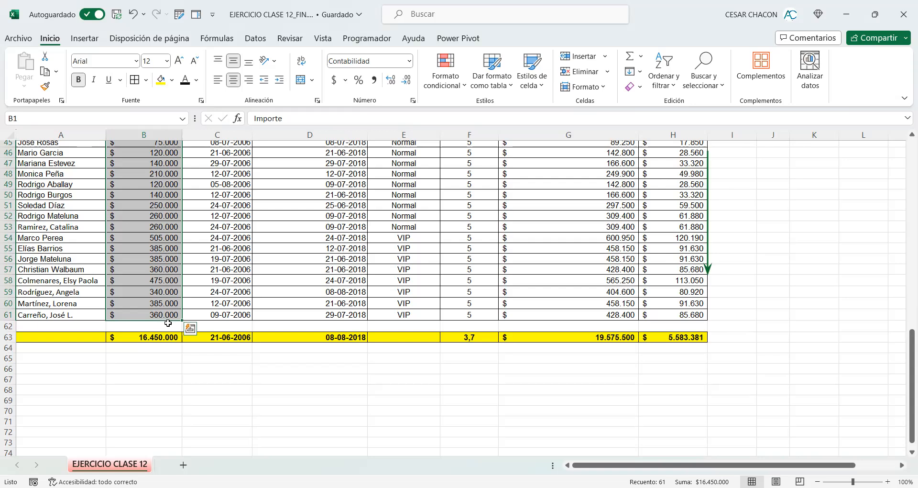
pyautogui.click(147, 315)
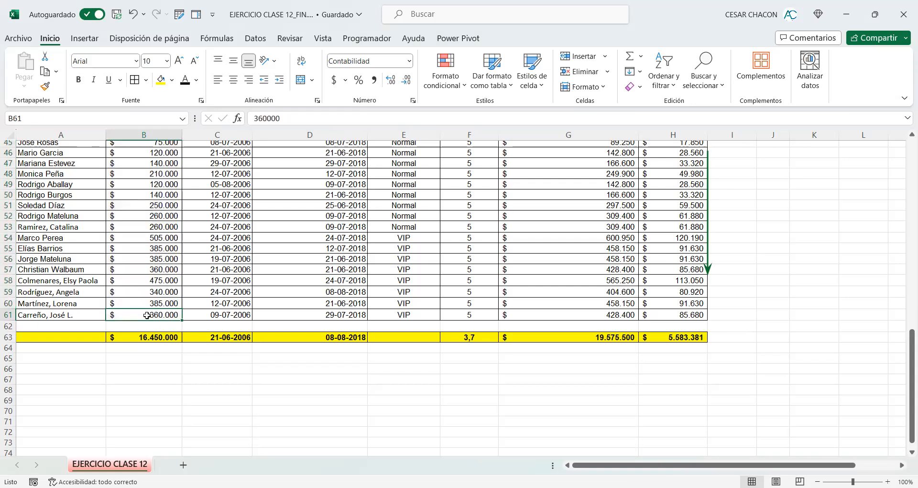
pyautogui.hotkey('ctrl', 'shift', 'Up')
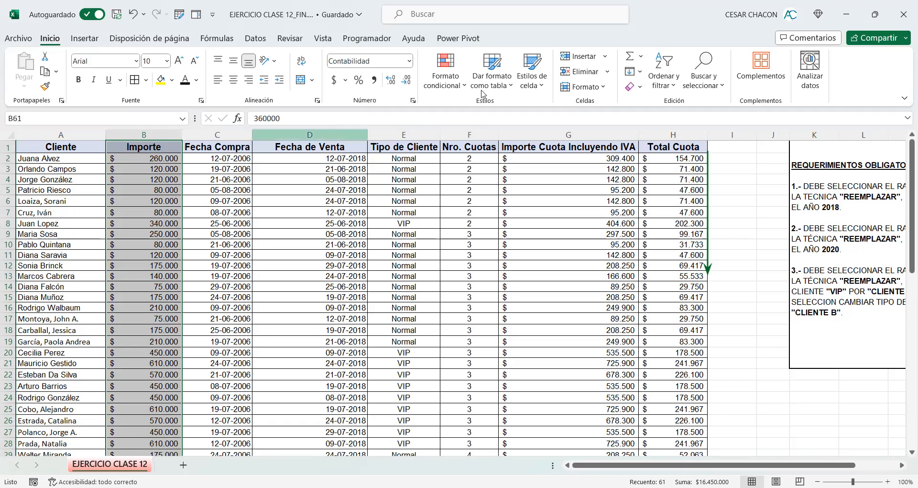
pyautogui.click(664, 79)
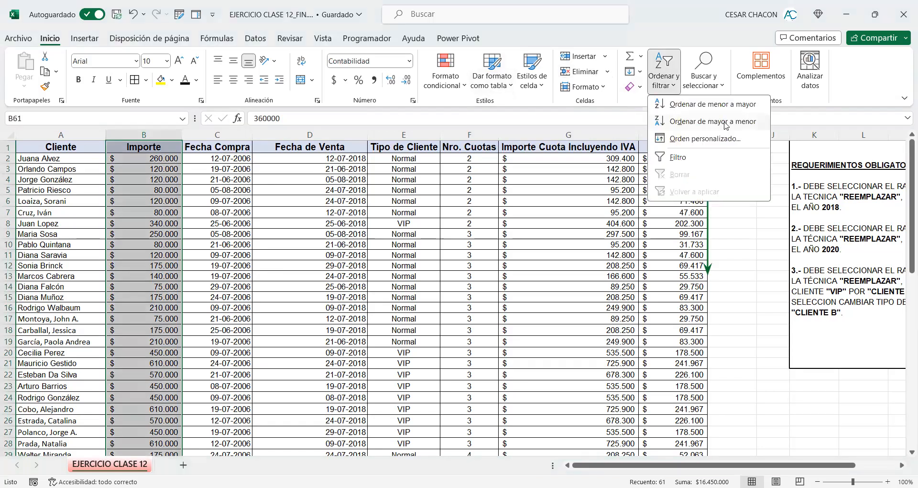
# Step: Sort the table by Importe from largest to smallest, expanding the selection to the adjacent columns, and inspect the sorted rows
pyautogui.click(716, 122)
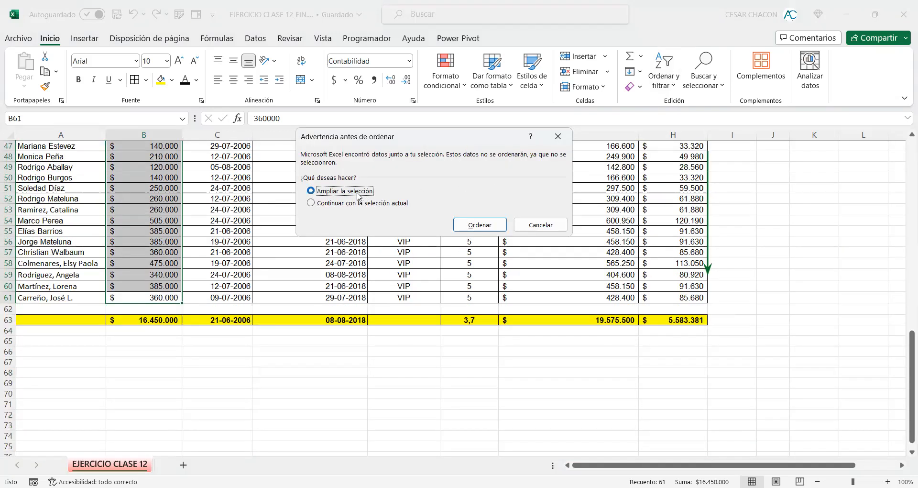
pyautogui.click(489, 228)
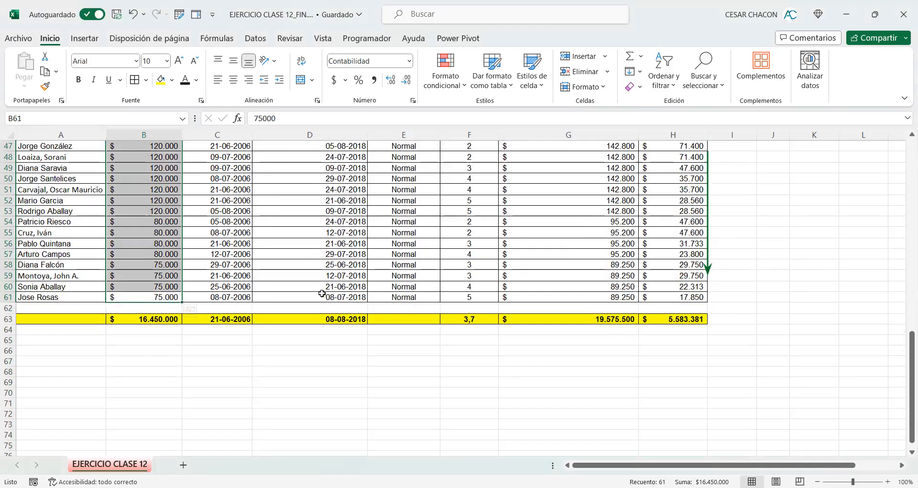
pyautogui.scroll(15, 322, 293)
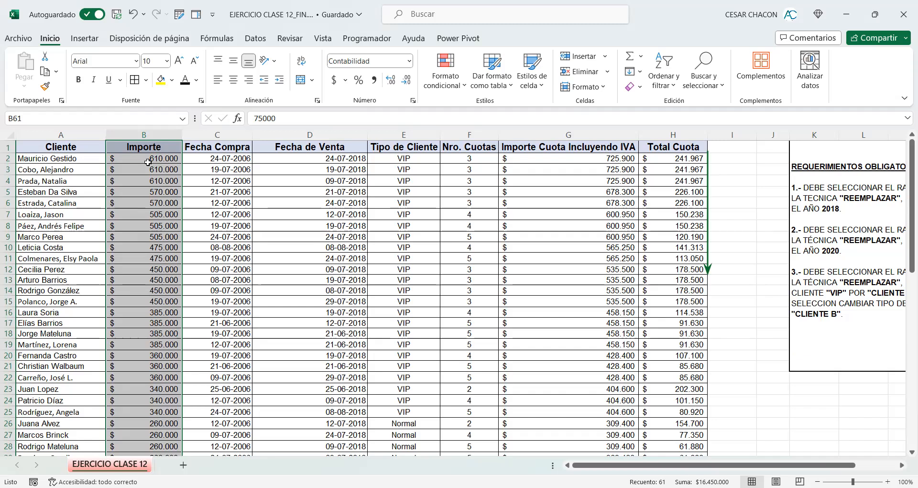
pyautogui.scroll(-14, 149, 162)
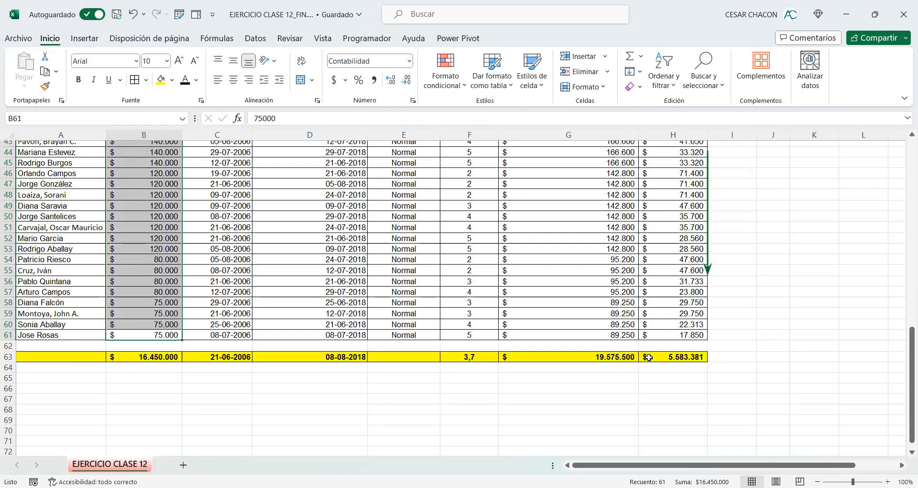
pyautogui.click(8, 346)
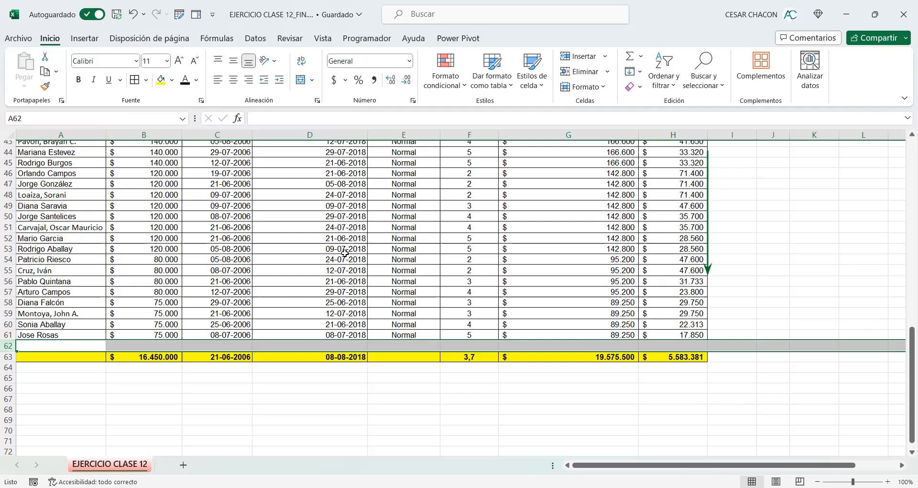
pyautogui.scroll(14, 345, 253)
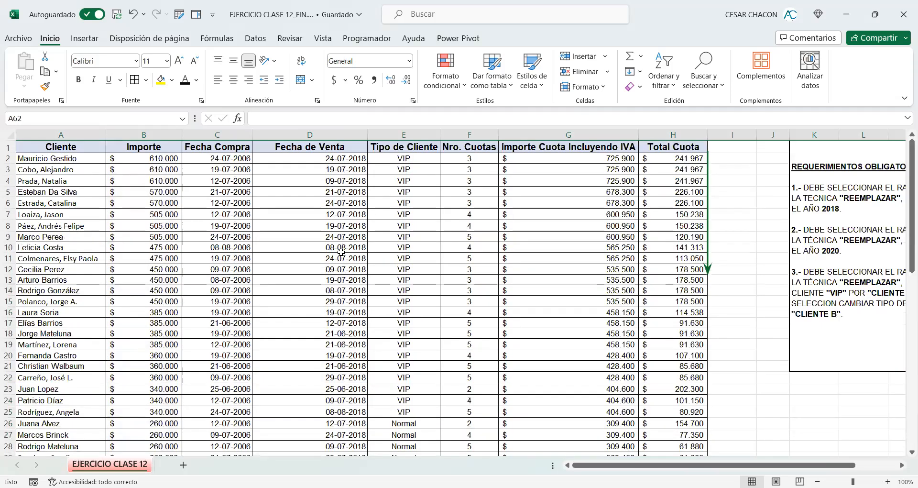
pyautogui.click(660, 77)
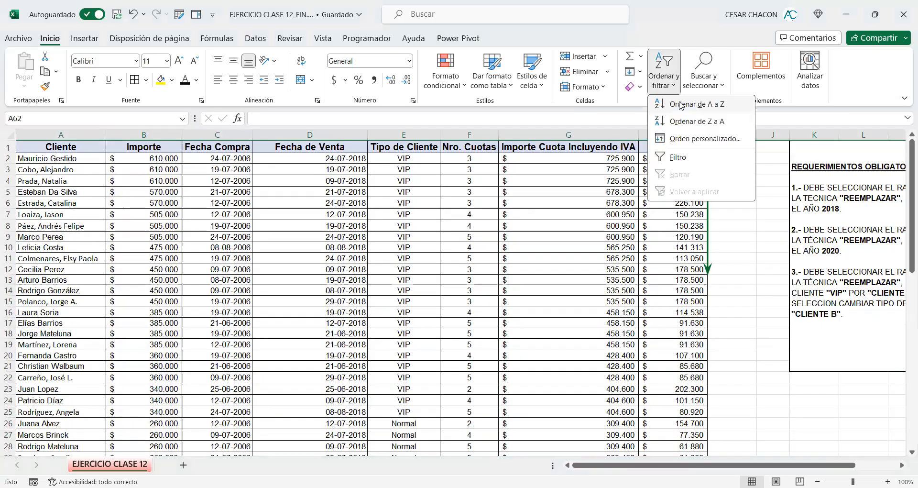
pyautogui.click(338, 225)
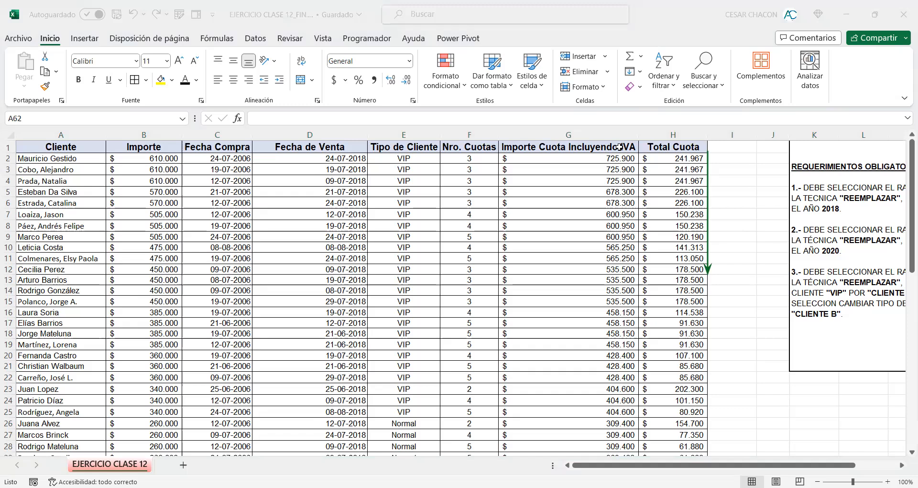
pyautogui.click(708, 209)
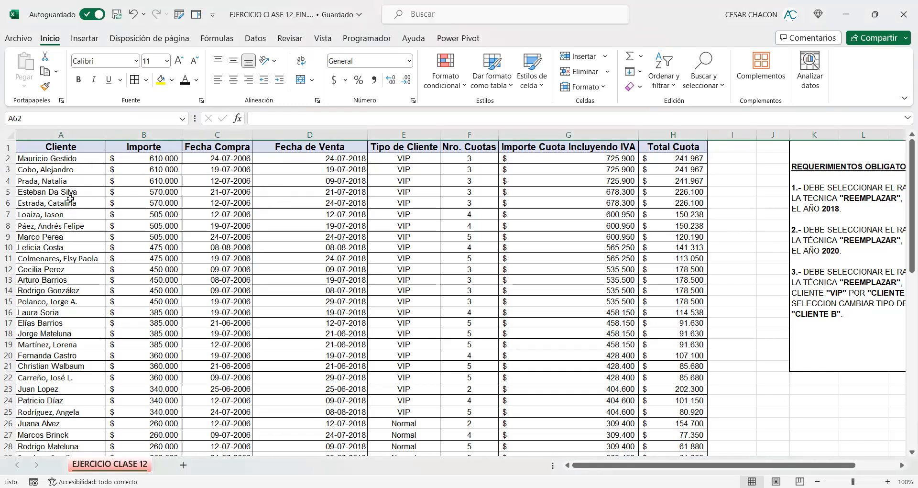
# Step: Undo the recent sorts and the inserted row to restore the table's original client order
pyautogui.click(143, 16)
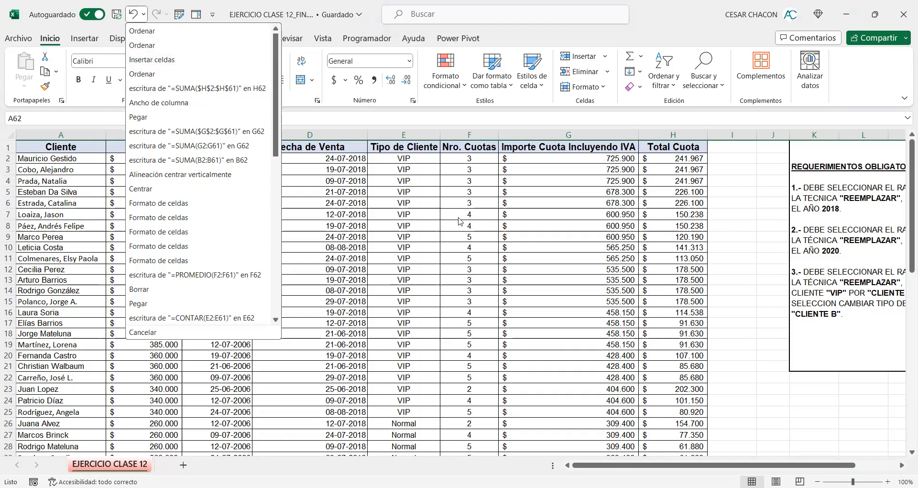
pyautogui.click(134, 15)
pyautogui.click(134, 15)
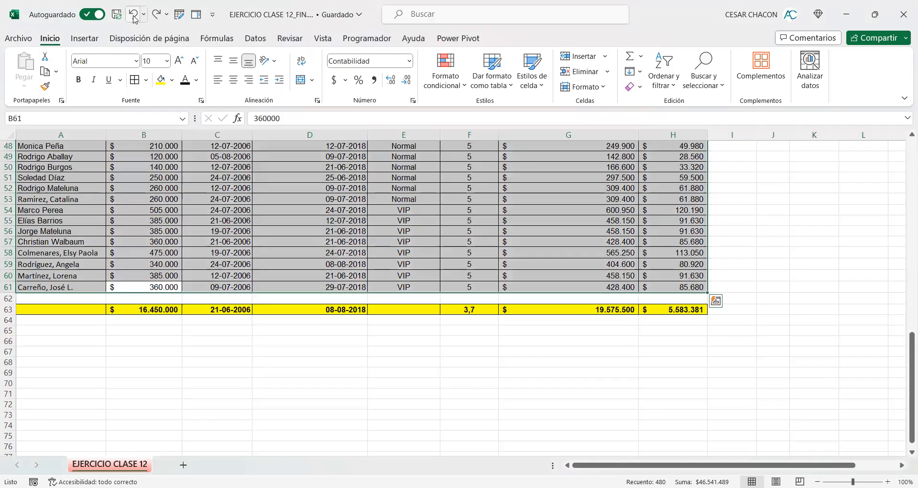
pyautogui.scroll(16, 211, 200)
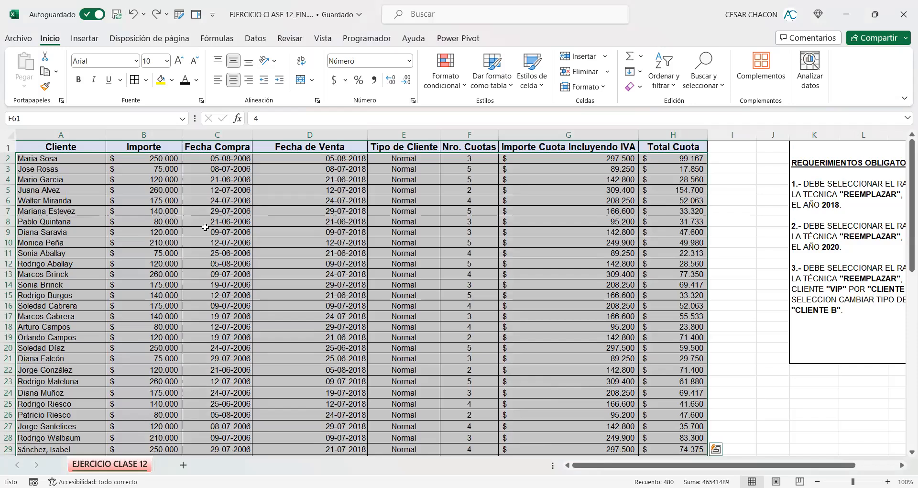
pyautogui.click(134, 14)
pyautogui.scroll(15, 210, 201)
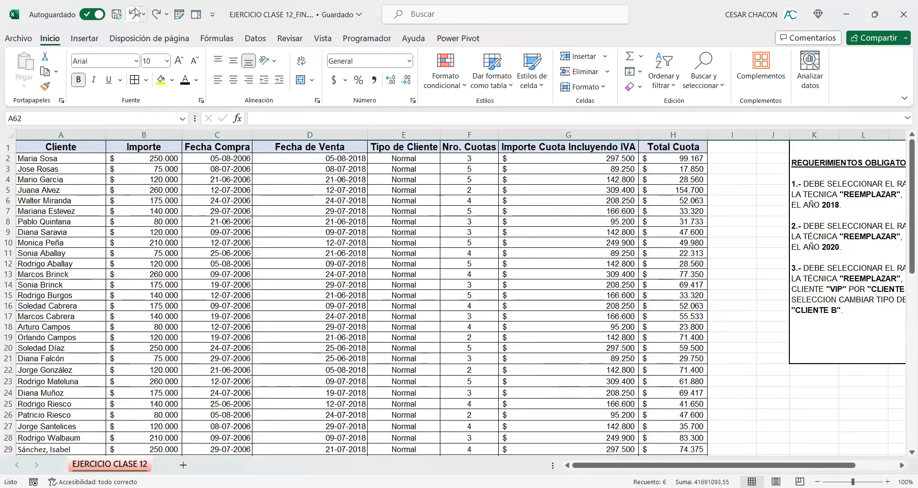
pyautogui.click(135, 13)
pyautogui.scroll(1, 211, 214)
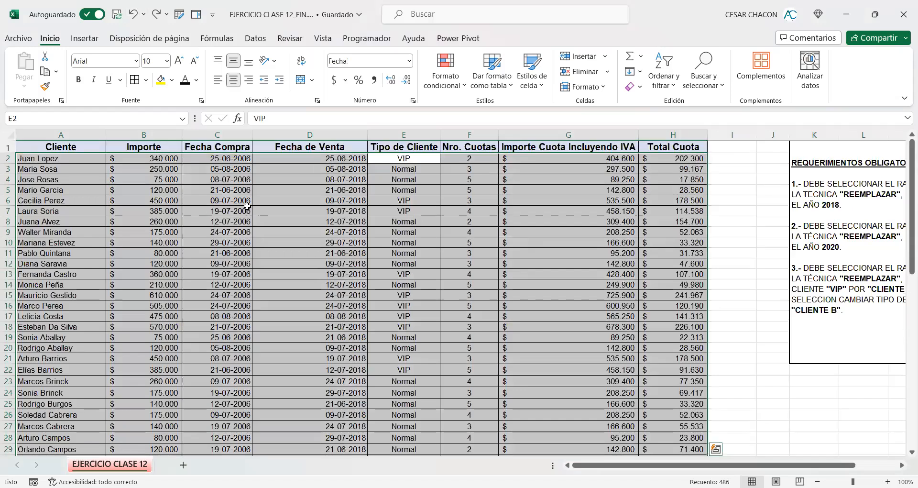
# Step: Review the restored table through its totals row, checking the Tipo de Cliente and Importe columns
pyautogui.scroll(-14, 247, 206)
pyautogui.scroll(2, 257, 207)
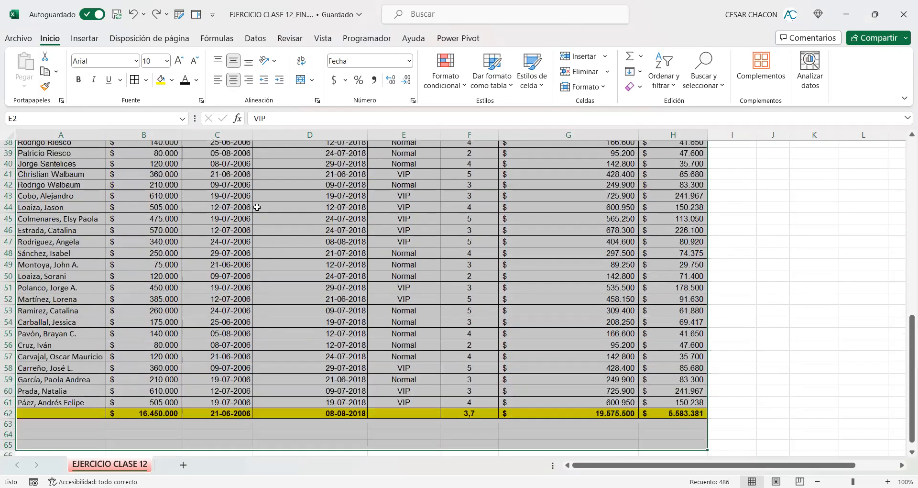
pyautogui.scroll(12, 257, 207)
pyautogui.moveTo(404, 159); pyautogui.dragTo(405, 221)
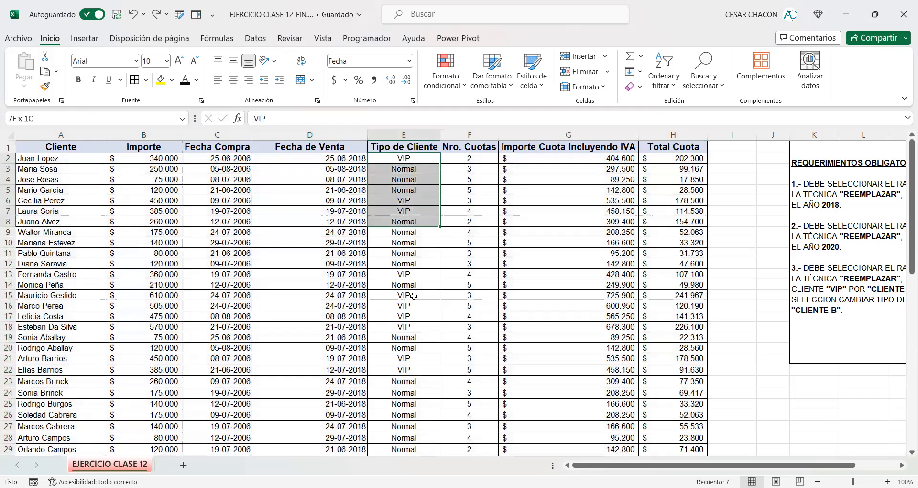
pyautogui.moveTo(414, 296); pyautogui.dragTo(310, 316)
pyautogui.moveTo(132, 162); pyautogui.dragTo(152, 241)
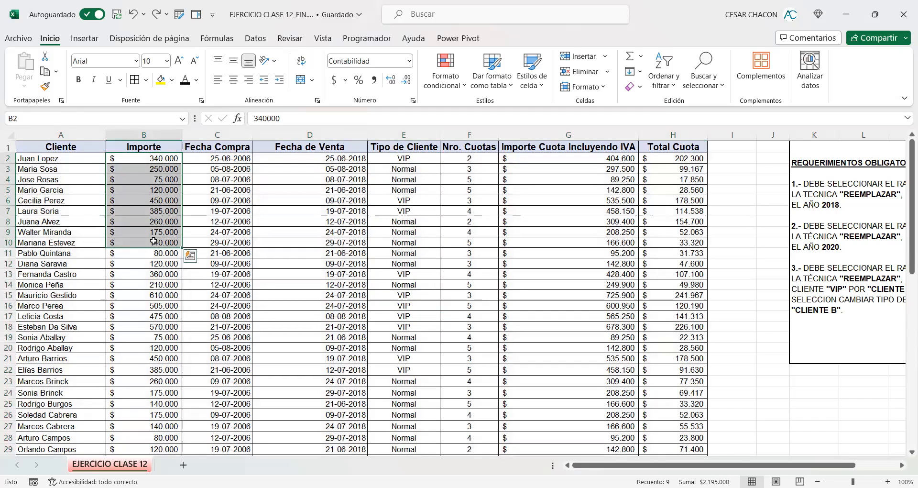
# Step: Insert a blank row above the yellow totals row in row 62 to separate it from the client data
pyautogui.scroll(-15, 154, 241)
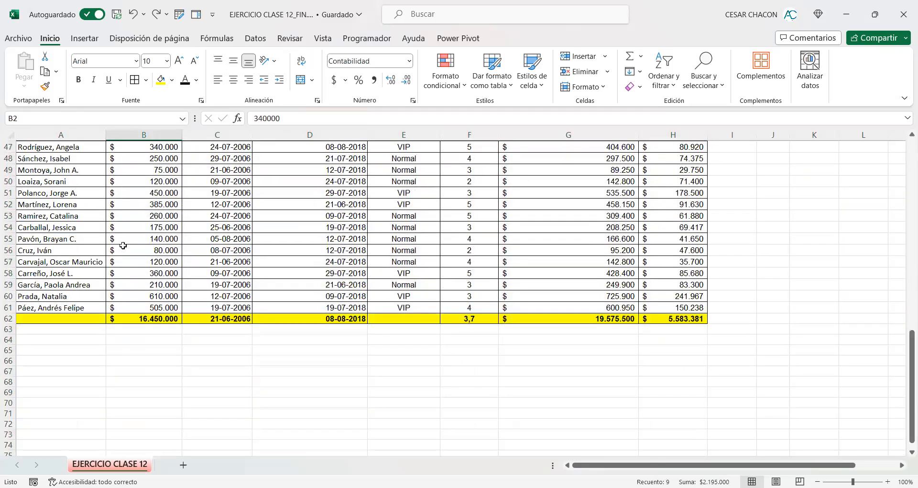
pyautogui.click(52, 317)
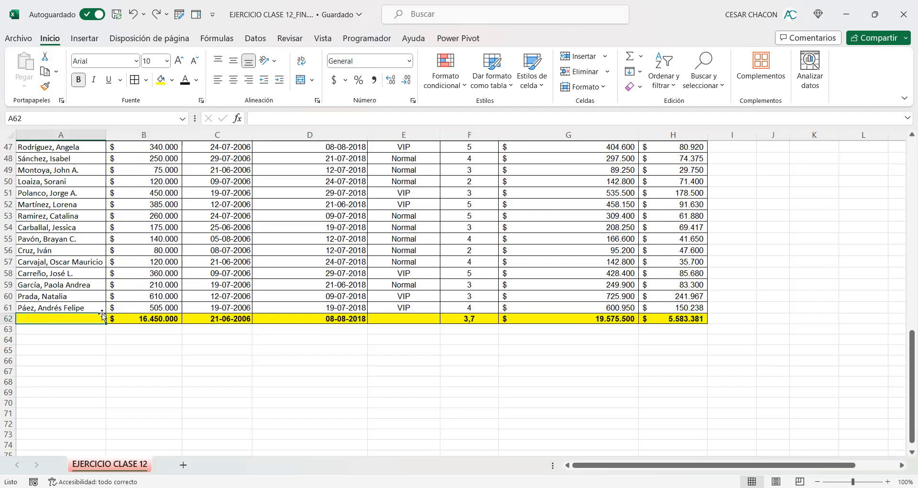
pyautogui.doubleClick(6, 324)
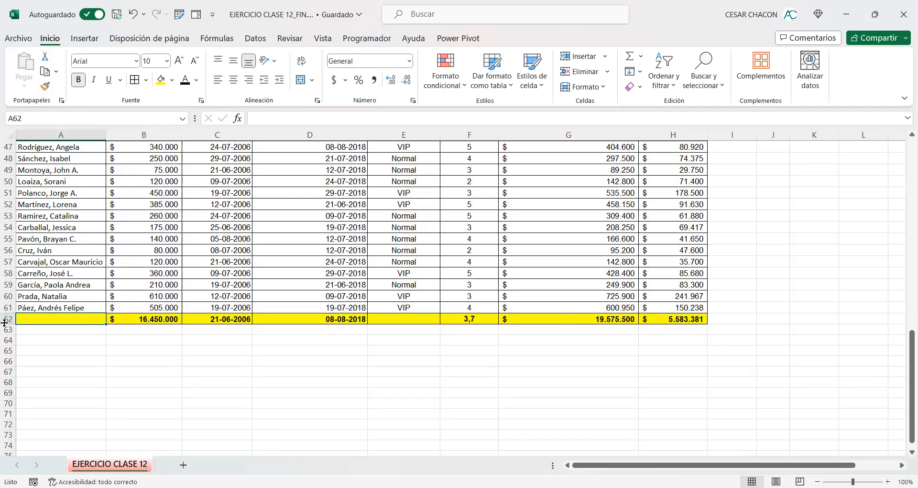
pyautogui.click(8, 319)
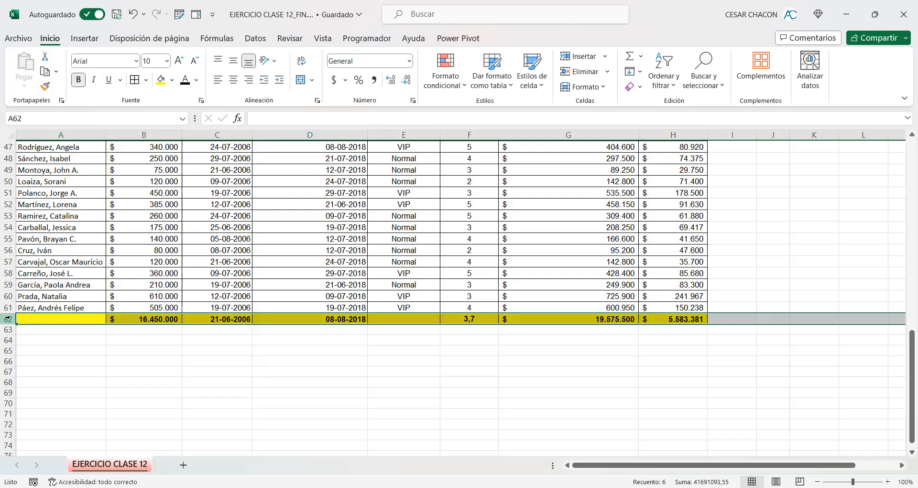
pyautogui.hotkey('shift', 'F10')
pyautogui.press('Return')
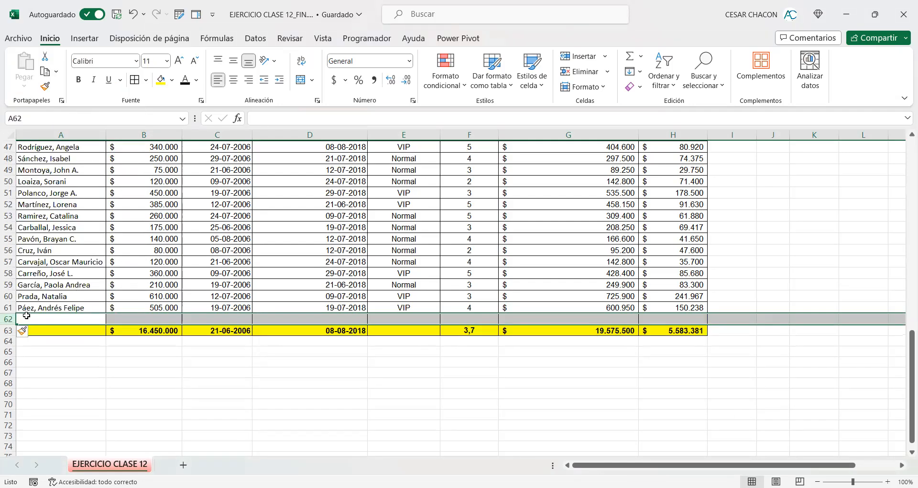
pyautogui.click(24, 332)
pyautogui.click(50, 375)
pyautogui.moveTo(45, 317); pyautogui.dragTo(683, 322)
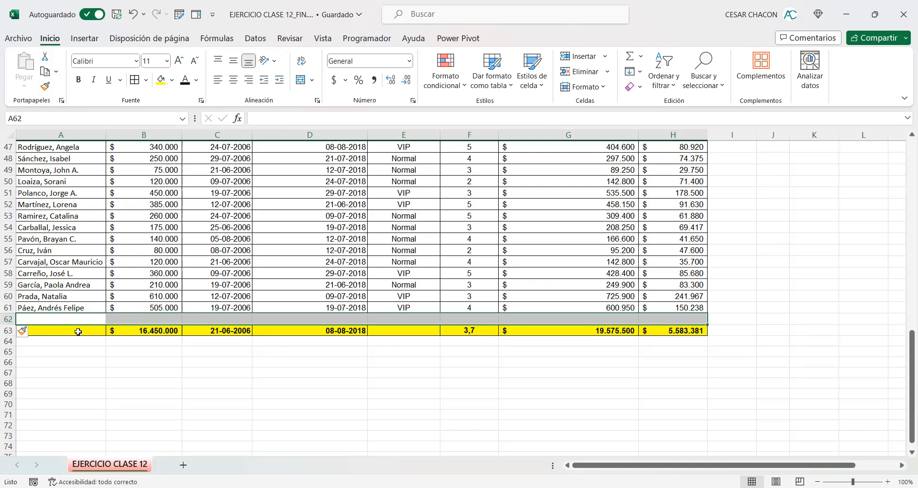
# Step: Insert a new column before Cliente and give it the same format as the column to its right
pyautogui.scroll(15, 244, 327)
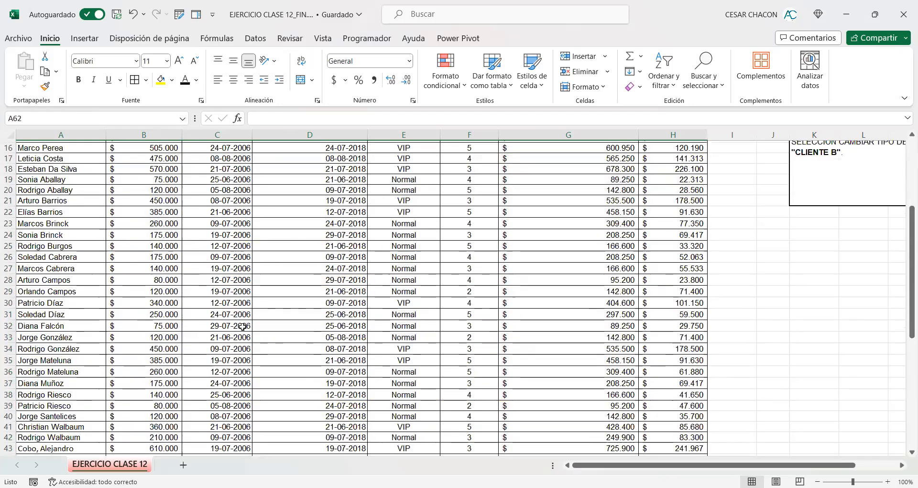
pyautogui.click(87, 135)
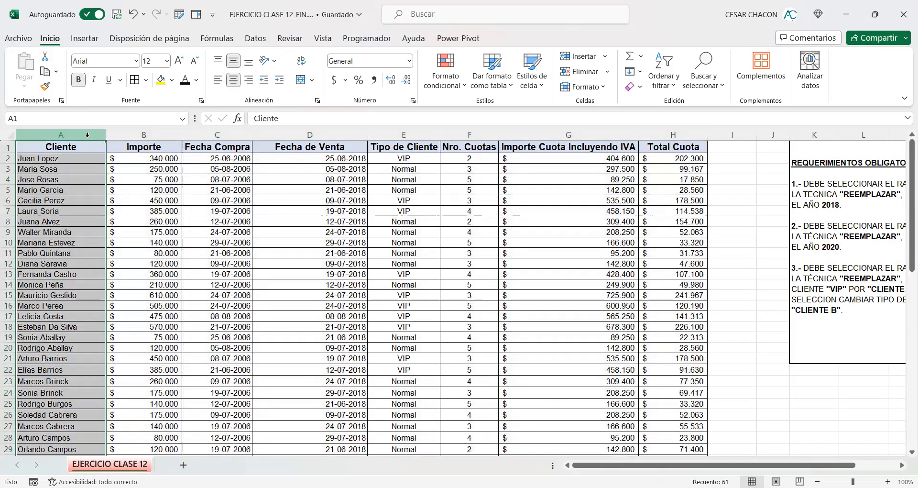
pyautogui.rightClick(89, 142)
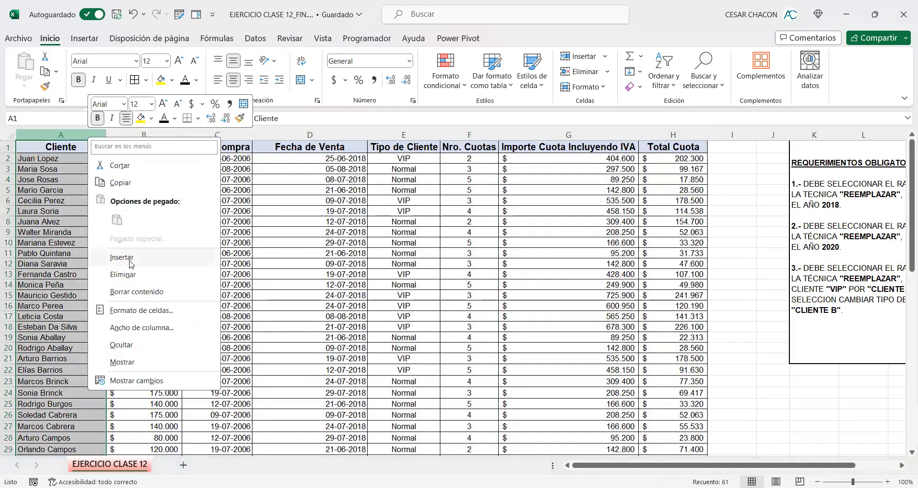
pyautogui.click(122, 257)
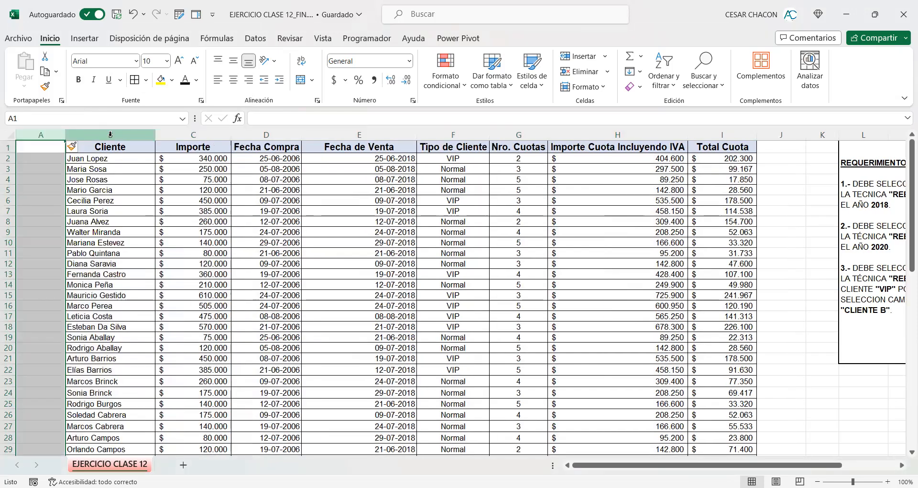
pyautogui.click(75, 146)
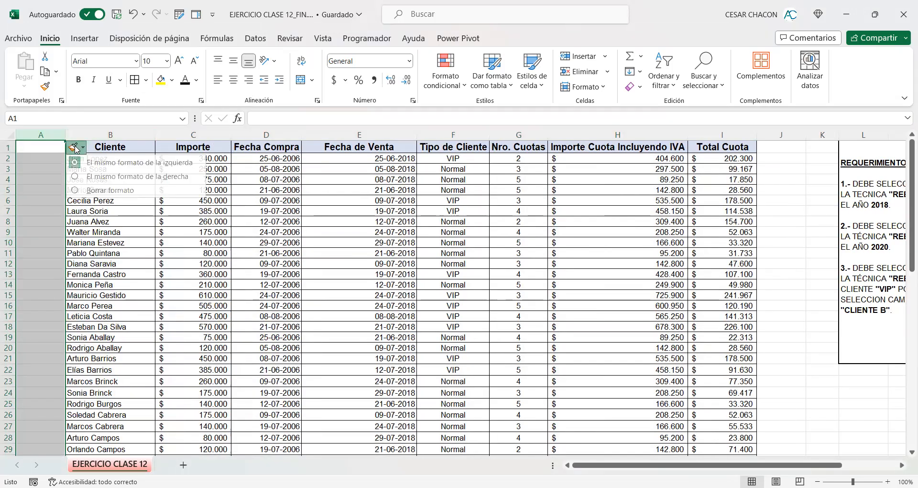
pyautogui.click(80, 177)
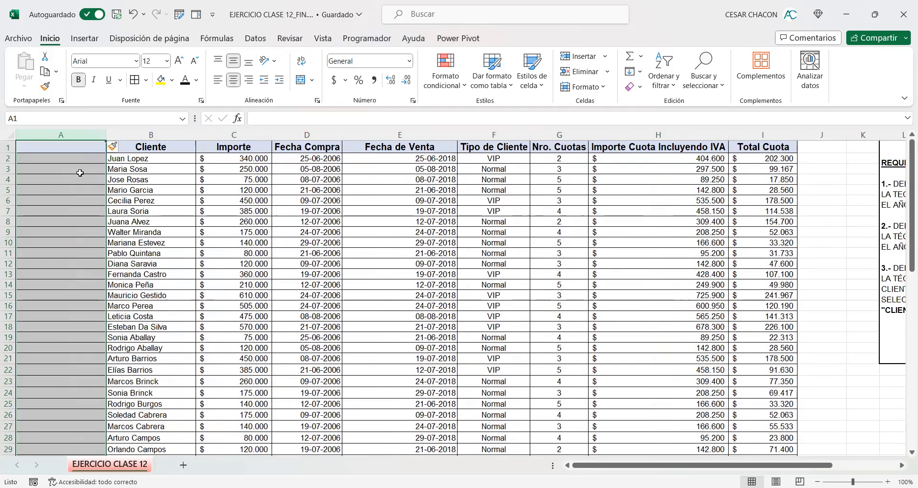
# Step: Enter the header ID in cell A1 and make column A slightly narrower
pyautogui.click(69, 147)
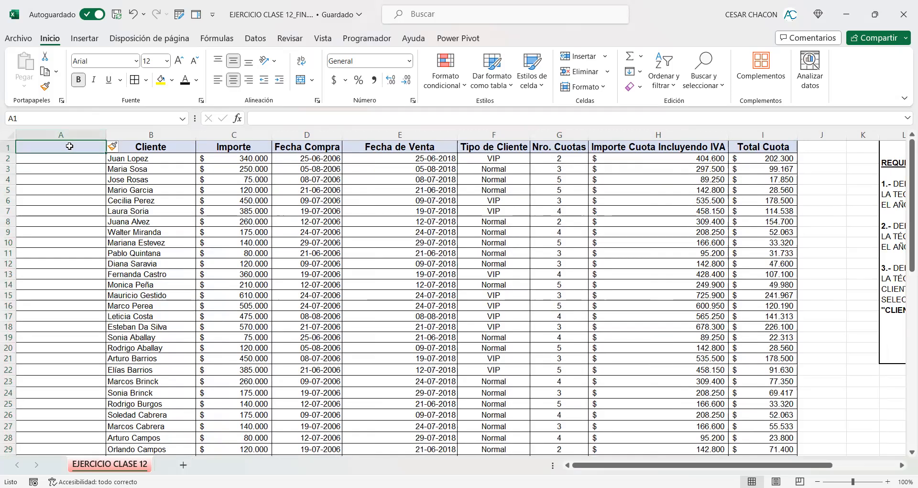
pyautogui.write('ID')
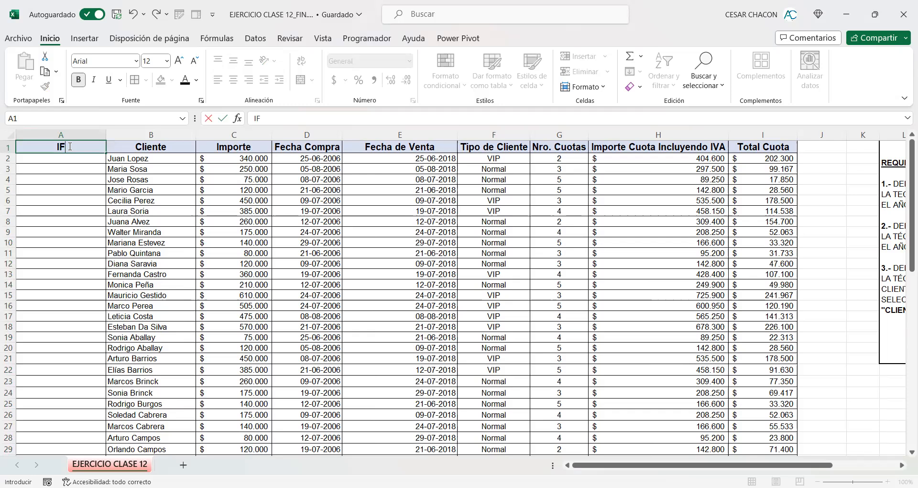
pyautogui.press('Return')
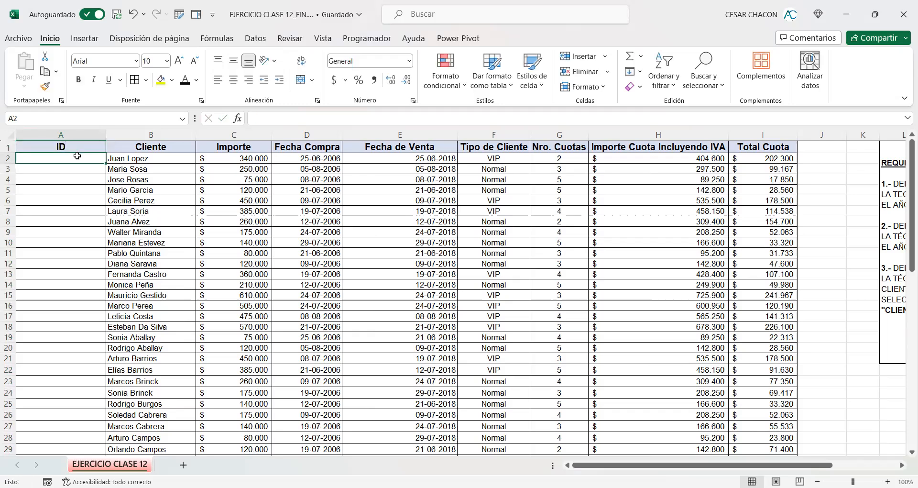
pyautogui.moveTo(102, 138); pyautogui.dragTo(91, 137)
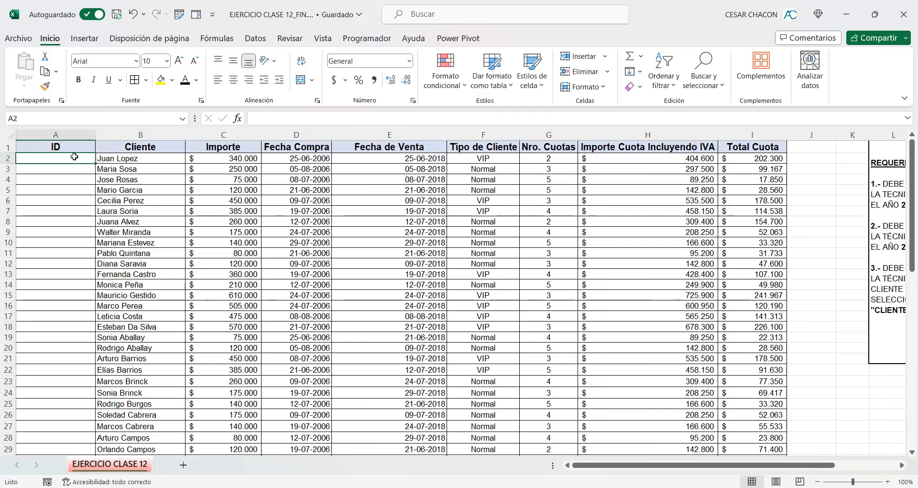
# Step: Enter the first client's ID code in cell A2, keeping that cell selected
pyautogui.write('C')
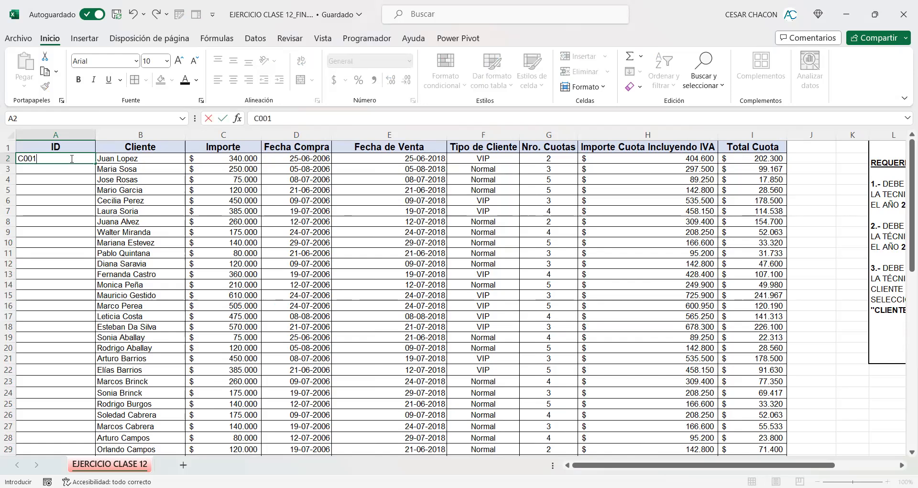
pyautogui.write('001')
pyautogui.hotkey('ctrl', 'Return')
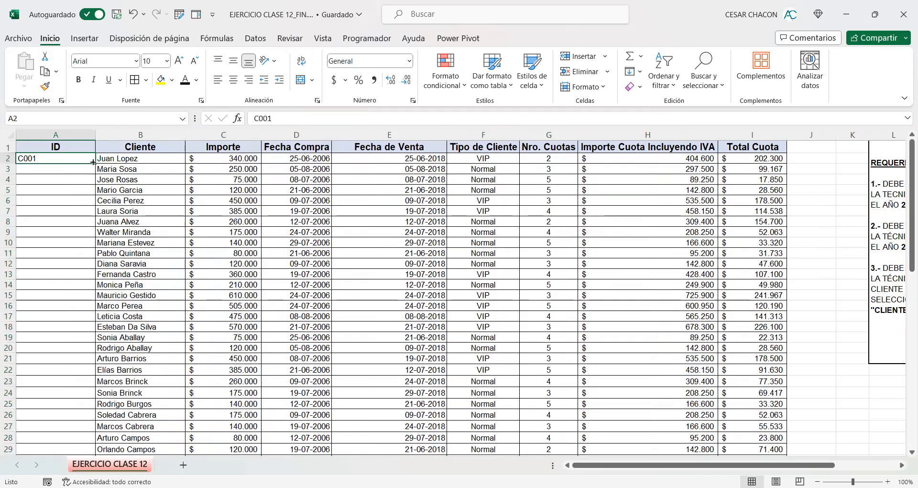
# Step: Fill the ID code series from cell A2 down to the last client row
pyautogui.doubleClick(93, 162)
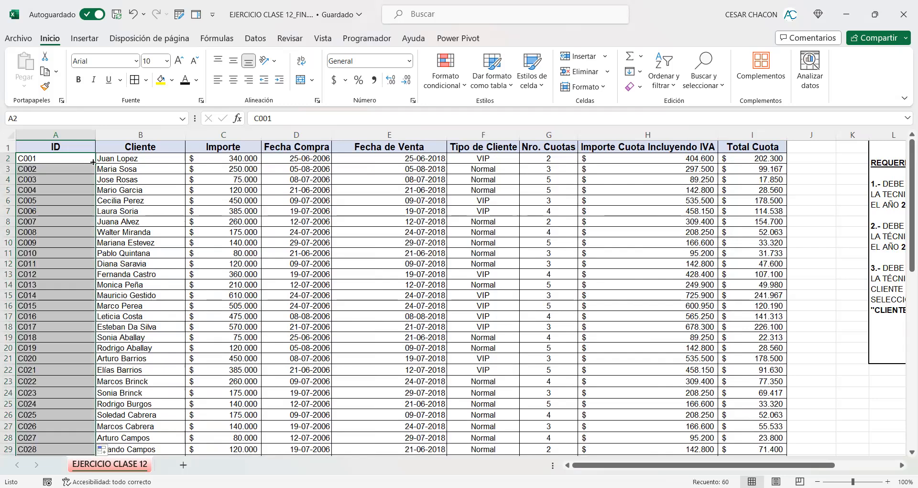
pyautogui.scroll(-14, 42, 337)
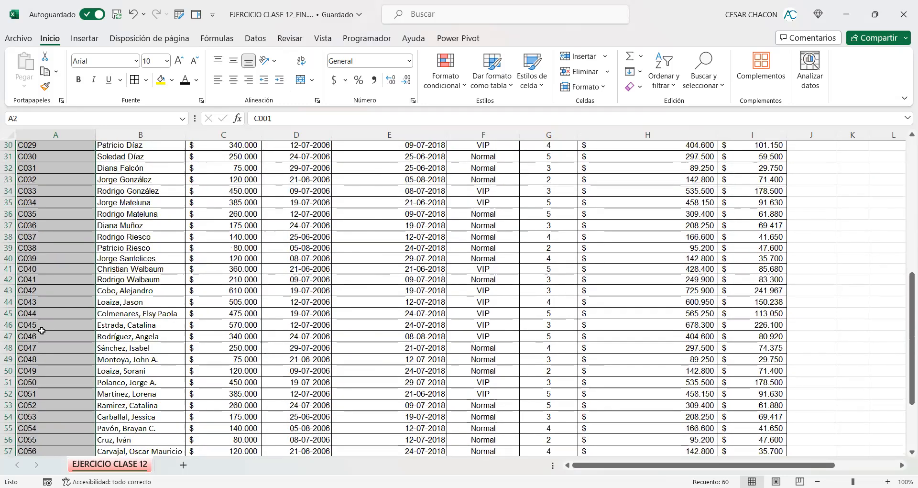
pyautogui.scroll(14, 39, 339)
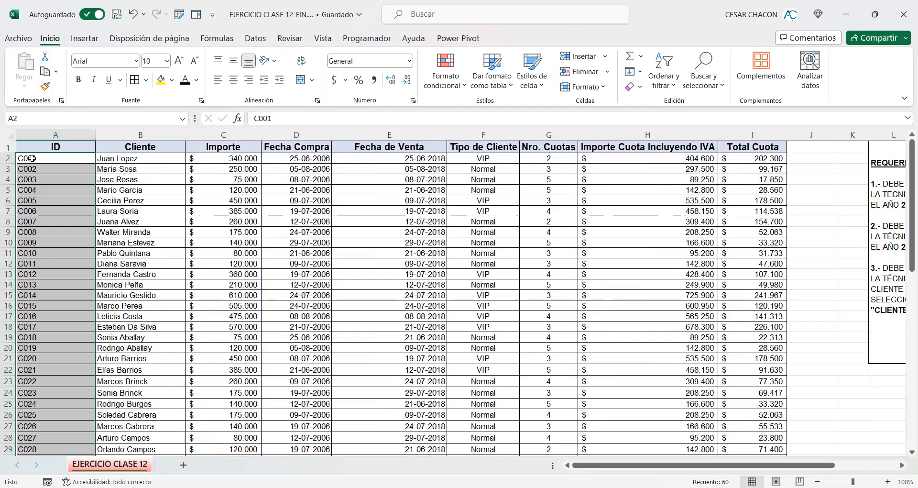
# Step: Fit column A's width to the ID codes and widen it slightly, checking the codes down to the last client
pyautogui.doubleClick(95, 136)
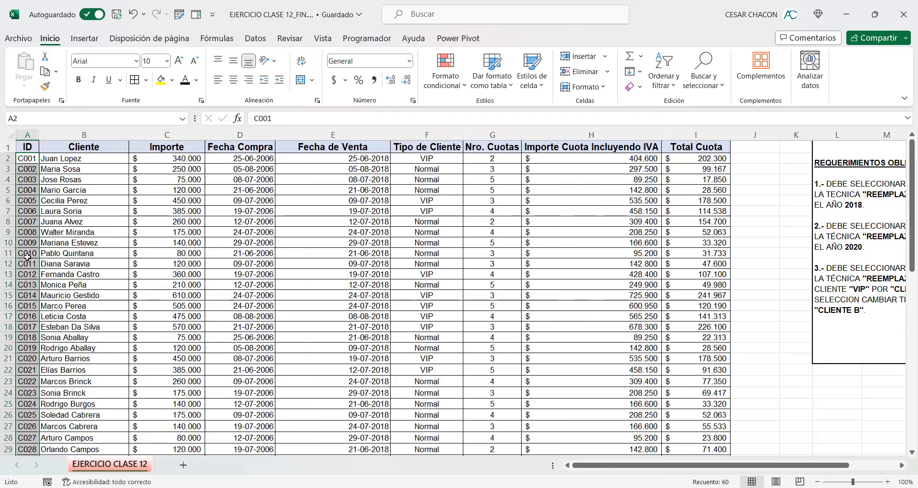
pyautogui.moveTo(38, 136); pyautogui.dragTo(50, 136)
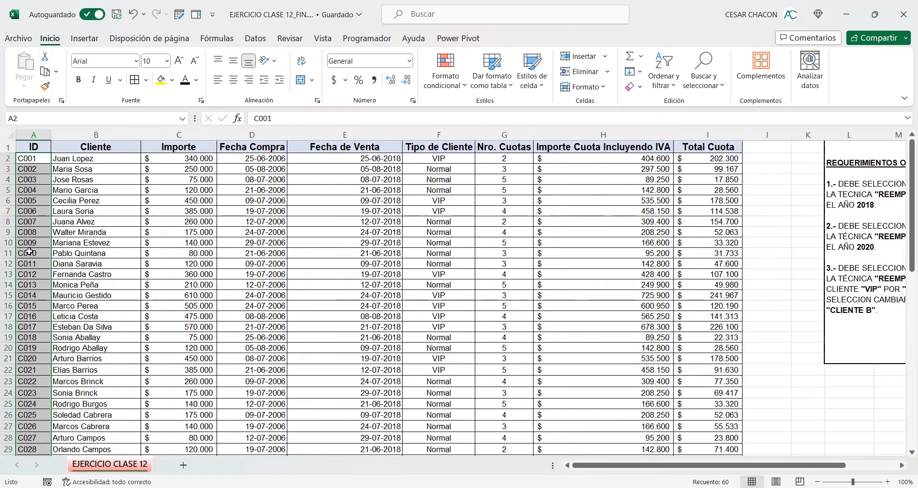
pyautogui.scroll(-6, 43, 300)
pyautogui.click(41, 289)
pyautogui.scroll(-9, 42, 282)
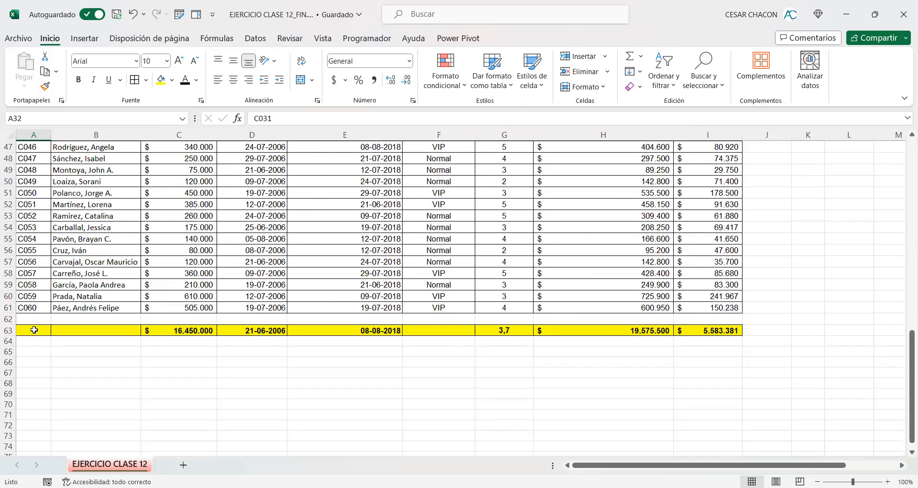
pyautogui.scroll(15, 32, 304)
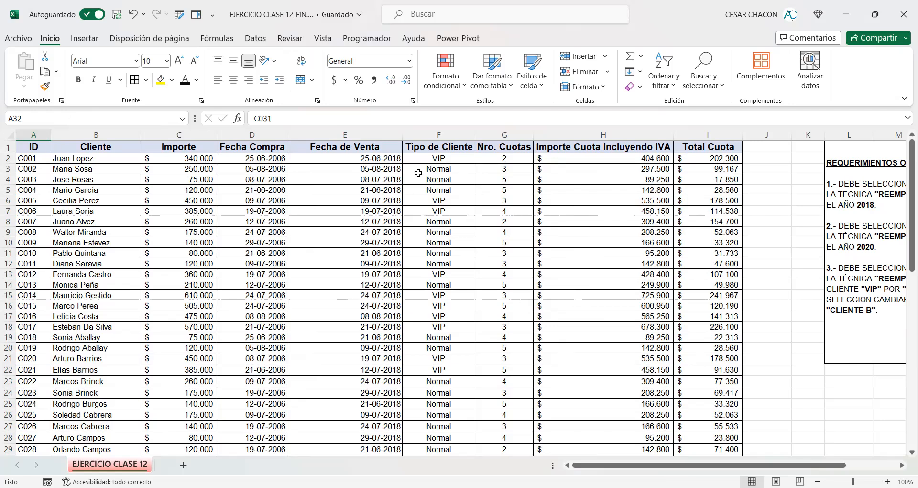
# Step: Hide the ID column (column A)
pyautogui.click(430, 160)
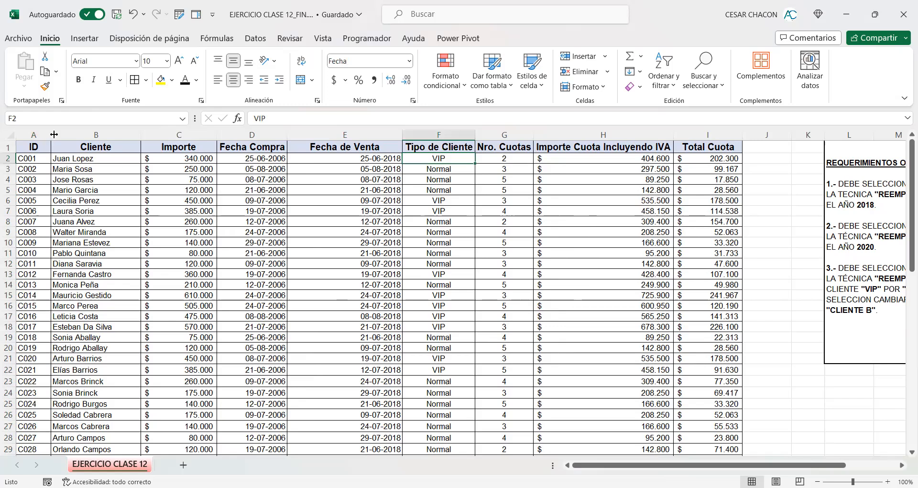
pyautogui.click(31, 134)
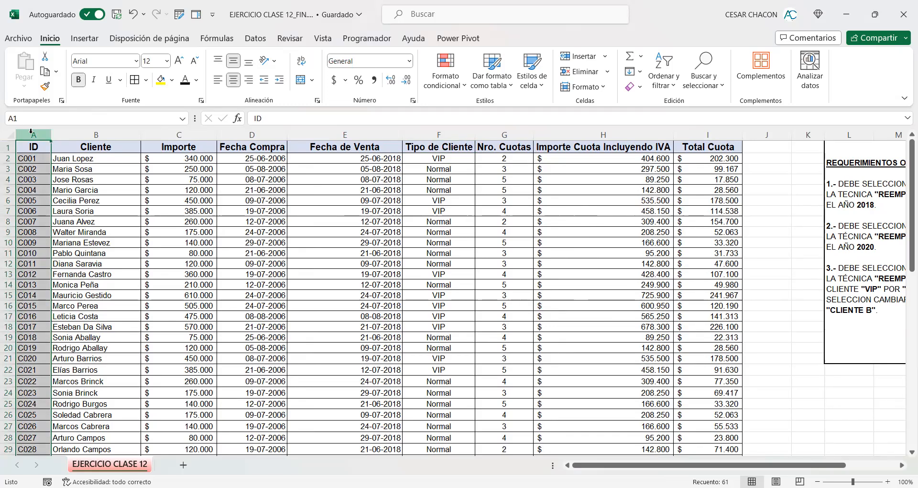
pyautogui.rightClick(31, 135)
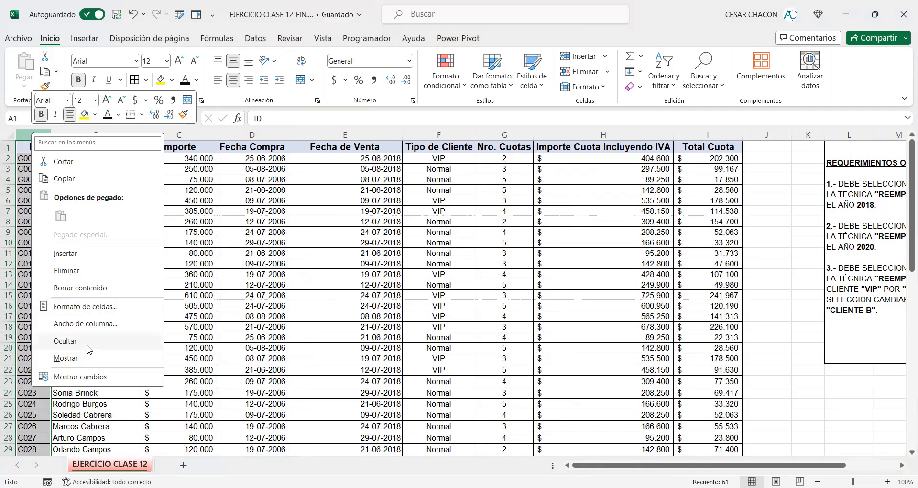
pyautogui.click(82, 340)
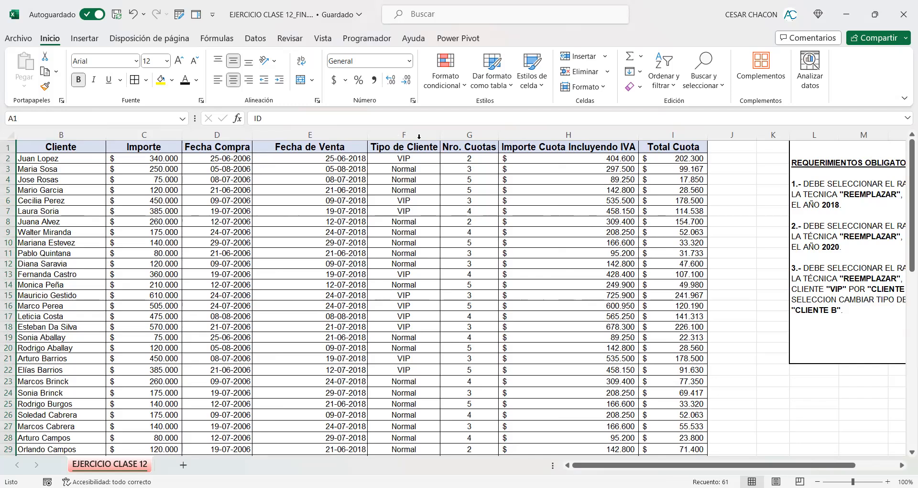
# Step: Sort the client table by Tipo de Cliente from Z to A, expanding the selection, and review the sorted rows
pyautogui.click(396, 148)
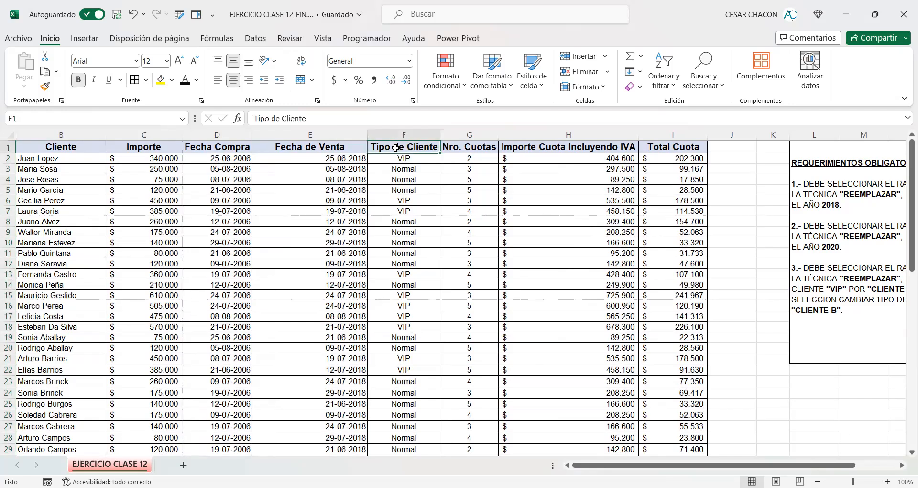
pyautogui.hotkey('ctrl', 'shift', 'Down')
pyautogui.scroll(13, 421, 178)
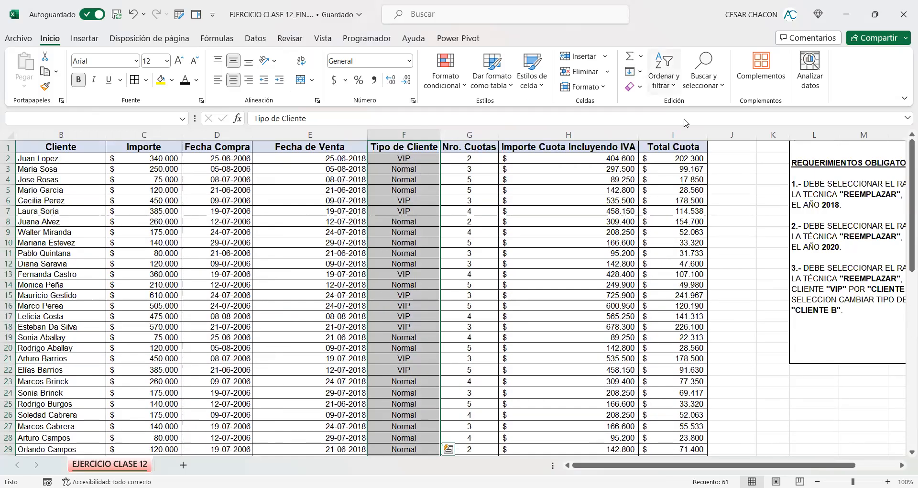
pyautogui.click(665, 80)
pyautogui.click(685, 120)
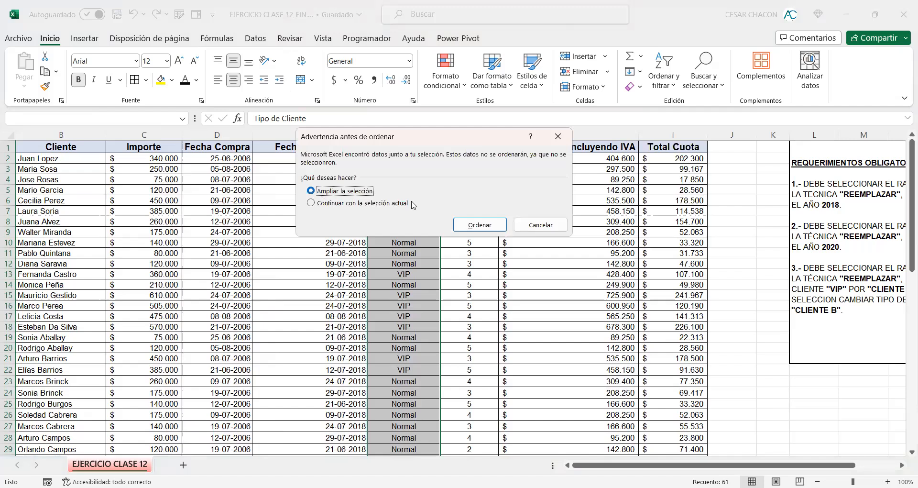
pyautogui.click(474, 222)
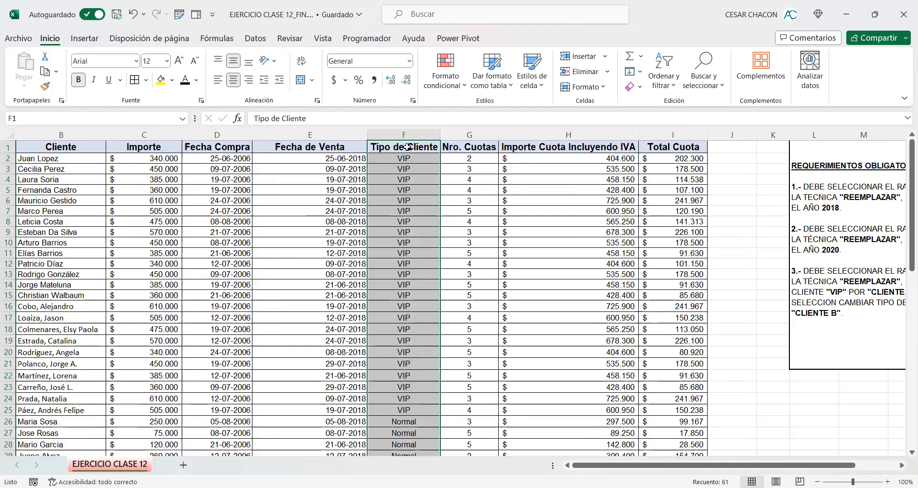
pyautogui.scroll(-10, 404, 153)
pyautogui.scroll(10, 407, 167)
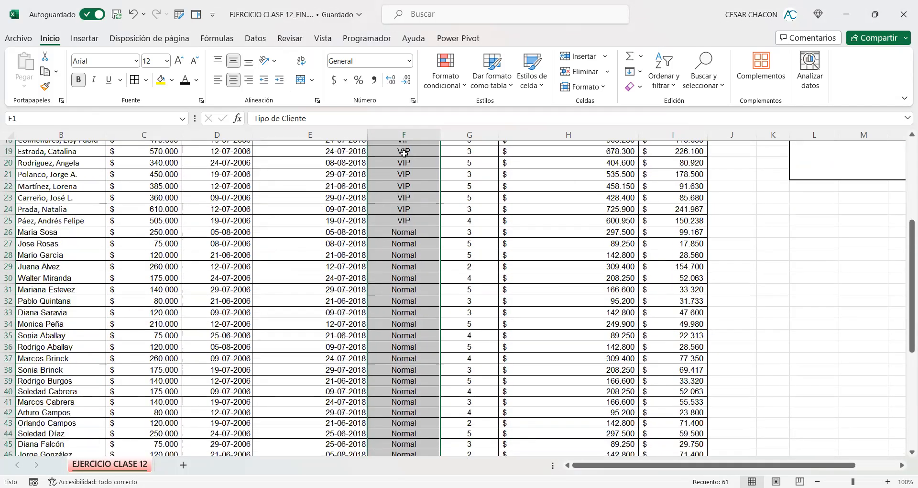
pyautogui.scroll(-5, 412, 182)
pyautogui.scroll(-5, 411, 181)
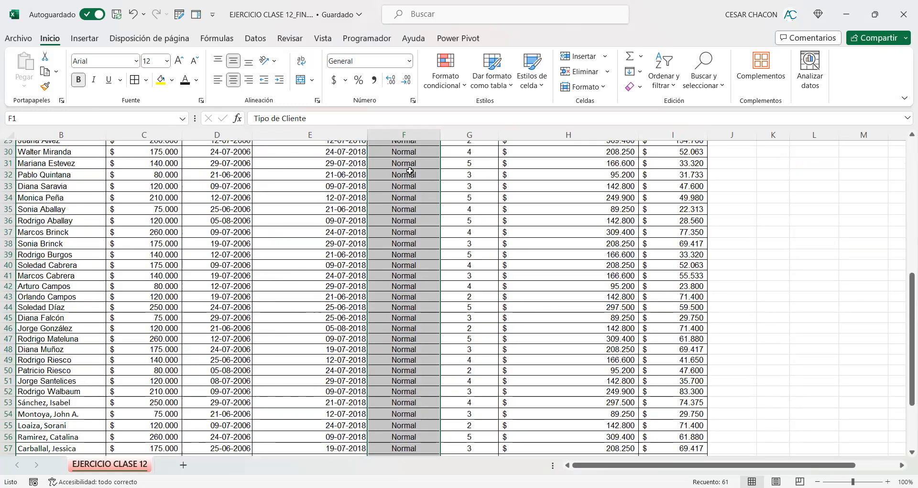
pyautogui.scroll(-8, 397, 245)
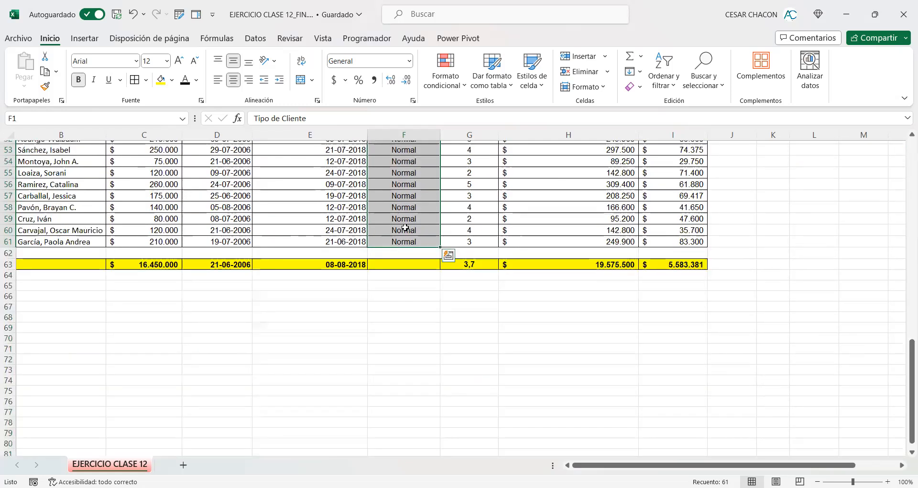
pyautogui.scroll(17, 405, 227)
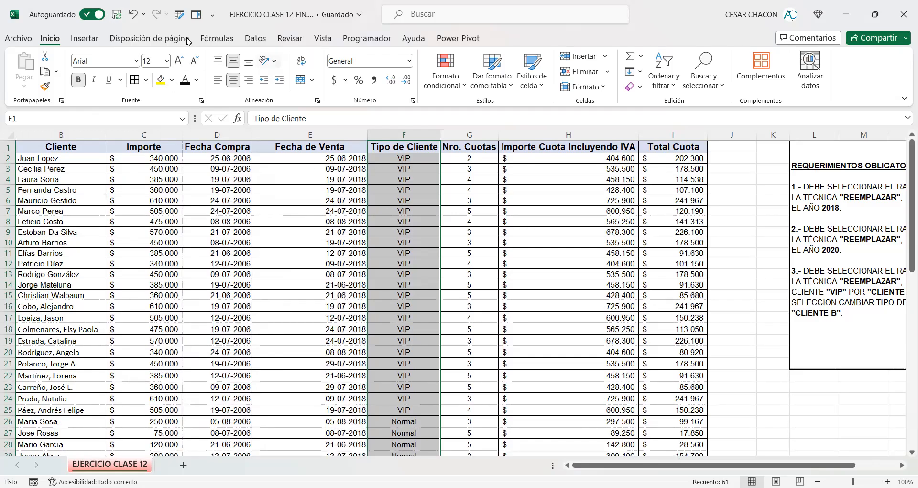
# Step: Undo the Tipo de Cliente sort to compare the row order and redo it
pyautogui.click(135, 14)
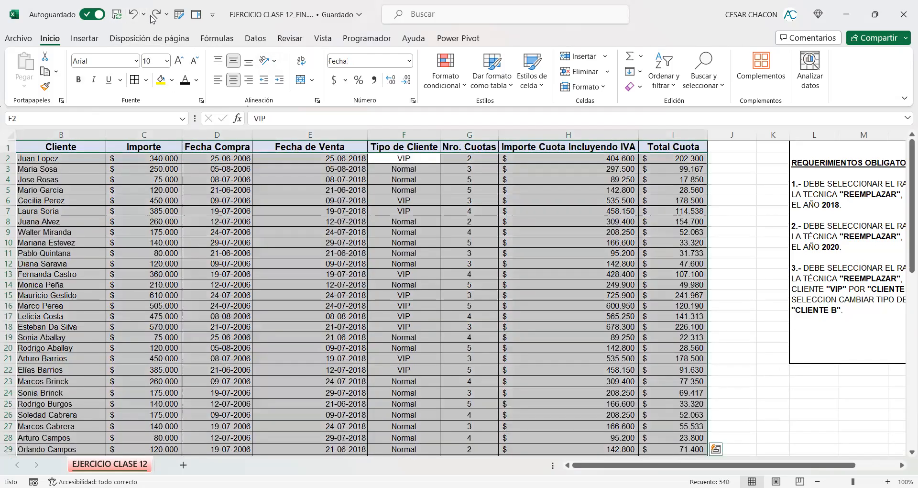
pyautogui.click(156, 14)
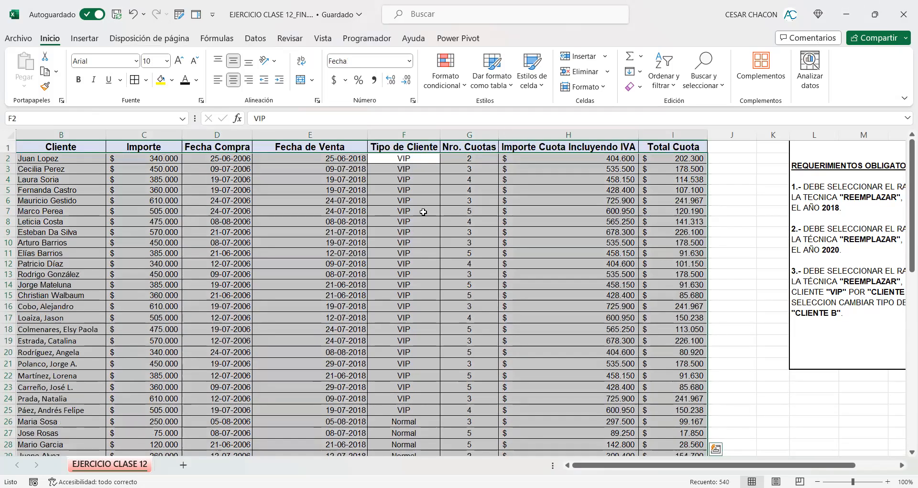
pyautogui.click(402, 232)
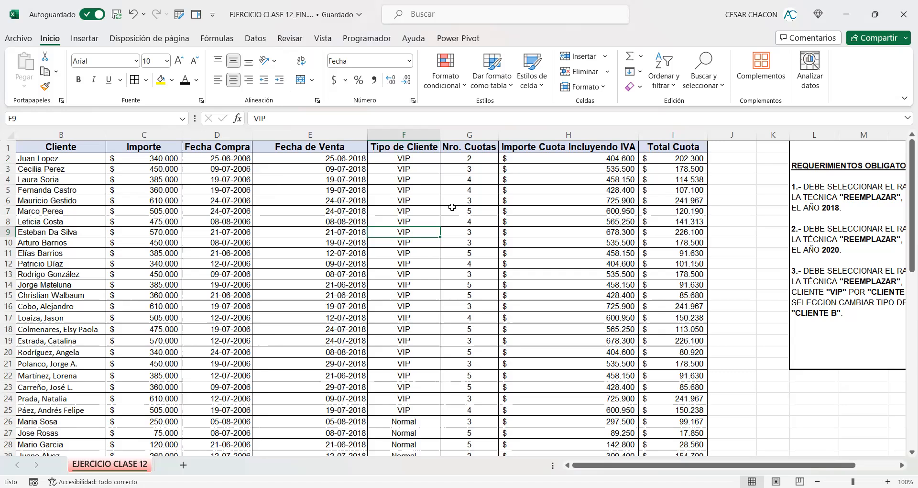
# Step: Unhide the ID column (column A) beside Cliente
pyautogui.click(32, 135)
pyautogui.moveTo(4, 134); pyautogui.dragTo(34, 136)
pyautogui.rightClick(35, 136)
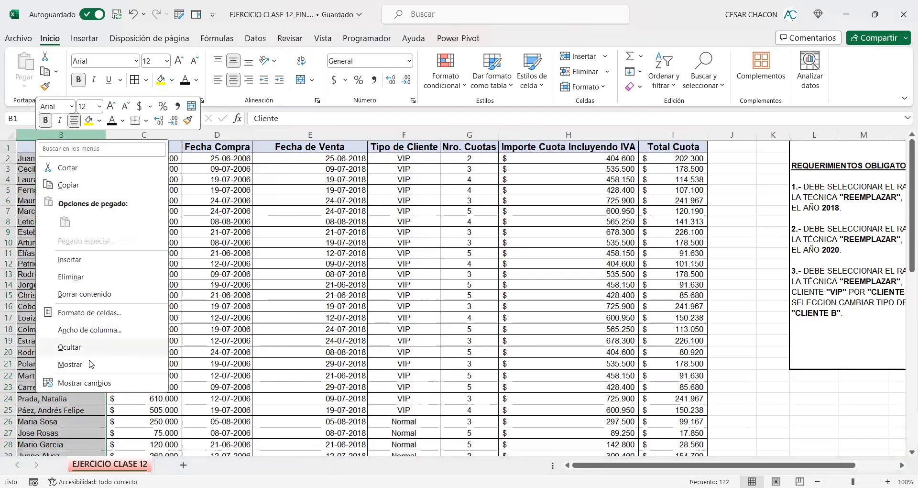
pyautogui.click(91, 364)
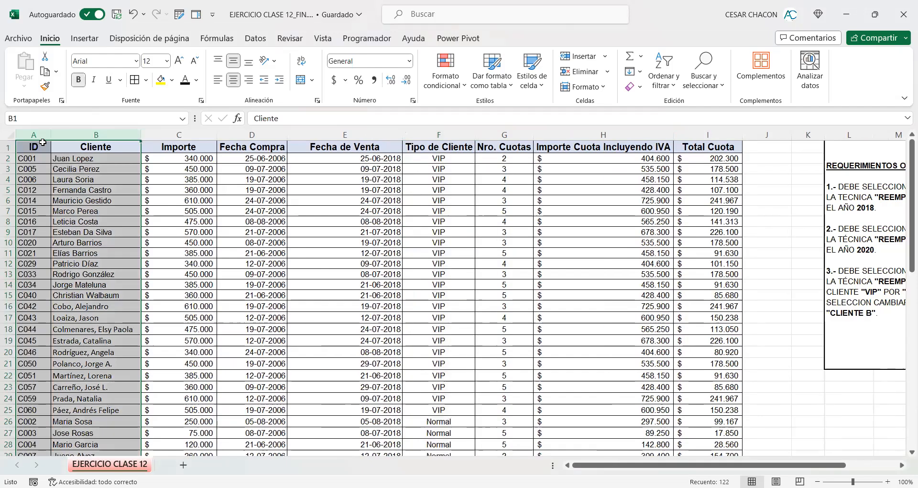
pyautogui.click(443, 195)
pyautogui.click(444, 152)
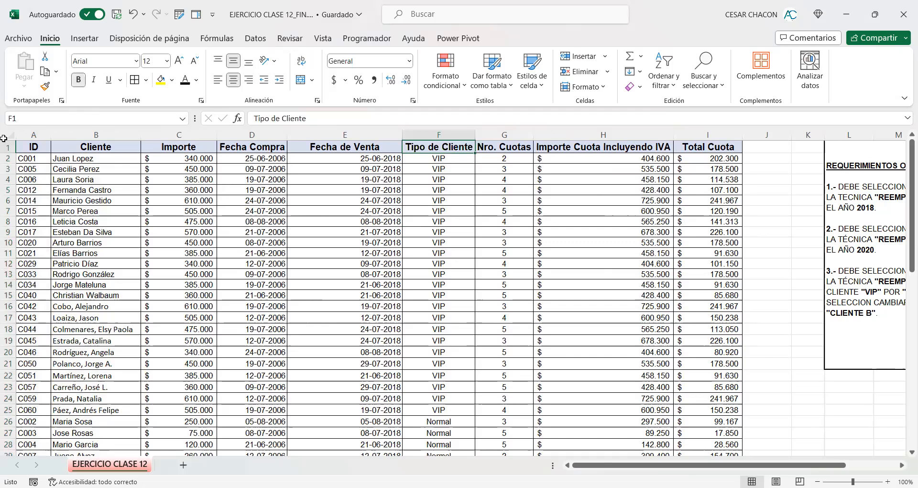
# Step: Sort the client table by ID from A to Z, expanding the selection, and check the row order through the last client
pyautogui.click(33, 147)
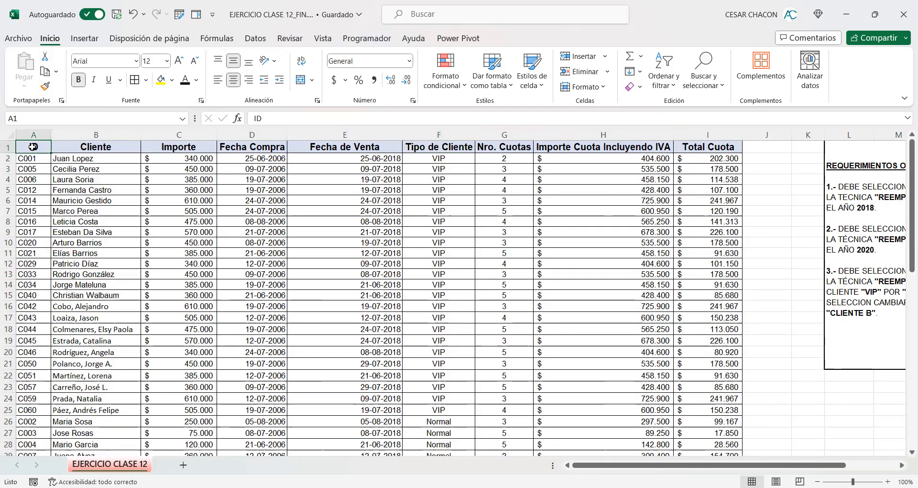
pyautogui.hotkey('ctrl', 'shift', 'Down')
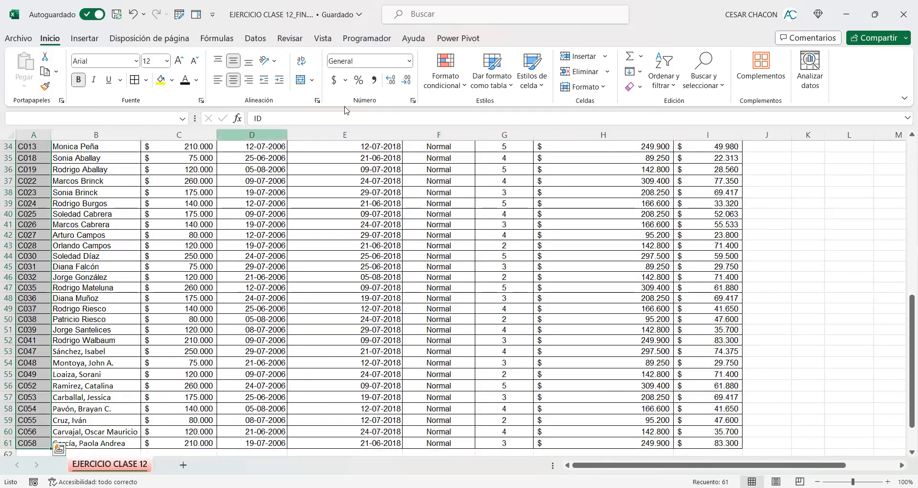
pyautogui.scroll(-3, 48, 352)
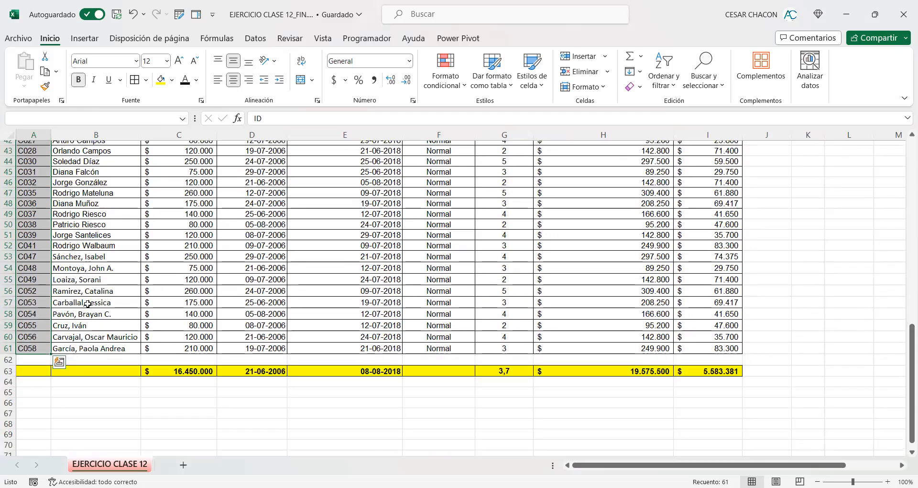
pyautogui.hotkey('ctrl', 'BackSpace')
pyautogui.click(676, 85)
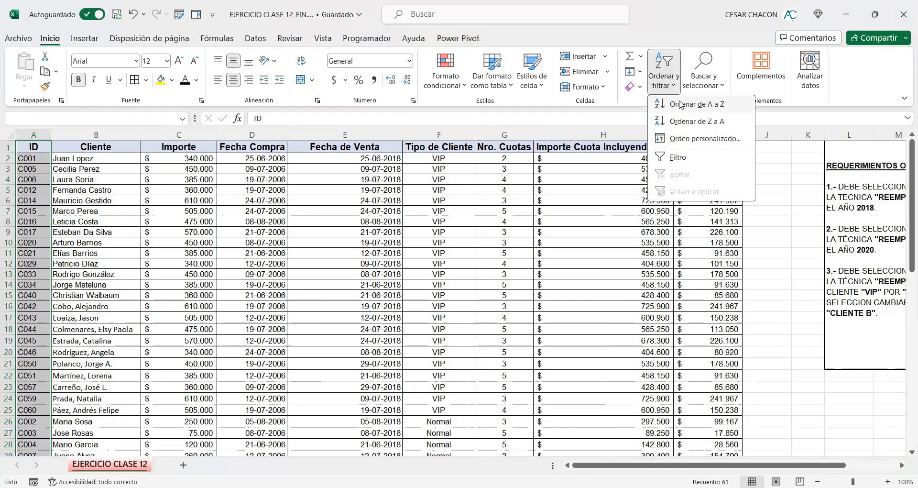
pyautogui.click(680, 105)
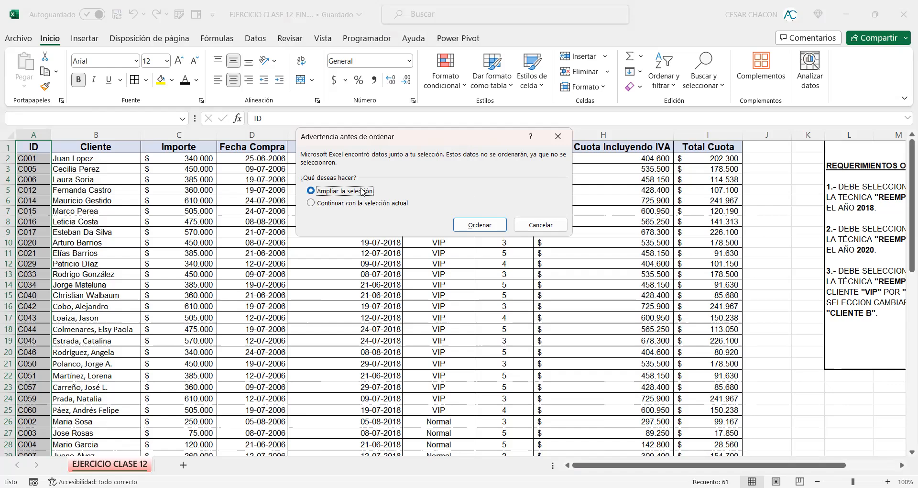
pyautogui.click(485, 227)
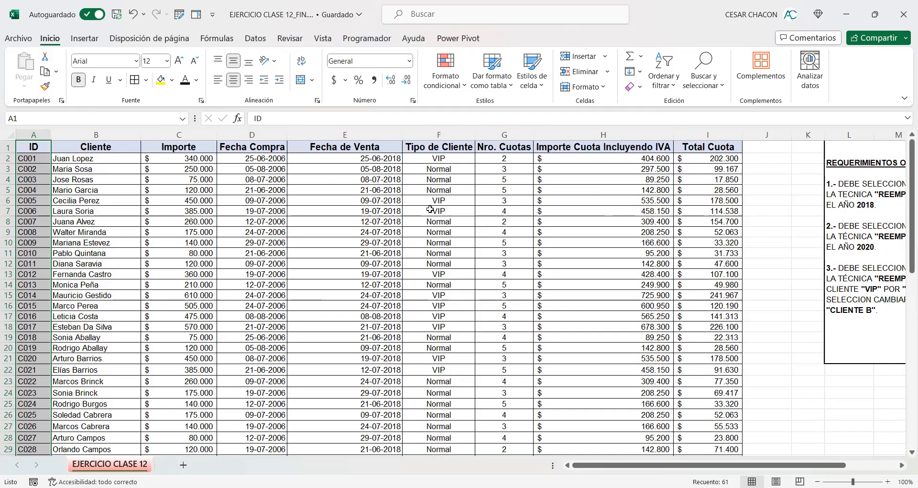
pyautogui.scroll(-10, 446, 250)
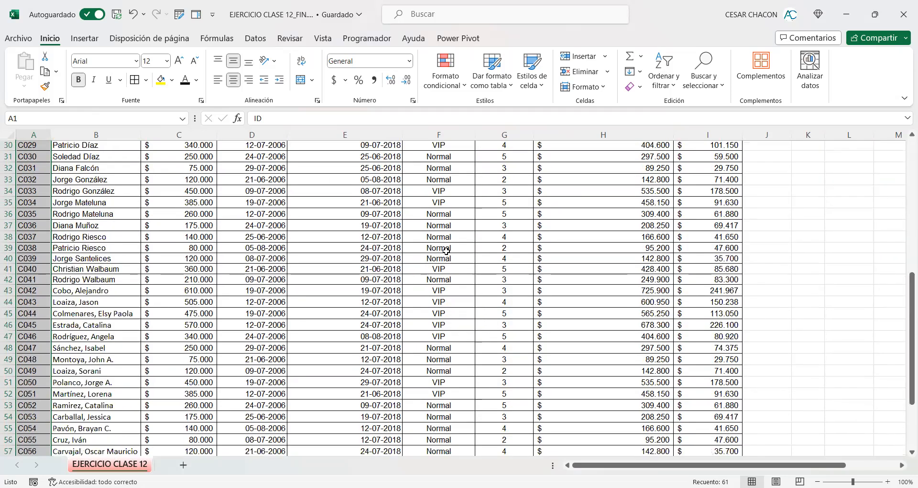
pyautogui.scroll(-4, 446, 251)
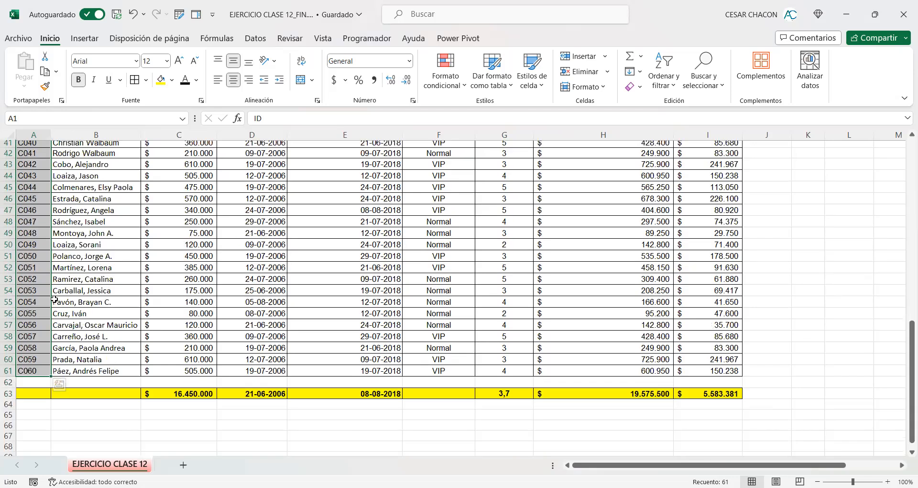
pyautogui.scroll(13, 32, 192)
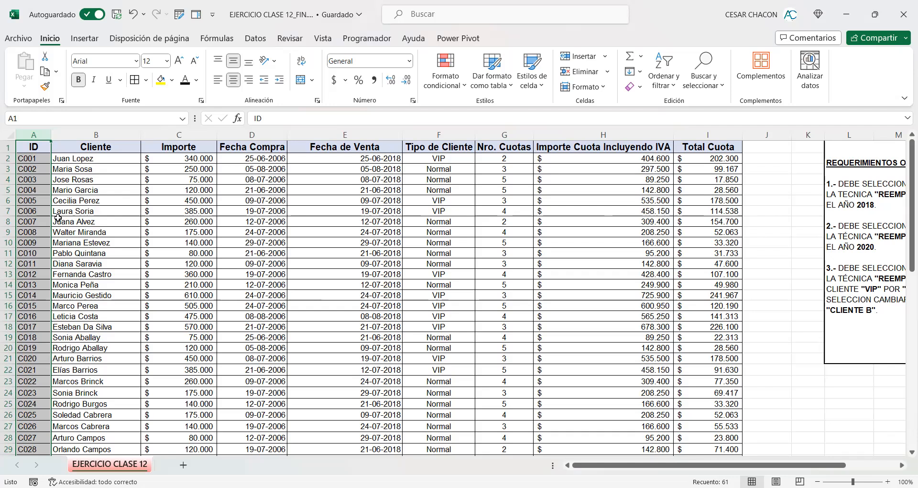
pyautogui.click(358, 268)
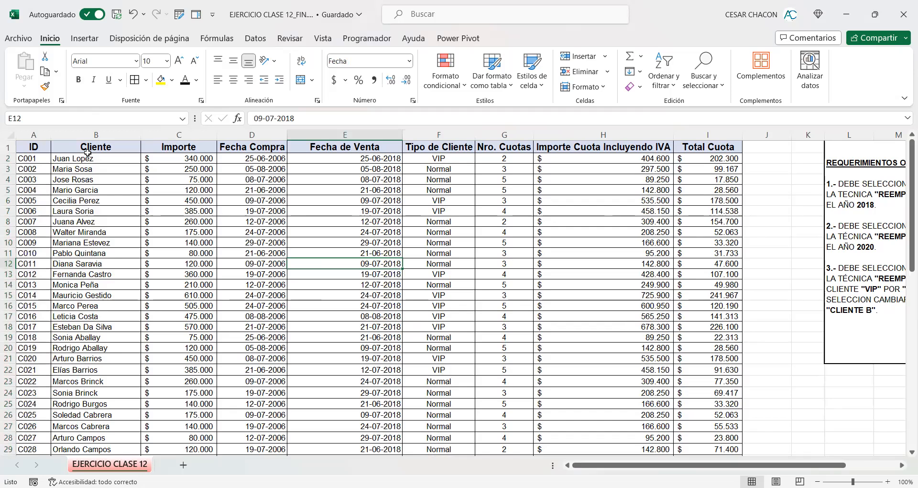
pyautogui.moveTo(27, 152); pyautogui.dragTo(708, 162)
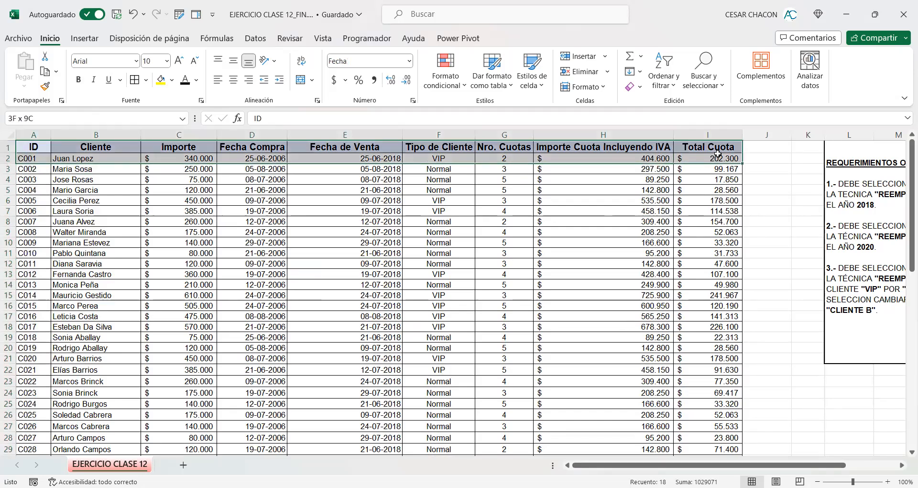
pyautogui.click(671, 92)
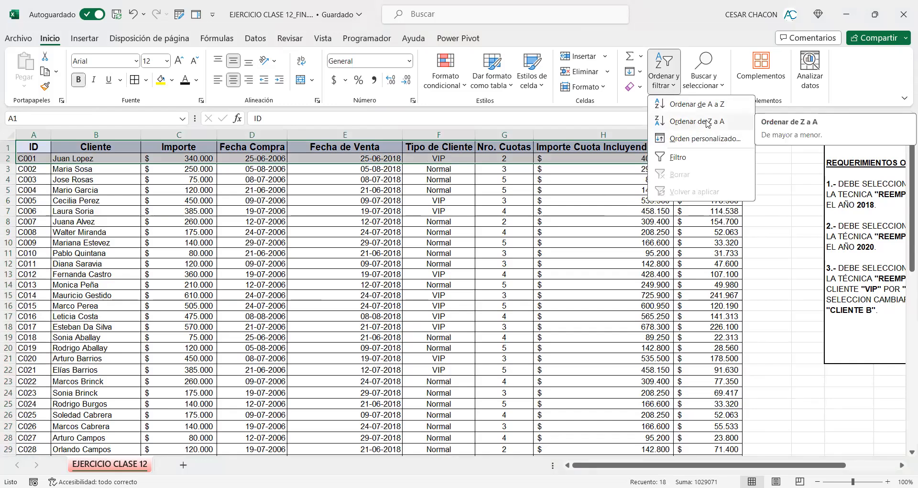
pyautogui.click(685, 140)
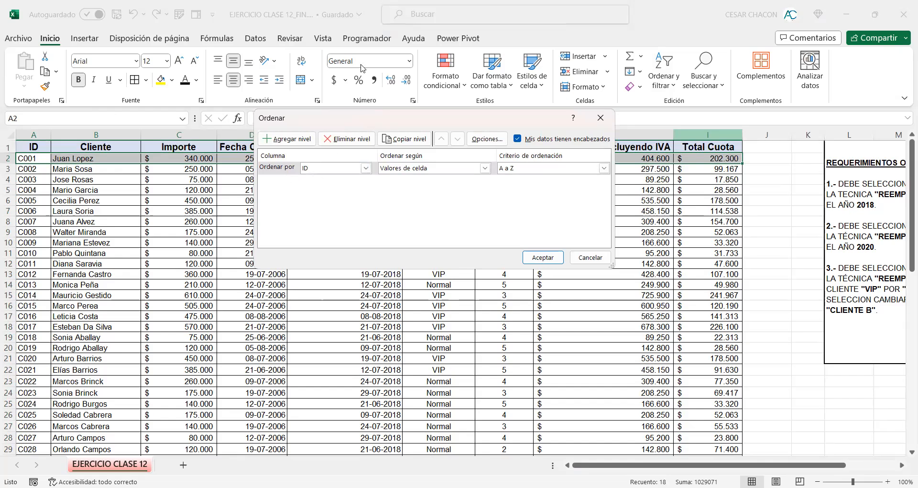
pyautogui.press('super+shift+s')
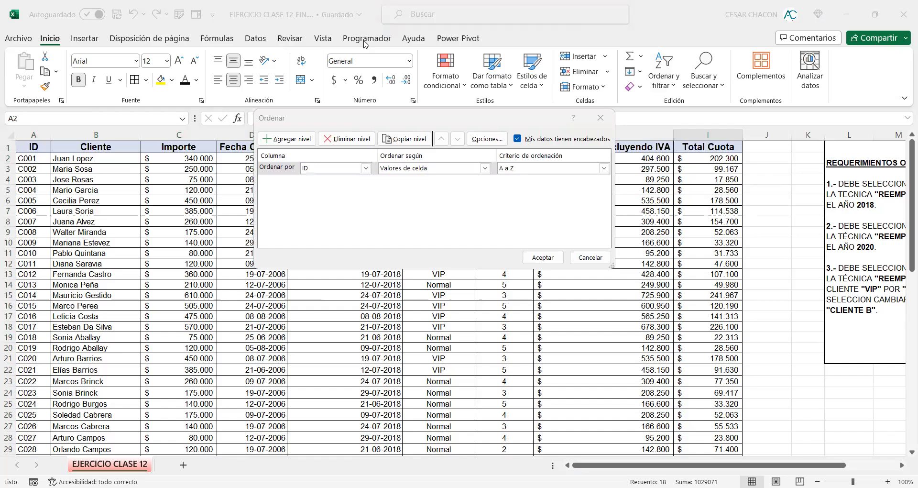
pyautogui.moveTo(254, 106); pyautogui.dragTo(616, 268)
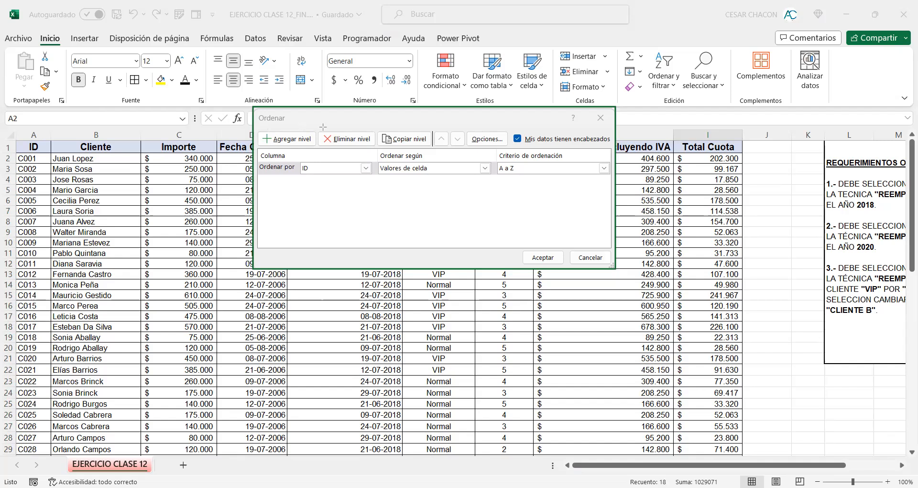
pyautogui.moveTo(317, 128)
pyautogui.mouseDown()
pyautogui.moveTo(287, 148)
pyautogui.moveTo(255, 151)
pyautogui.mouseUp()
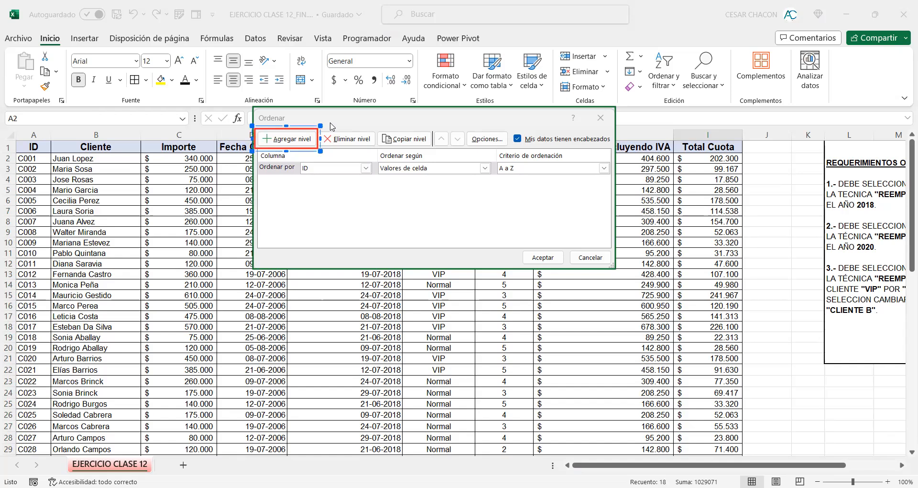
pyautogui.moveTo(262, 145); pyautogui.dragTo(260, 192)
pyautogui.click(290, 214)
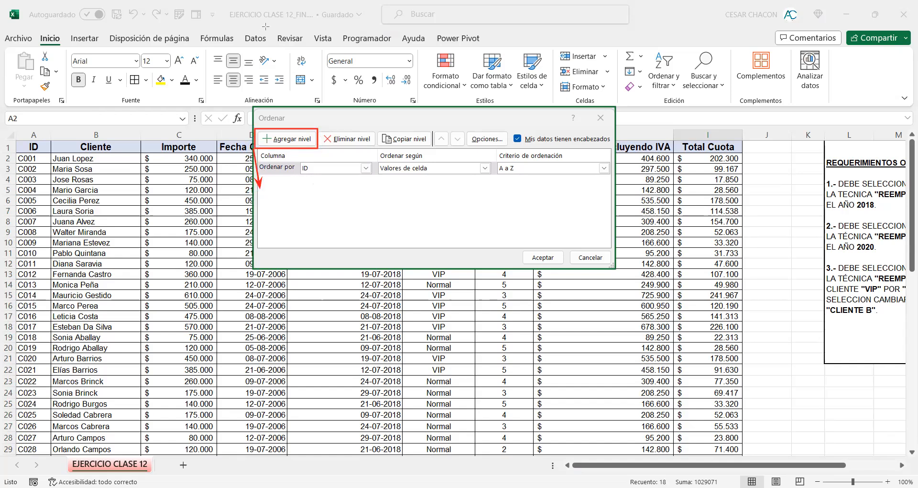
pyautogui.click(310, 140)
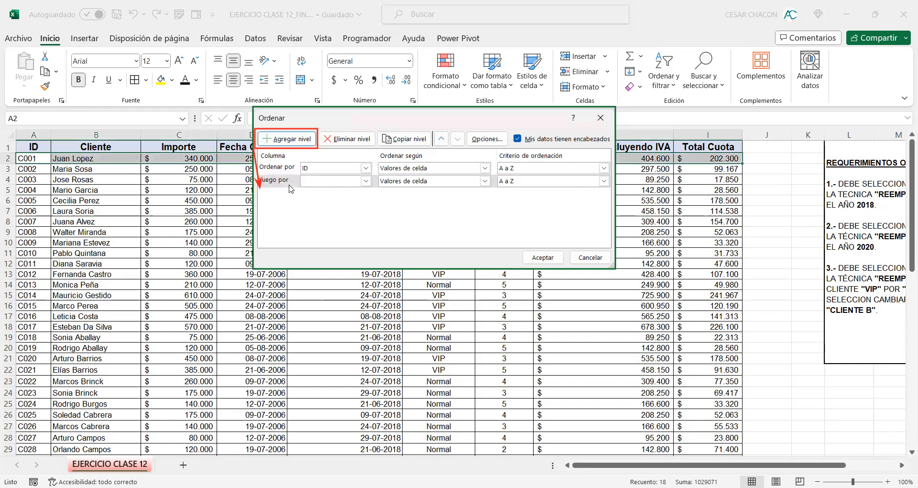
pyautogui.click(288, 185)
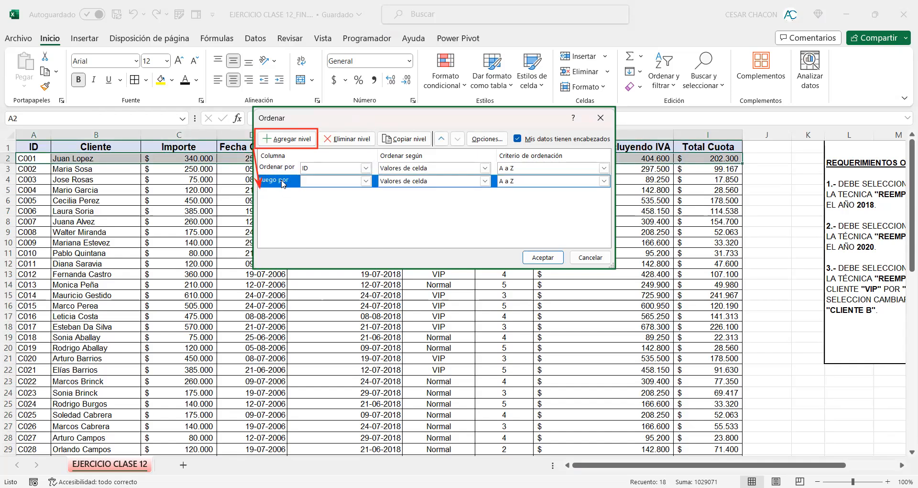
pyautogui.click(440, 138)
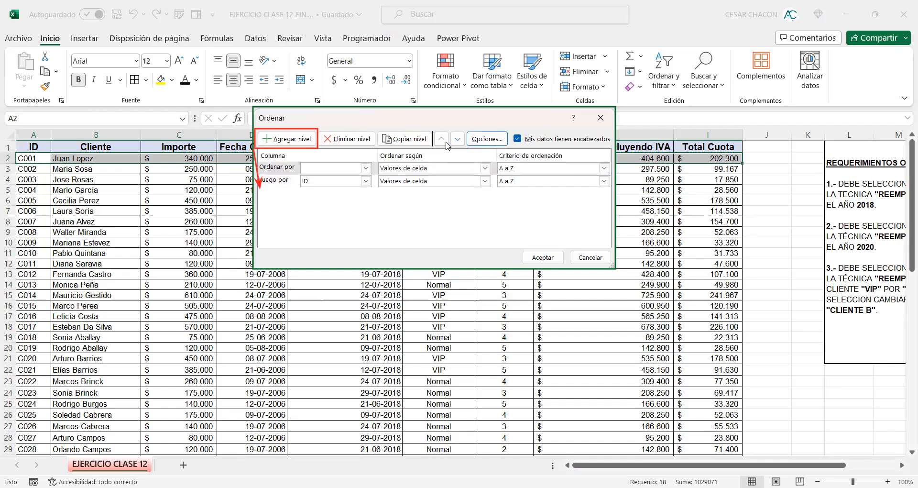
pyautogui.click(458, 140)
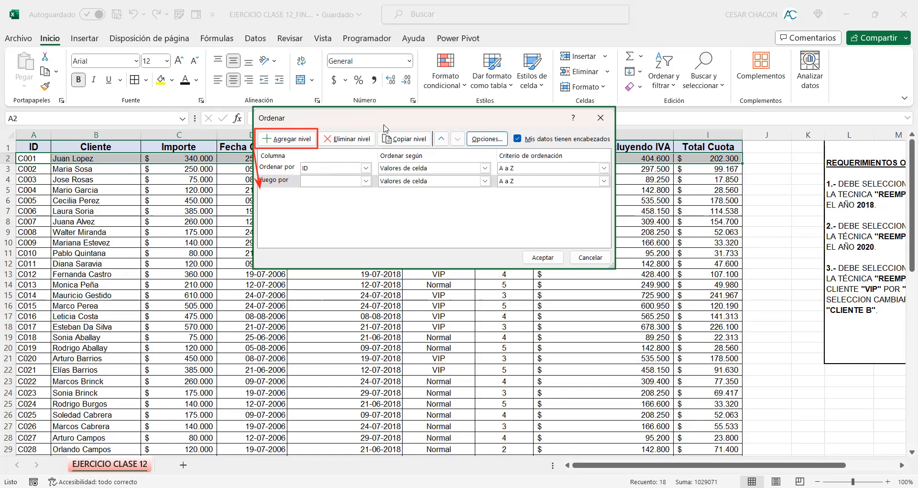
pyautogui.click(366, 168)
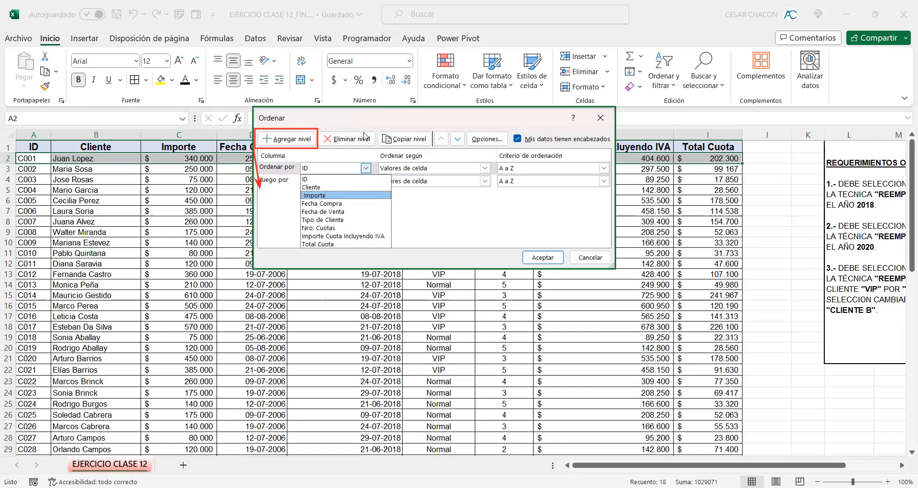
pyautogui.click(365, 178)
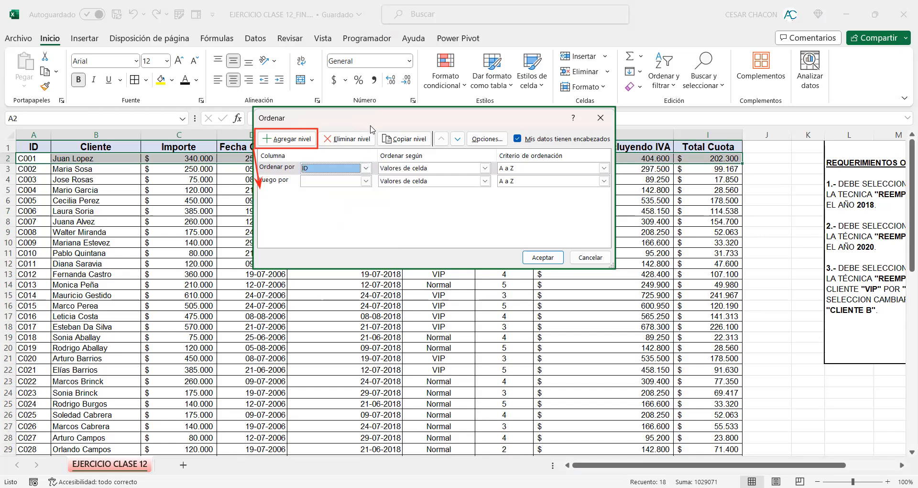
pyautogui.click(590, 257)
pyautogui.click(438, 136)
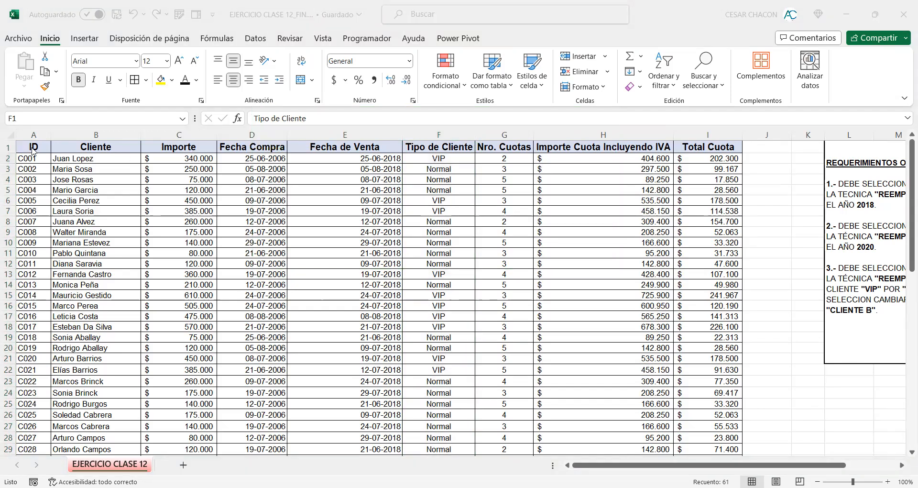
# Step: Start a custom sort from the header row, ID through Total Cuota, expanding the selection to the whole table
pyautogui.click(575, 165)
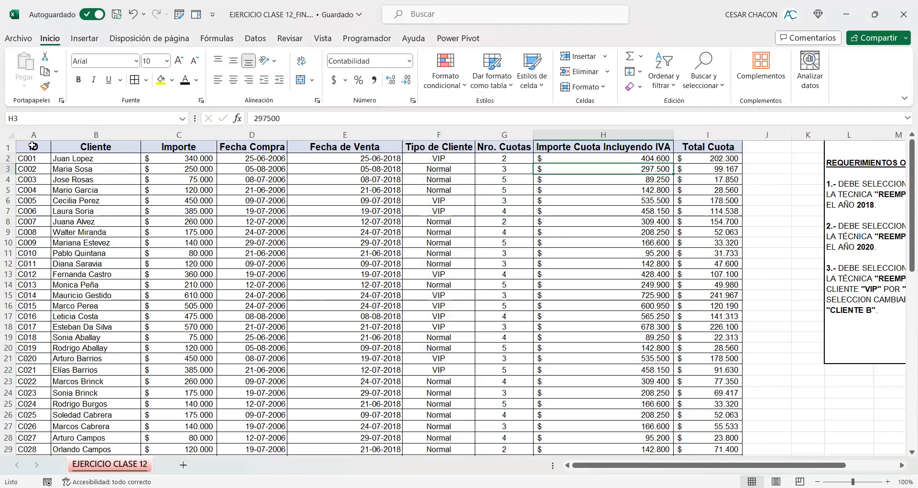
pyautogui.moveTo(33, 146); pyautogui.dragTo(725, 147)
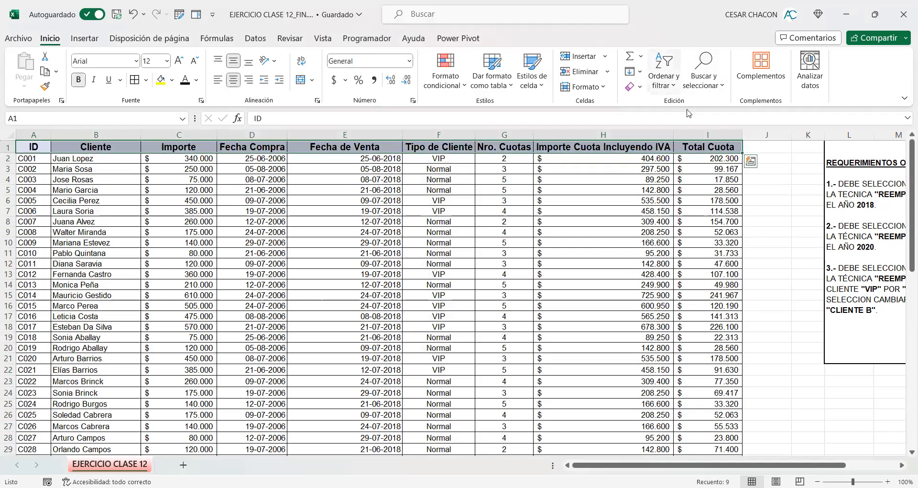
pyautogui.click(665, 79)
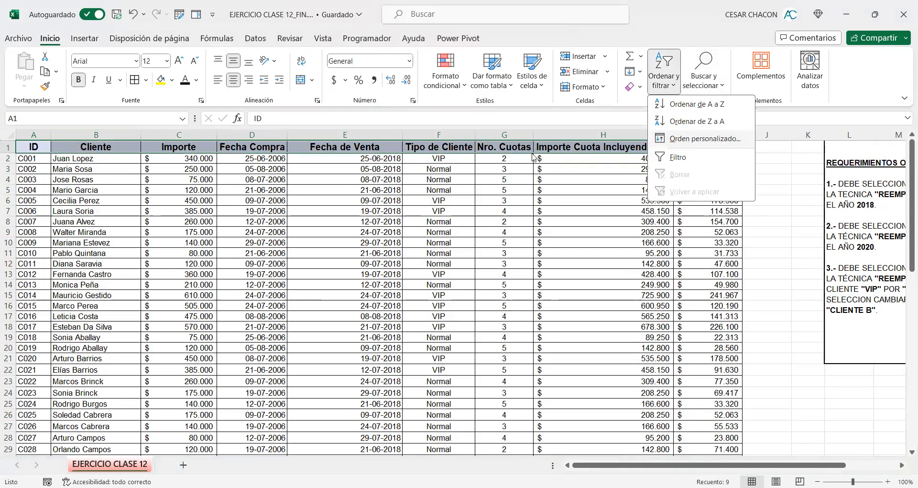
pyautogui.click(689, 140)
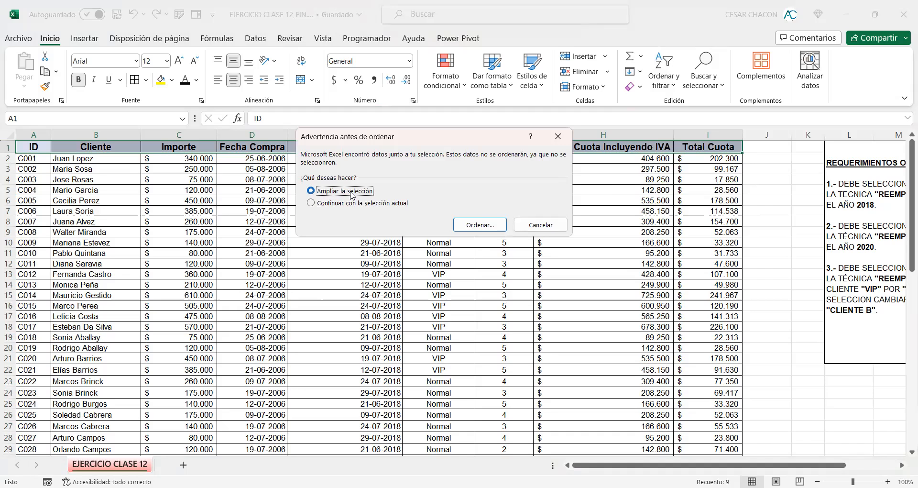
pyautogui.click(461, 225)
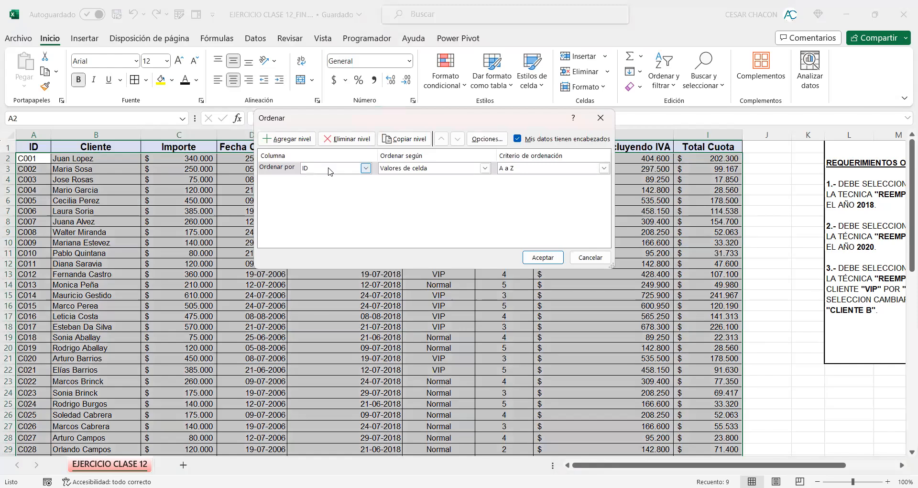
# Step: Add a sort level for Tipo de Cliente and move it above the ID level
pyautogui.click(287, 140)
pyautogui.click(366, 181)
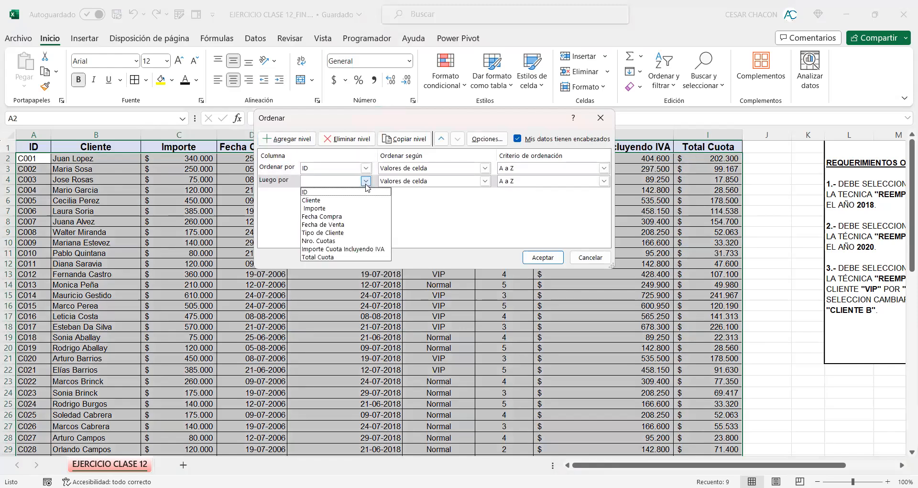
pyautogui.click(341, 232)
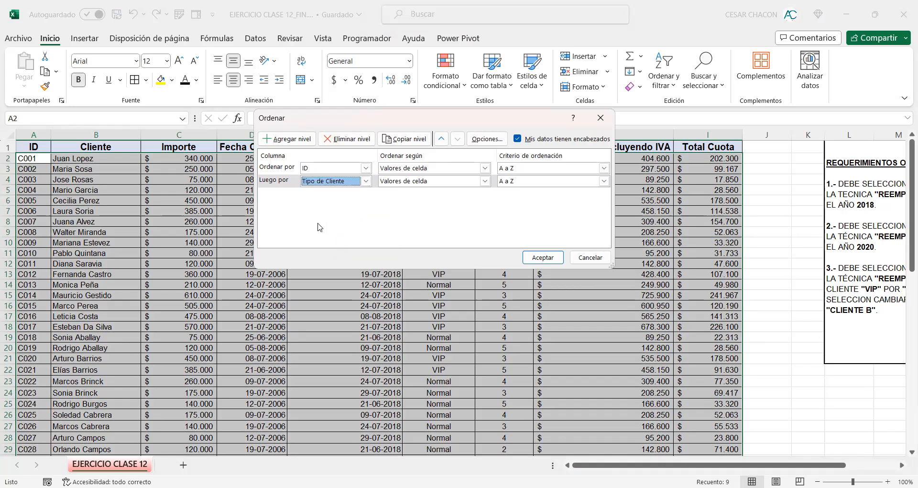
pyautogui.click(276, 183)
pyautogui.click(442, 138)
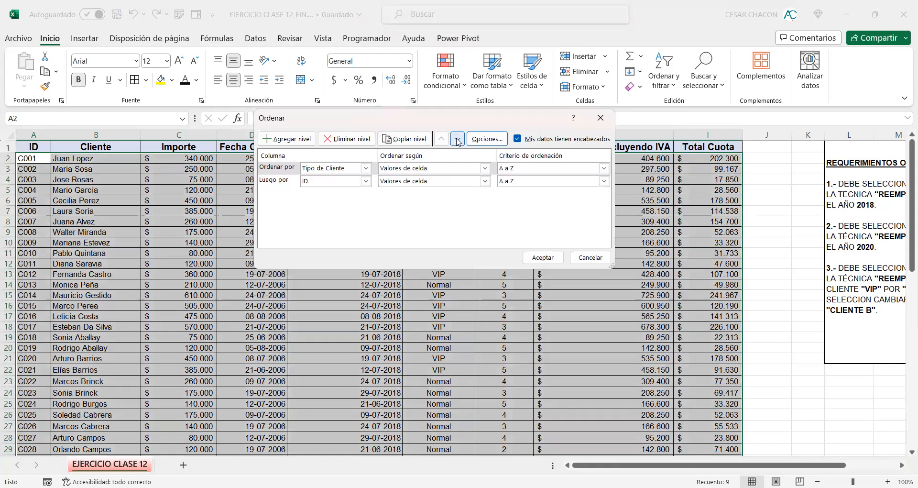
# Step: Change the second sort level from ID to Cliente and apply the two-level sort
pyautogui.click(366, 181)
pyautogui.click(328, 201)
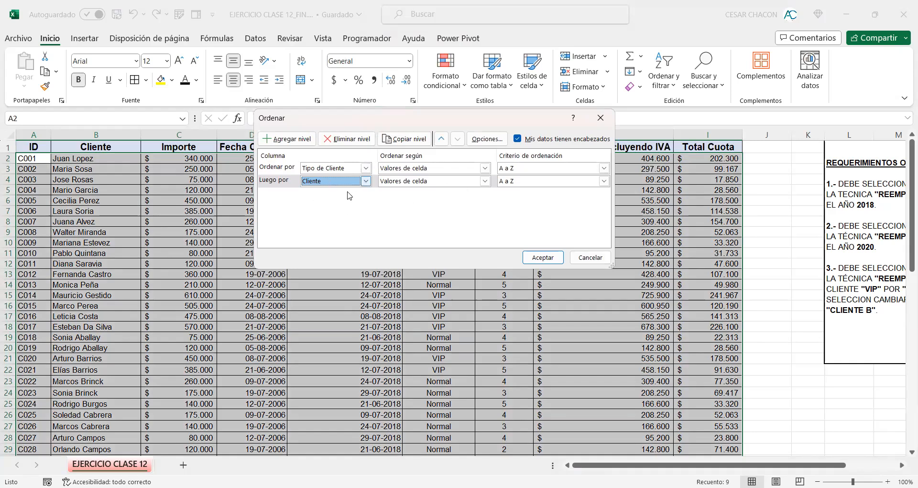
pyautogui.click(284, 184)
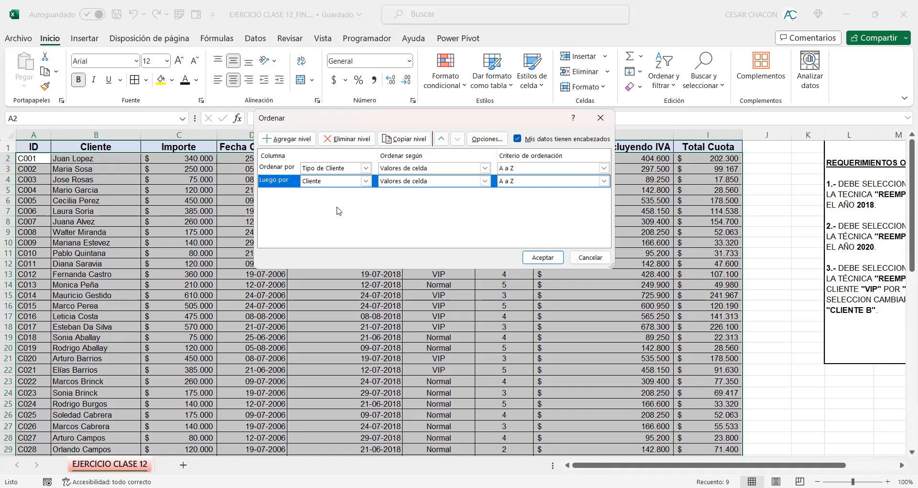
pyautogui.click(530, 254)
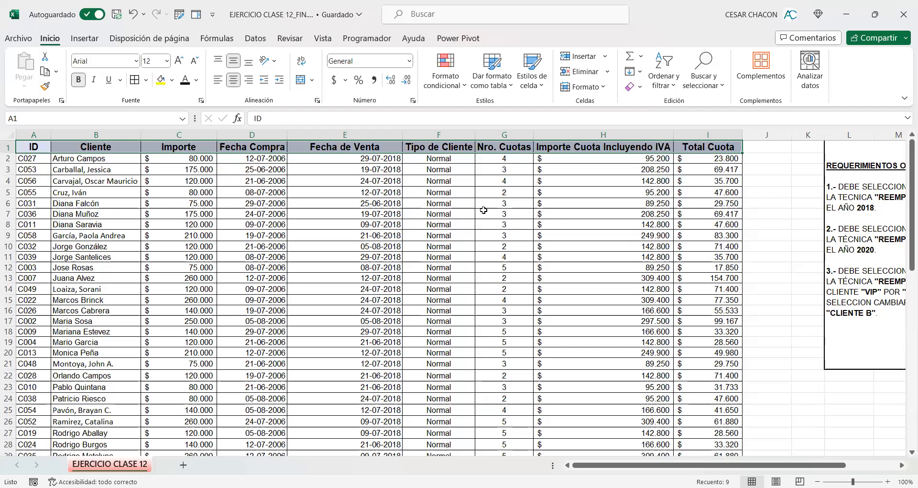
# Step: Examine the sorted ID, Tipo de Cliente and Cliente columns down to the last Normal client
pyautogui.click(32, 135)
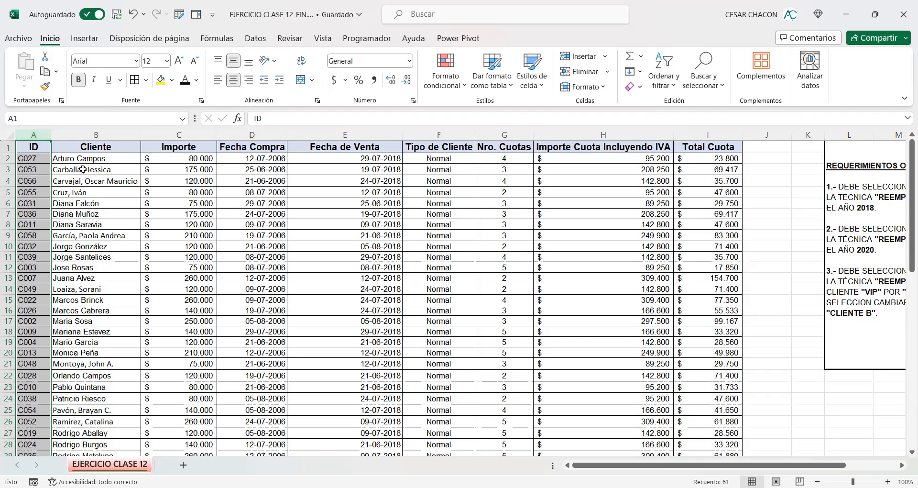
pyautogui.click(450, 133)
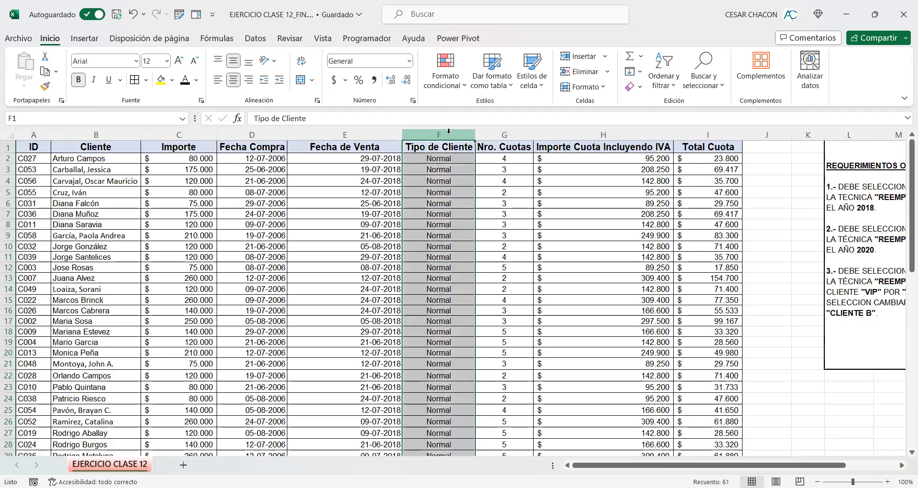
pyautogui.scroll(-12, 455, 153)
pyautogui.scroll(12, 449, 154)
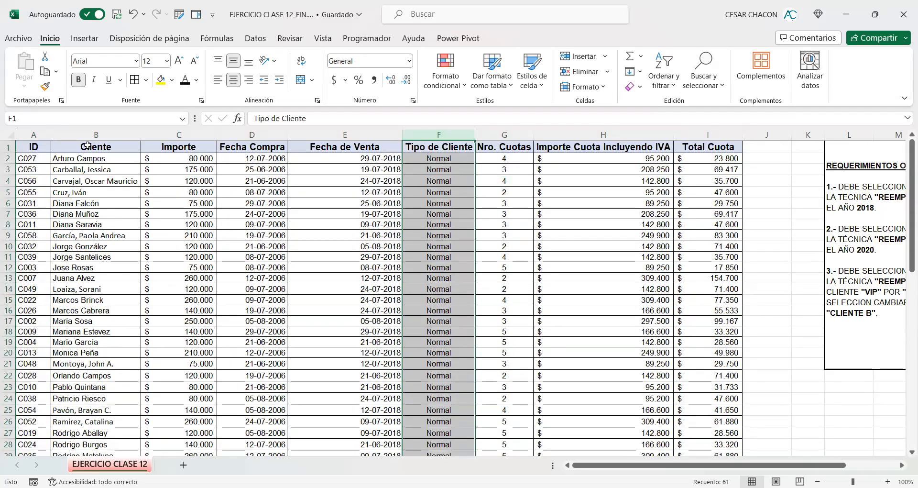
pyautogui.click(110, 134)
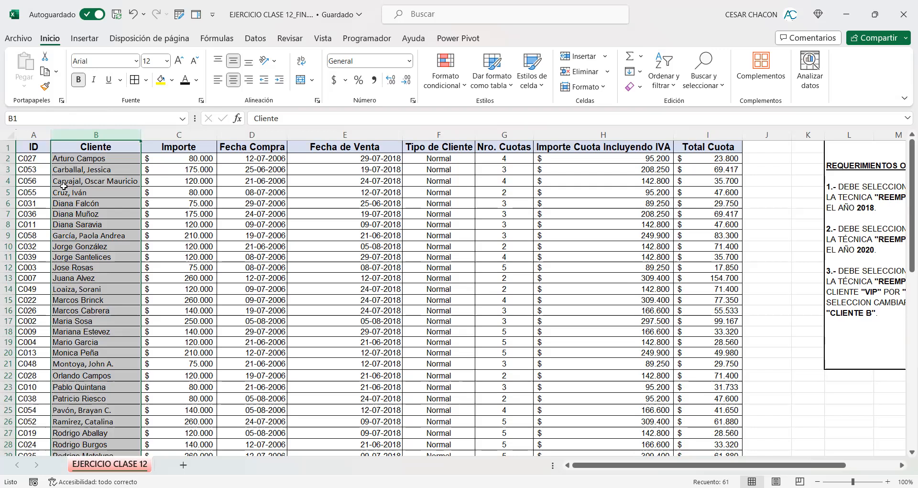
pyautogui.scroll(-4, 67, 284)
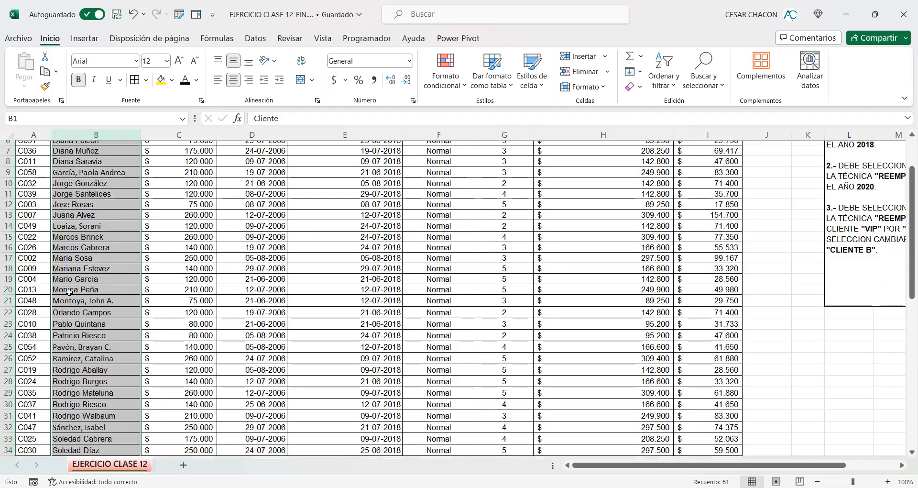
pyautogui.scroll(-5, 70, 293)
pyautogui.moveTo(421, 263); pyautogui.dragTo(86, 264)
pyautogui.click(84, 264)
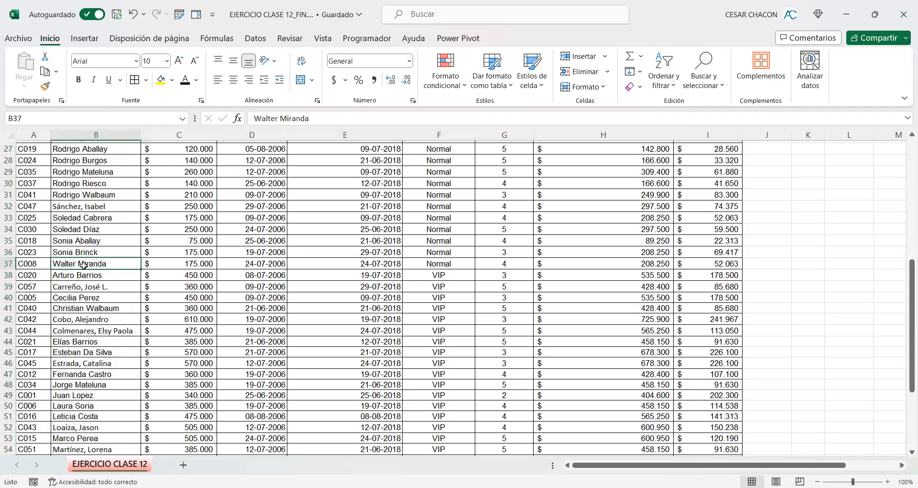
# Step: Check the alphabetical order of the VIP clients from the first VIP row to the last row of the table
pyautogui.click(82, 276)
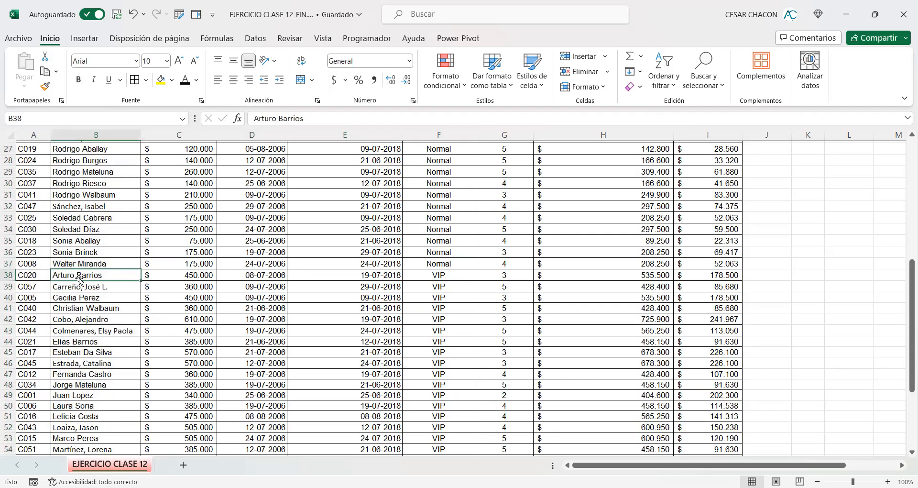
pyautogui.click(432, 276)
pyautogui.click(110, 275)
pyautogui.scroll(-5, 55, 274)
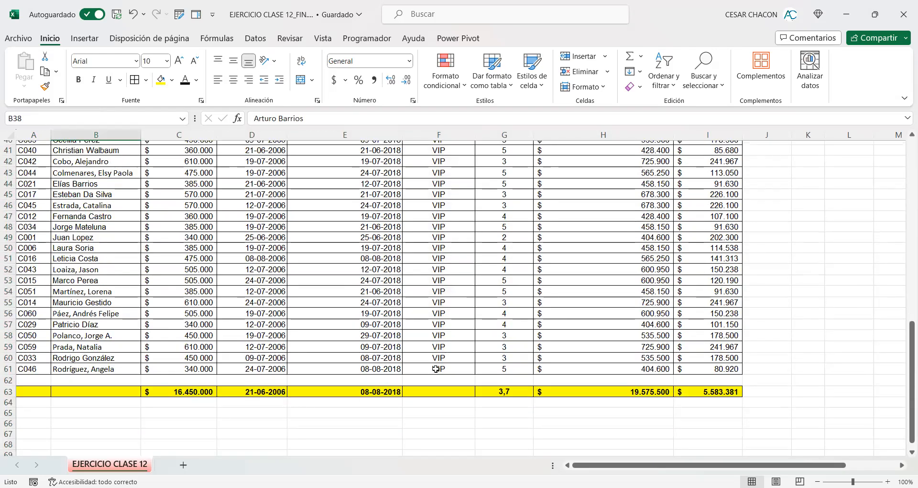
pyautogui.click(435, 370)
pyautogui.click(84, 369)
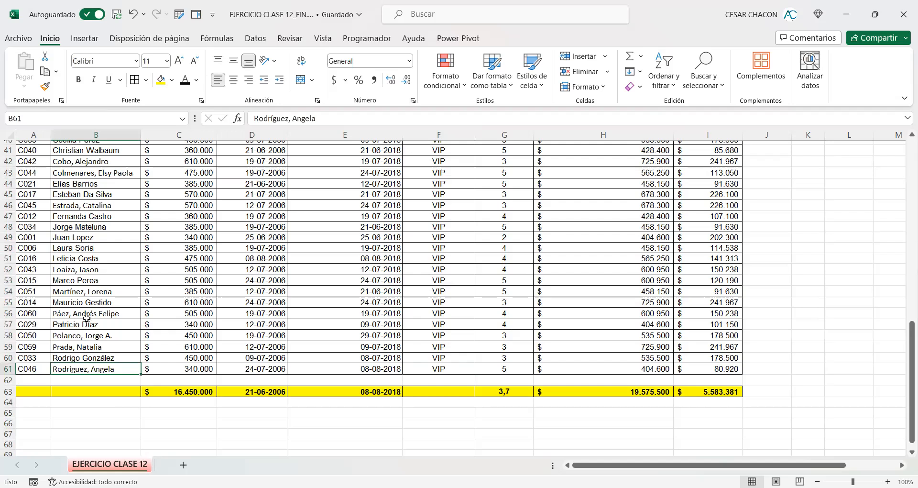
pyautogui.click(69, 293)
pyautogui.click(63, 314)
pyautogui.click(62, 360)
pyautogui.click(62, 369)
pyautogui.click(67, 358)
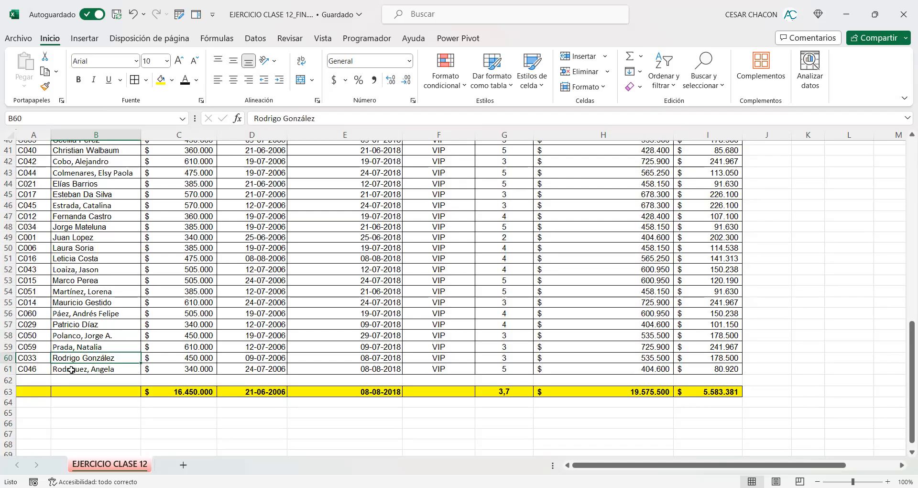
# Step: Check the client name in the last VIP row of the table without changing it
pyautogui.click(71, 370)
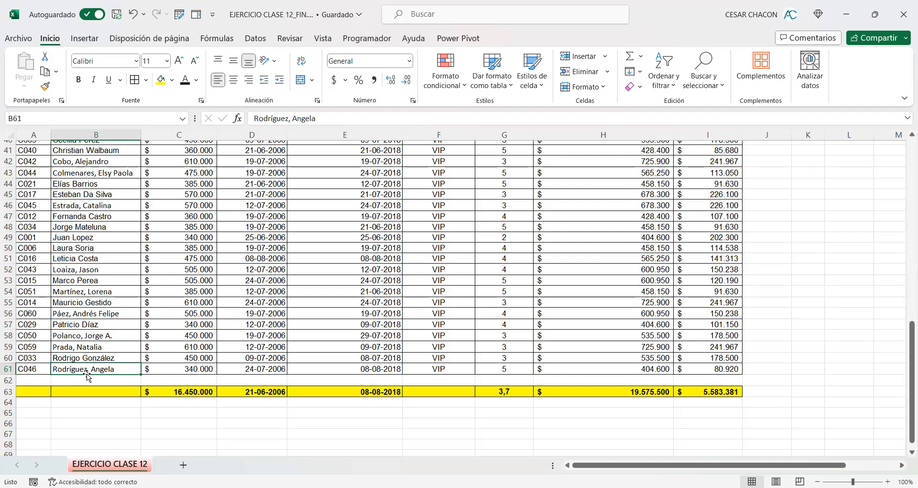
pyautogui.press('F2')
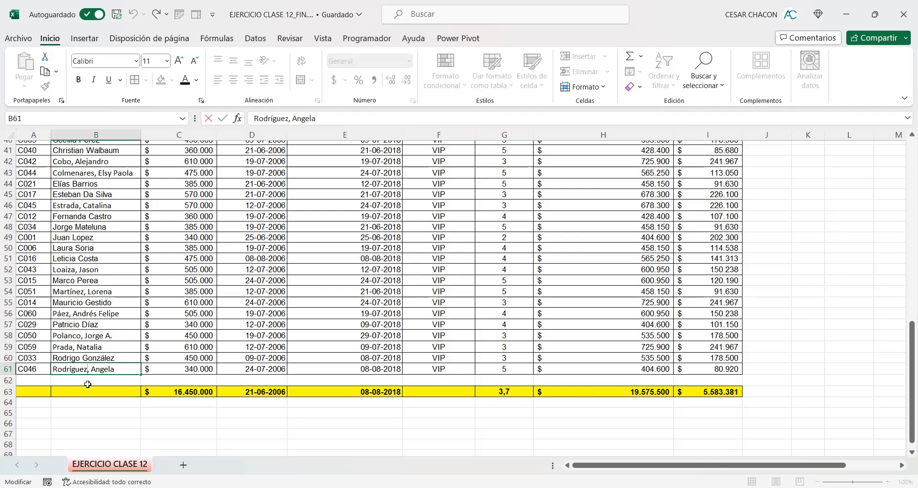
pyautogui.click(146, 324)
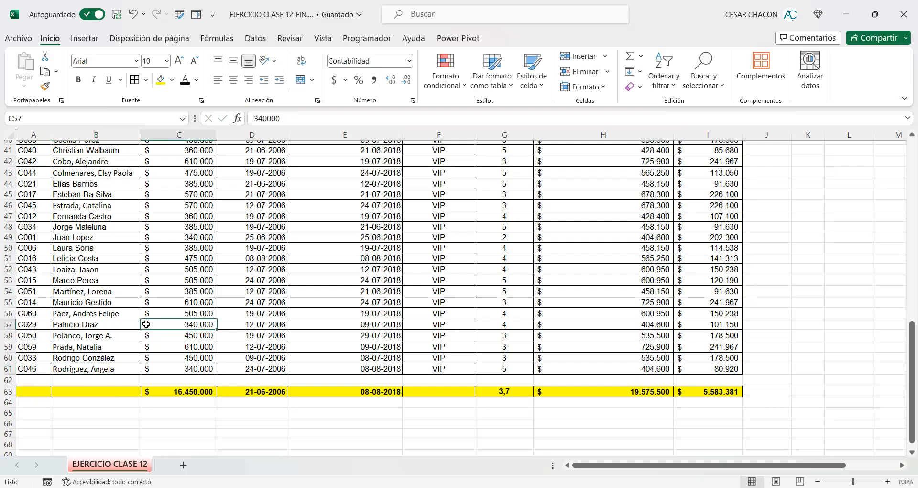
pyautogui.scroll(13, 522, 321)
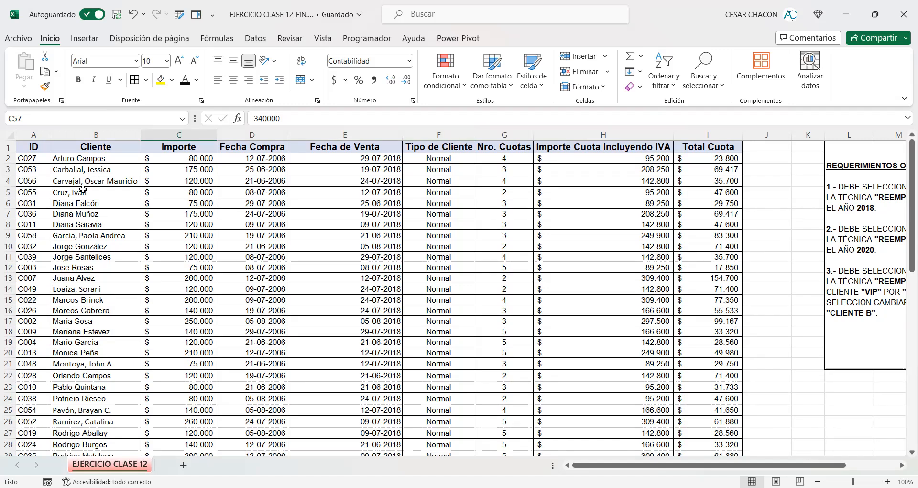
# Step: Add filters to the header row from ID to Total Cuota and sort the table by ID from A to Z
pyautogui.click(664, 87)
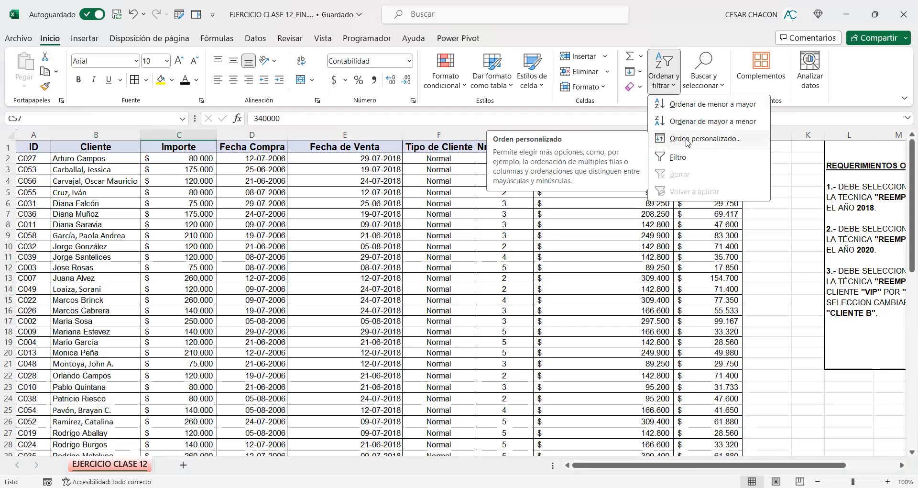
pyautogui.click(34, 149)
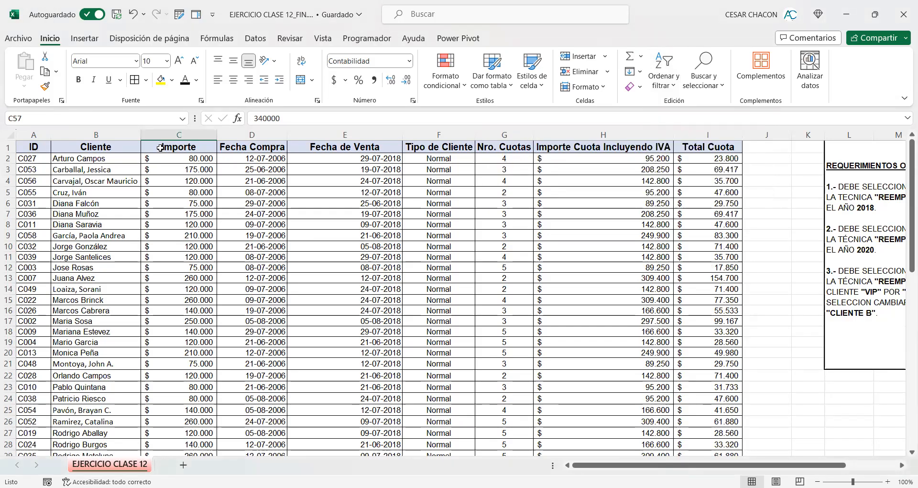
pyautogui.moveTo(161, 148); pyautogui.dragTo(724, 150)
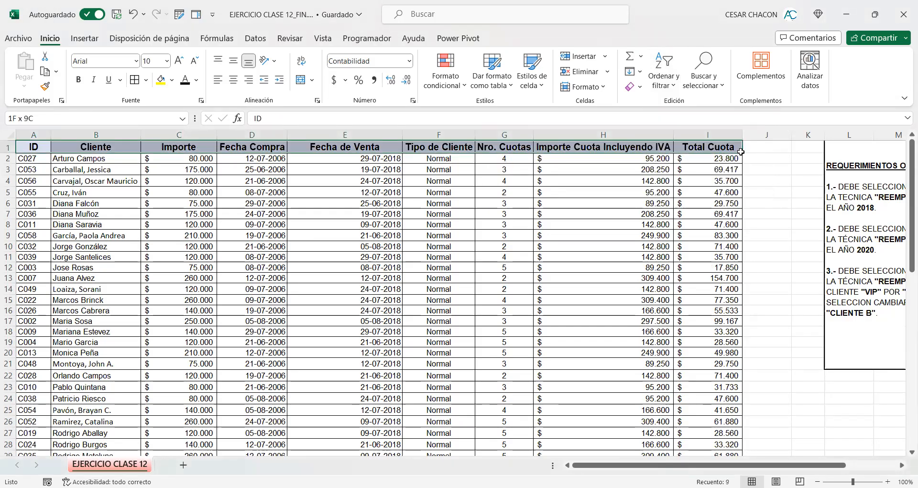
pyautogui.click(678, 82)
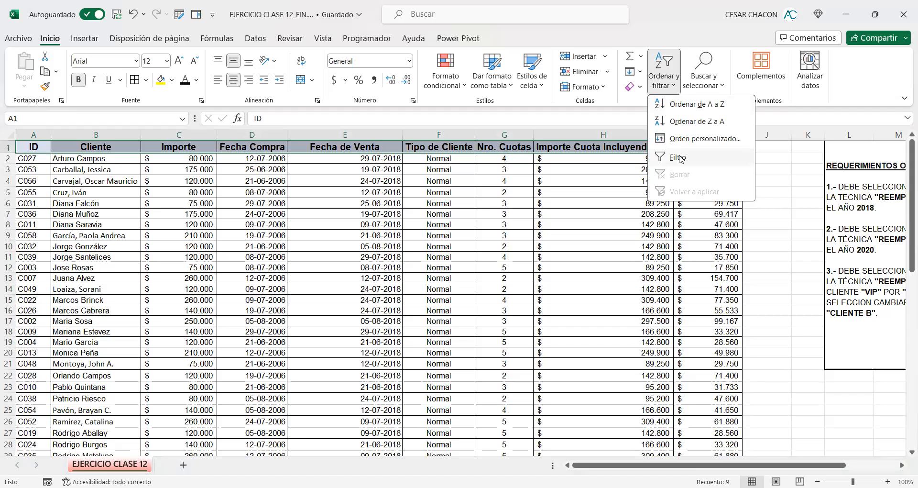
pyautogui.click(680, 158)
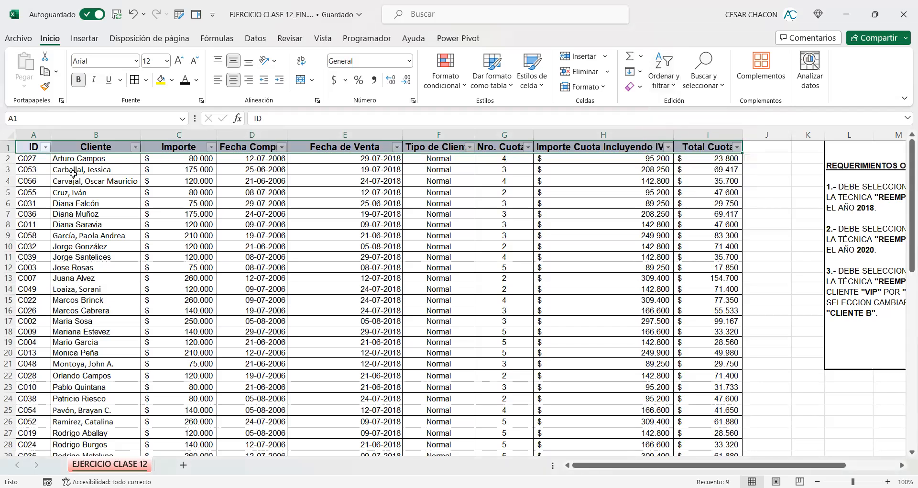
pyautogui.click(44, 147)
pyautogui.click(44, 161)
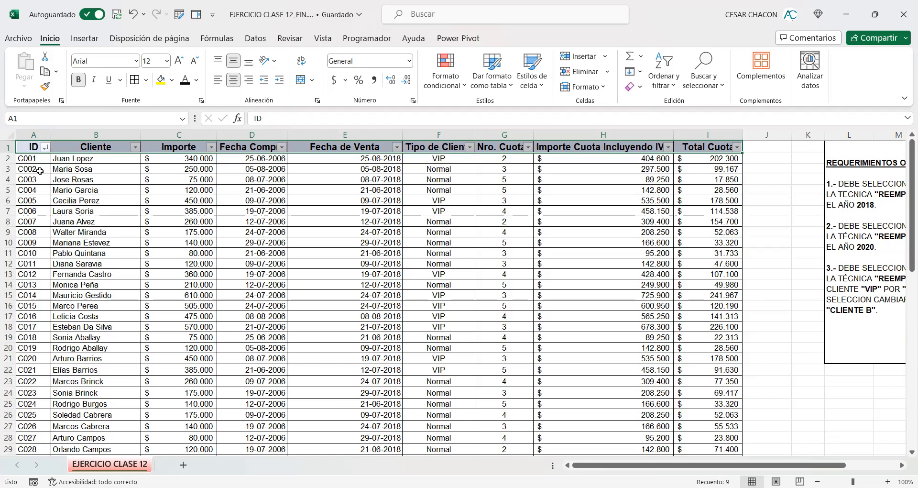
# Step: Sort the table by Cliente from Z to A, followed by Importe from smallest to largest
pyautogui.click(136, 152)
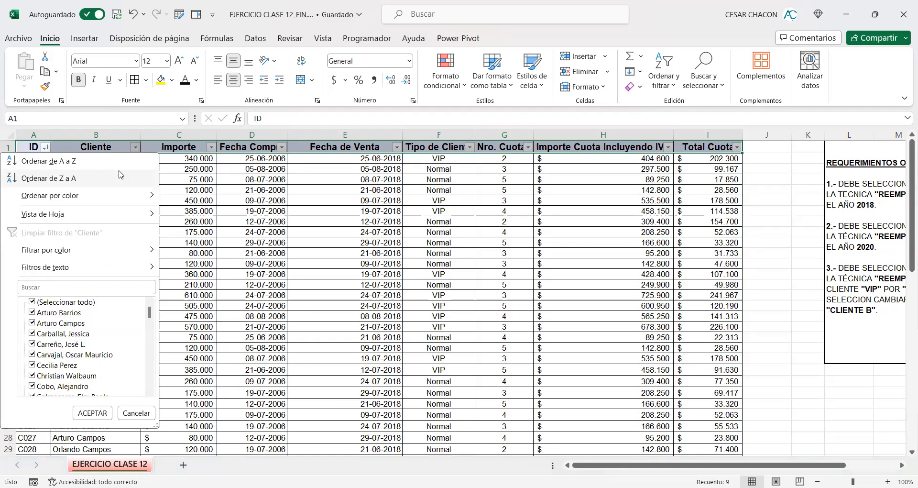
pyautogui.click(121, 175)
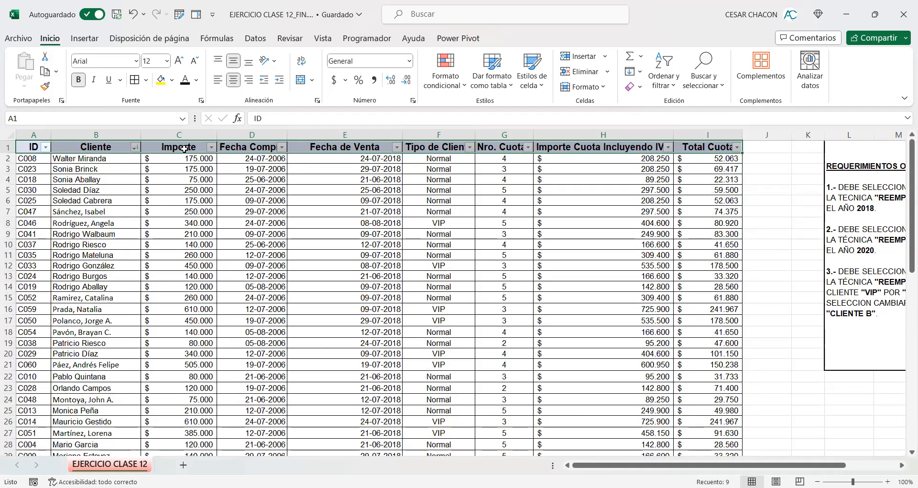
pyautogui.click(209, 147)
pyautogui.click(186, 167)
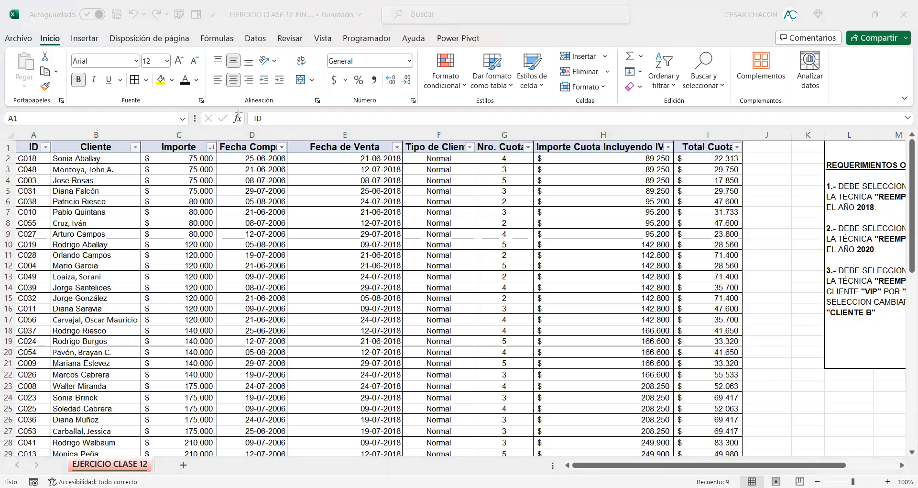
pyautogui.moveTo(215, 139); pyautogui.dragTo(267, 92)
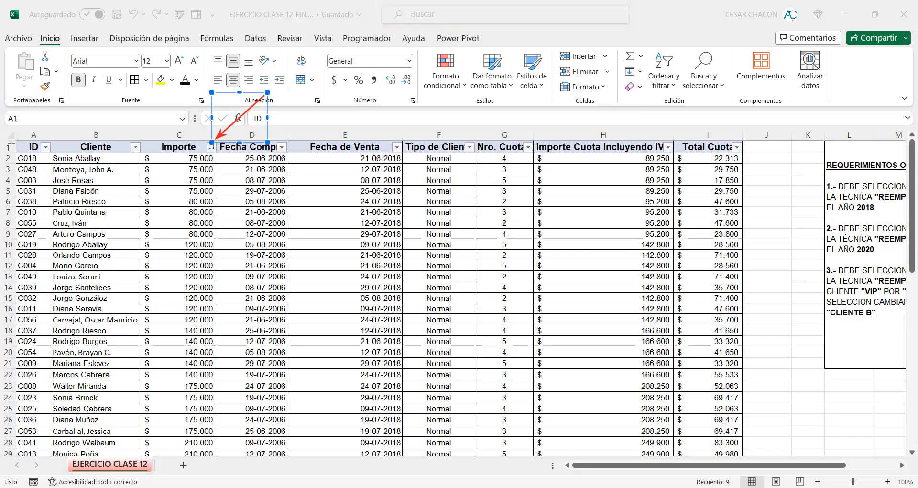
pyautogui.moveTo(12, 140)
pyautogui.mouseDown()
pyautogui.moveTo(909, 139)
pyautogui.moveTo(823, 162)
pyautogui.moveTo(746, 154)
pyautogui.mouseUp()
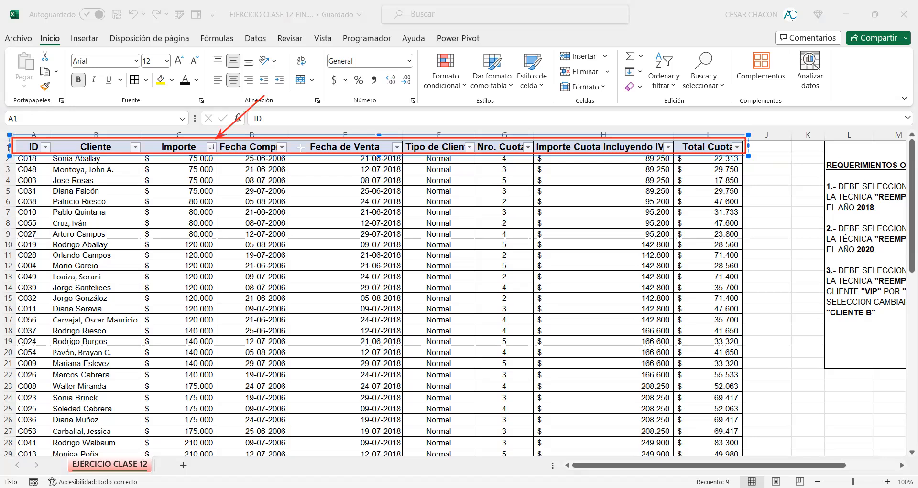
pyautogui.moveTo(216, 143); pyautogui.dragTo(283, 89)
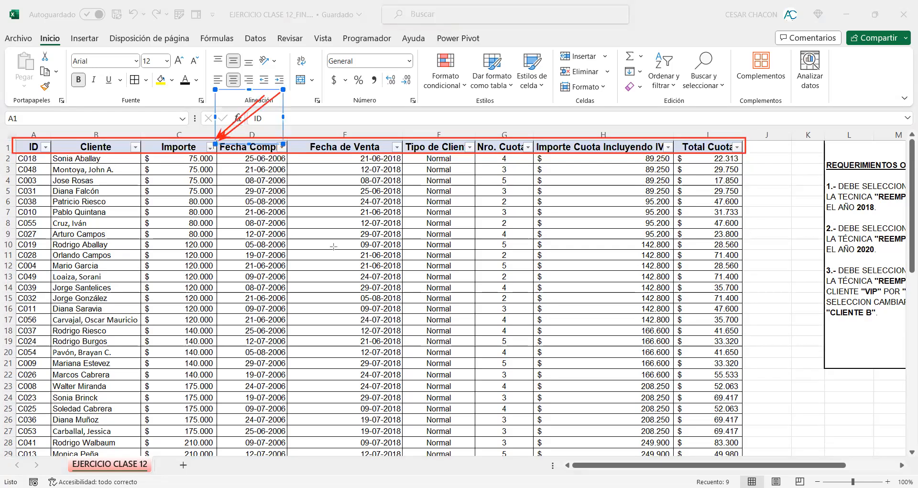
pyautogui.click(363, 235)
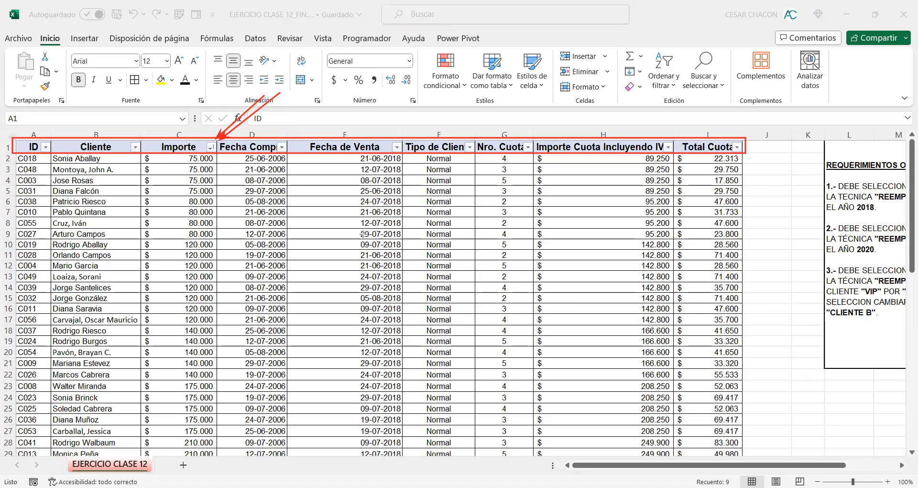
# Step: Sort the table by ID from Z to A, followed by ID from A to Z to restore the original order
pyautogui.click(211, 147)
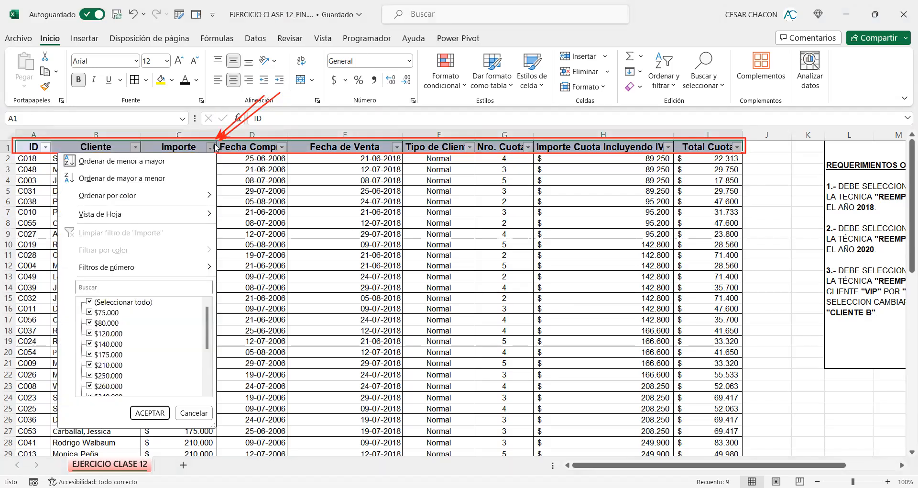
pyautogui.click(45, 148)
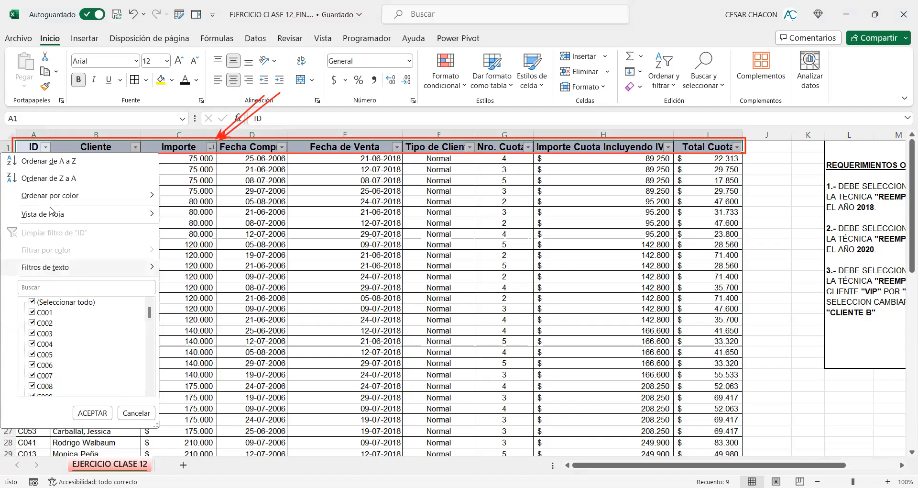
pyautogui.click(61, 162)
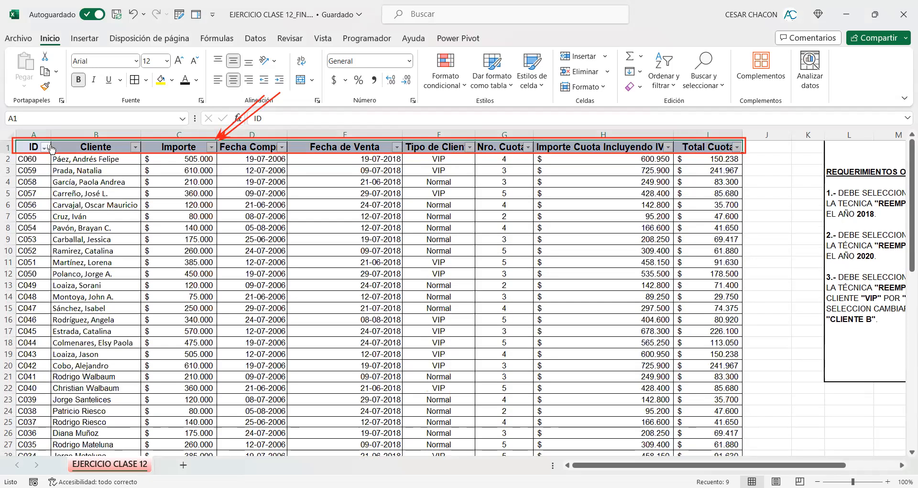
pyautogui.click(46, 146)
pyautogui.click(47, 164)
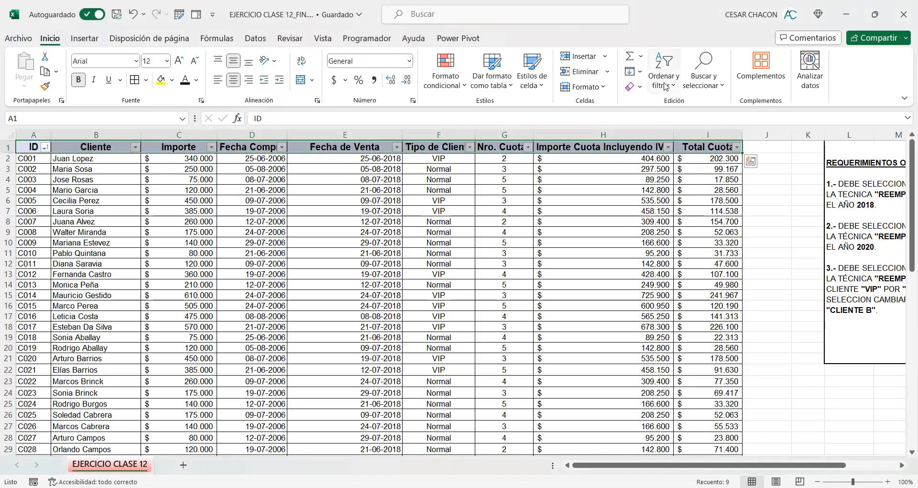
# Step: Apply a custom sort by Tipo de Cliente and Cliente, both A to Z, with the selection expanded, and check the sorted rows
pyautogui.click(663, 79)
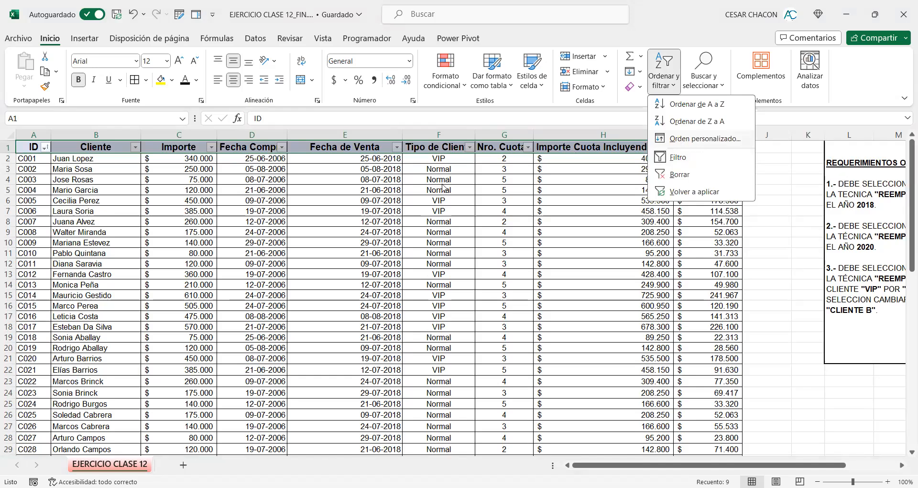
pyautogui.click(703, 141)
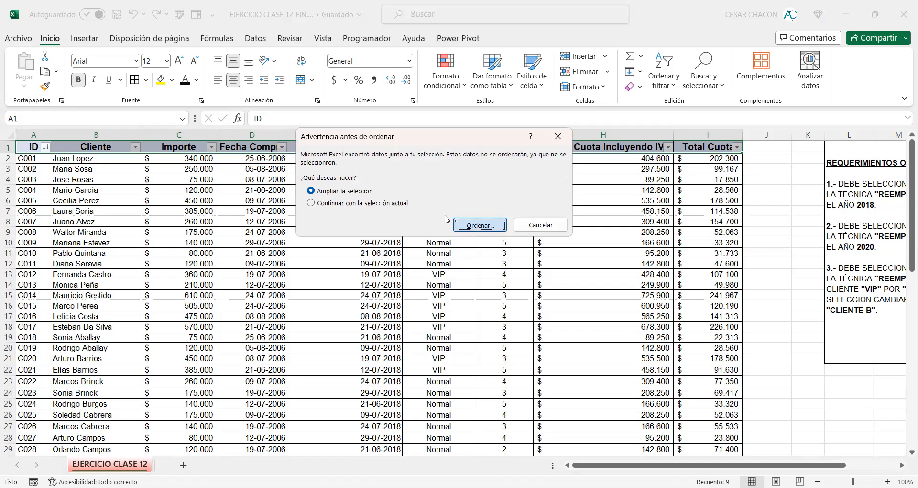
pyautogui.click(480, 224)
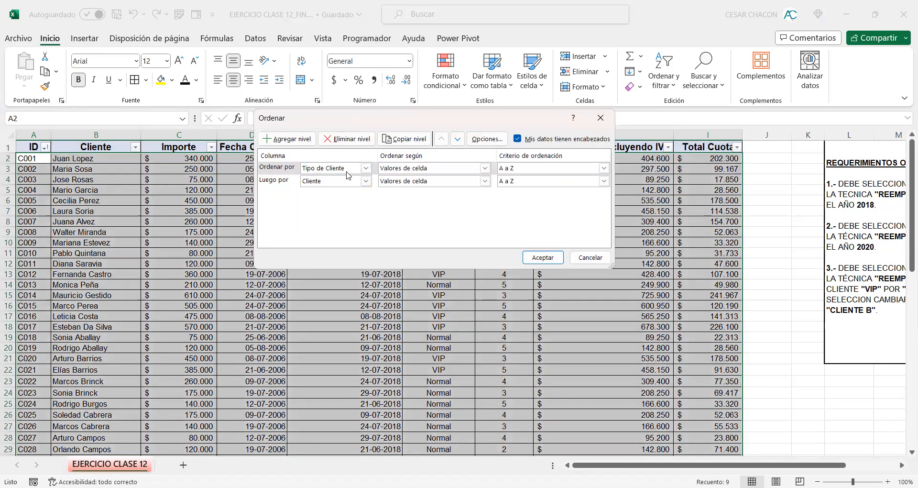
pyautogui.click(548, 261)
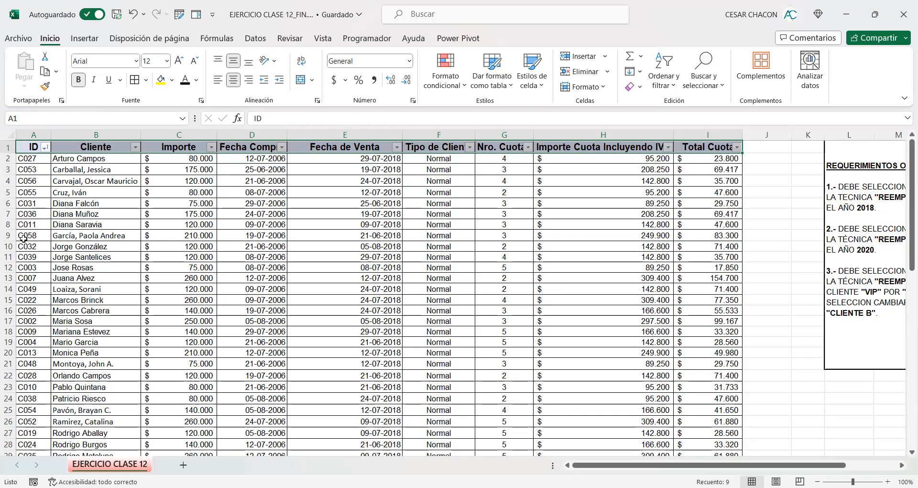
pyautogui.scroll(-3, 29, 216)
pyautogui.scroll(-8, 29, 215)
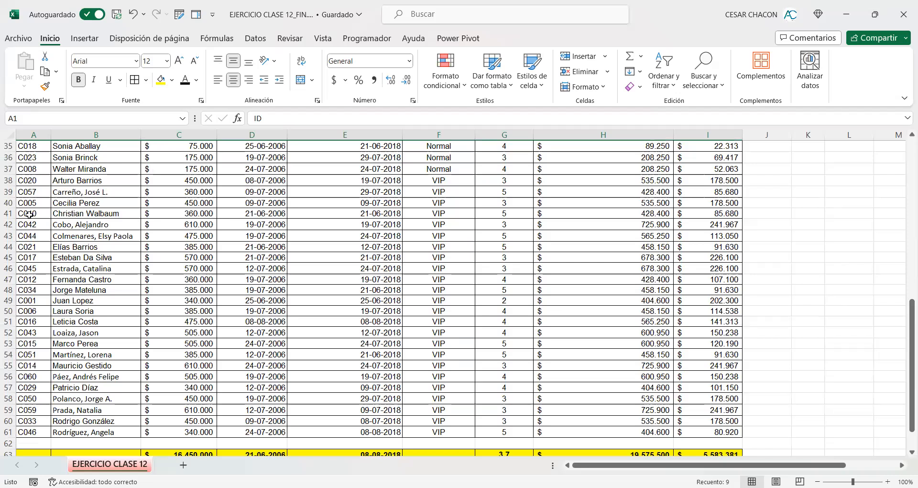
pyautogui.scroll(4, 29, 216)
pyautogui.scroll(7, 29, 216)
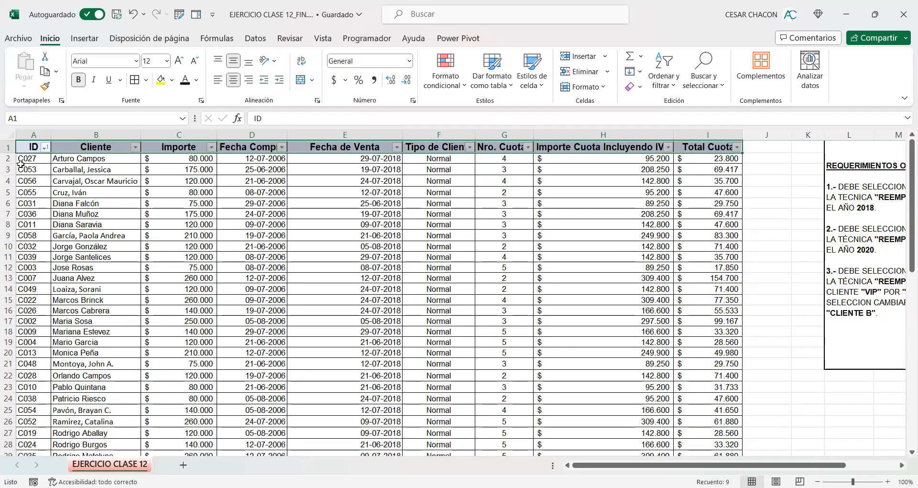
# Step: Sort the table by ID from A to Z and clear the filter and sort state of the header row
pyautogui.click(45, 147)
pyautogui.click(55, 162)
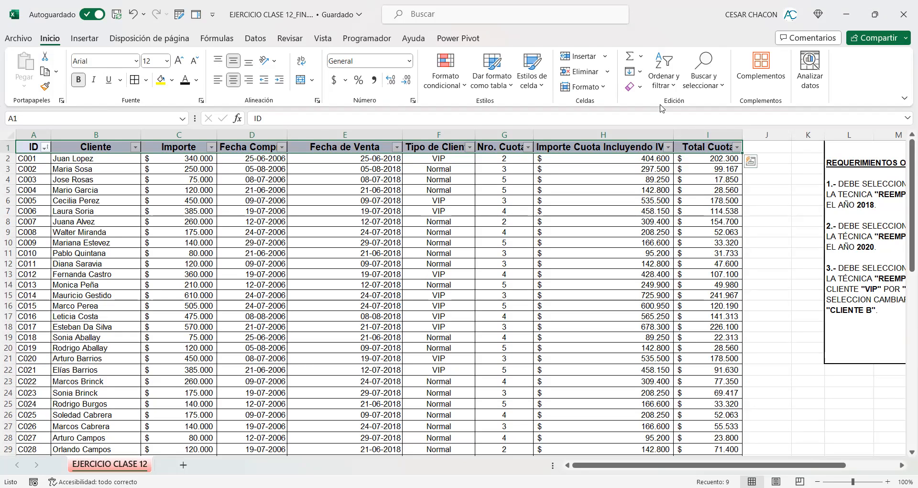
pyautogui.click(668, 85)
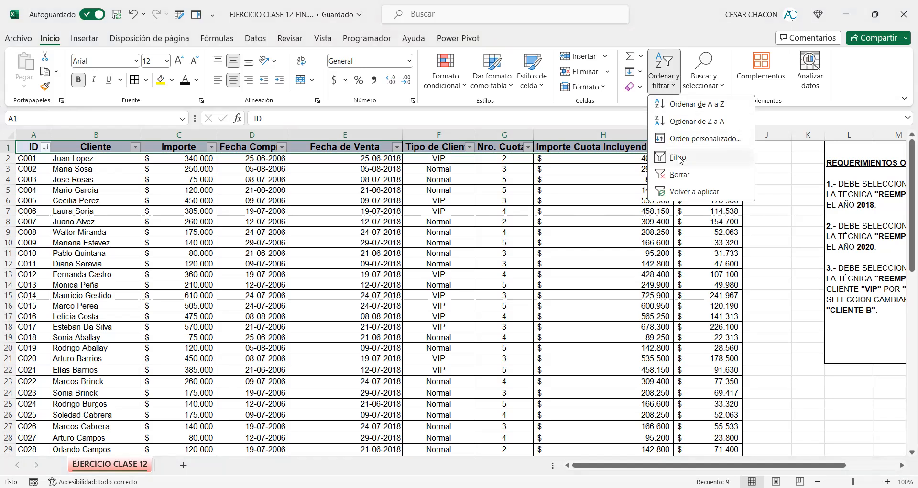
pyautogui.click(667, 176)
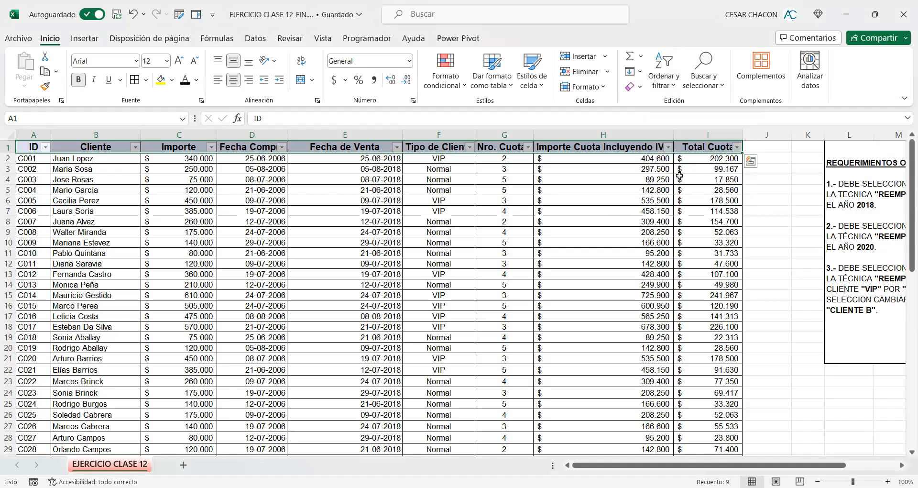
# Step: Remove the filter from the header row and turn it on again
pyautogui.click(658, 85)
pyautogui.click(670, 159)
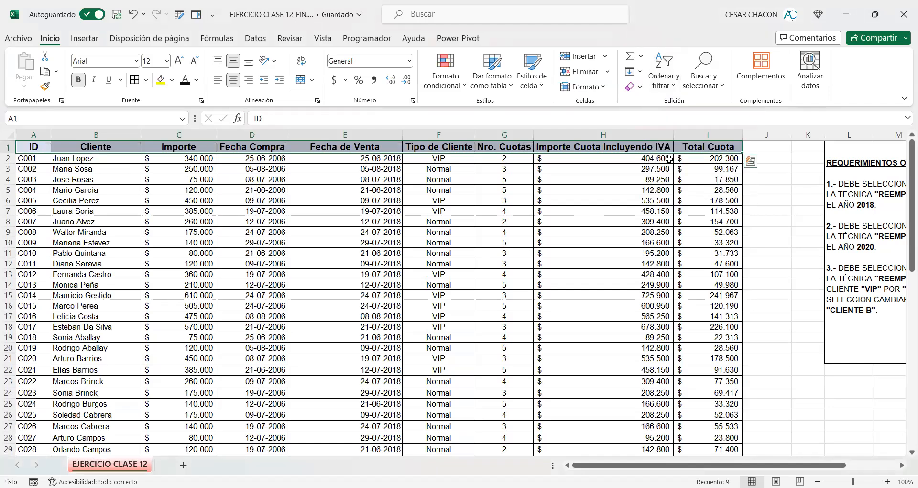
pyautogui.click(651, 90)
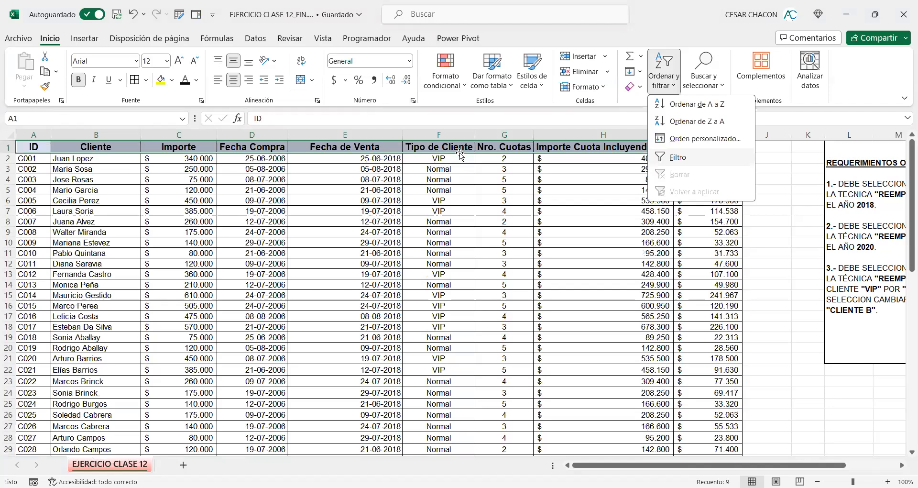
pyautogui.click(670, 156)
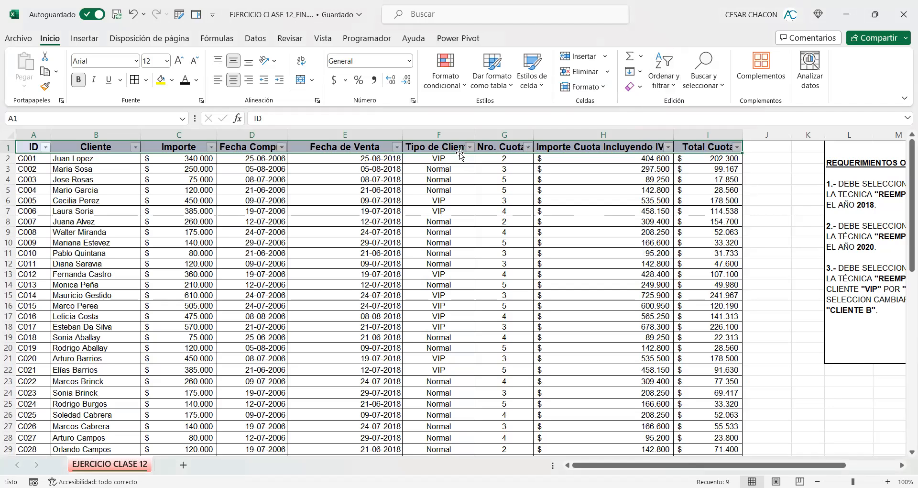
pyautogui.click(668, 89)
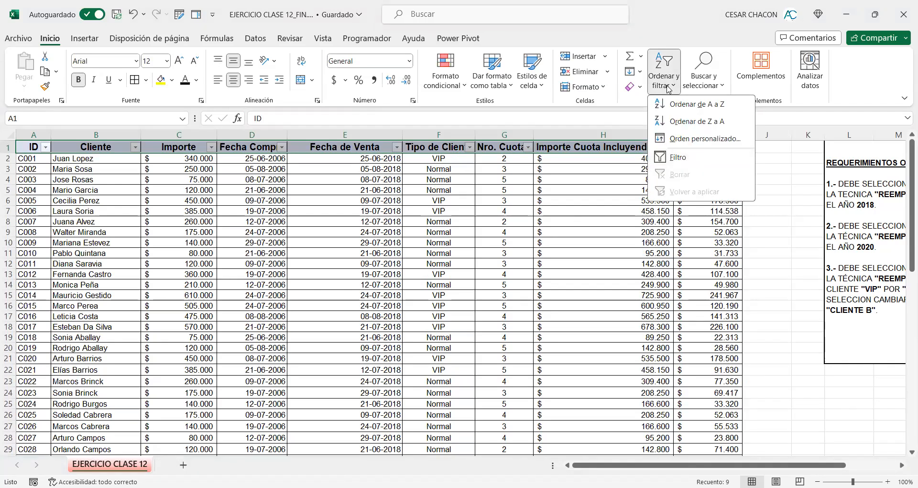
pyautogui.click(254, 39)
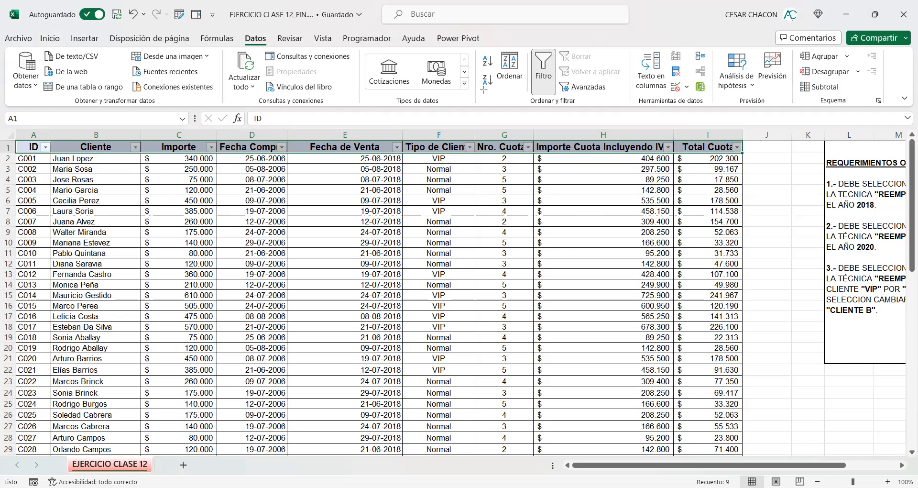
pyautogui.moveTo(469, 44); pyautogui.dragTo(633, 111)
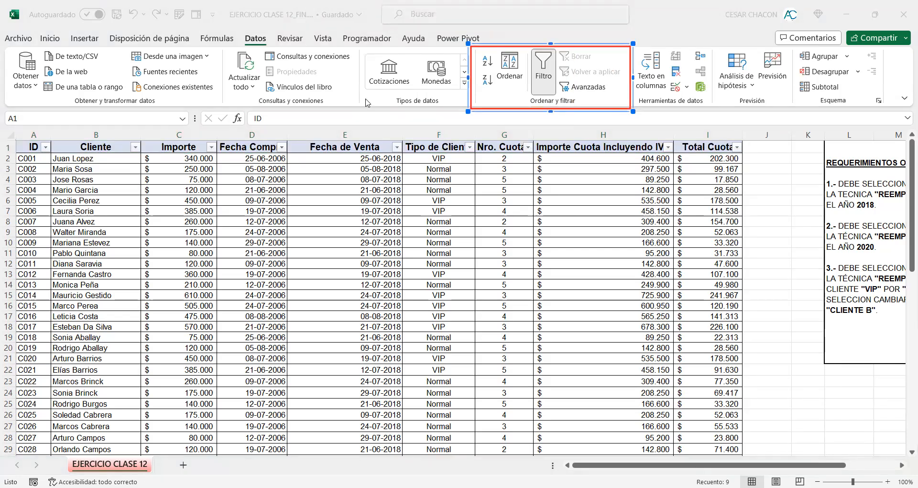
pyautogui.moveTo(644, 214); pyautogui.dragTo(569, 107)
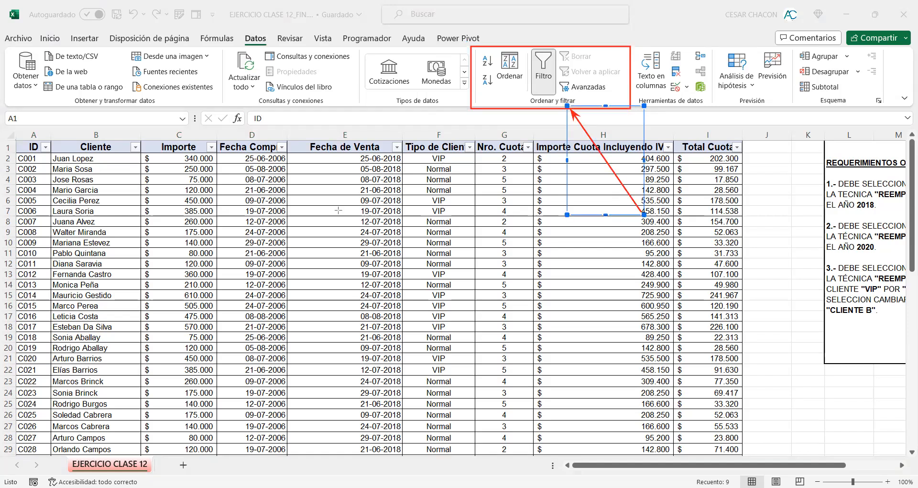
pyautogui.click(328, 41)
pyautogui.click(49, 43)
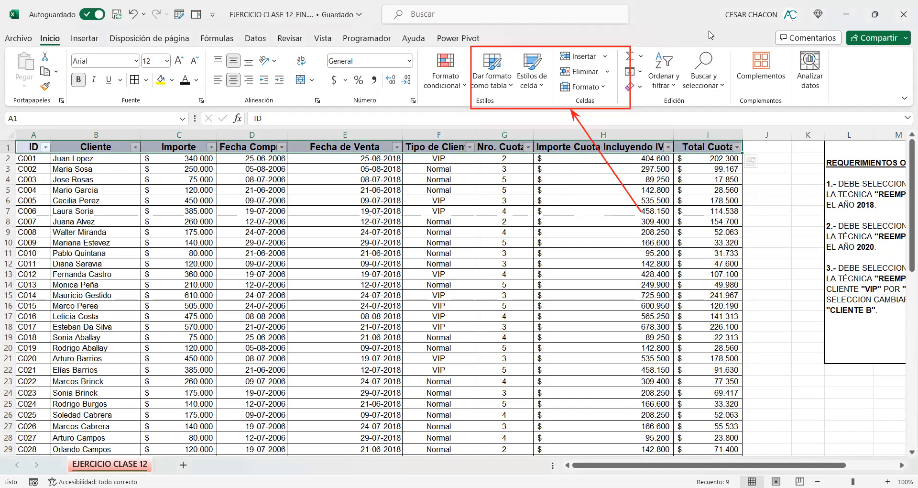
pyautogui.click(720, 83)
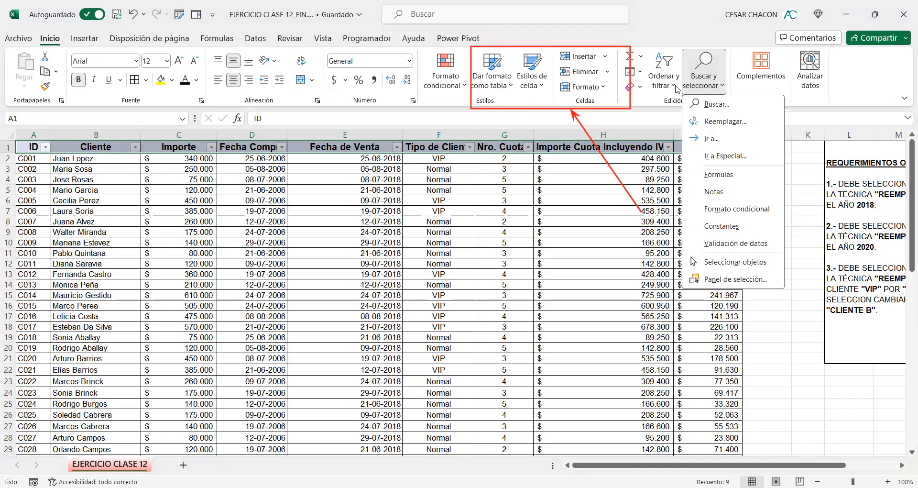
pyautogui.click(664, 72)
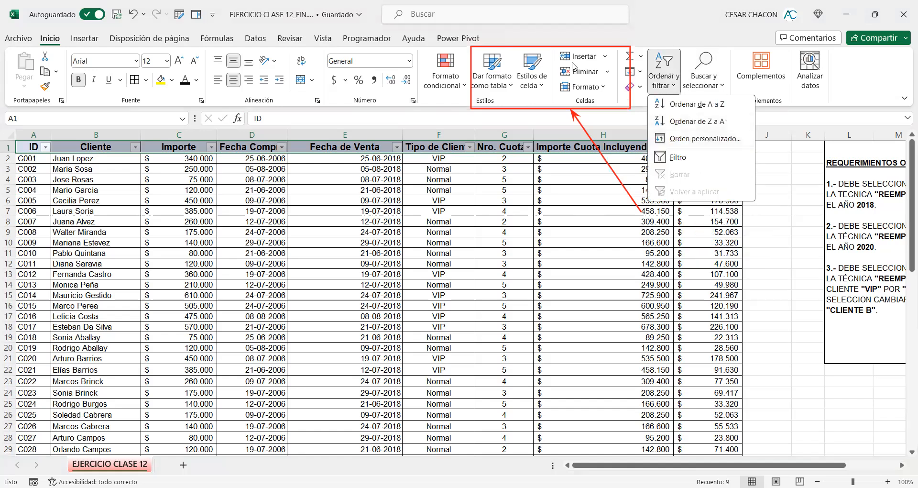
# Step: Start a custom sort with the selection expanded and replace its Tipo de Cliente and Cliente levels with one blank level
pyautogui.click(253, 40)
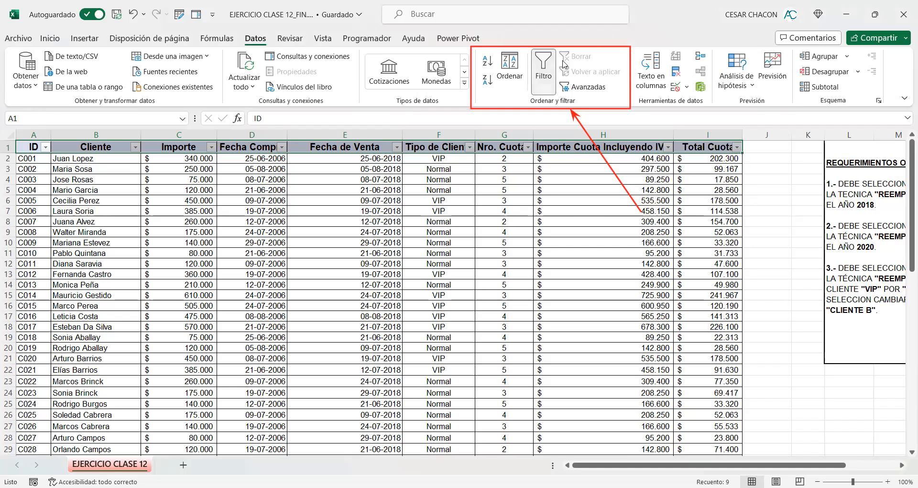
pyautogui.click(513, 69)
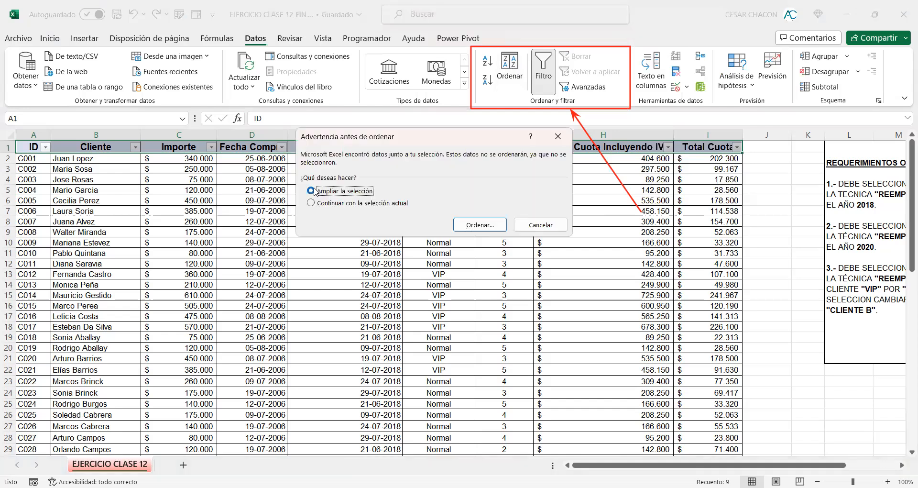
pyautogui.click(492, 221)
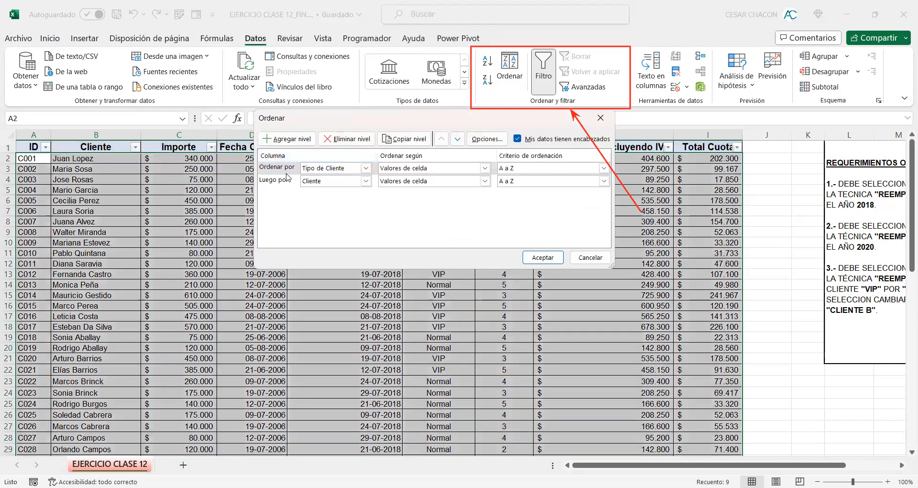
pyautogui.click(286, 167)
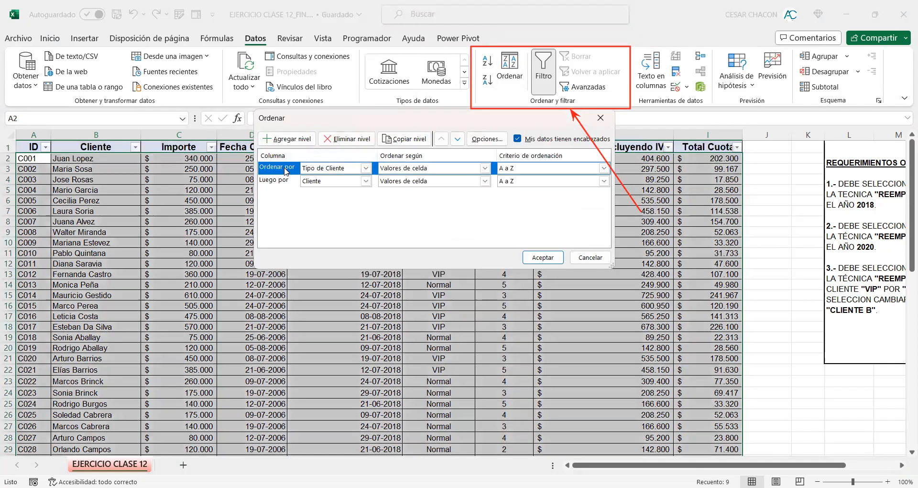
pyautogui.click(346, 139)
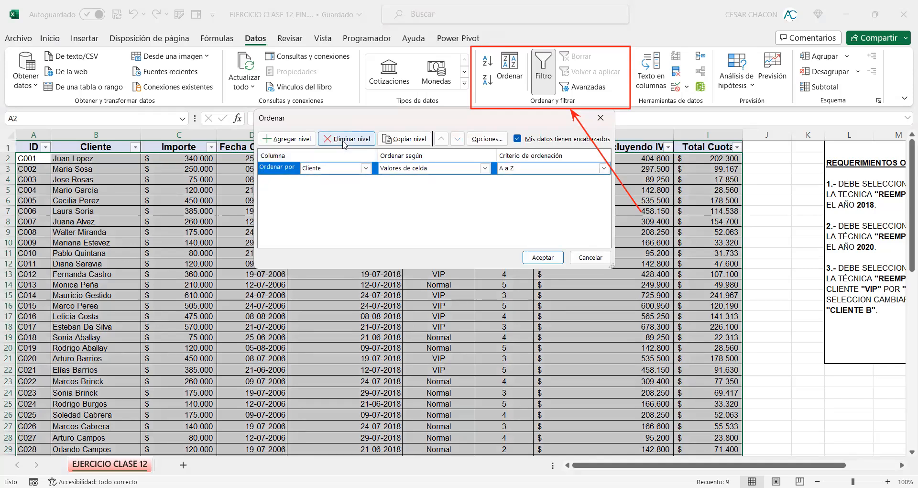
pyautogui.click(344, 143)
pyautogui.click(305, 142)
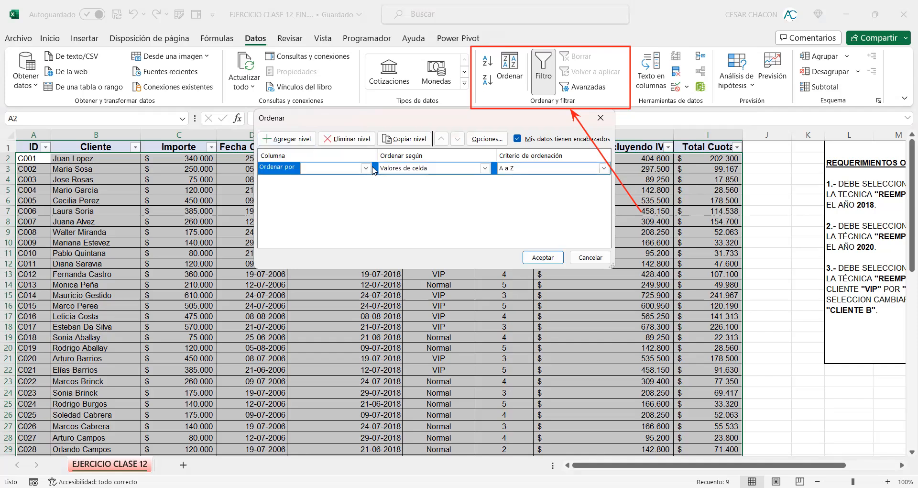
# Step: Sort the table by Fecha Compra with the order De más recientes a más antiguos
pyautogui.click(367, 168)
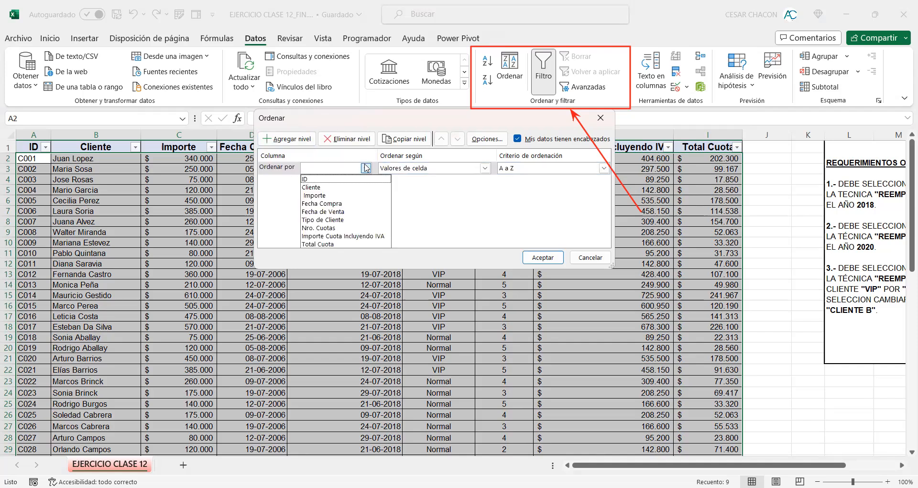
pyautogui.click(327, 203)
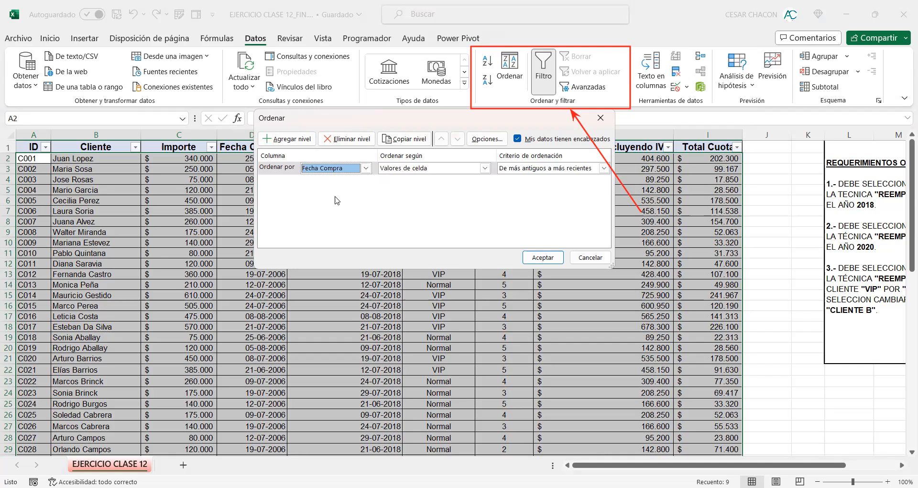
pyautogui.click(510, 170)
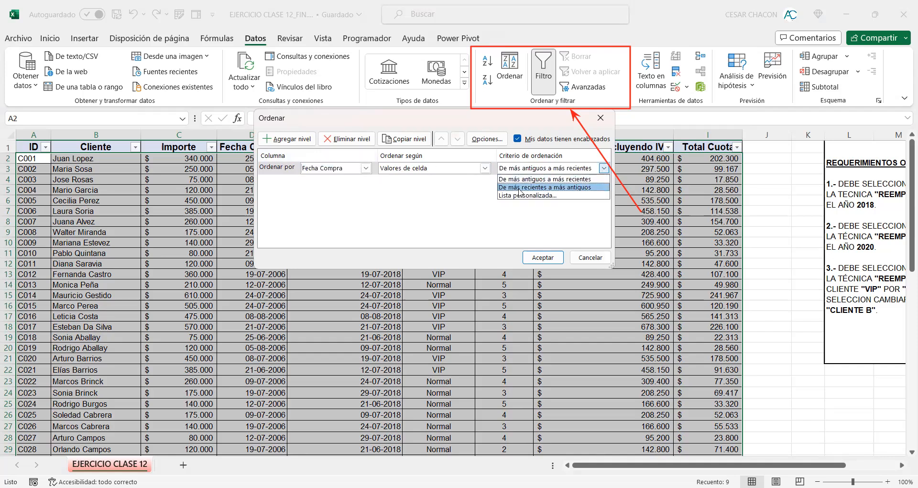
pyautogui.click(520, 188)
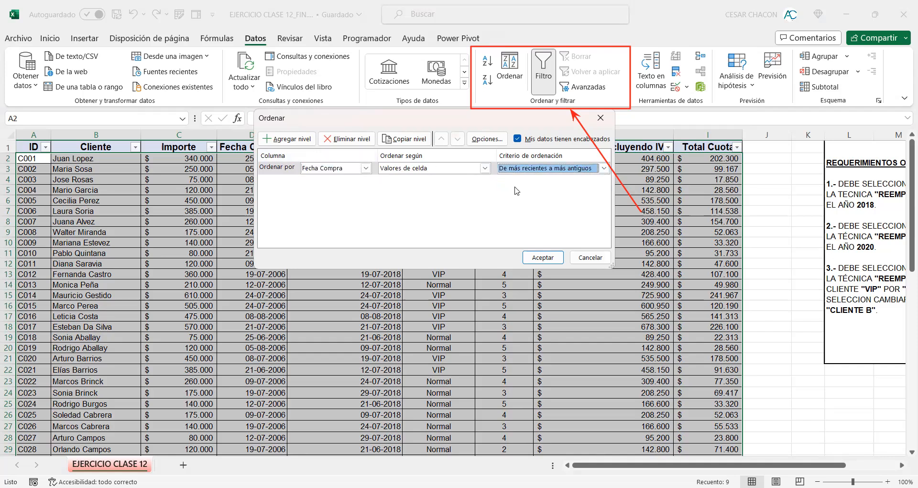
pyautogui.click(552, 261)
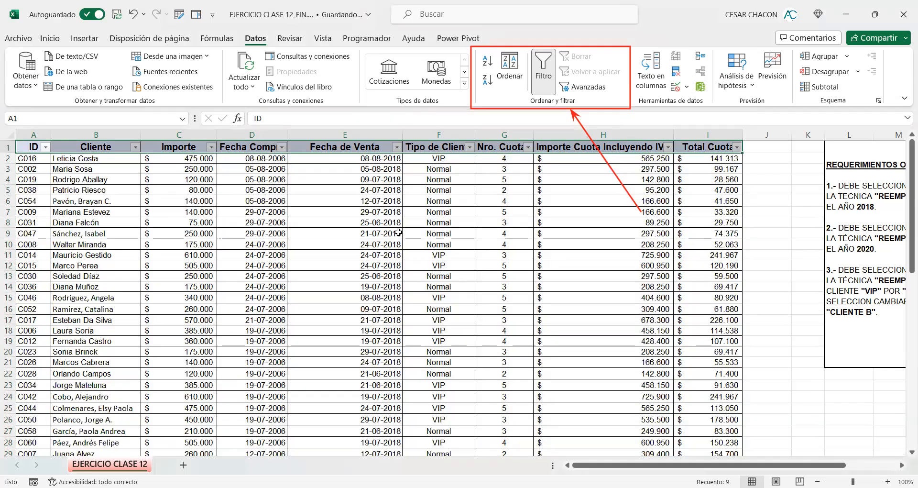
# Step: Widen the Fecha Compra column to about 25,11 and check its sorted dates down to the last row
pyautogui.moveTo(313, 134); pyautogui.dragTo(328, 134)
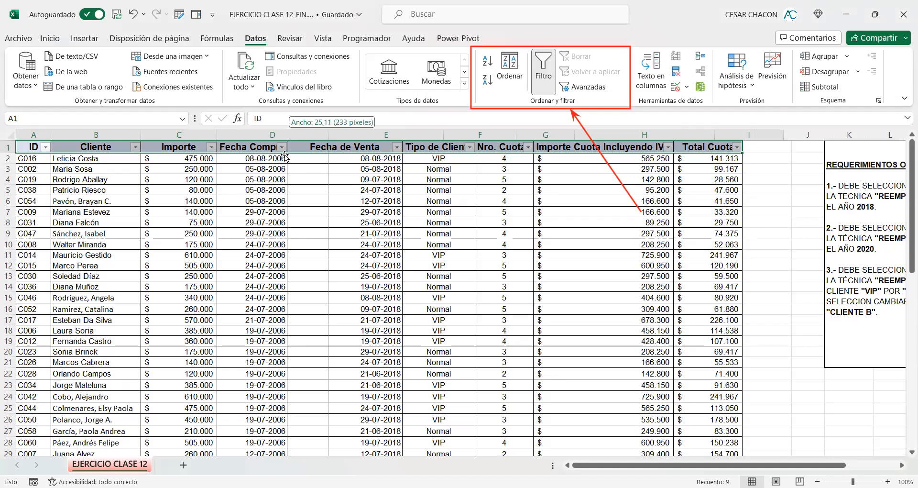
pyautogui.click(282, 149)
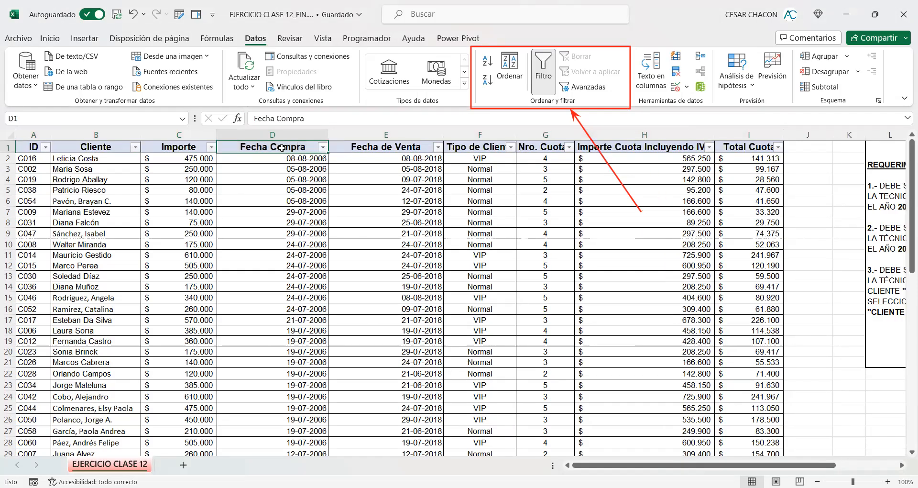
pyautogui.scroll(-17, 285, 151)
pyautogui.scroll(10, 292, 154)
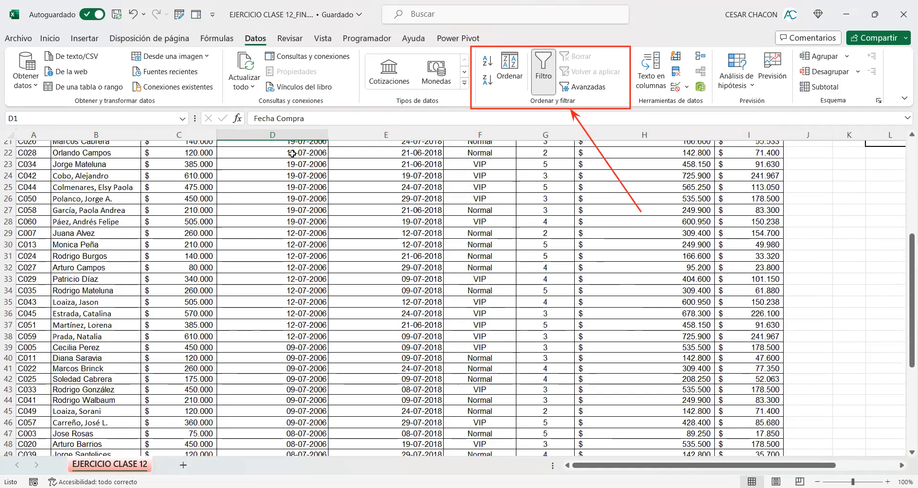
pyautogui.scroll(7, 292, 154)
pyautogui.click(291, 162)
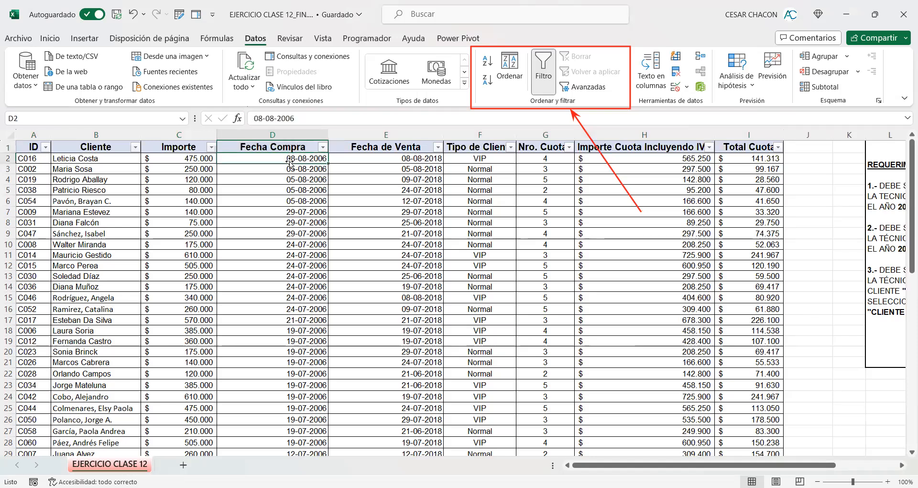
pyautogui.scroll(-16, 290, 162)
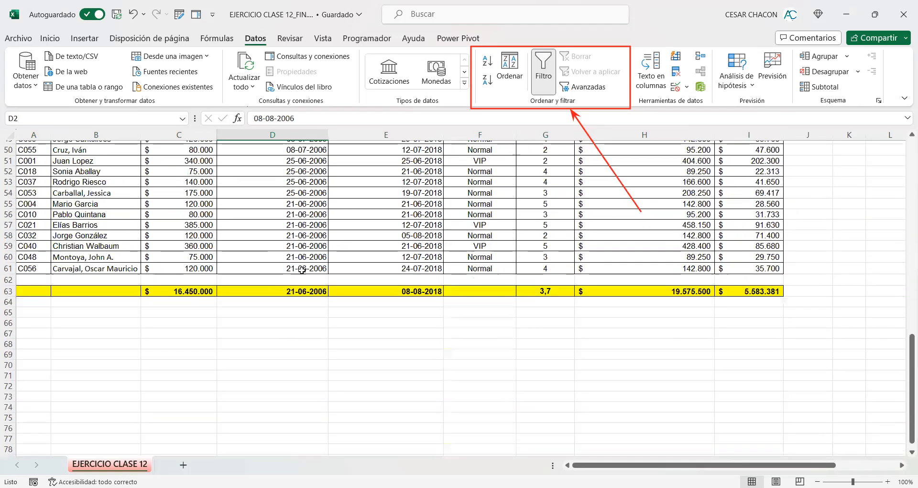
pyautogui.scroll(16, 287, 283)
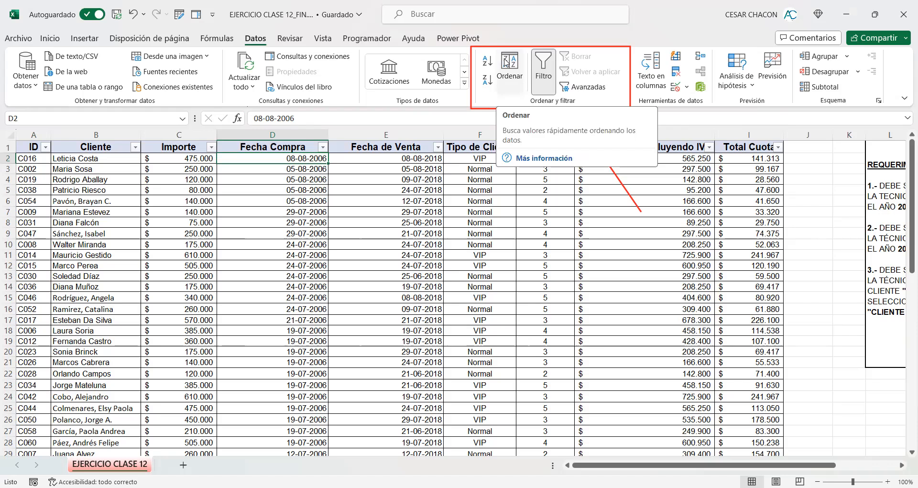
# Step: Copy the Fecha Compra level in the custom sort and set the copy's column to Tipo de Cliente
pyautogui.click(506, 62)
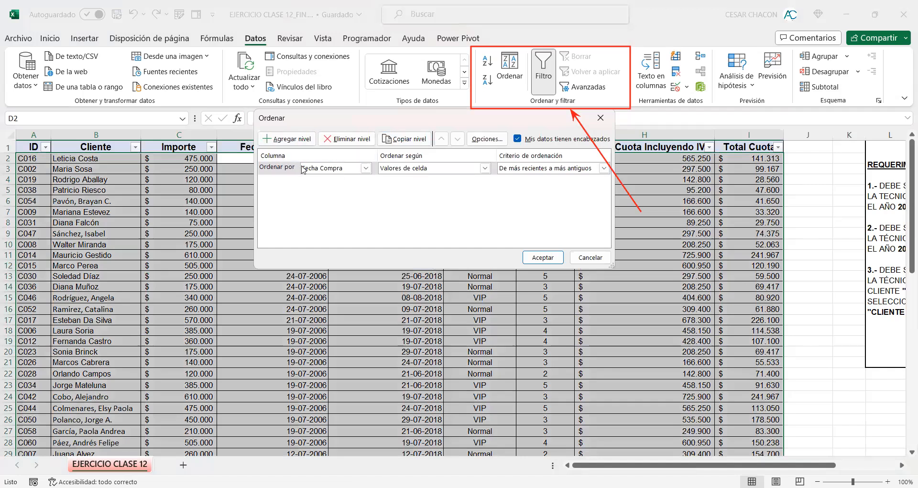
pyautogui.click(418, 142)
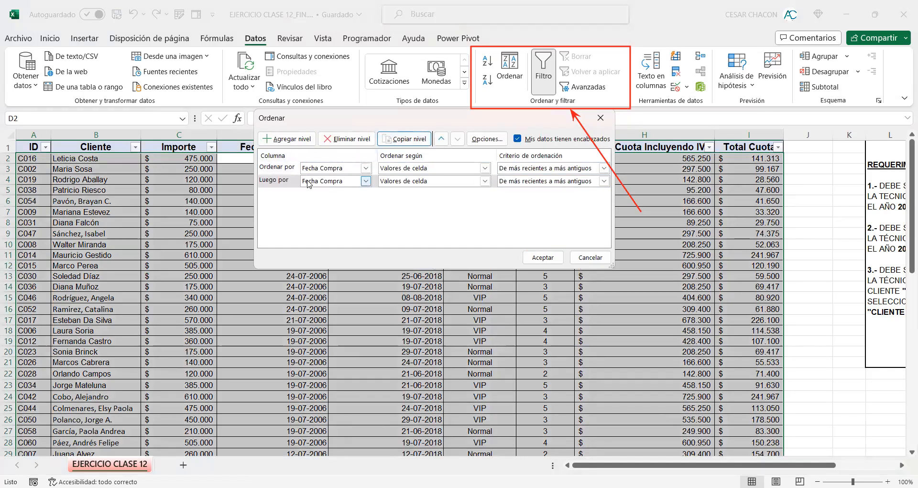
pyautogui.click(366, 181)
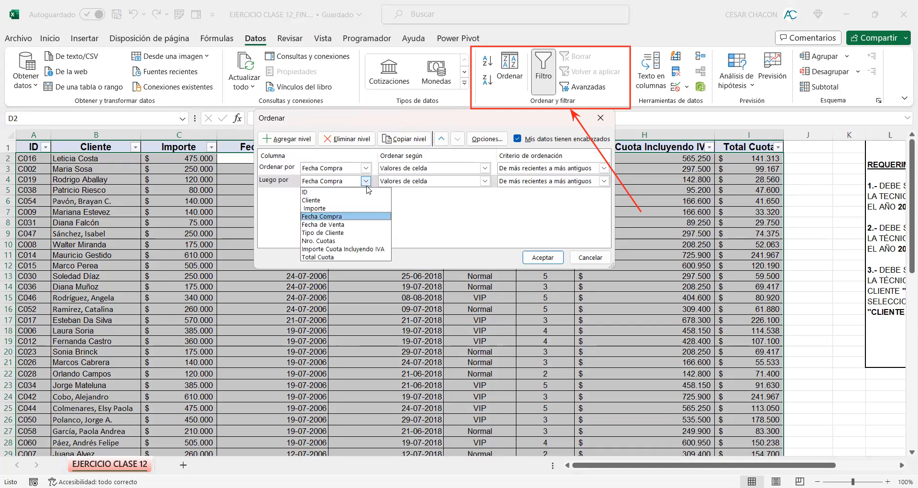
pyautogui.click(334, 233)
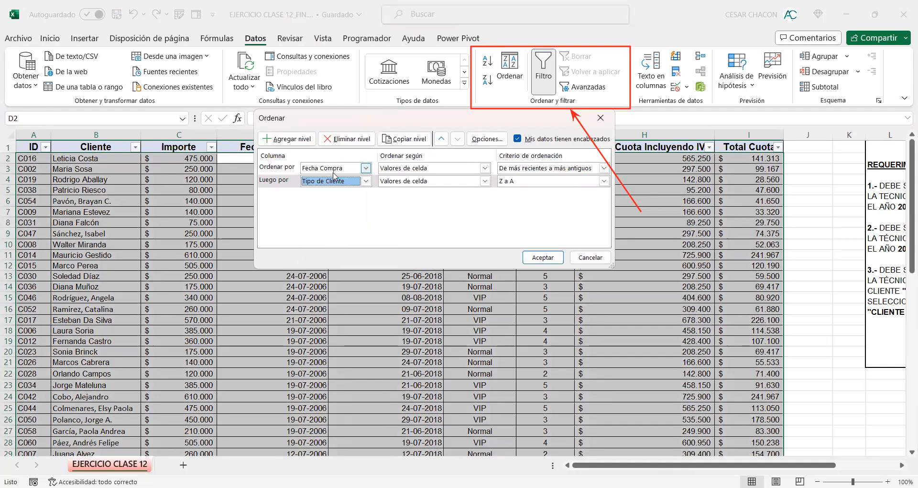
# Step: Move the Tipo de Cliente level above Fecha Compra and apply the custom sort
pyautogui.click(291, 182)
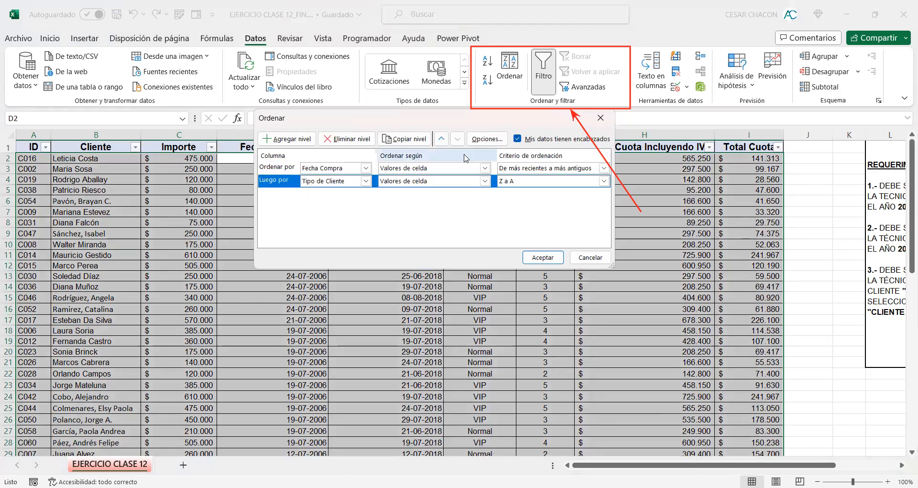
pyautogui.click(442, 139)
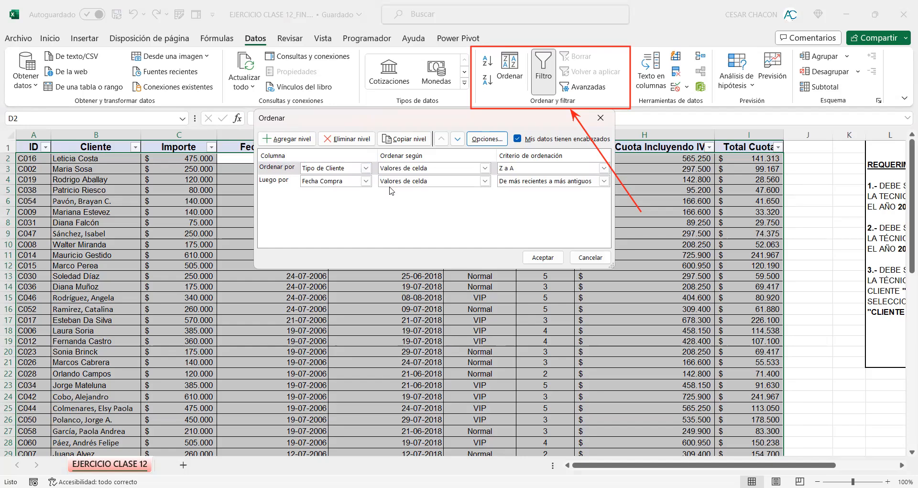
pyautogui.click(545, 255)
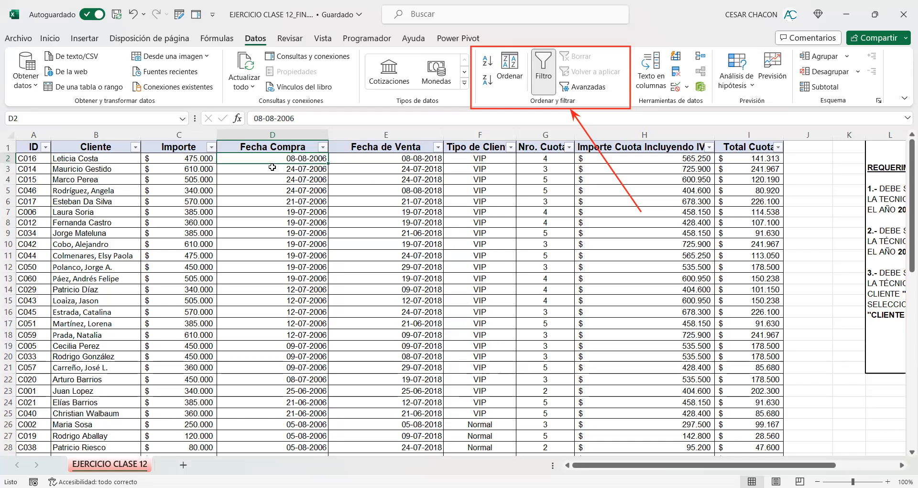
# Step: Examine the order of the Fecha Compra dates within the Tipo de Cliente groups down to the table's last row
pyautogui.scroll(-6, 496, 212)
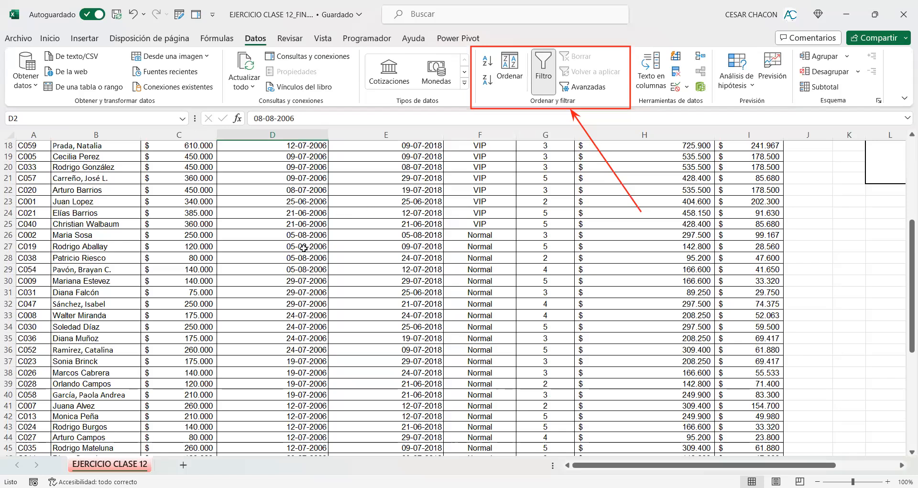
pyautogui.scroll(-8, 304, 248)
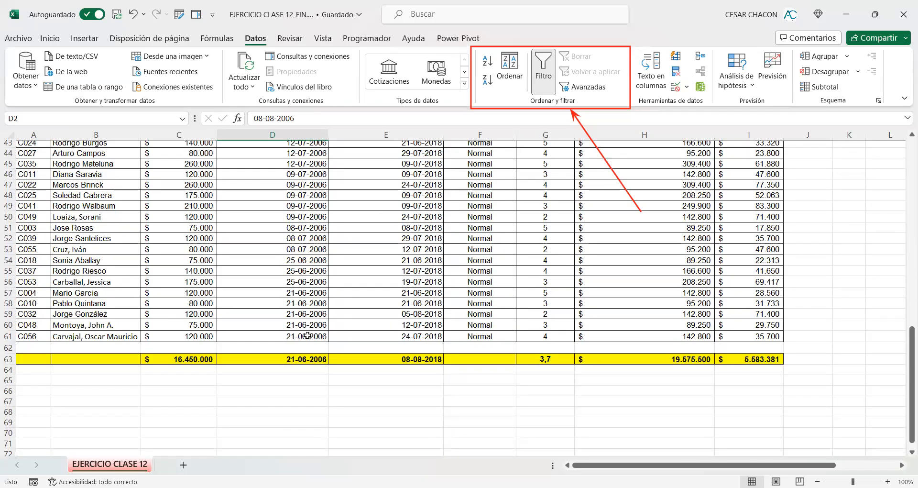
pyautogui.scroll(5, 308, 336)
pyautogui.scroll(2, 307, 325)
pyautogui.scroll(-3, 305, 323)
pyautogui.scroll(3, 305, 320)
pyautogui.scroll(-8, 309, 184)
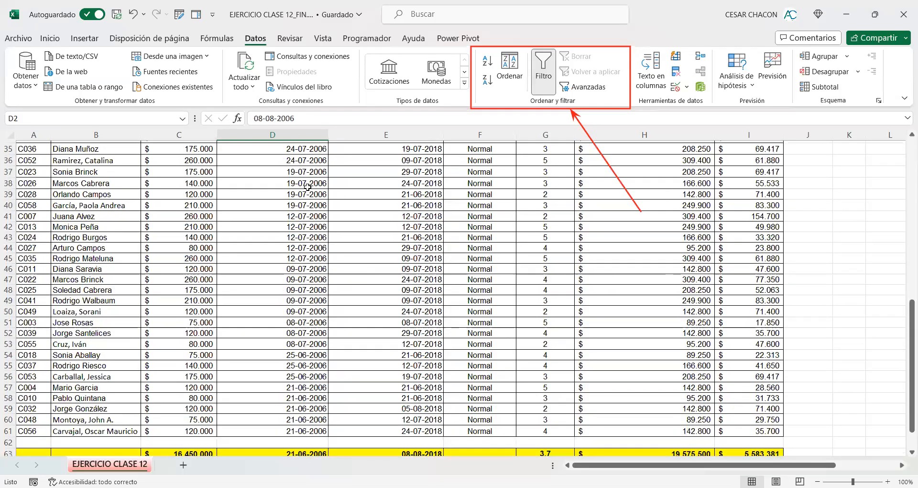
pyautogui.click(301, 275)
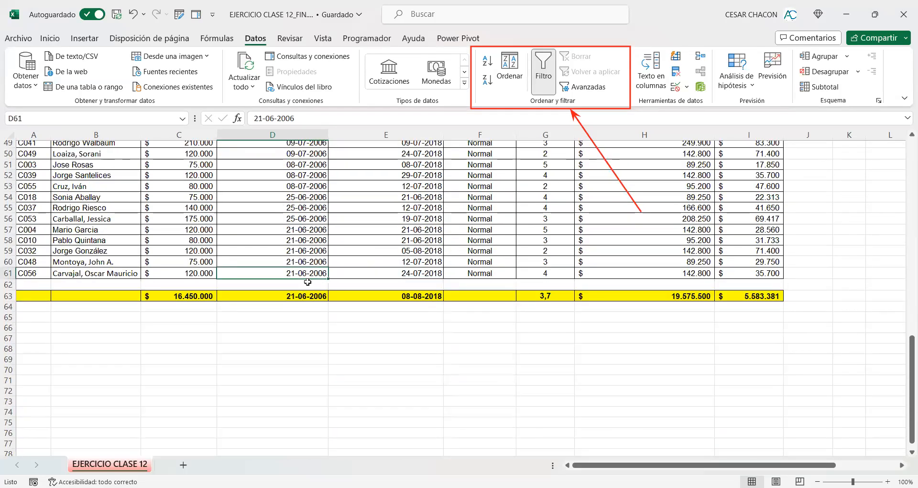
# Step: Examine the purchase dates around the change from VIP to Normal clients and back to the table's first rows
pyautogui.scroll(7, 302, 296)
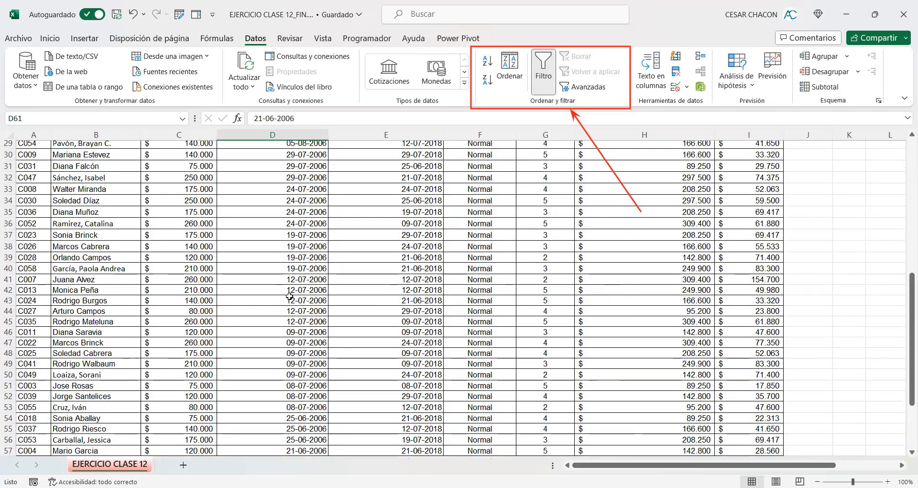
pyautogui.scroll(10, 290, 296)
pyautogui.scroll(-3, 427, 278)
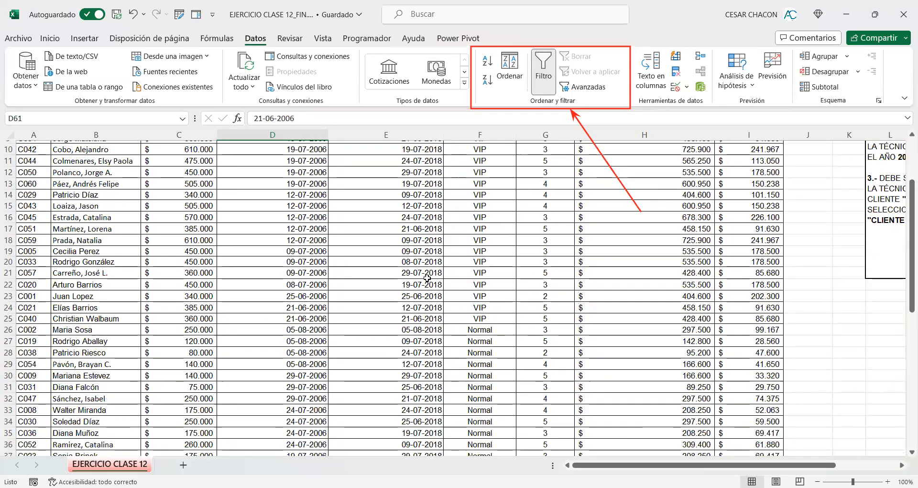
pyautogui.click(286, 317)
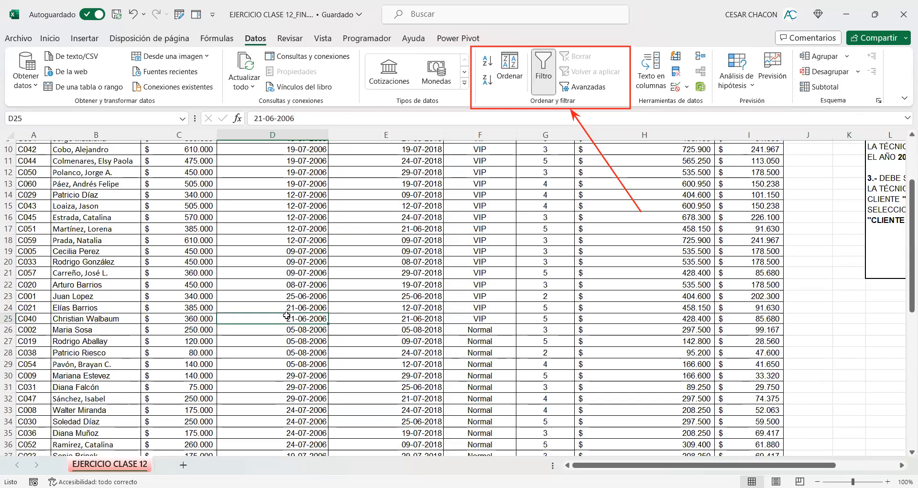
pyautogui.scroll(3, 286, 316)
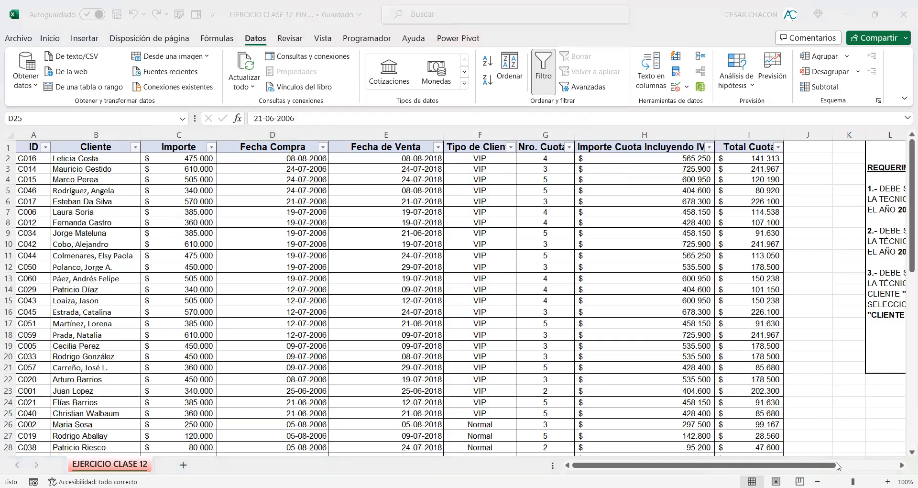
# Step: Read the REQUERIMIENTOS OBLIGATORIOS beside the table, including the cell range named in requirement 1
pyautogui.hscroll(4, 879, 470)
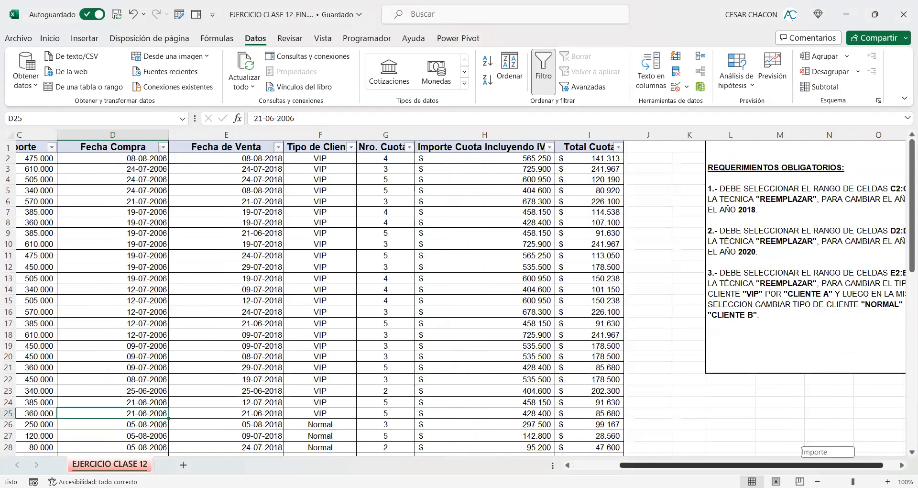
pyautogui.click(752, 305)
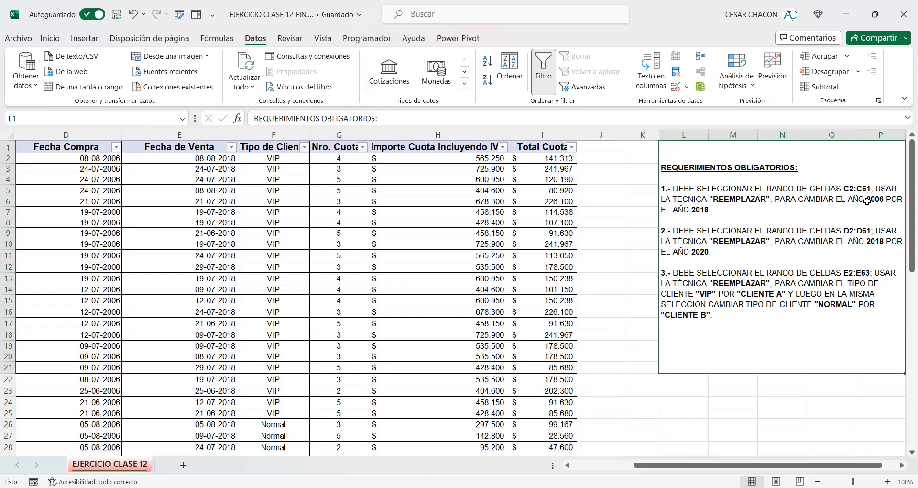
pyautogui.doubleClick(851, 185)
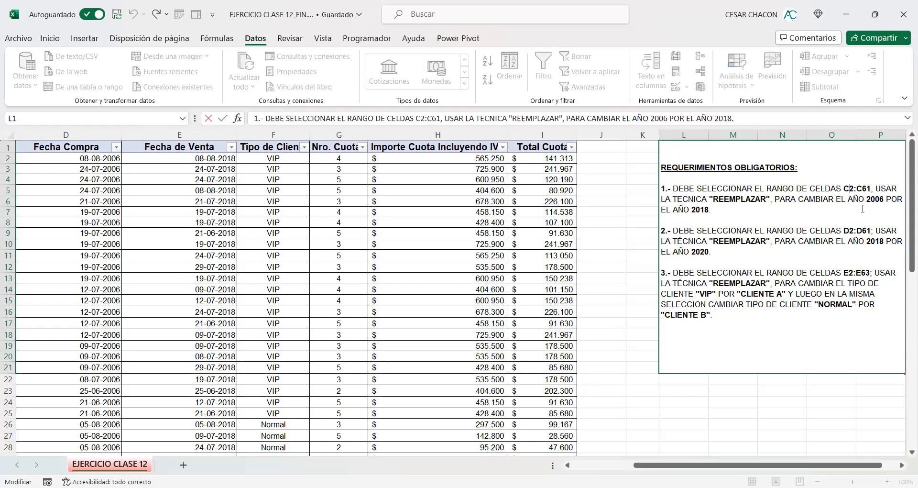
pyautogui.click(599, 247)
pyautogui.moveTo(832, 465); pyautogui.dragTo(771, 465)
# Step: Select the Importe values in C2:C61 and compare that range with the one named in requirement 1
pyautogui.click(158, 134)
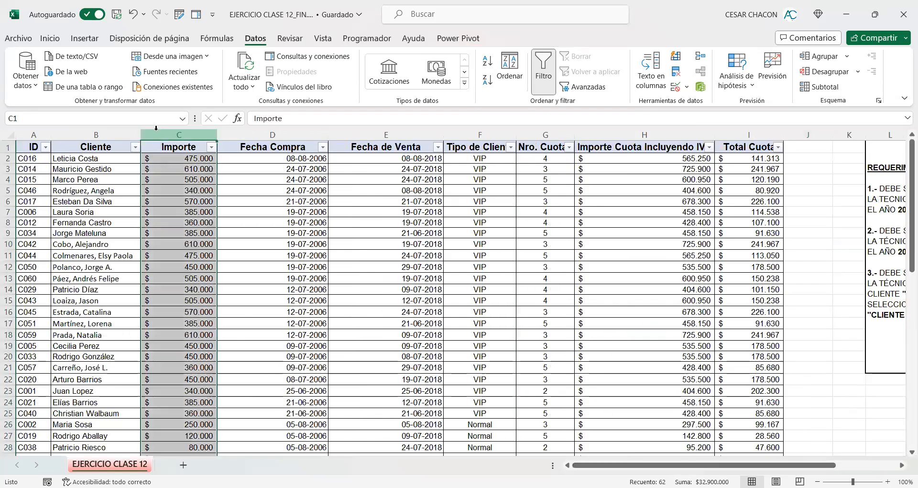
pyautogui.click(174, 160)
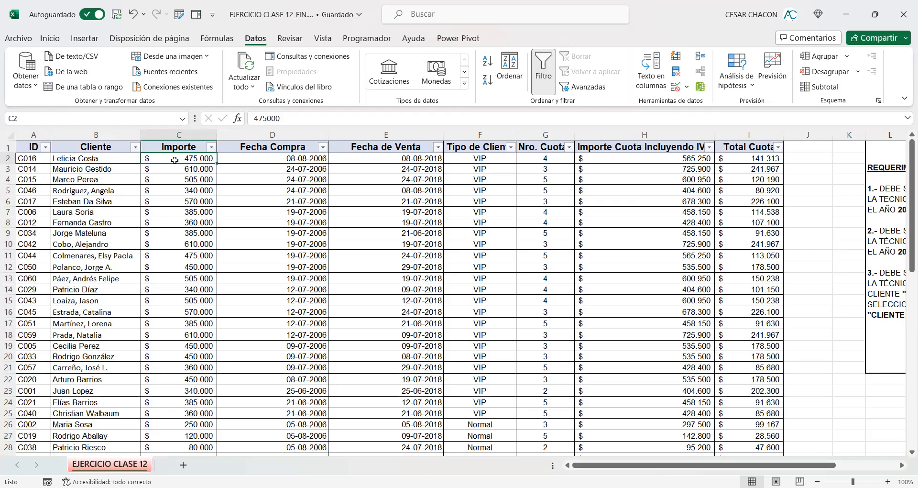
pyautogui.hotkey('ctrl', 'shift', 'Down')
pyautogui.scroll(-2, 175, 161)
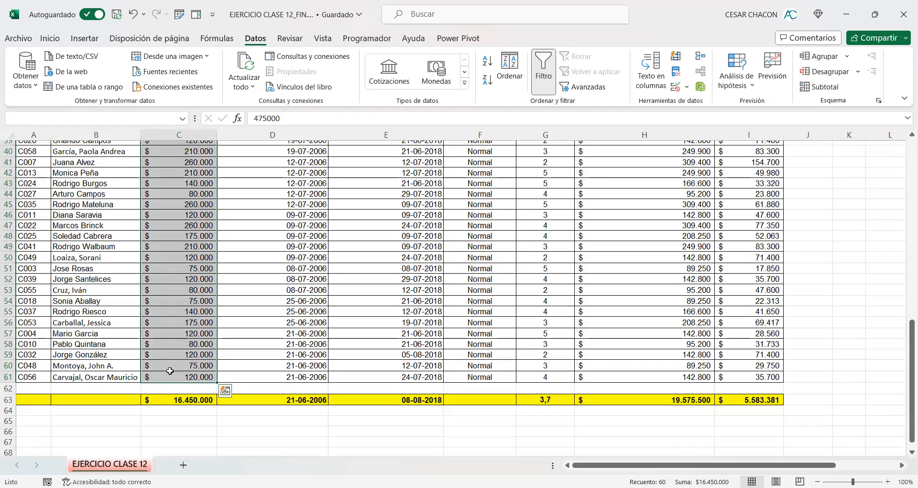
pyautogui.scroll(13, 201, 344)
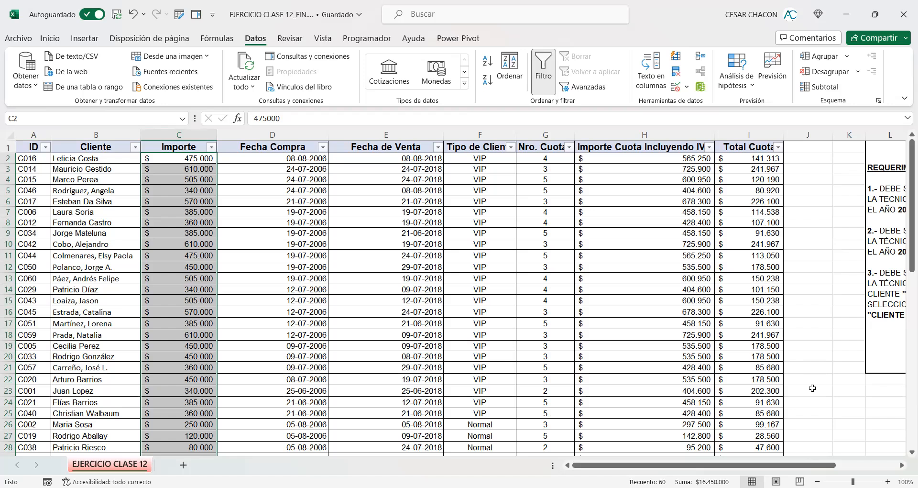
pyautogui.moveTo(811, 471); pyautogui.dragTo(873, 471)
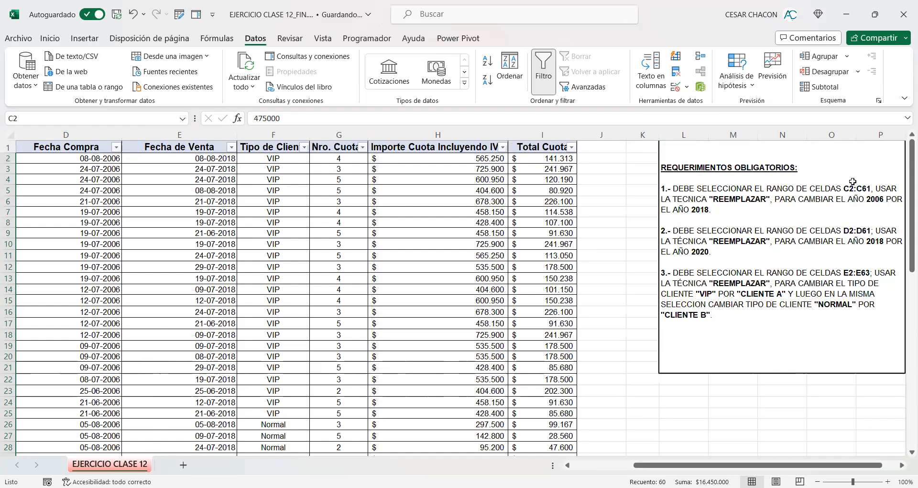
pyautogui.moveTo(855, 467); pyautogui.dragTo(840, 468)
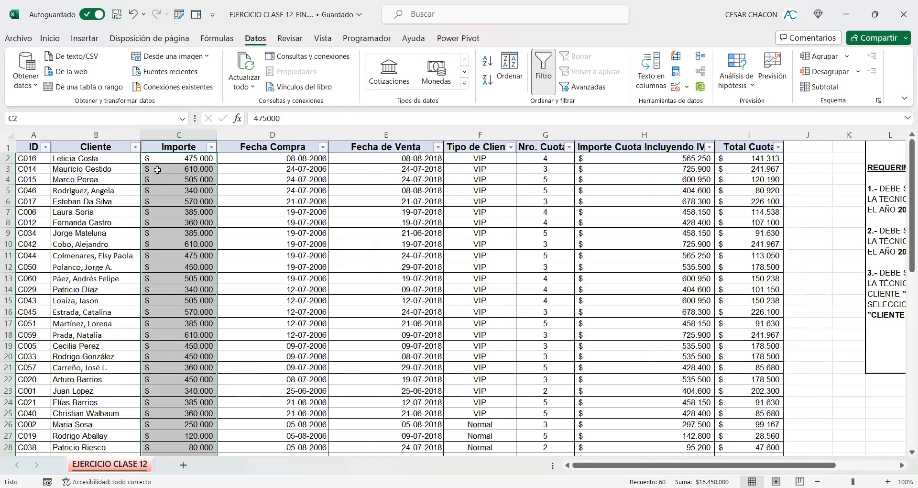
# Step: Select the Fecha Compra dates in D2:D61 and compare that range with those named in the requirements
pyautogui.click(245, 156)
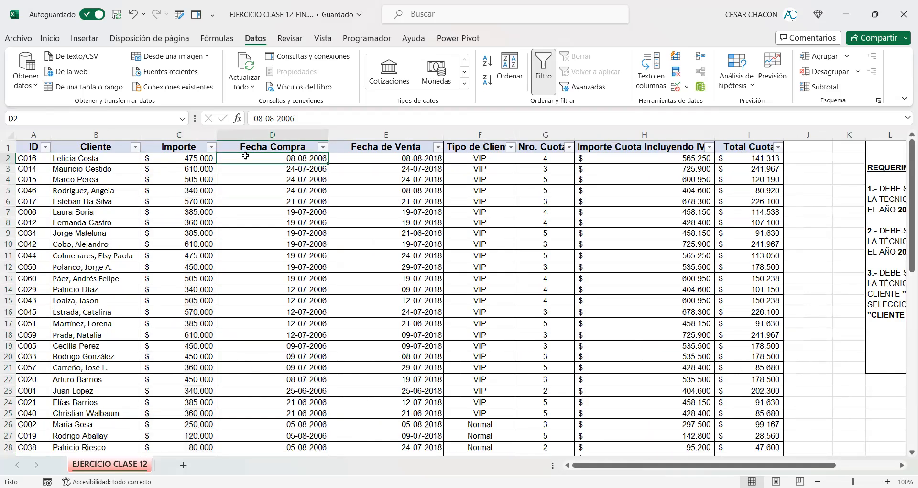
pyautogui.hotkey('ctrl', 'shift', 'Down')
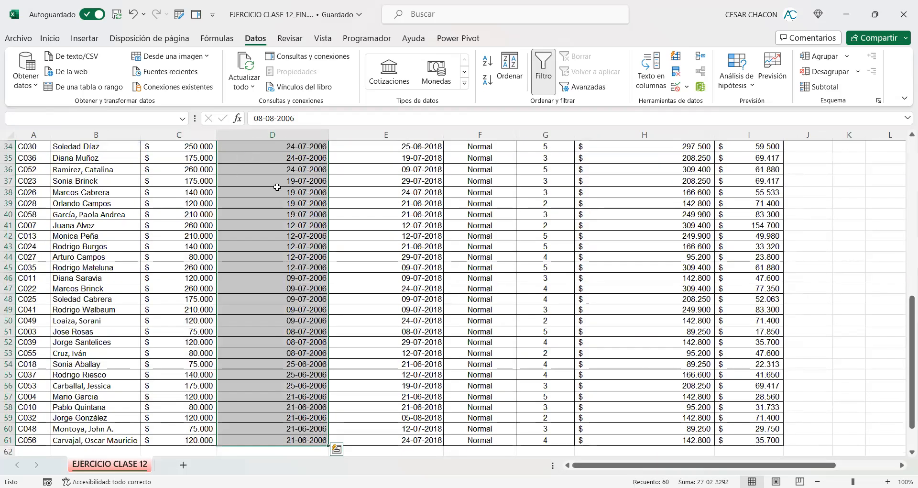
pyautogui.scroll(11, 323, 218)
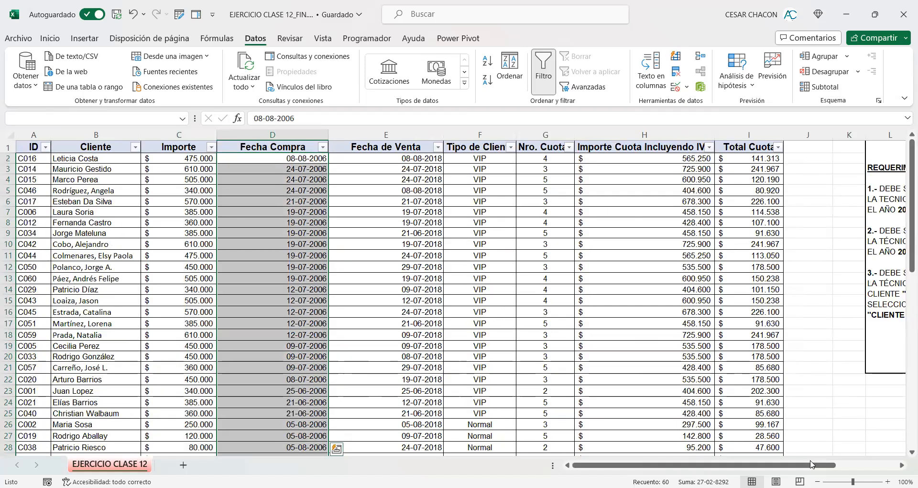
pyautogui.moveTo(810, 464); pyautogui.dragTo(870, 464)
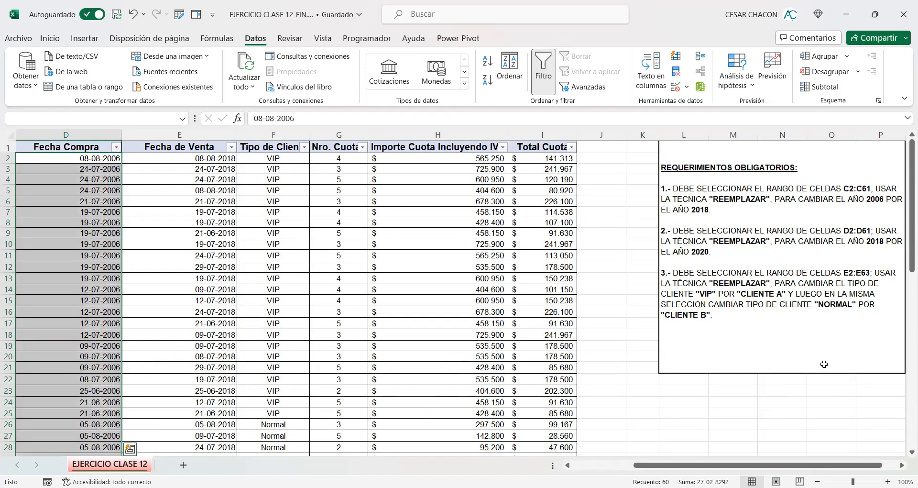
pyautogui.moveTo(841, 471); pyautogui.dragTo(779, 471)
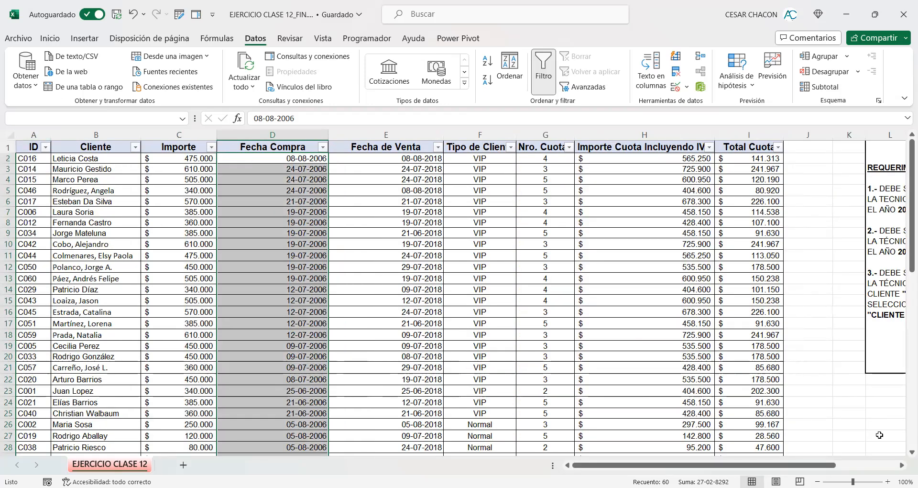
pyautogui.moveTo(784, 465); pyautogui.dragTo(846, 465)
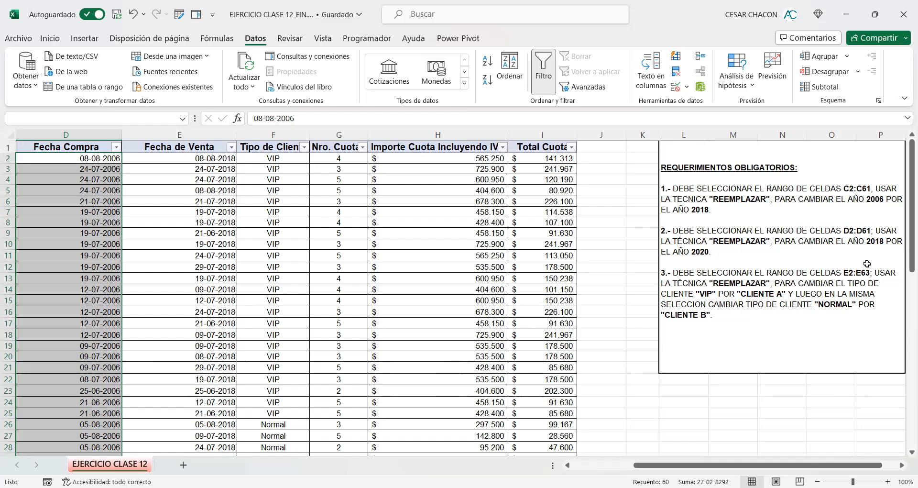
# Step: Correct the cell range in the text of requirement 1 to D2:D61
pyautogui.doubleClick(849, 188)
pyautogui.press('BackSpace')
pyautogui.write('D')
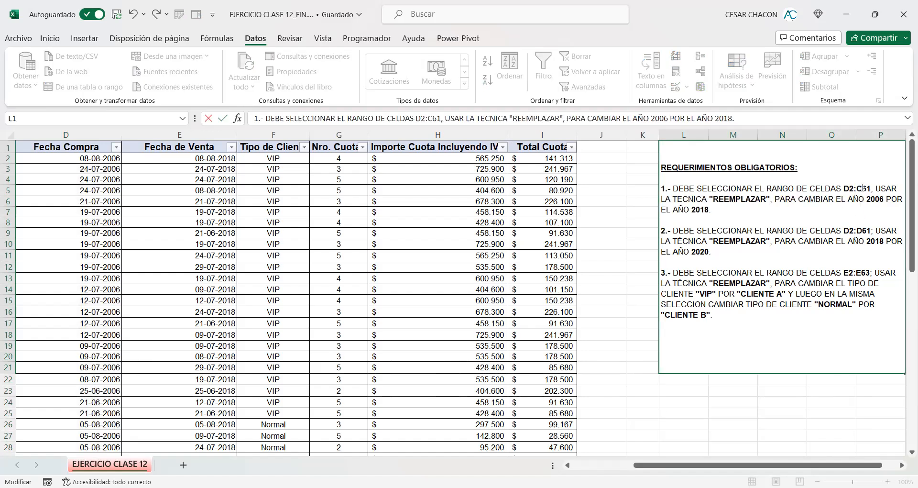
pyautogui.press('BackSpace')
pyautogui.write('D')
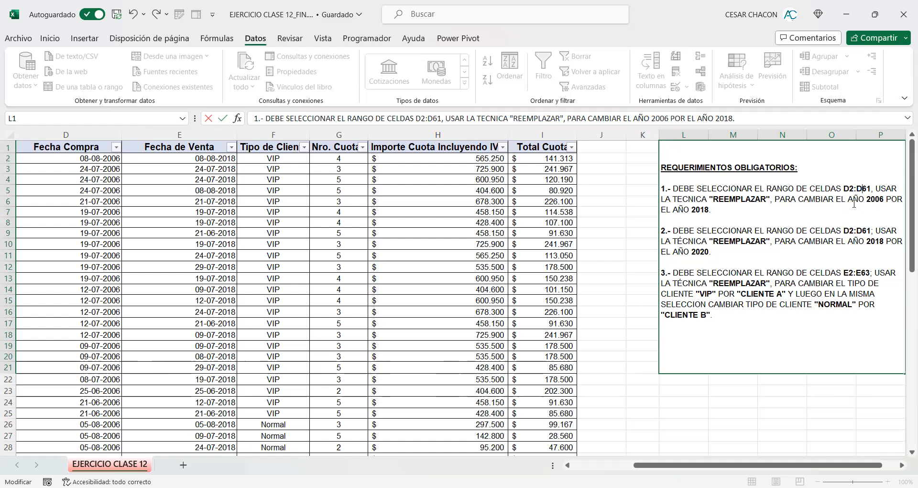
pyautogui.click(665, 256)
# Step: Select the Fecha Compra dates in D2:D61, with the requirements text in view
pyautogui.moveTo(850, 465); pyautogui.dragTo(809, 466)
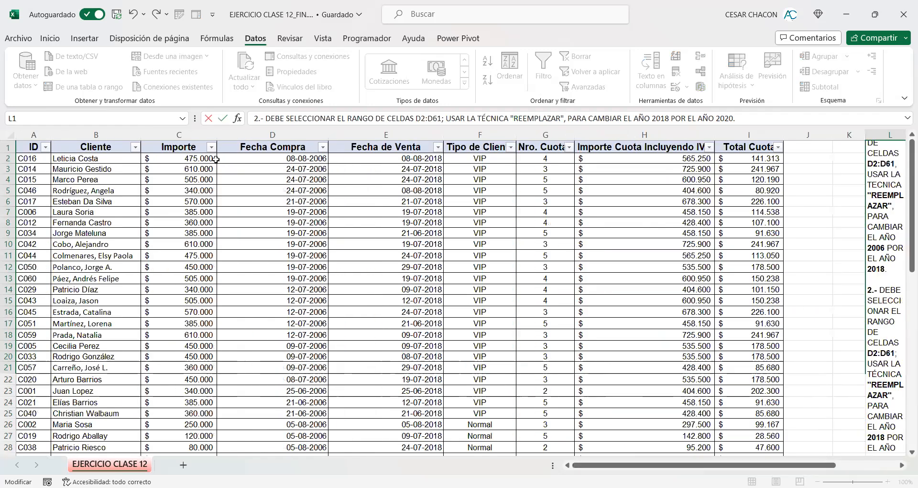
pyautogui.click(246, 162)
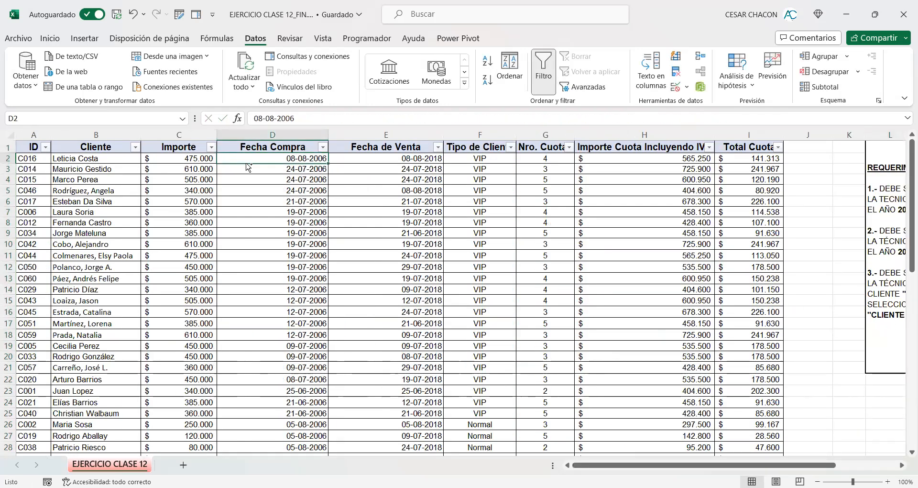
pyautogui.hotkey('ctrl', 'shift', 'Down')
pyautogui.moveTo(784, 465); pyautogui.dragTo(838, 465)
pyautogui.scroll(11, 836, 268)
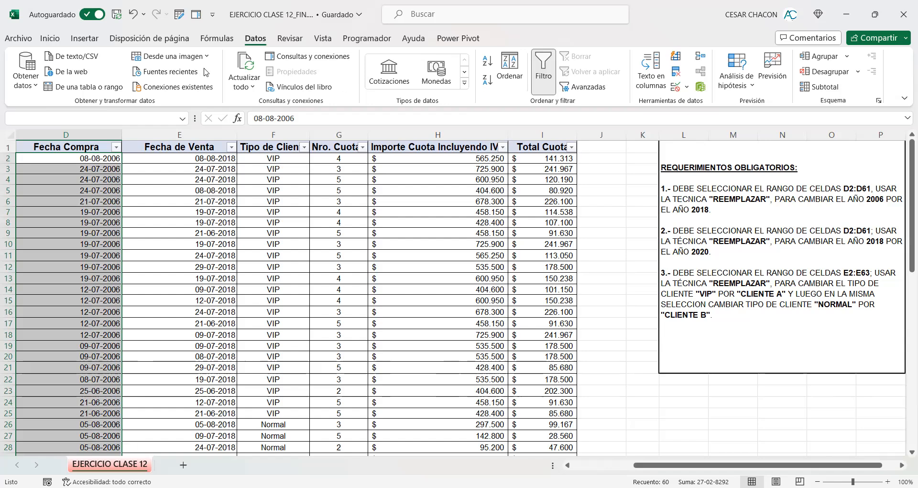
# Step: Start a Replace (Reemplazar) on the selected dates and set its search value to 2006
pyautogui.click(51, 40)
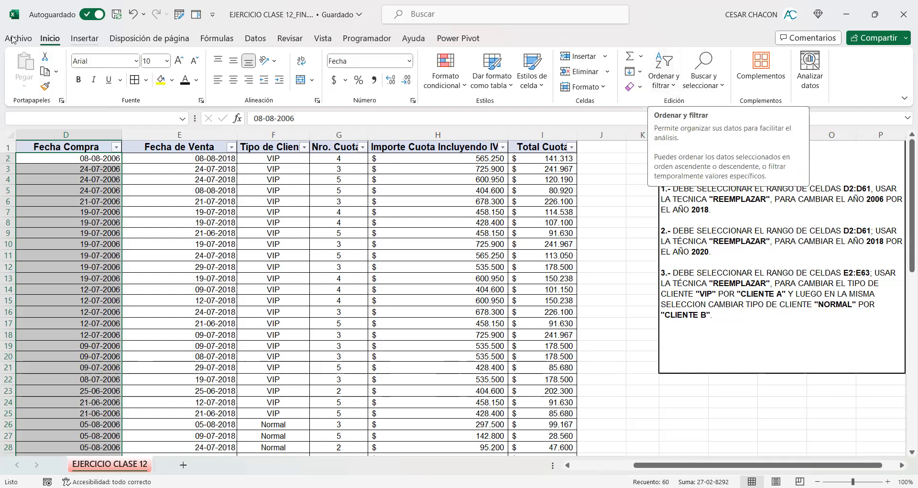
pyautogui.click(720, 88)
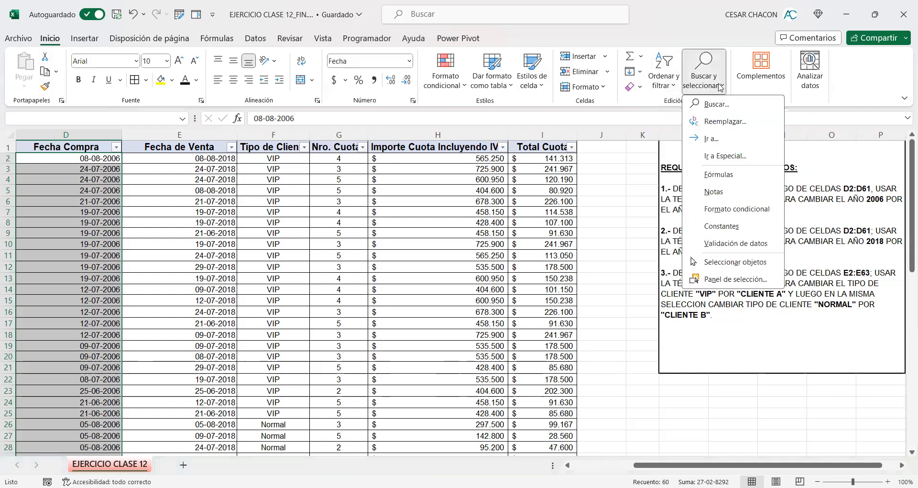
pyautogui.click(723, 126)
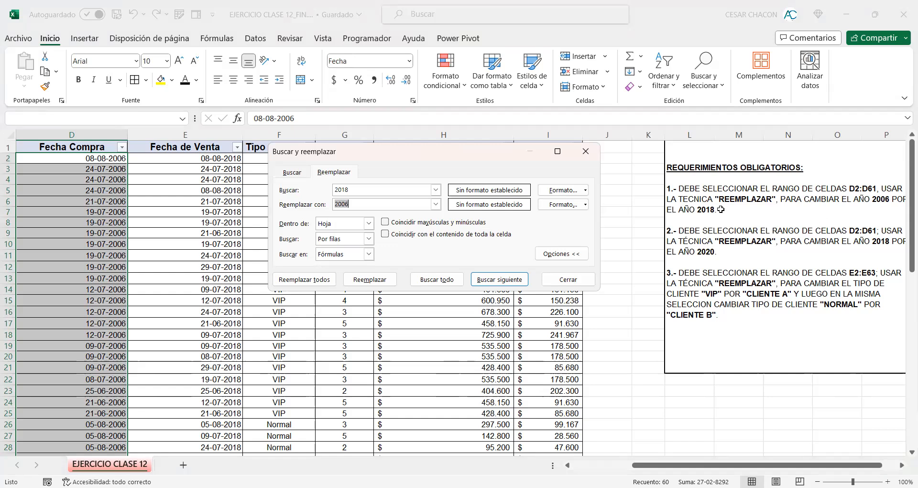
pyautogui.doubleClick(342, 190)
pyautogui.write('2006')
pyautogui.moveTo(265, 140)
pyautogui.mouseDown()
pyautogui.moveTo(695, 294)
pyautogui.moveTo(601, 300)
pyautogui.mouseUp()
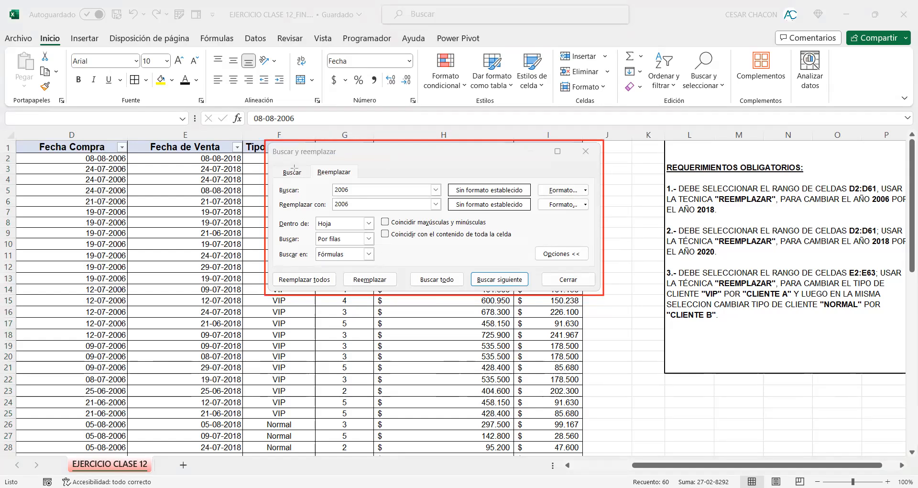
pyautogui.moveTo(308, 162); pyautogui.dragTo(360, 182)
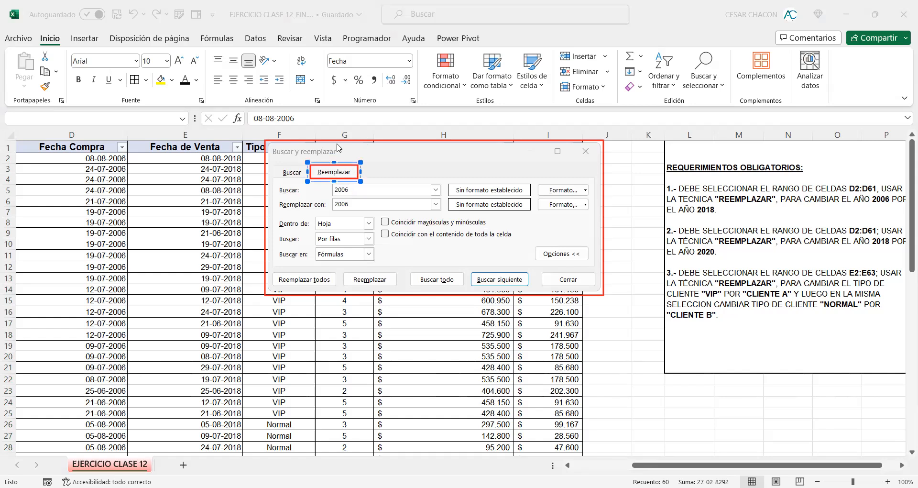
pyautogui.moveTo(424, 149); pyautogui.dragTo(360, 168)
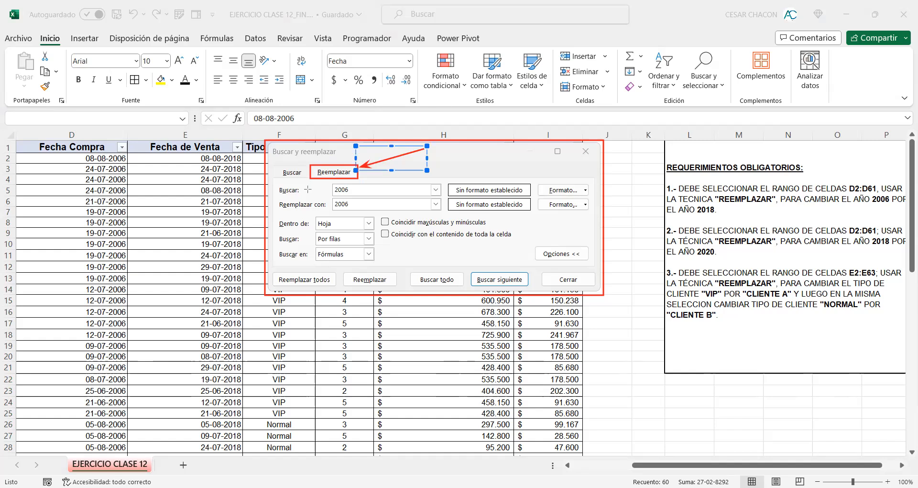
pyautogui.moveTo(304, 190); pyautogui.dragTo(331, 189)
pyautogui.moveTo(421, 205); pyautogui.dragTo(357, 205)
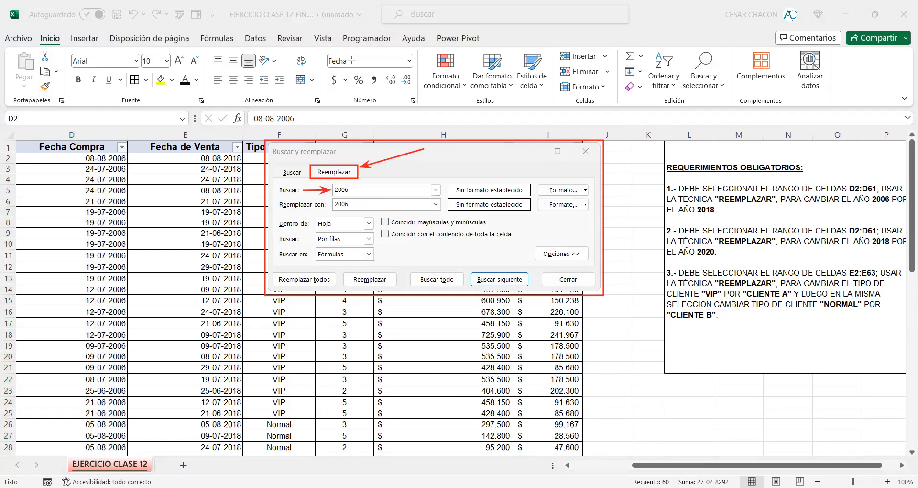
pyautogui.press('Escape')
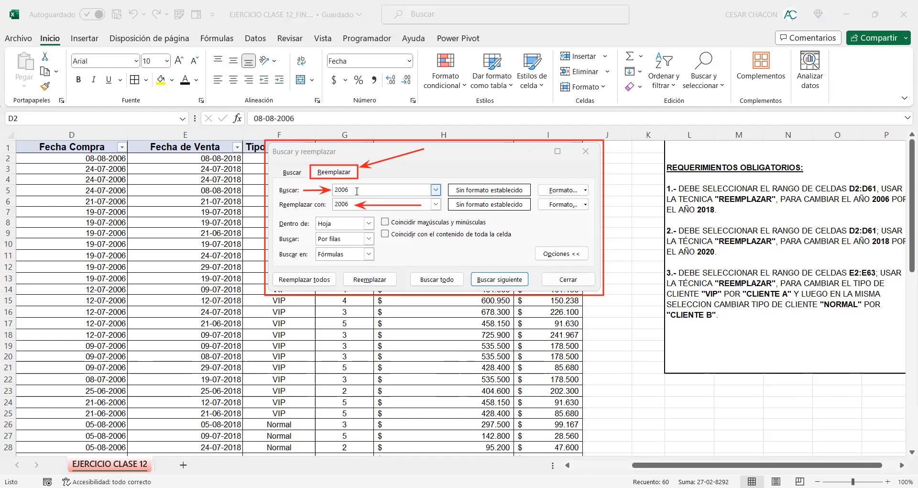
# Step: Enter 2006 as the value to find and 2018 as its replacement
pyautogui.click(358, 191)
pyautogui.moveTo(358, 191); pyautogui.dragTo(316, 207)
pyautogui.write('2006')
pyautogui.write('2018')
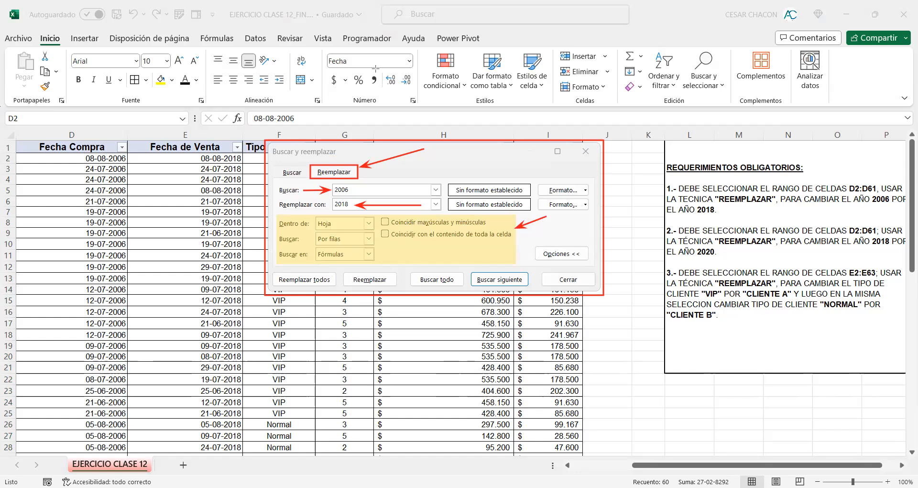
# Step: Examine the choices offered by the Replace options Dentro de, Buscar and Buscar en
pyautogui.click(298, 224)
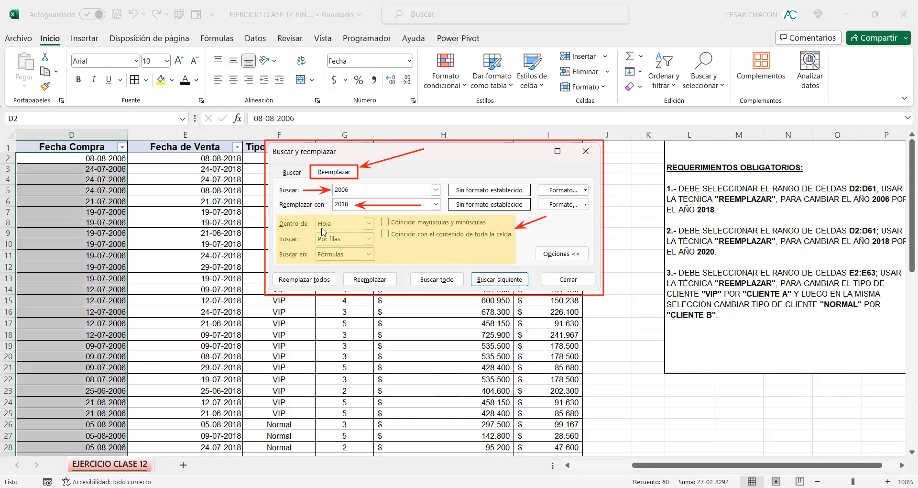
pyautogui.click(357, 224)
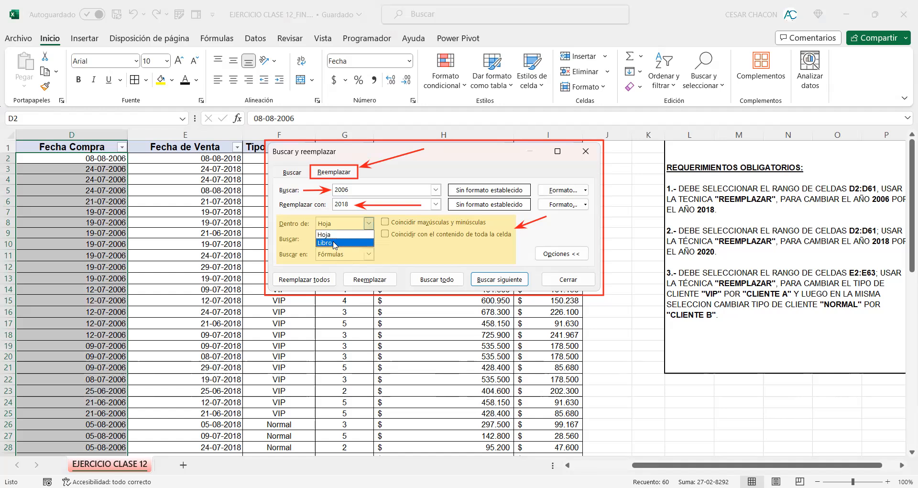
pyautogui.click(337, 234)
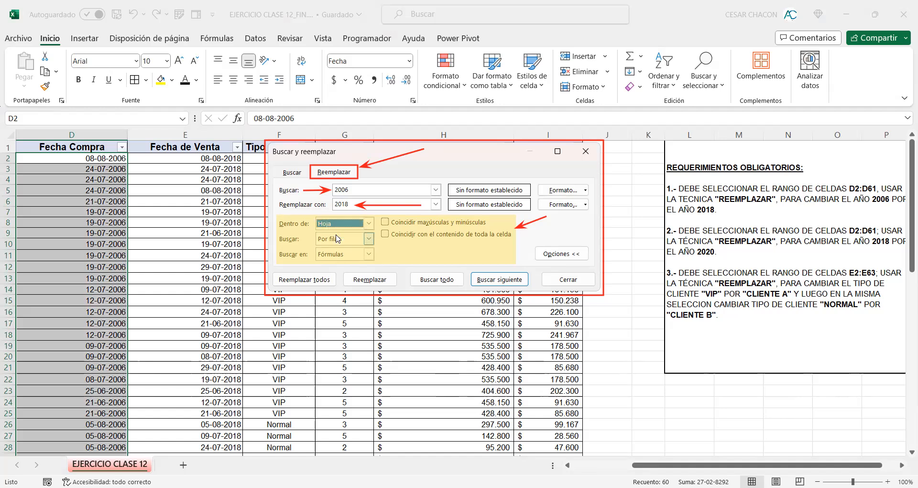
pyautogui.click(368, 222)
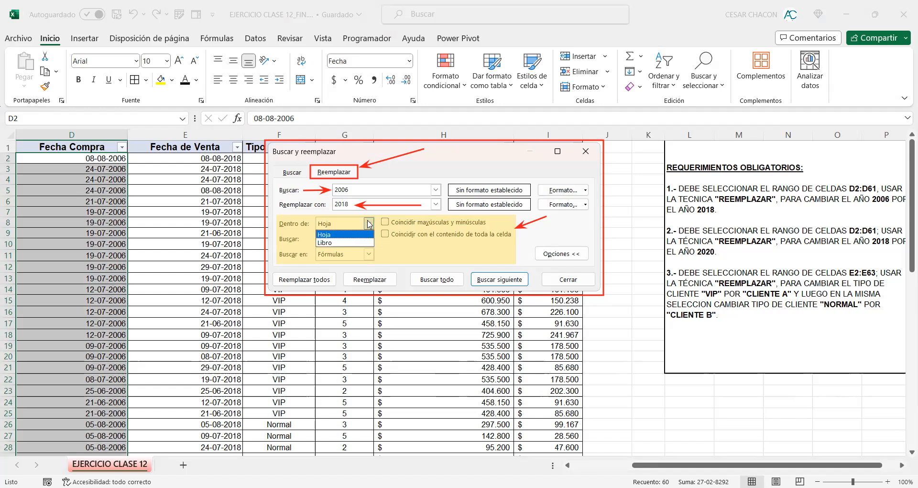
pyautogui.click(369, 224)
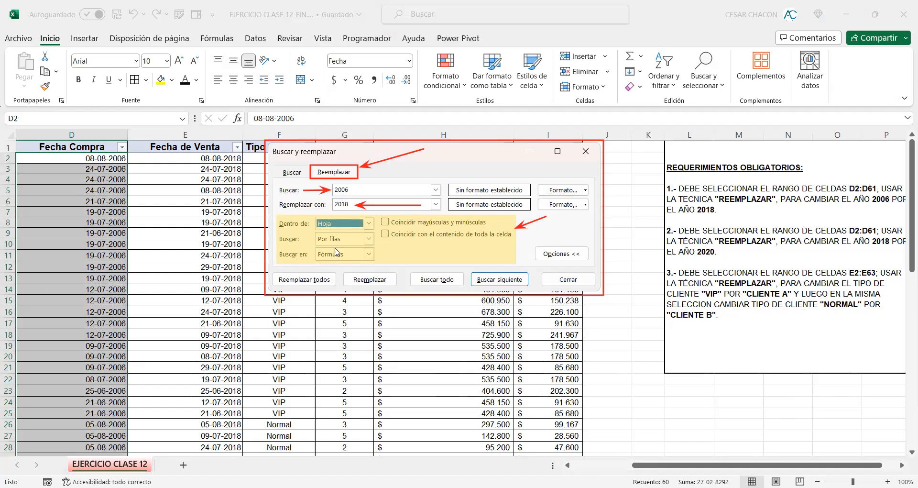
pyautogui.click(367, 224)
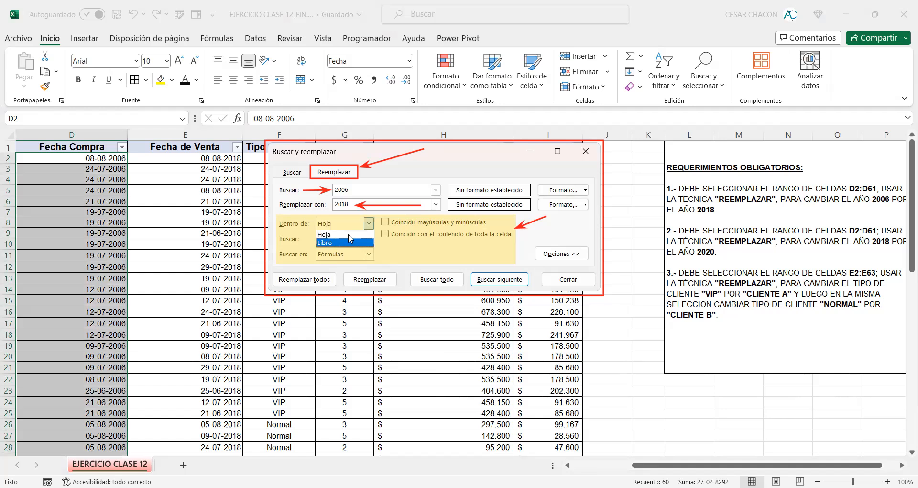
pyautogui.click(289, 239)
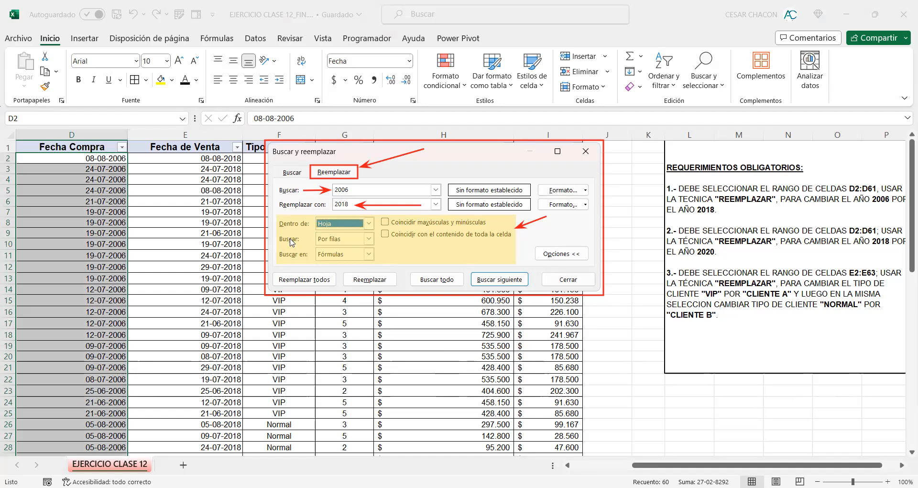
pyautogui.click(369, 240)
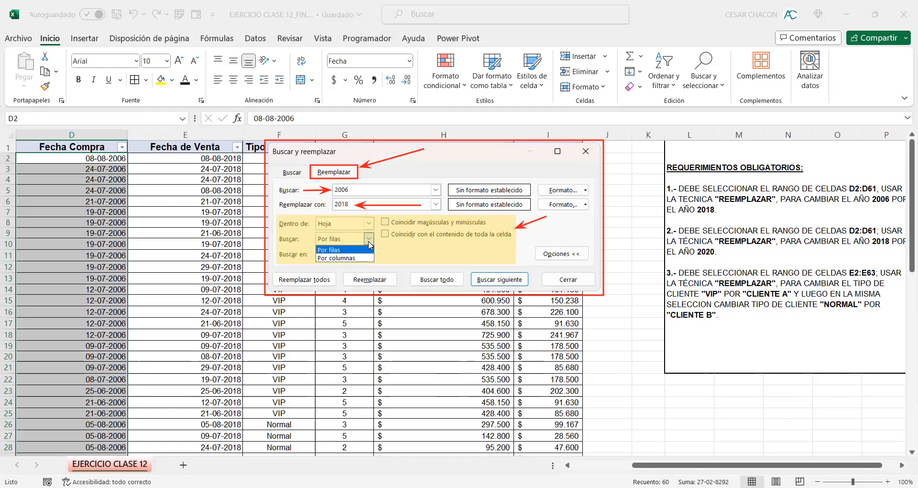
pyautogui.click(369, 241)
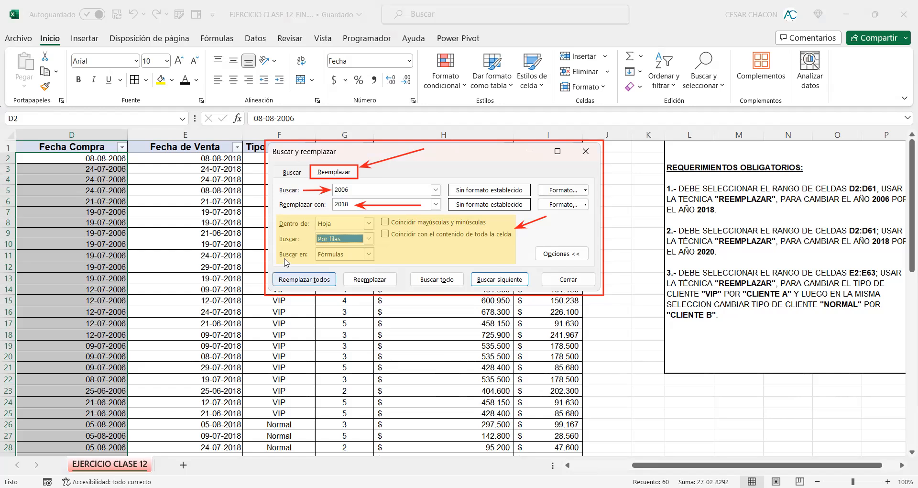
pyautogui.click(367, 259)
pyautogui.click(366, 261)
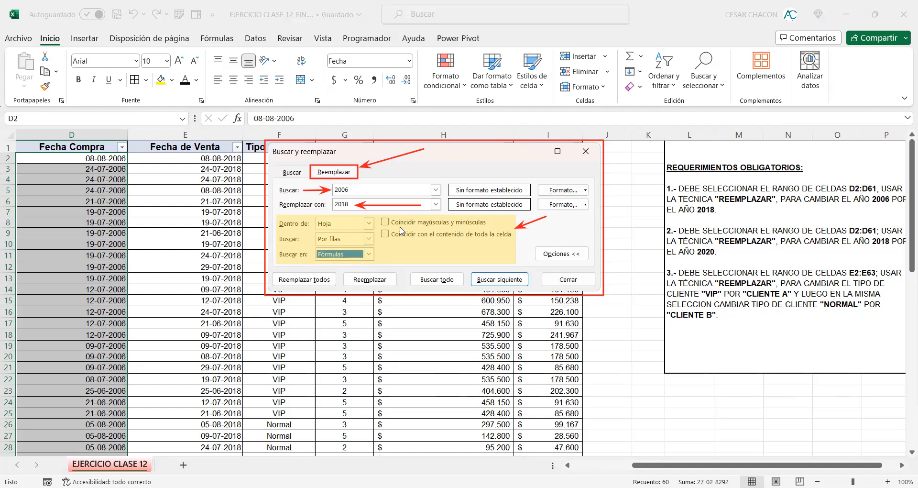
# Step: Try switching the match-case and whole-cell-content options of the replacement on and off
pyautogui.click(386, 222)
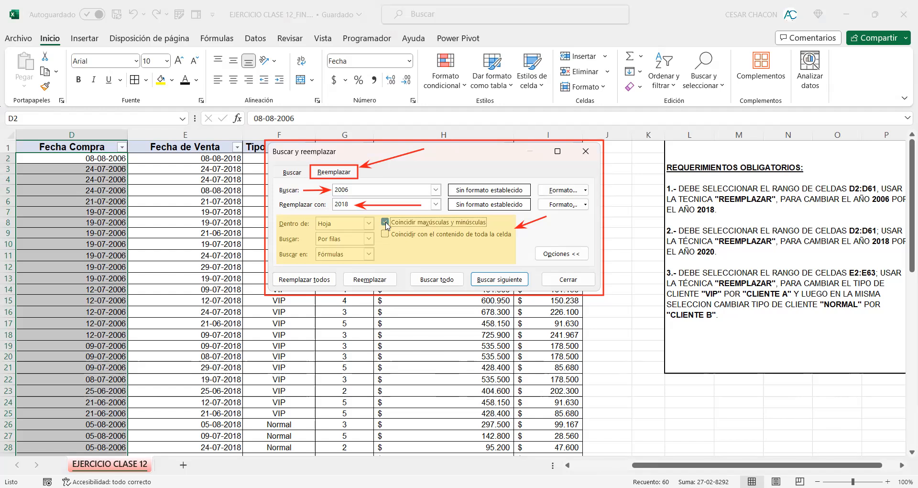
pyautogui.click(386, 222)
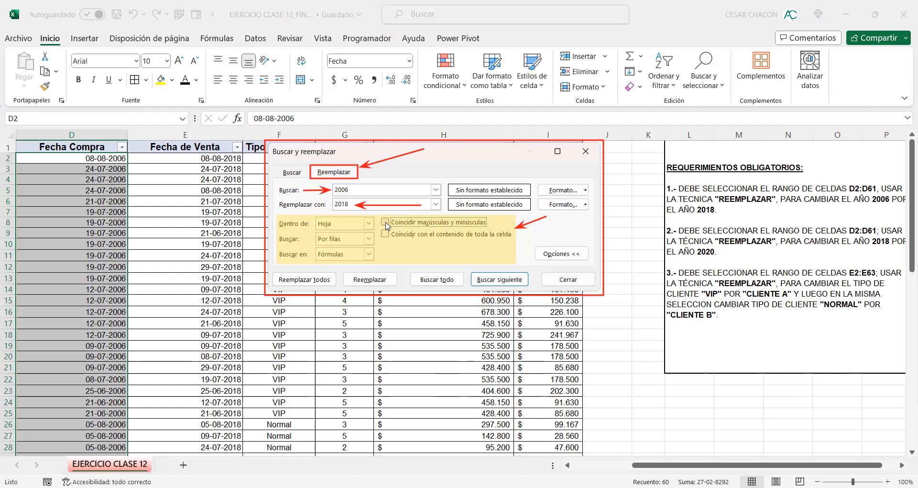
pyautogui.click(386, 222)
pyautogui.click(385, 222)
pyautogui.click(385, 222)
pyautogui.click(386, 222)
pyautogui.click(386, 222)
pyautogui.click(386, 223)
pyautogui.click(385, 234)
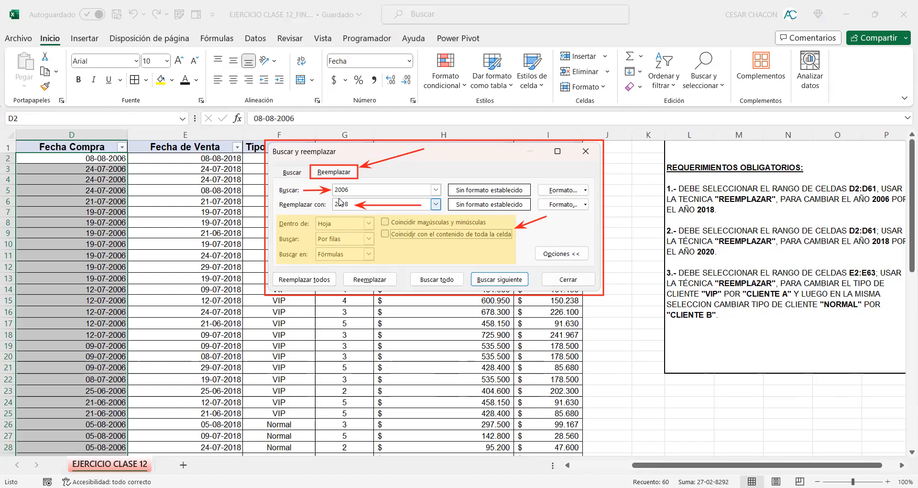
pyautogui.click(386, 234)
pyautogui.click(386, 233)
pyautogui.click(386, 234)
pyautogui.click(385, 234)
# Step: Review the search order, look-in and match-case options of the replacement once more
pyautogui.click(323, 238)
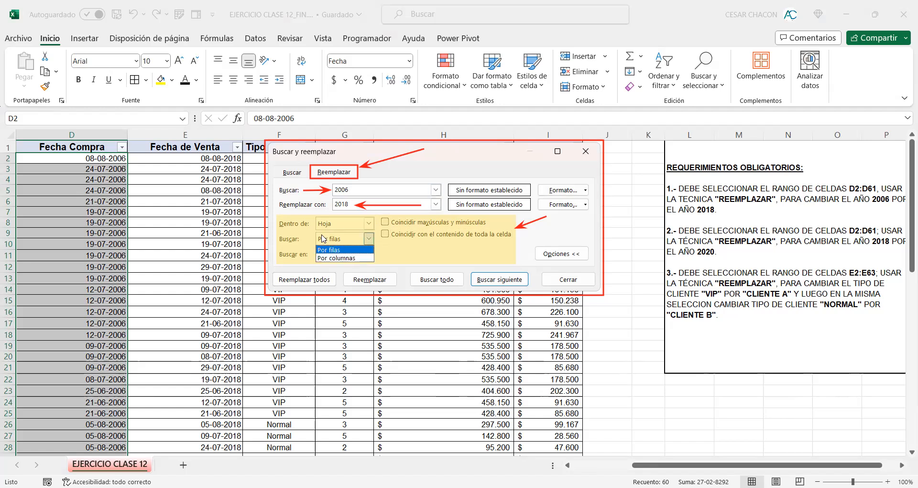
pyautogui.click(327, 245)
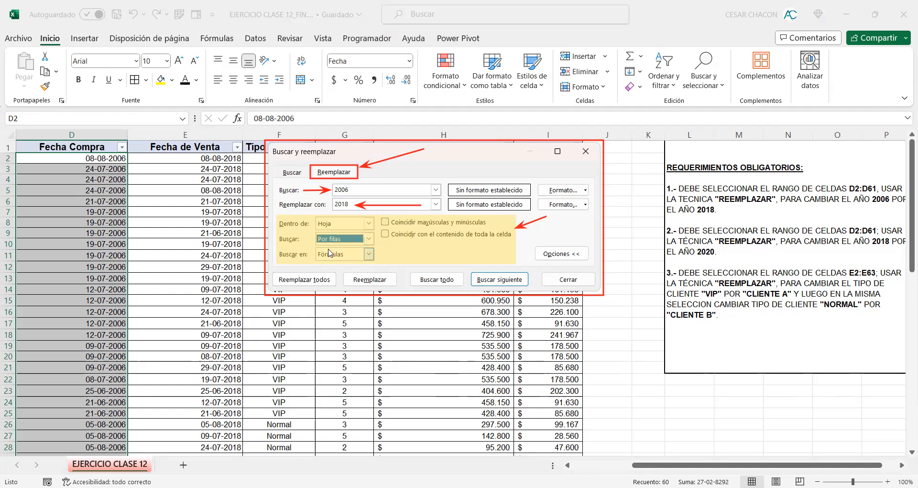
pyautogui.click(330, 254)
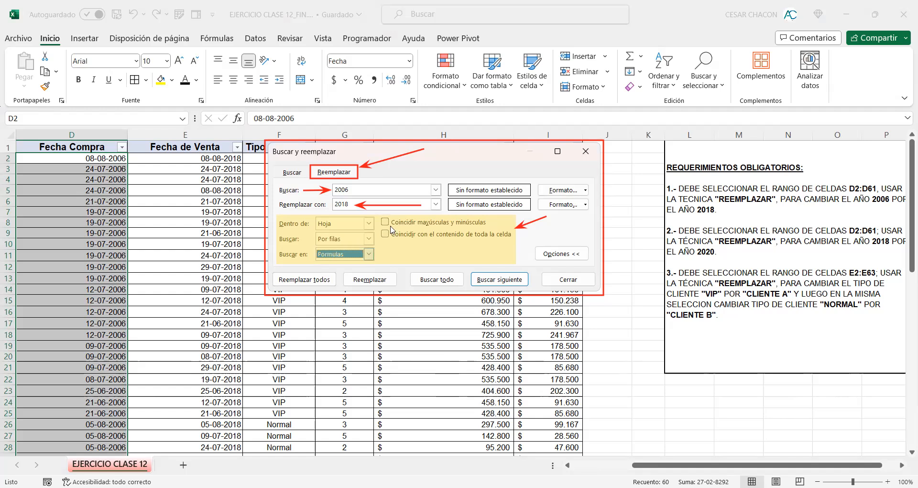
pyautogui.click(358, 255)
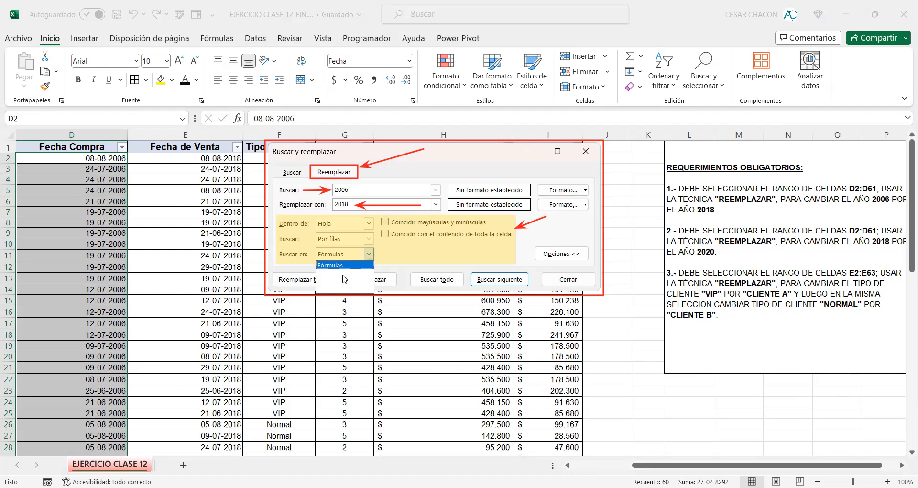
pyautogui.click(358, 248)
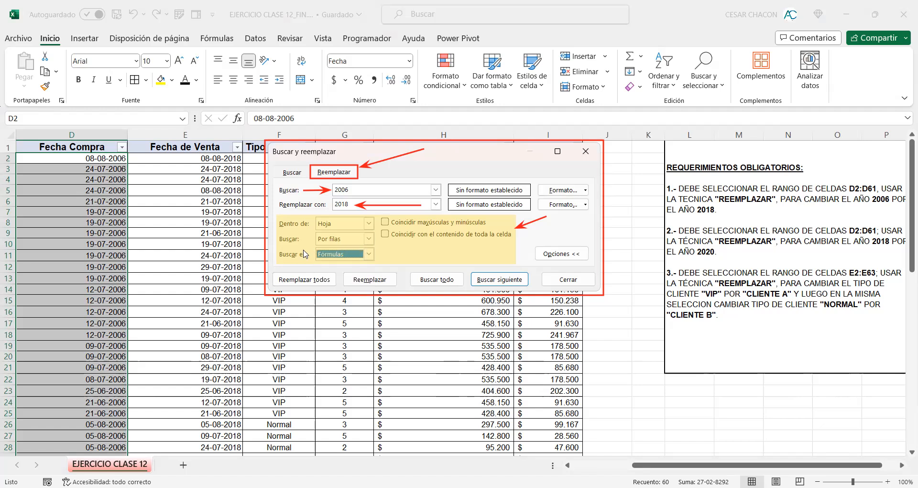
pyautogui.click(387, 223)
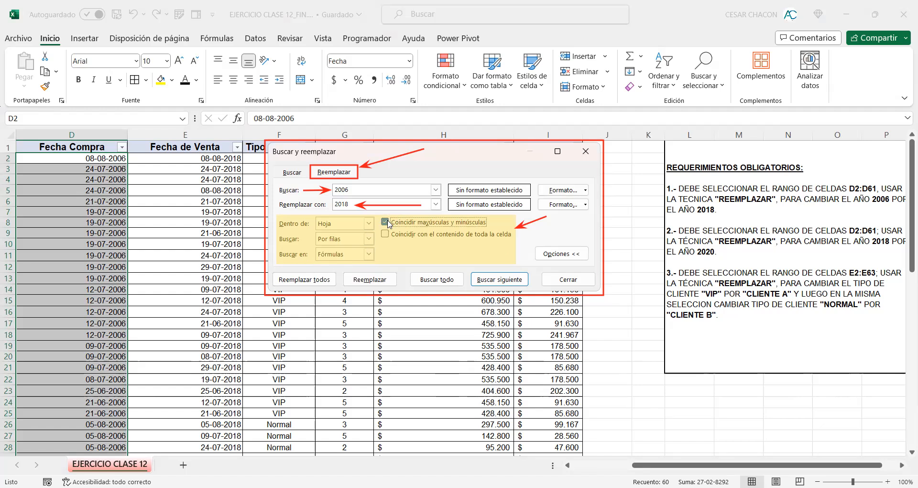
pyautogui.click(389, 223)
# Step: Replace all occurrences of 2006 with 2018 in the selected Fecha Compra dates and finish the replacement
pyautogui.click(303, 284)
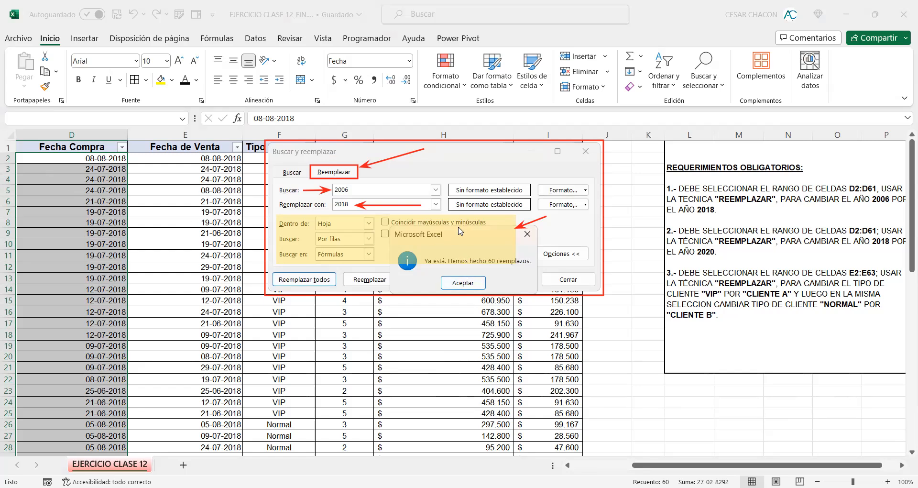
pyautogui.moveTo(460, 231); pyautogui.dragTo(431, 304)
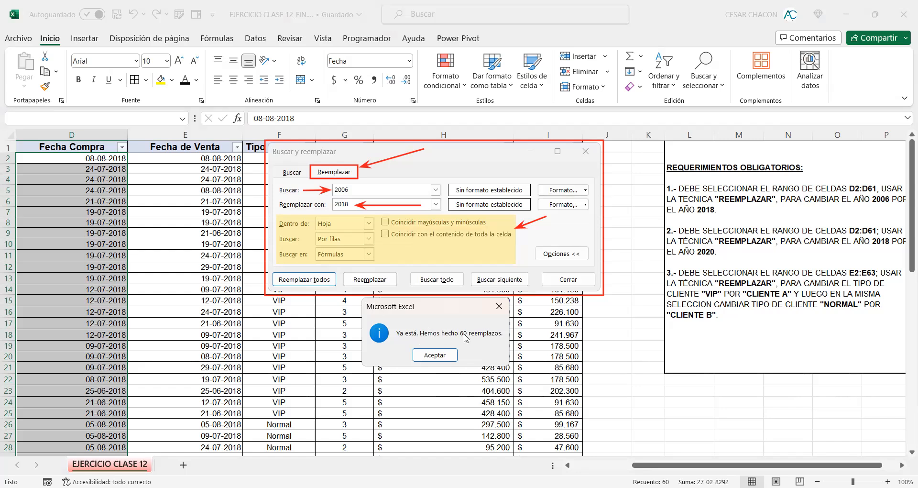
pyautogui.click(439, 355)
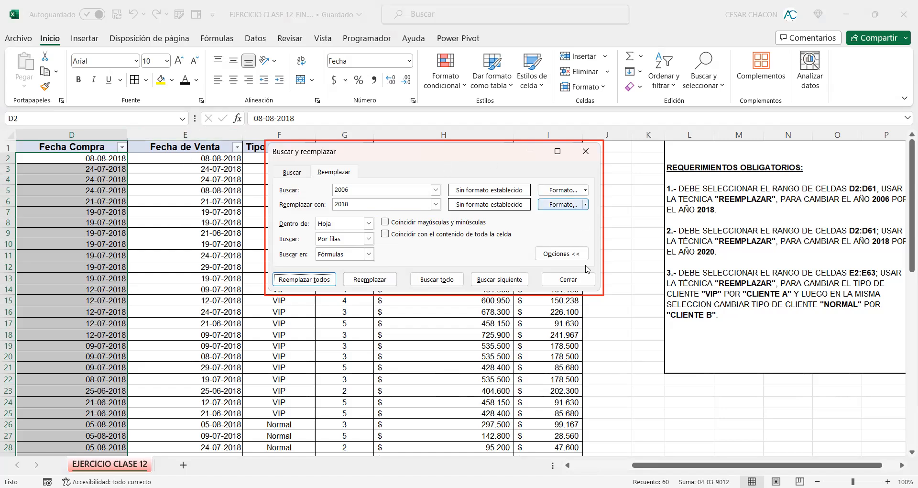
pyautogui.click(579, 281)
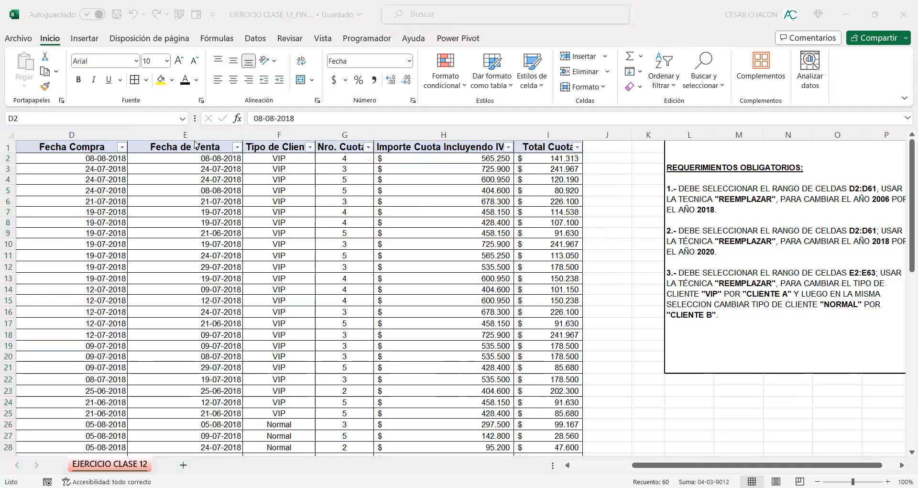
# Step: Check the extent of the Fecha de Venta column from its header down to the last row
pyautogui.click(193, 147)
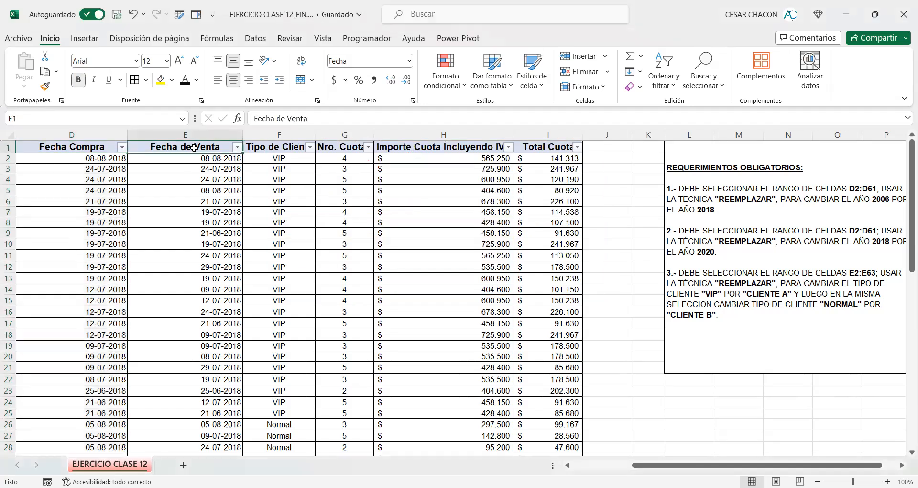
pyautogui.hotkey('ctrl', 'shift', 'Down')
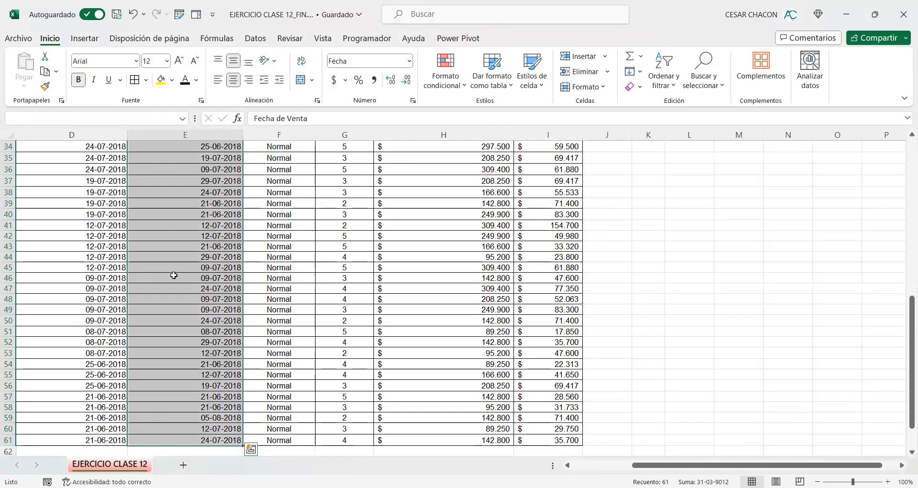
pyautogui.scroll(-3, 191, 306)
pyautogui.scroll(14, 190, 304)
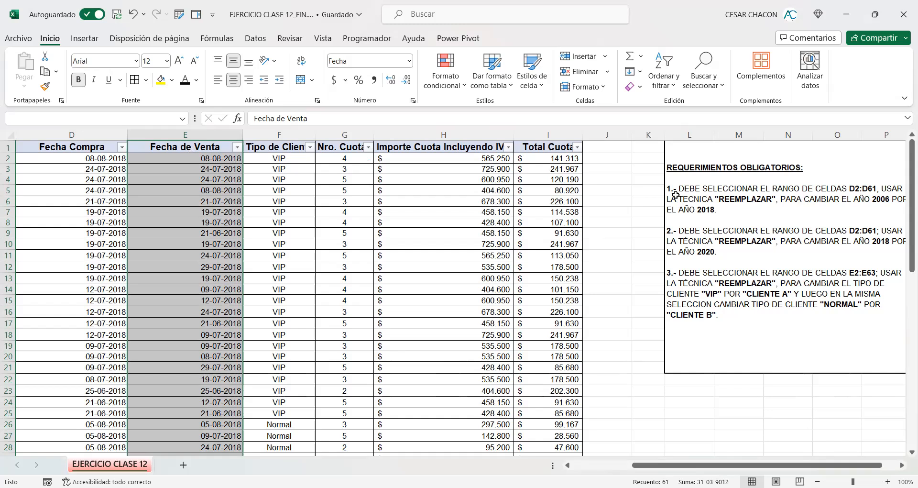
# Step: Correct the cell range in the text of requirement 2 to E2:E61, all in bold
pyautogui.click(902, 465)
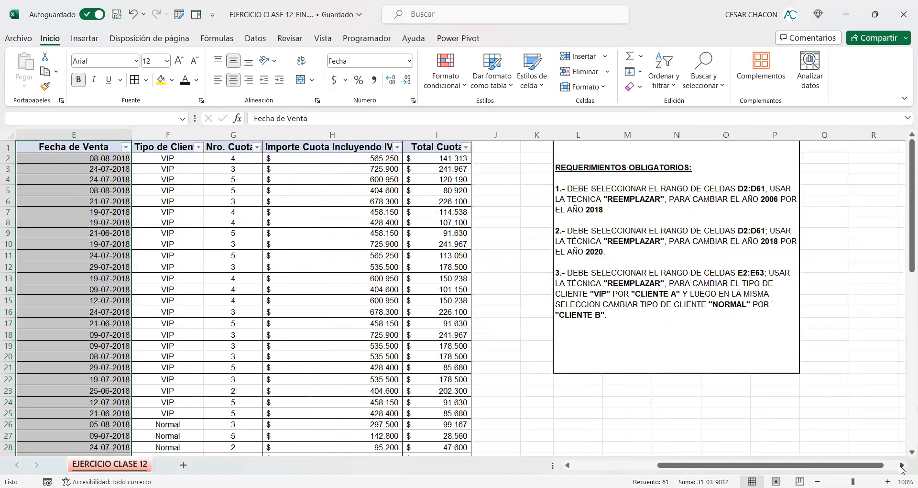
pyautogui.hscroll(-1, 882, 467)
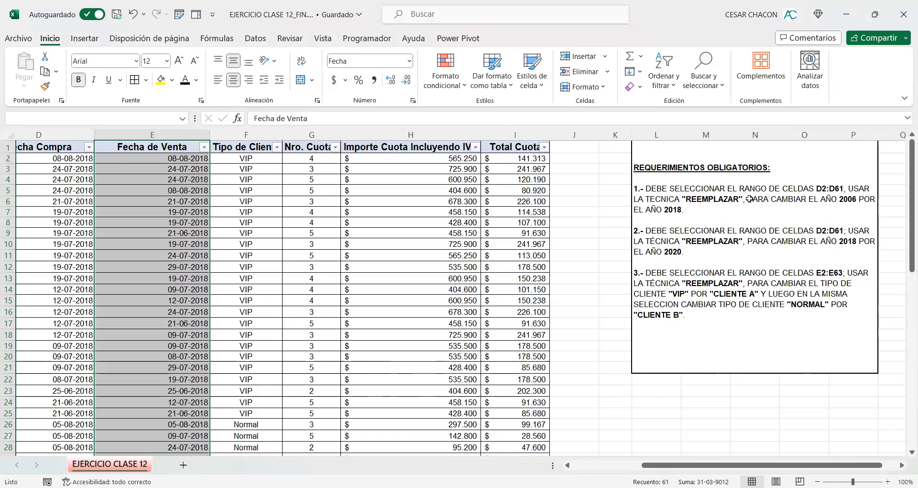
pyautogui.doubleClick(823, 230)
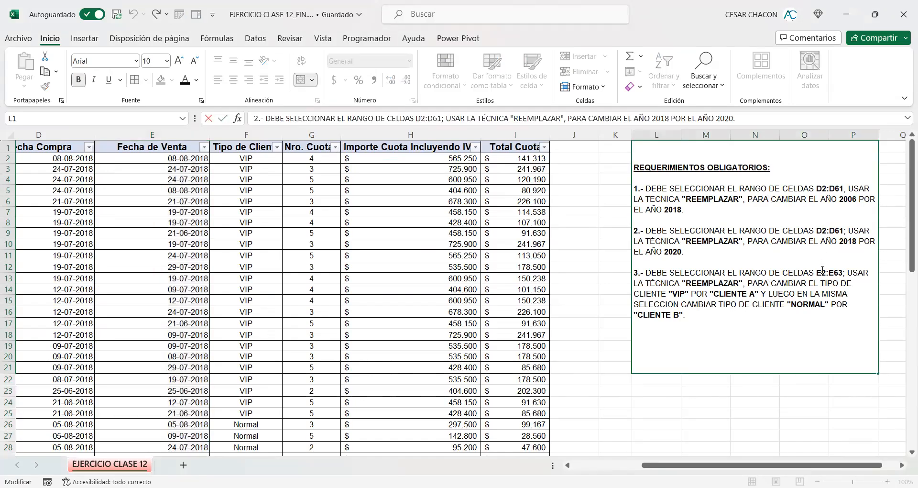
pyautogui.press('BackSpace')
pyautogui.write('E')
pyautogui.press('Right')
pyautogui.press('Right')
pyautogui.press('Delete')
pyautogui.write('E')
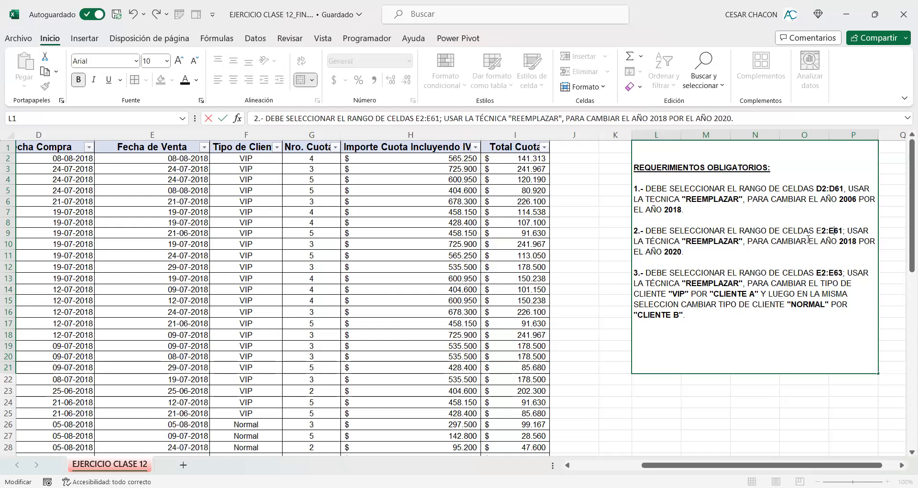
pyautogui.moveTo(816, 230); pyautogui.dragTo(843, 231)
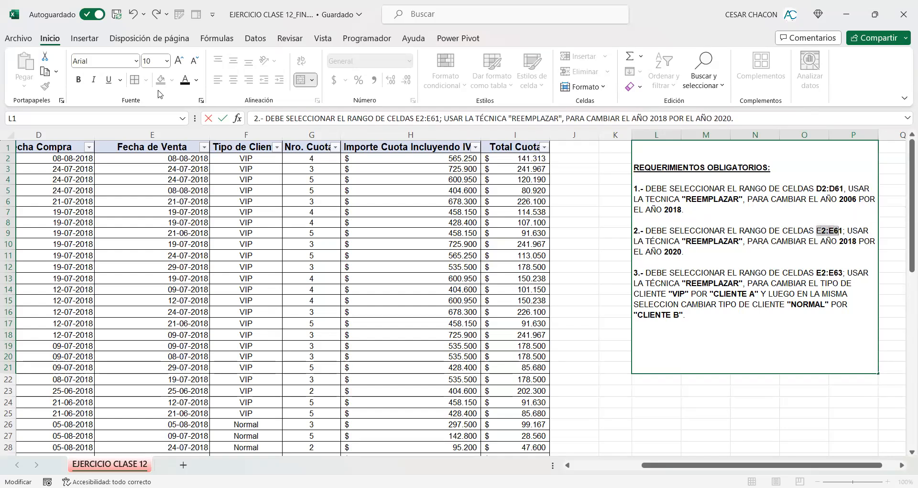
pyautogui.click(829, 223)
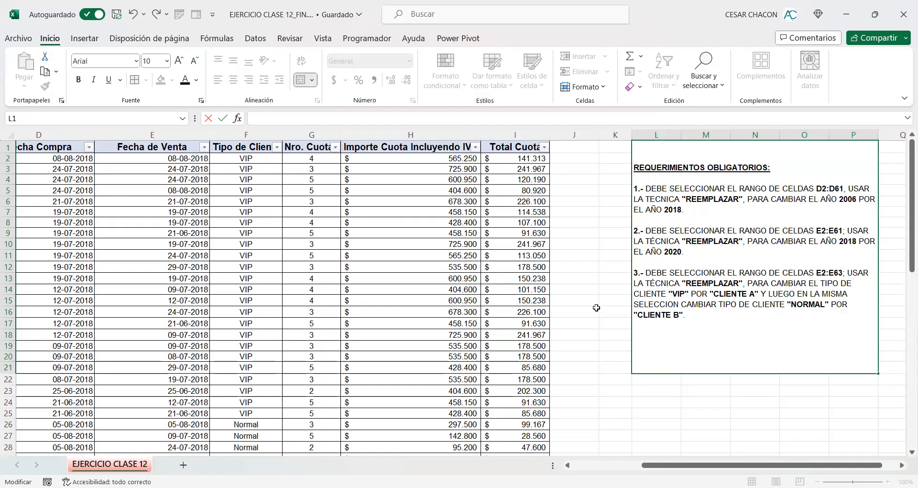
# Step: Select the Fecha de Venta dates in E2:E61, with the requirements text in view
pyautogui.click(163, 158)
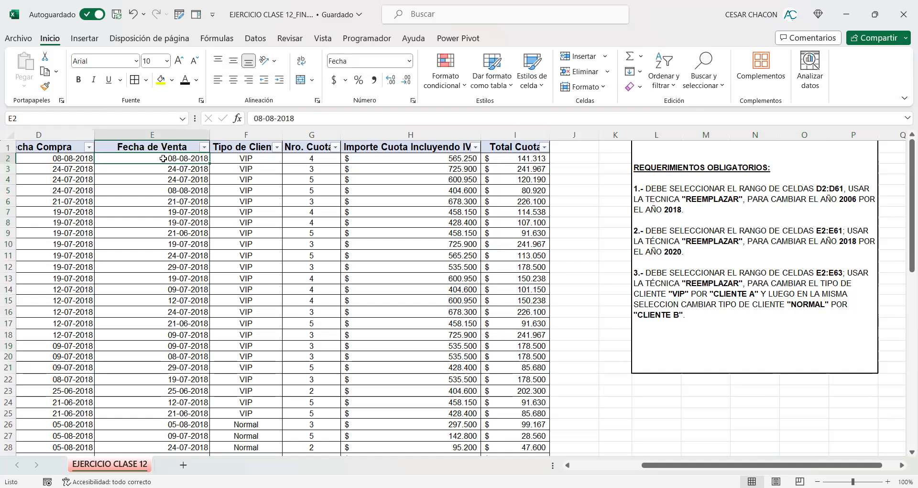
pyautogui.hotkey('ctrl', 'shift', 'Down')
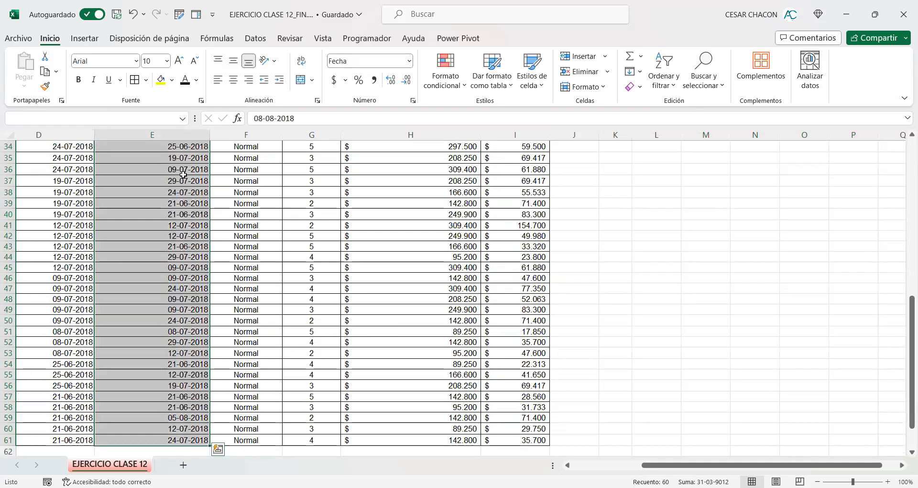
pyautogui.scroll(11, 196, 197)
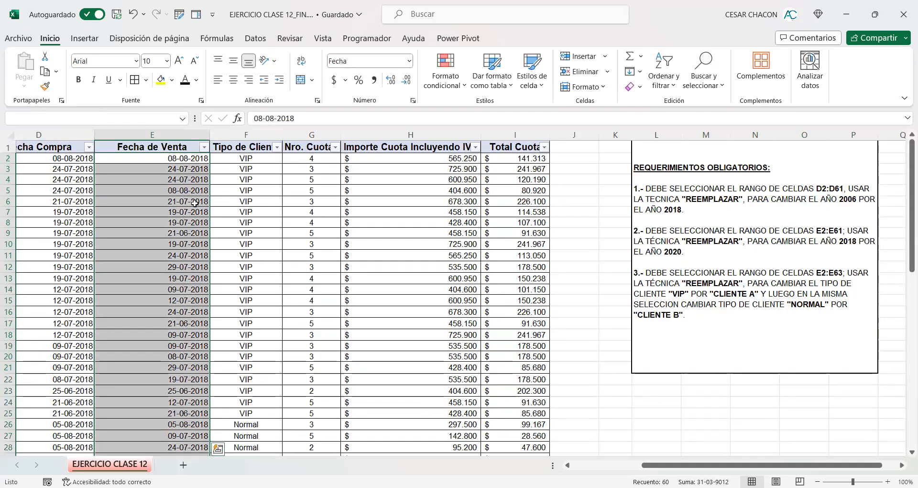
# Step: Replace all occurrences of 2018 with 2020 in the selected Fecha de Venta dates
pyautogui.click(715, 91)
pyautogui.click(719, 121)
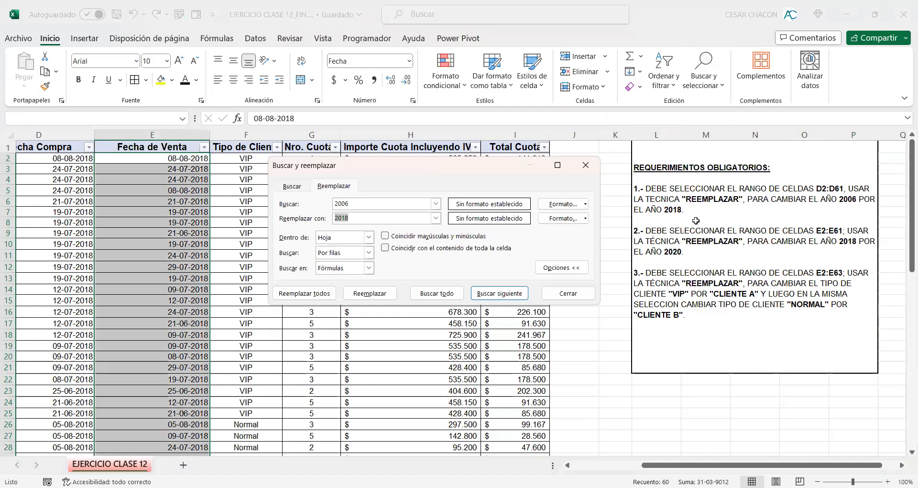
pyautogui.hotkey('shift', 'Tab')
pyautogui.write('2018')
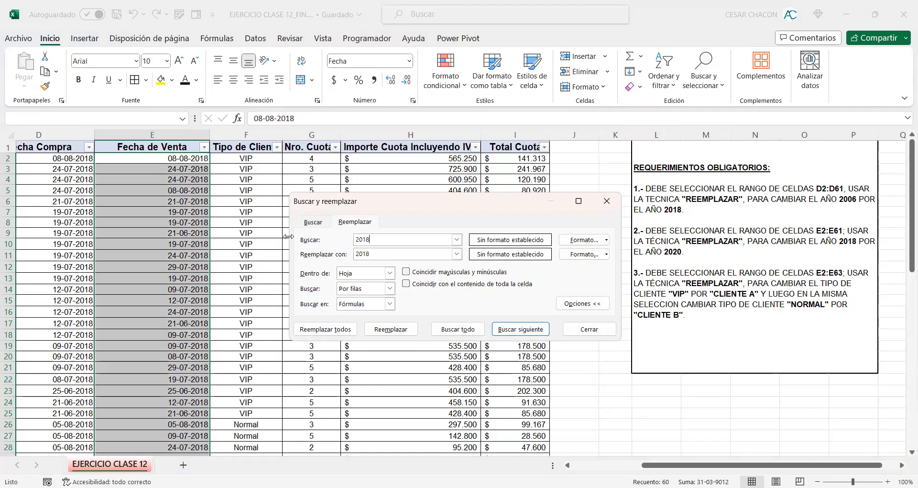
pyautogui.press('Tab')
pyautogui.write('2020')
pyautogui.click(345, 328)
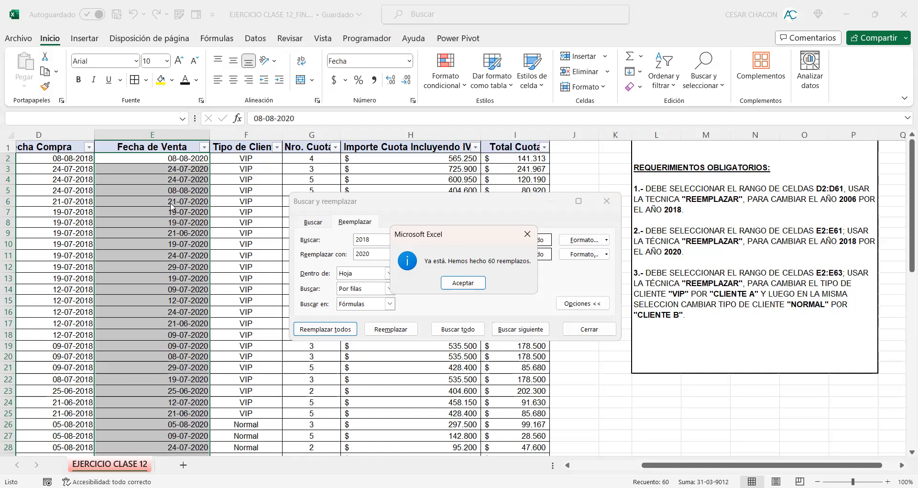
pyautogui.click(451, 283)
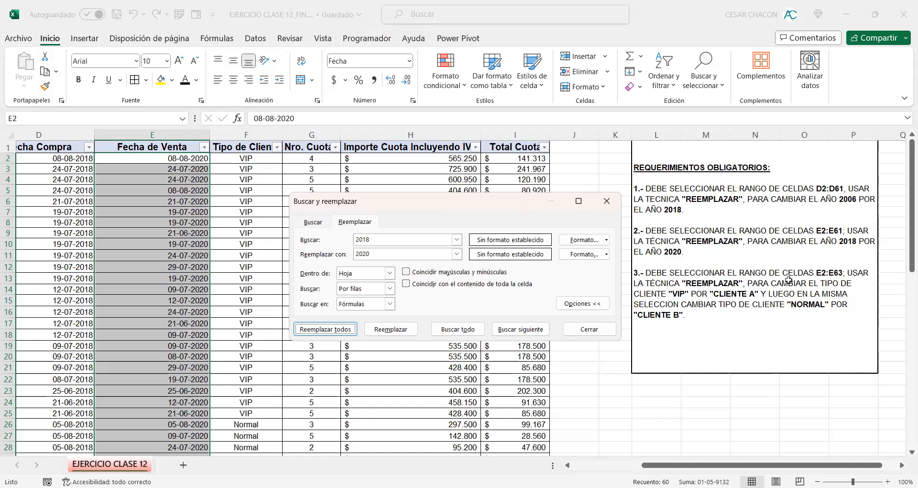
# Step: Correct the cell range in the text of requirement 3 to F2:F61, all in bold
pyautogui.moveTo(435, 202); pyautogui.dragTo(465, 268)
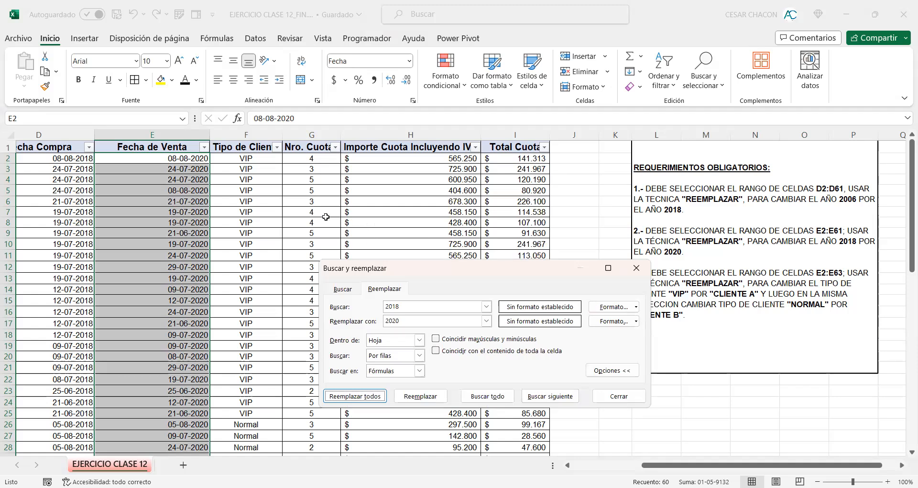
pyautogui.doubleClick(821, 272)
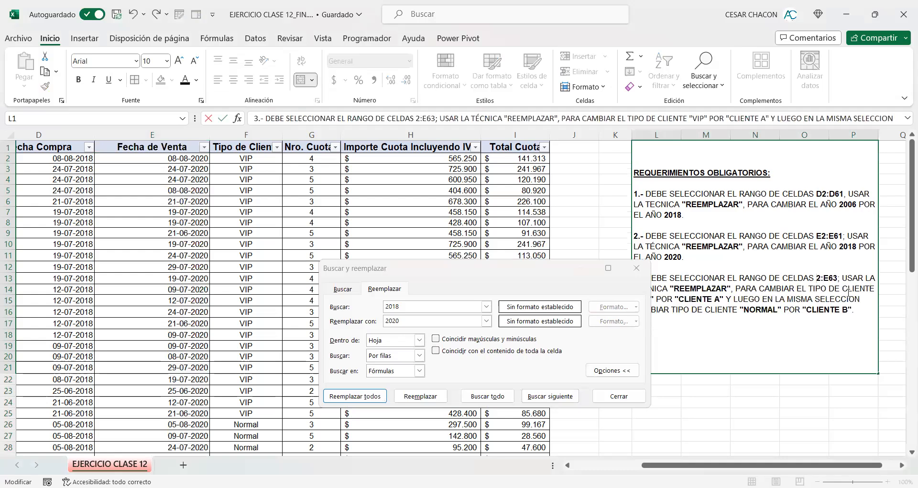
pyautogui.write('F')
pyautogui.click(834, 272)
pyautogui.press('BackSpace')
pyautogui.write('F')
pyautogui.press('BackSpace')
pyautogui.write('1')
pyautogui.moveTo(818, 272); pyautogui.dragTo(841, 273)
pyautogui.click(79, 79)
pyautogui.click(783, 232)
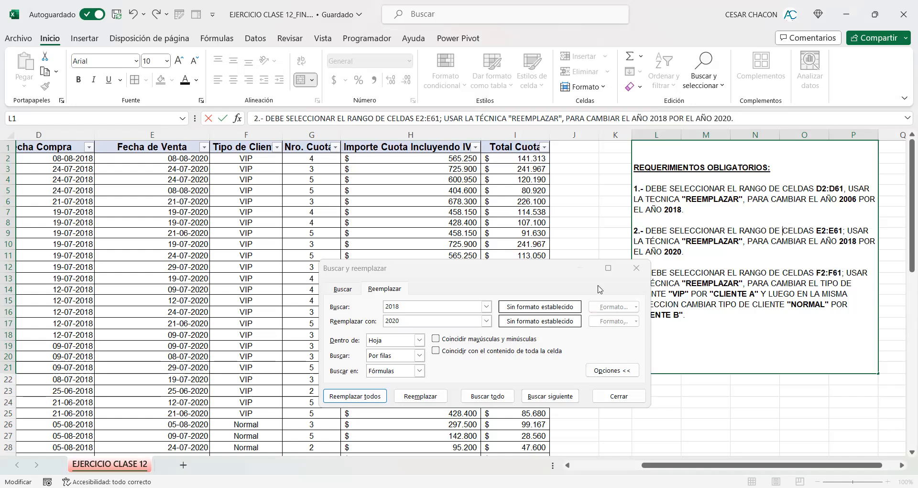
# Step: Select the Tipo de Cliente values in F2:F61, keeping the replace dialog open beside the requirements text
pyautogui.moveTo(504, 270); pyautogui.dragTo(459, 276)
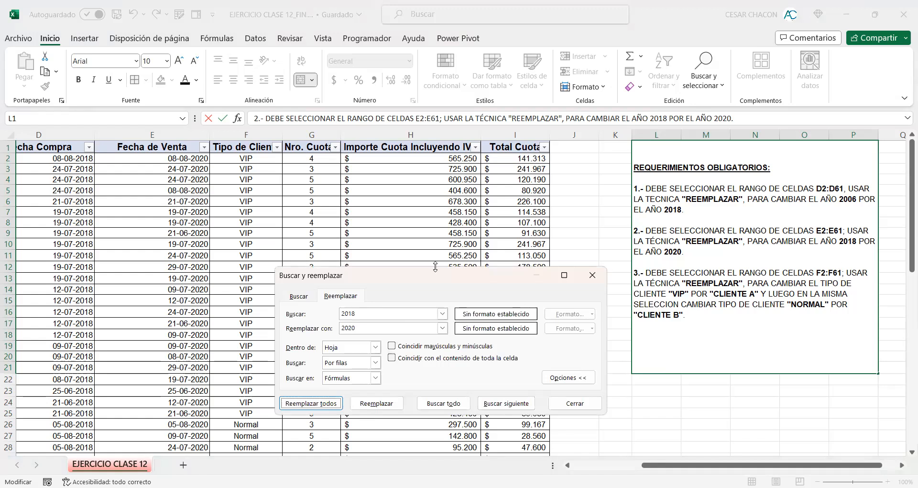
pyautogui.moveTo(403, 276); pyautogui.dragTo(422, 189)
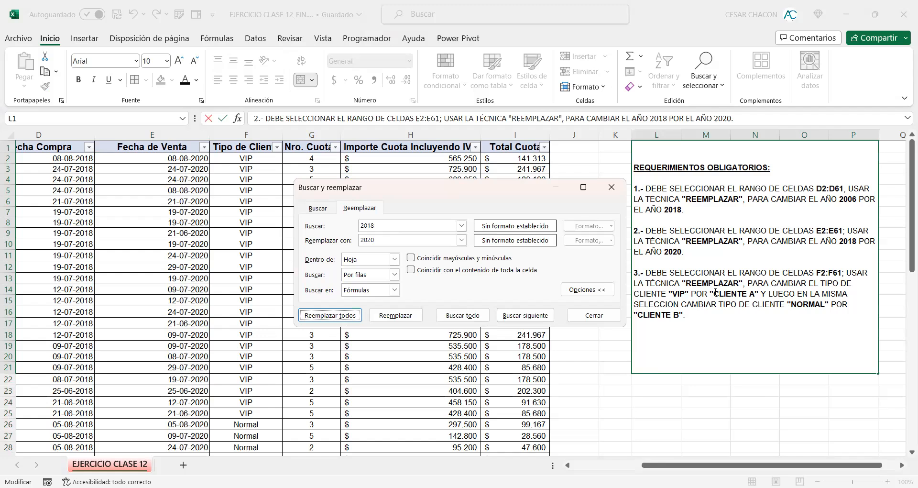
pyautogui.click(263, 157)
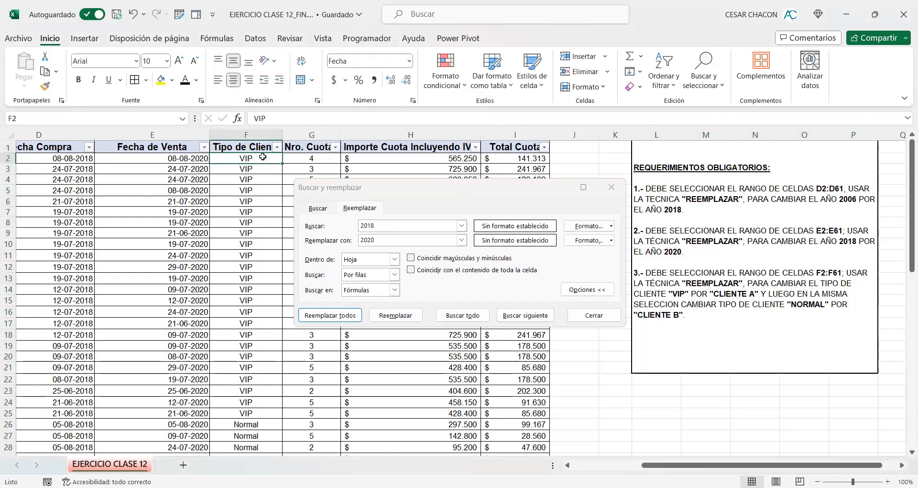
pyautogui.hotkey('ctrl', 'shift', 'Down')
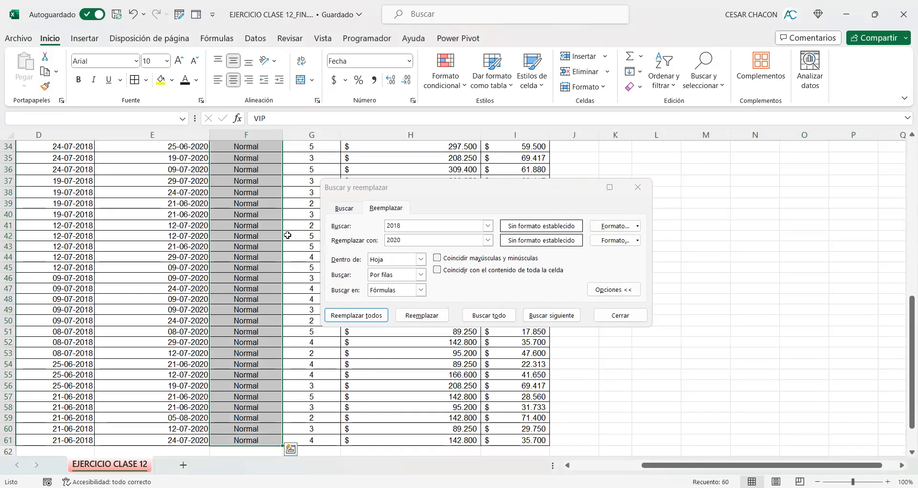
pyautogui.scroll(11, 289, 234)
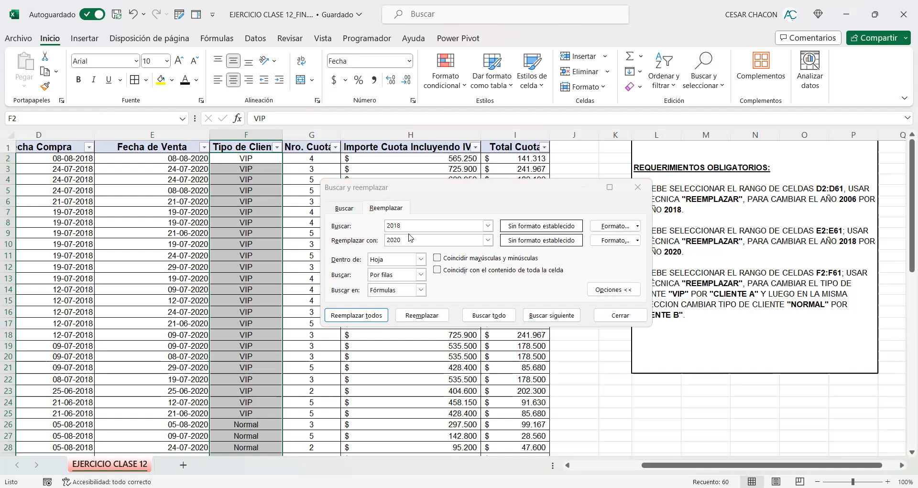
# Step: Replace all occurrences of VIP with CLIENTE A in the selected client types
pyautogui.moveTo(408, 225); pyautogui.dragTo(306, 222)
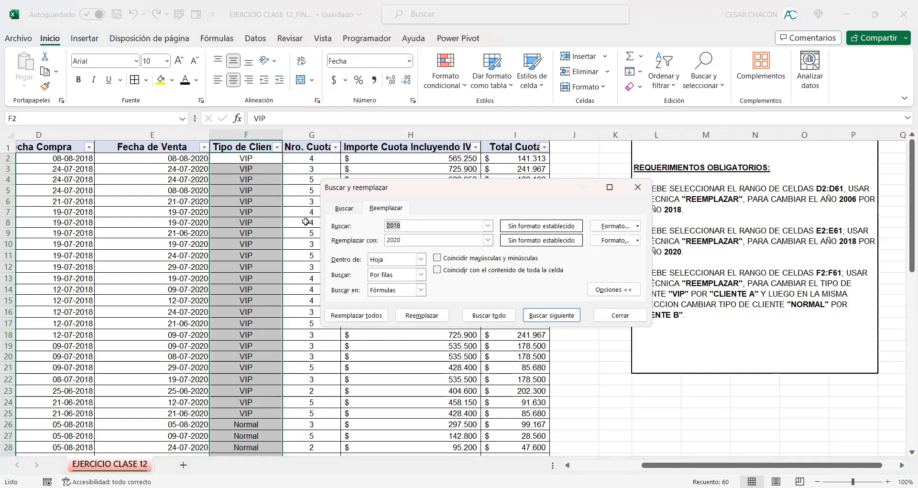
pyautogui.write('VIP')
pyautogui.press('Tab')
pyautogui.write('CLINE')
pyautogui.press('BackSpace')
pyautogui.write('ENTE A')
pyautogui.click(355, 315)
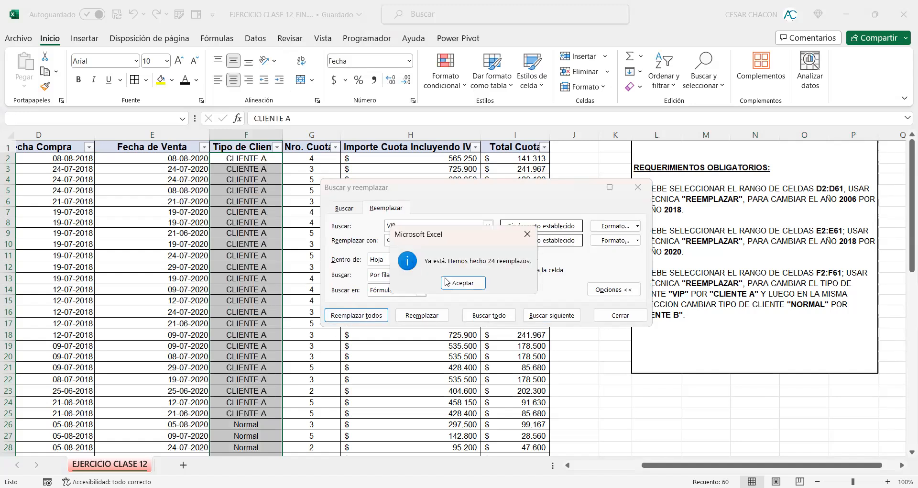
pyautogui.click(461, 282)
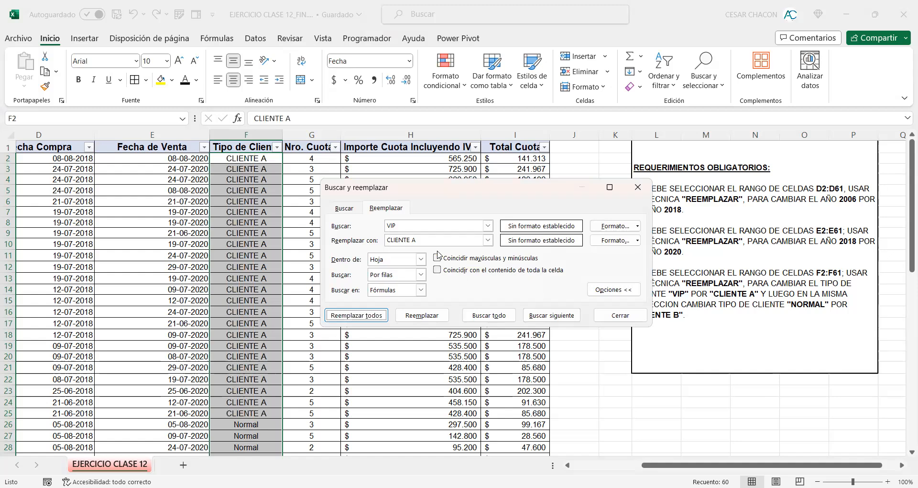
# Step: Replace all occurrences of NORMAL with CLIENTE B in the same selection of client types
pyautogui.moveTo(419, 226); pyautogui.dragTo(316, 225)
pyautogui.write('NORMAL')
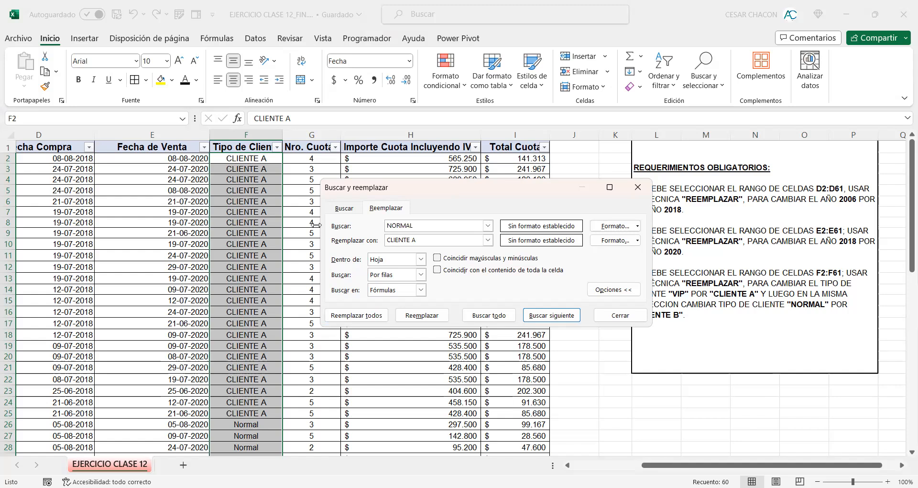
pyautogui.scroll(-2, 209, 326)
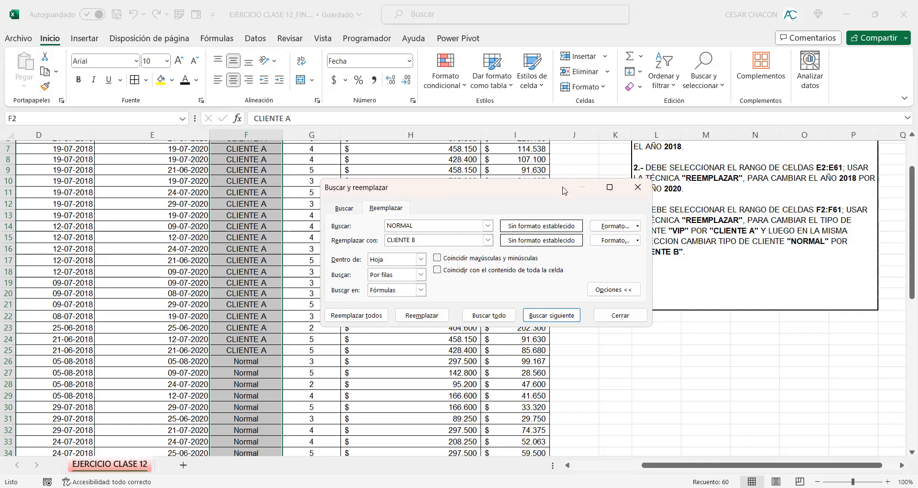
pyautogui.moveTo(564, 191); pyautogui.dragTo(461, 190)
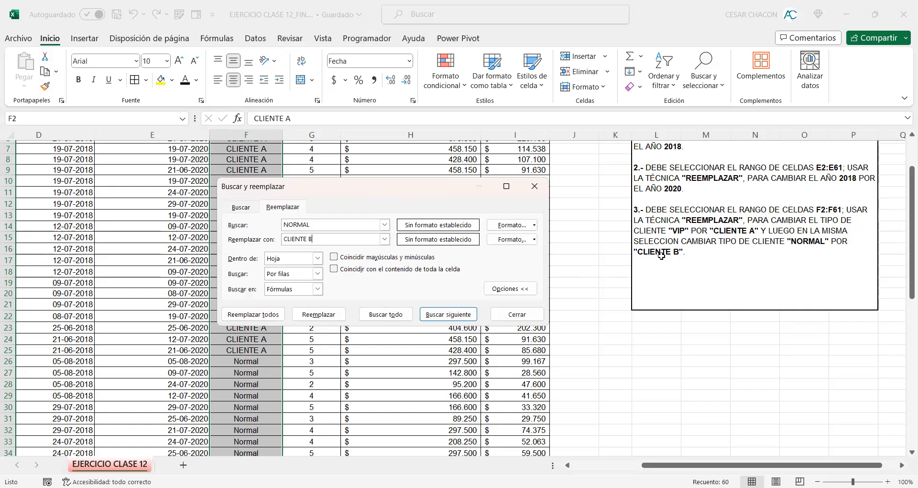
pyautogui.click(258, 316)
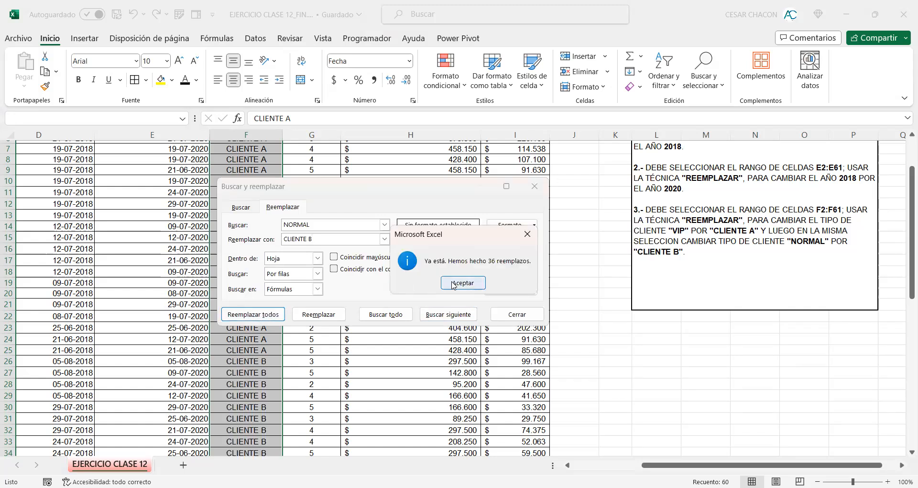
pyautogui.click(453, 283)
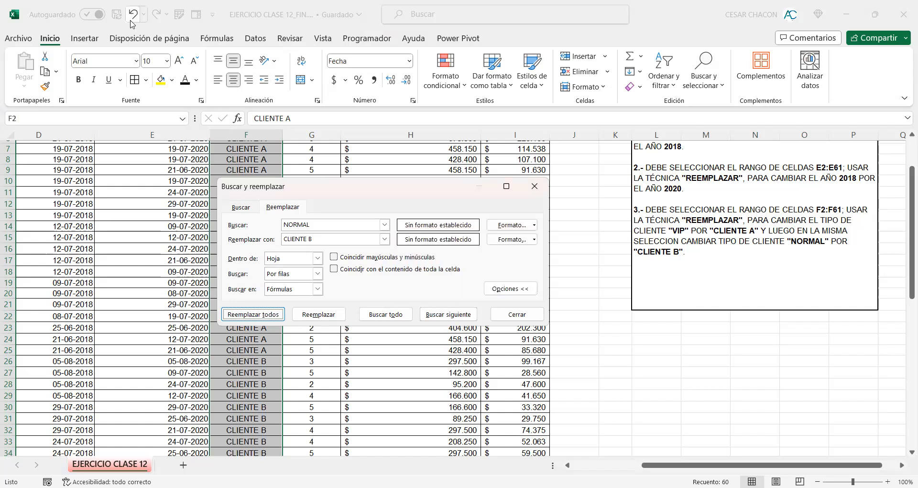
# Step: Undo the NORMAL replacement and try it again with upper and lower case matching enabled
pyautogui.click(132, 17)
pyautogui.scroll(-4, 261, 358)
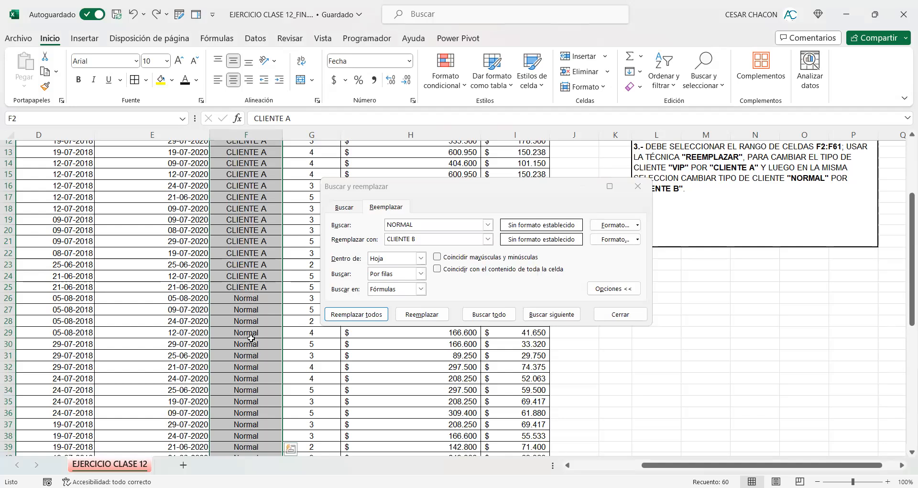
pyautogui.click(437, 258)
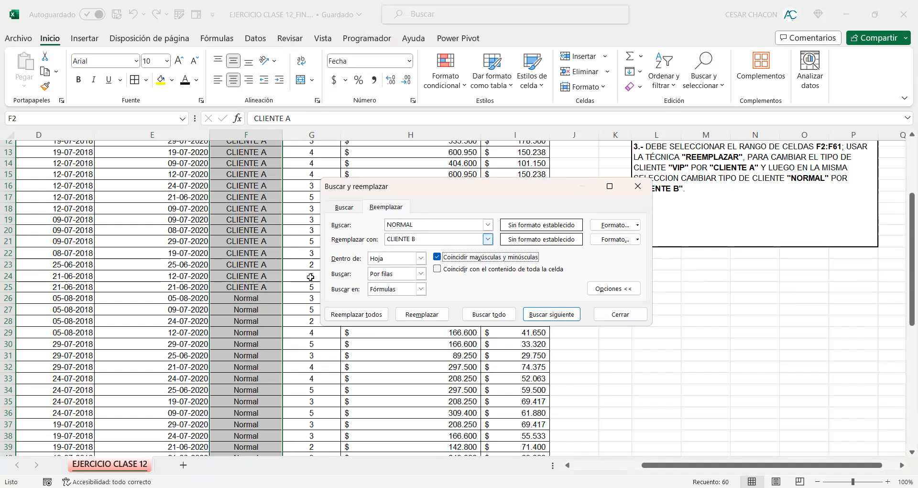
pyautogui.click(360, 315)
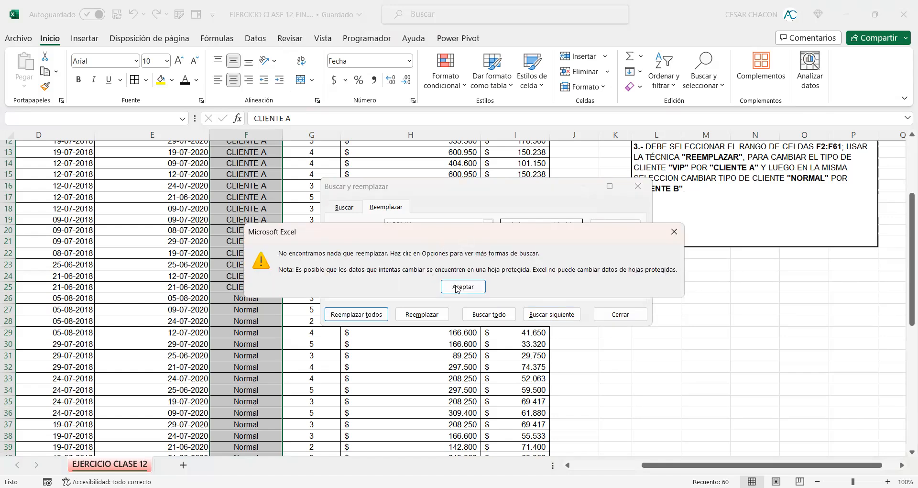
pyautogui.click(460, 287)
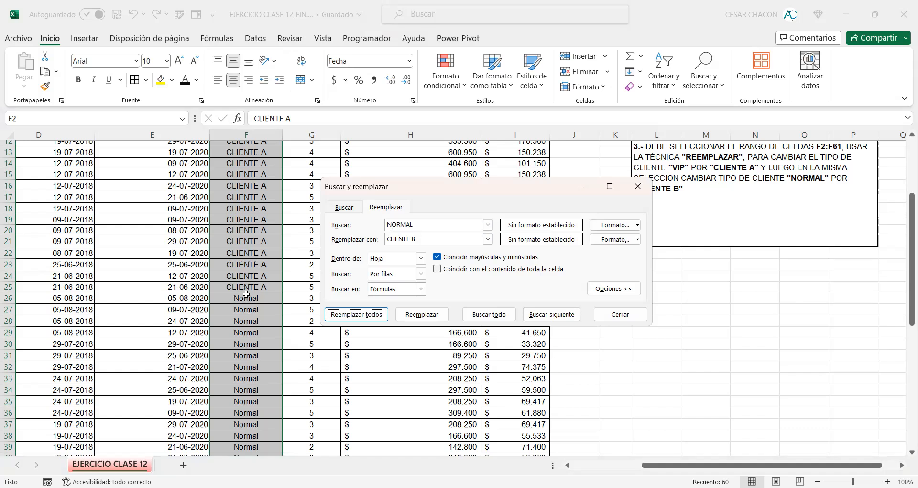
# Step: Disable case matching to replace NORMAL with CLIENTE B again, and undo that replacement
pyautogui.click(441, 256)
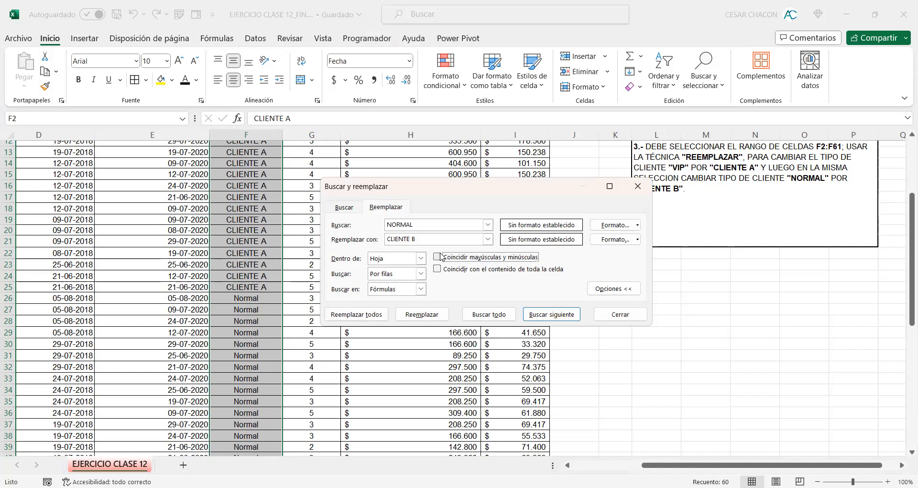
pyautogui.click(375, 314)
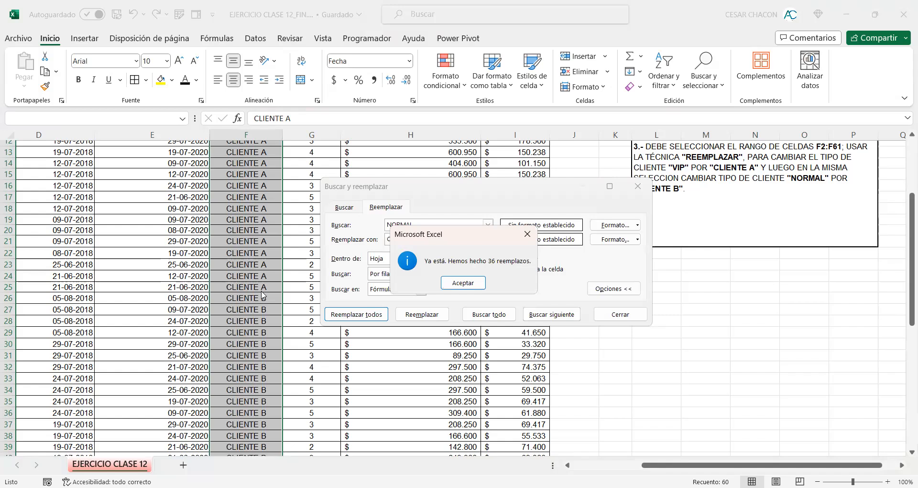
pyautogui.click(456, 284)
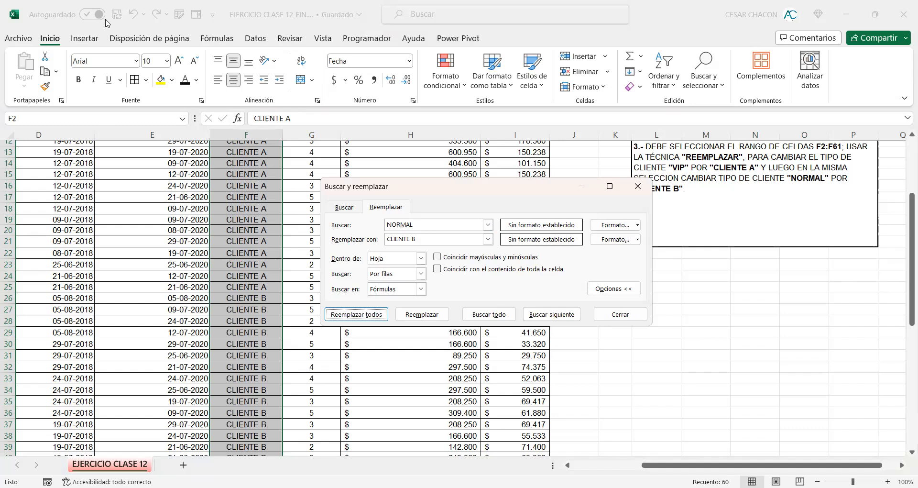
pyautogui.click(133, 16)
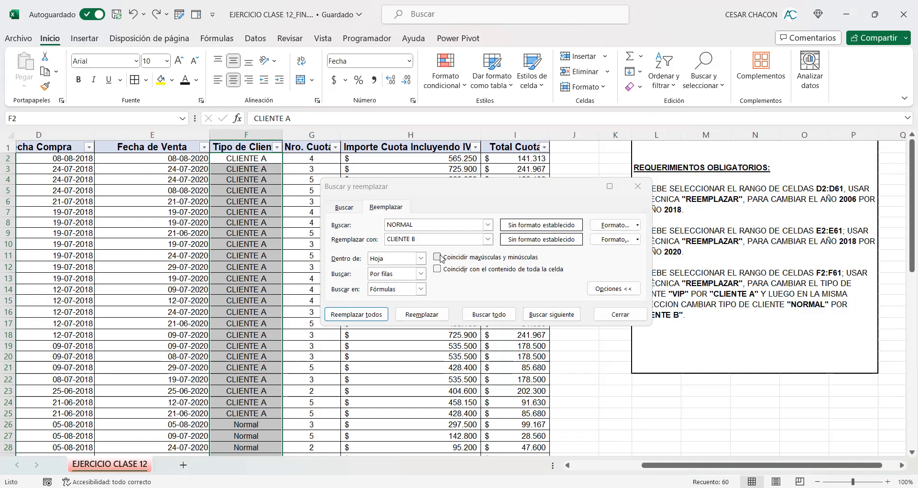
# Step: Run the replacement of all NORMAL entries with CLIENTE B once more without case matching and close the replace dialog
pyautogui.click(440, 257)
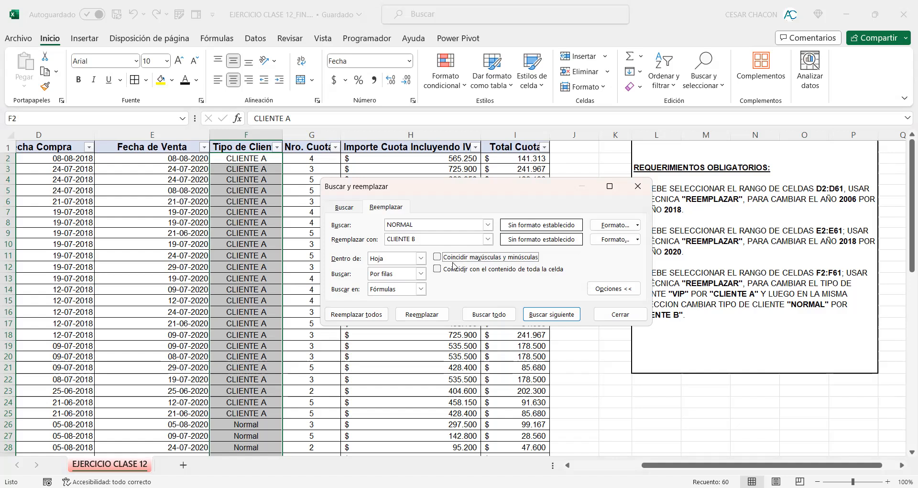
pyautogui.click(372, 314)
pyautogui.click(466, 282)
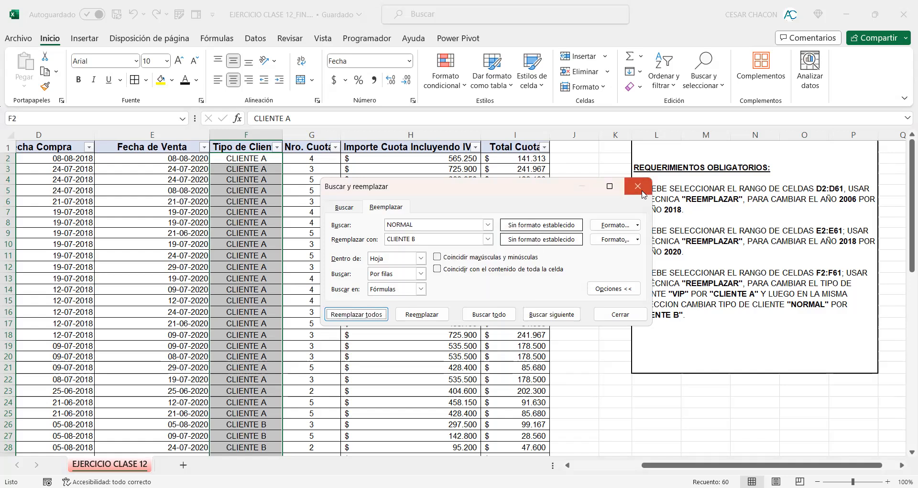
pyautogui.click(643, 192)
# Step: Sort the client table by the ID column from A to Z
pyautogui.moveTo(844, 465); pyautogui.dragTo(772, 465)
pyautogui.click(220, 200)
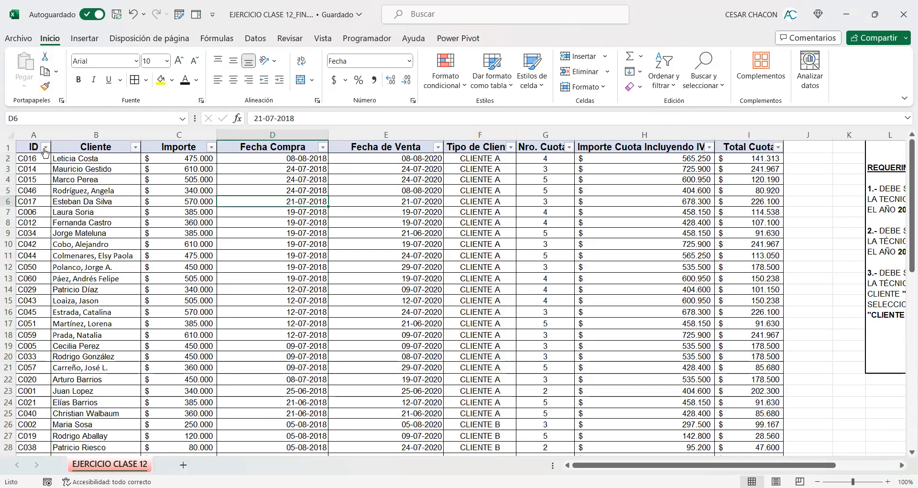
pyautogui.click(46, 147)
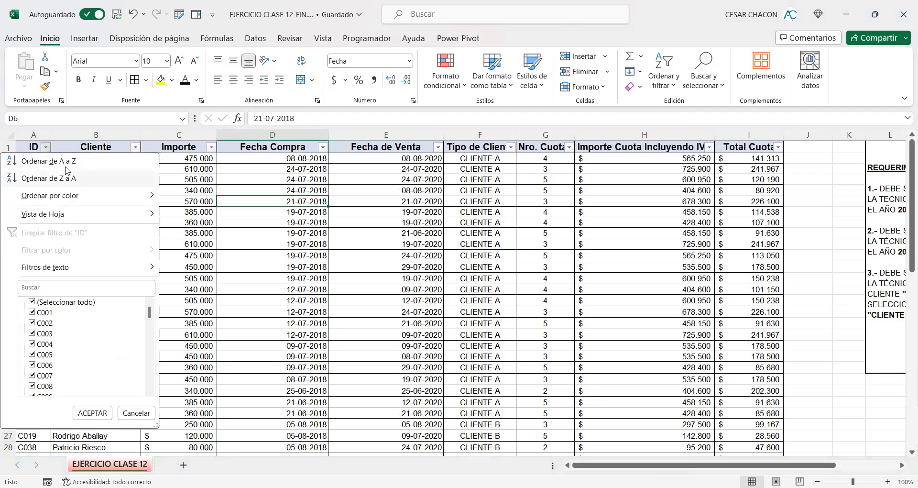
pyautogui.click(66, 163)
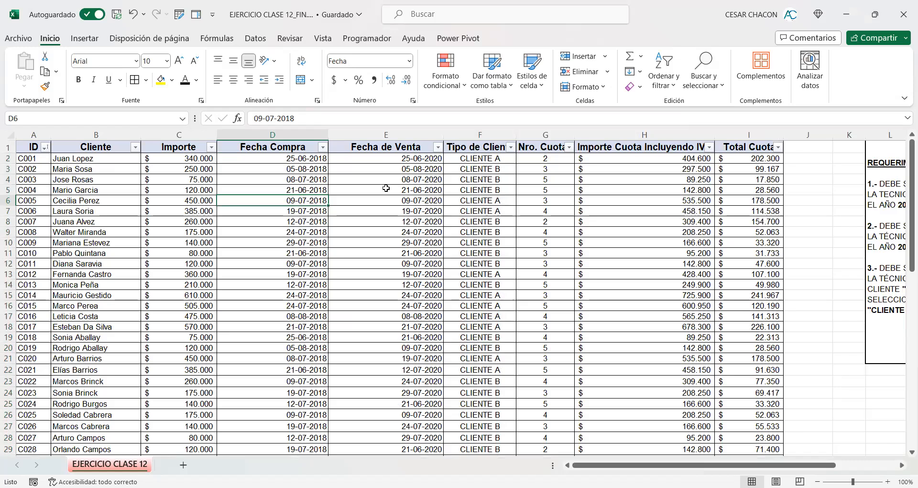
pyautogui.click(34, 147)
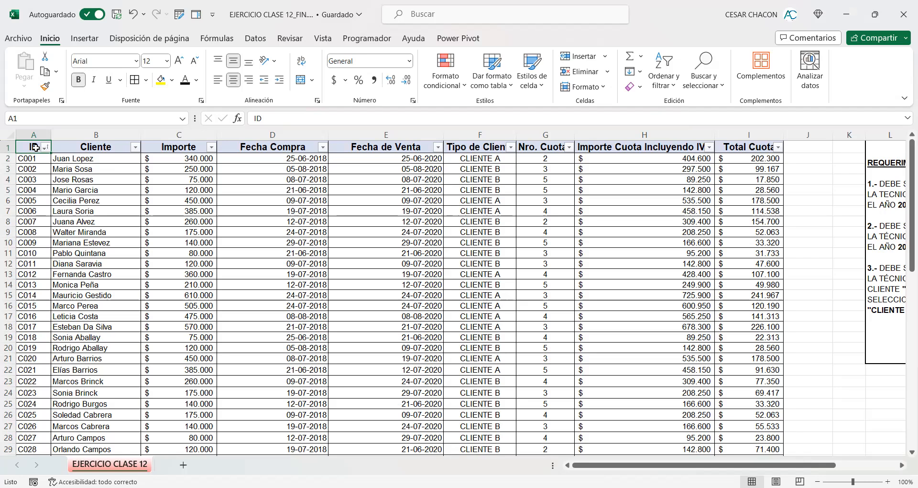
pyautogui.click(641, 59)
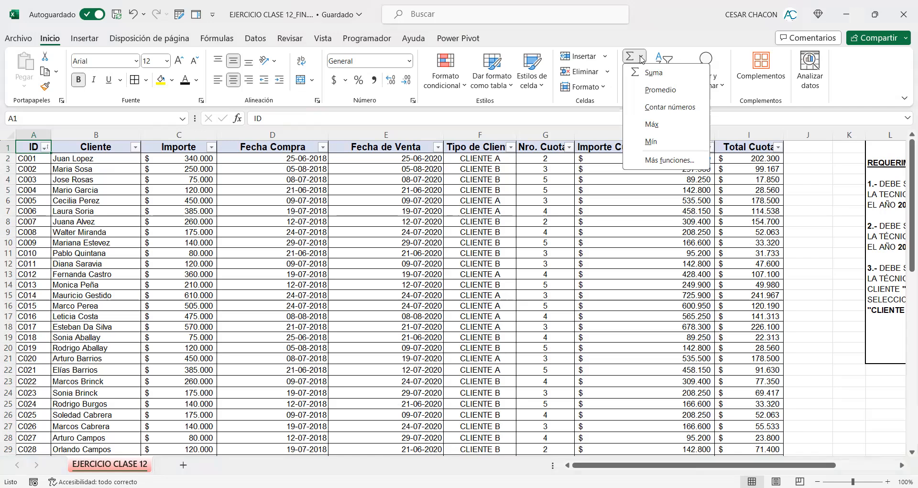
pyautogui.click(641, 60)
pyautogui.click(641, 86)
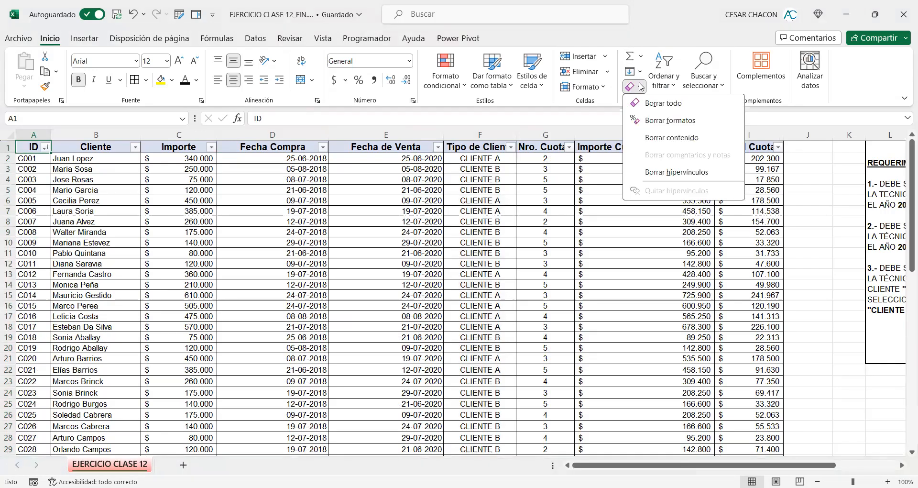
pyautogui.click(663, 89)
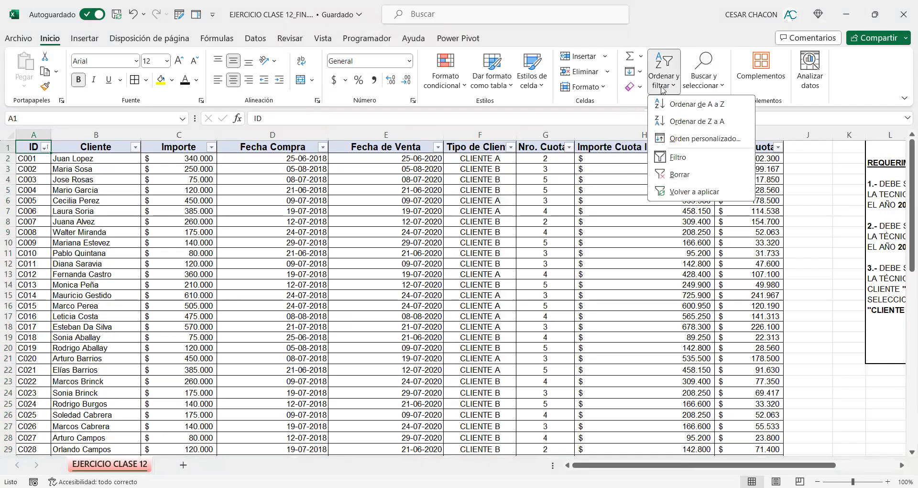
pyautogui.click(705, 82)
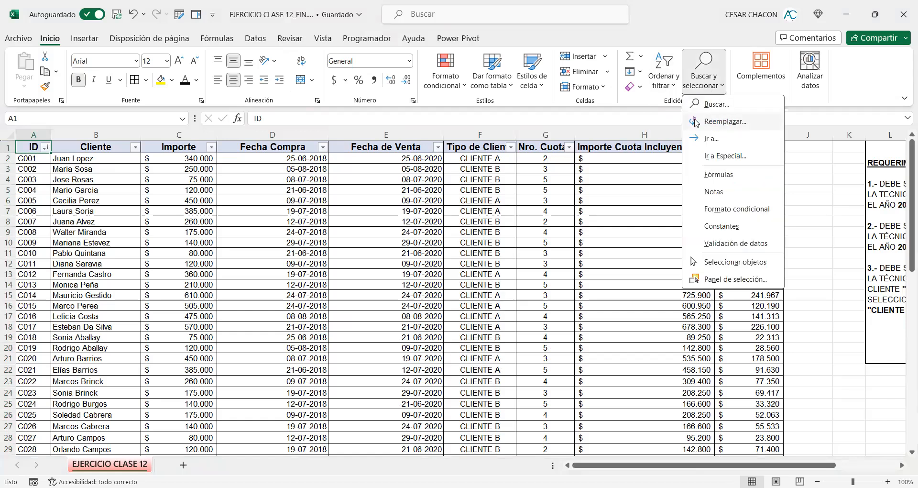